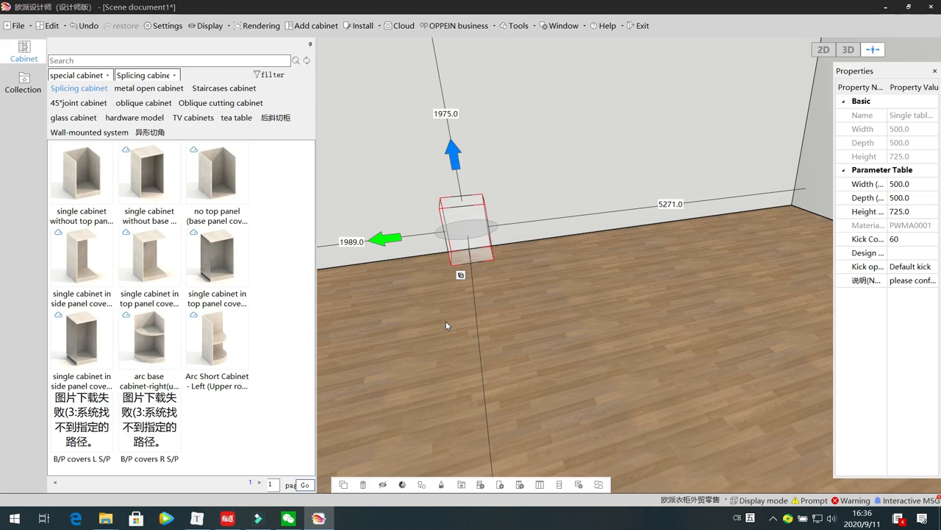
Examine the process inspection warning for the cabinet without a top panel, including its error description, and close the list
{"action": "mouse_move", "coordinate": [576, 339]}
{"action": "right_mouse_down"}
{"action": "mouse_move", "coordinate": [569, 320]}
{"action": "mouse_move", "coordinate": [561, 341]}
{"action": "right_mouse_up"}
{"action": "scroll", "coordinate": [559, 340], "scroll_direction": "up", "scroll_amount": 2}
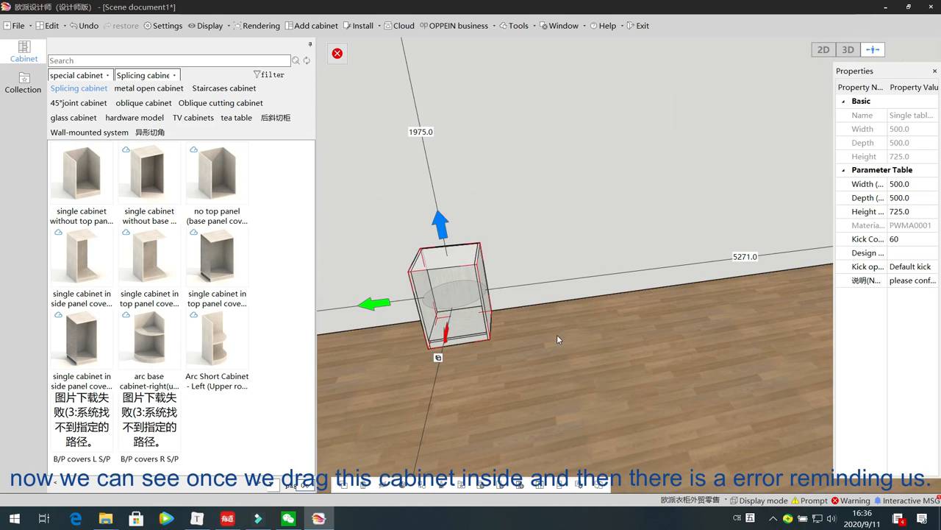
{"action": "left_click", "coordinate": [345, 58]}
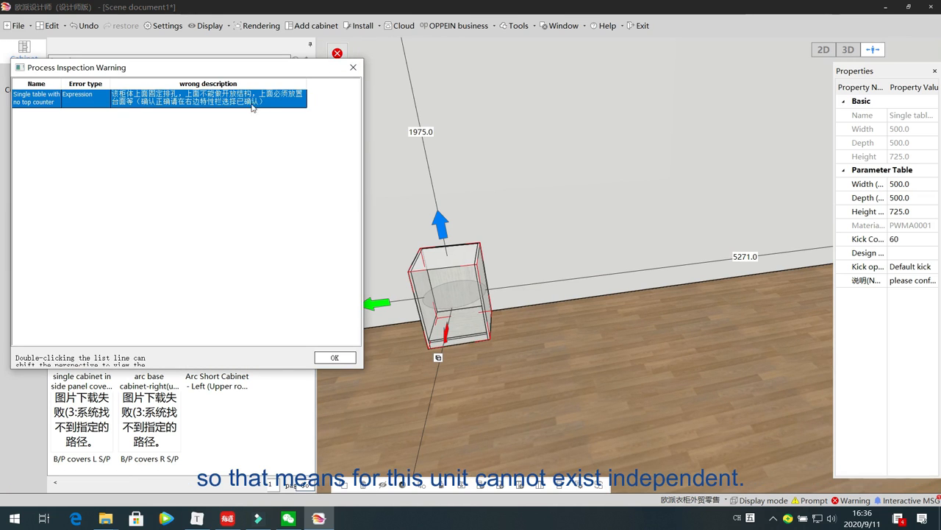
{"action": "double_click", "coordinate": [249, 100]}
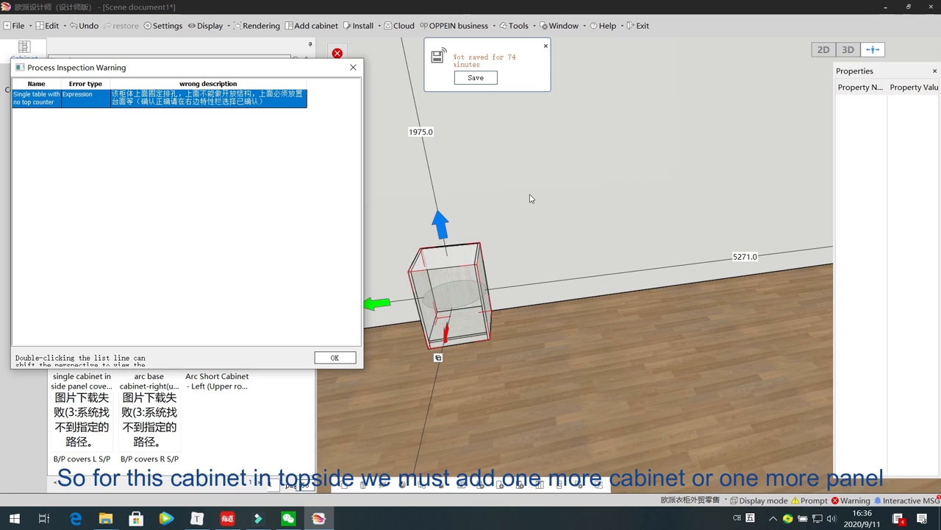
{"action": "left_click", "coordinate": [546, 46]}
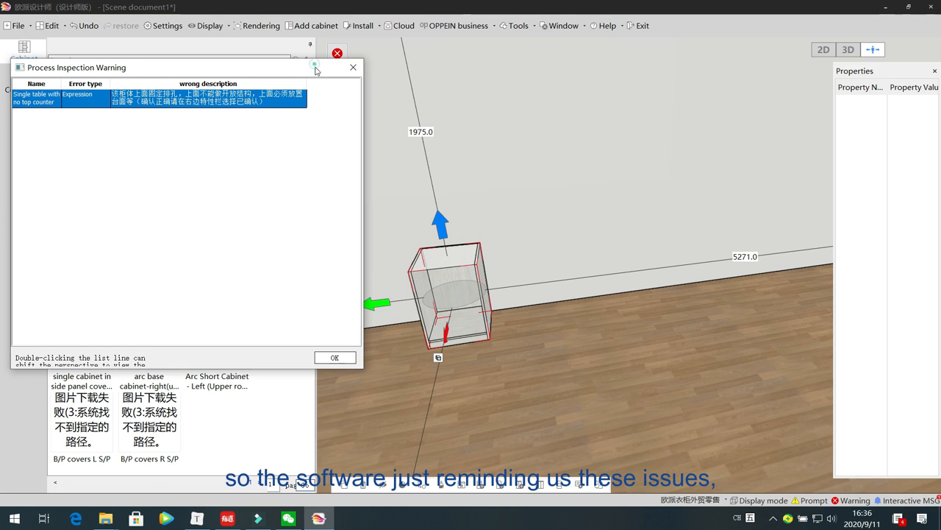
{"action": "left_click_drag", "start_coordinate": [315, 66], "coordinate": [329, 82]}
{"action": "left_click", "coordinate": [367, 82]}
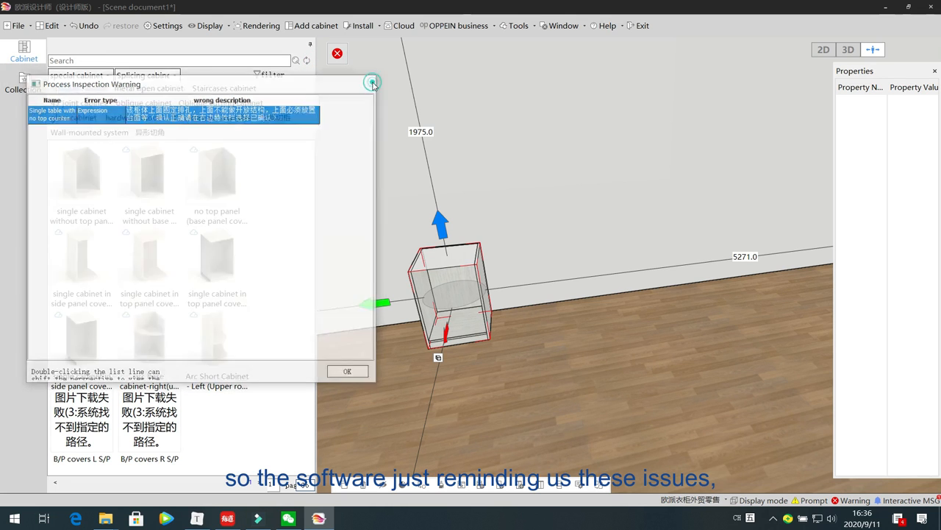
Place an I-shape countertop from the accessory series on top of the cabinet and set its depth to 500
{"action": "left_click", "coordinate": [91, 75]}
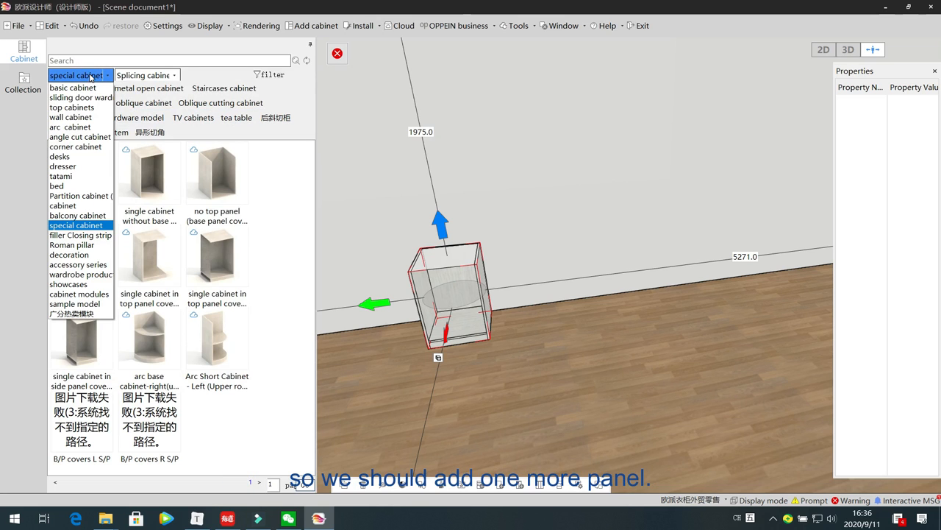
{"action": "left_click", "coordinate": [77, 264]}
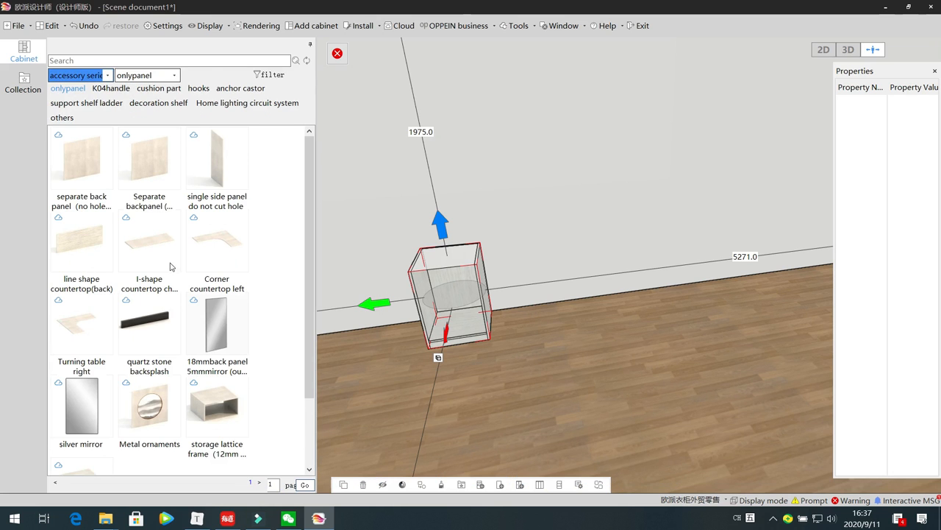
{"action": "left_click_drag", "start_coordinate": [154, 239], "coordinate": [442, 250]}
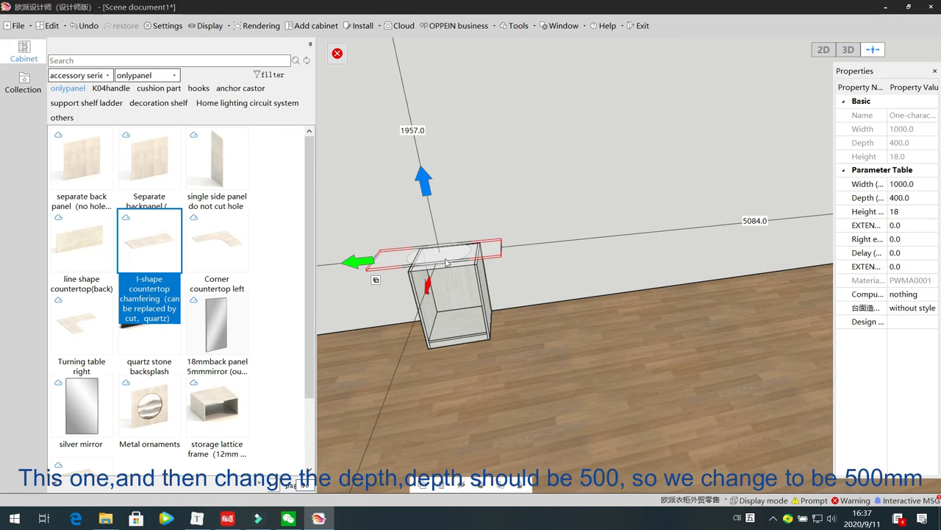
{"action": "left_click", "coordinate": [459, 323]}
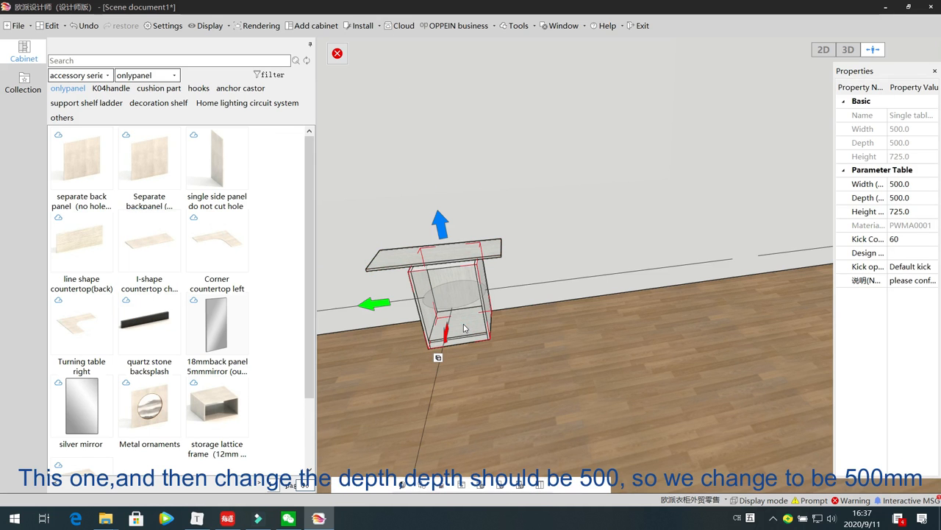
{"action": "left_click", "coordinate": [390, 259]}
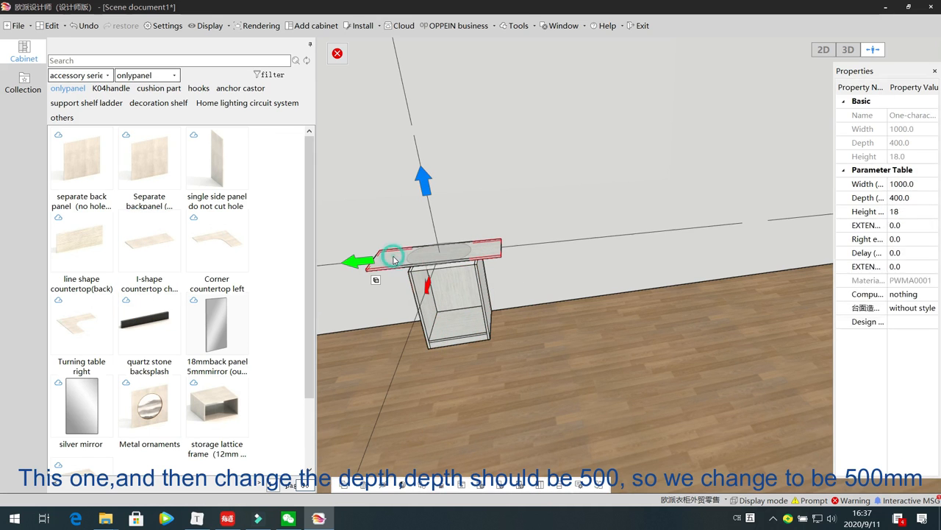
{"action": "left_click", "coordinate": [928, 199]}
{"action": "type", "text": "500"}
{"action": "key", "text": "Return"}
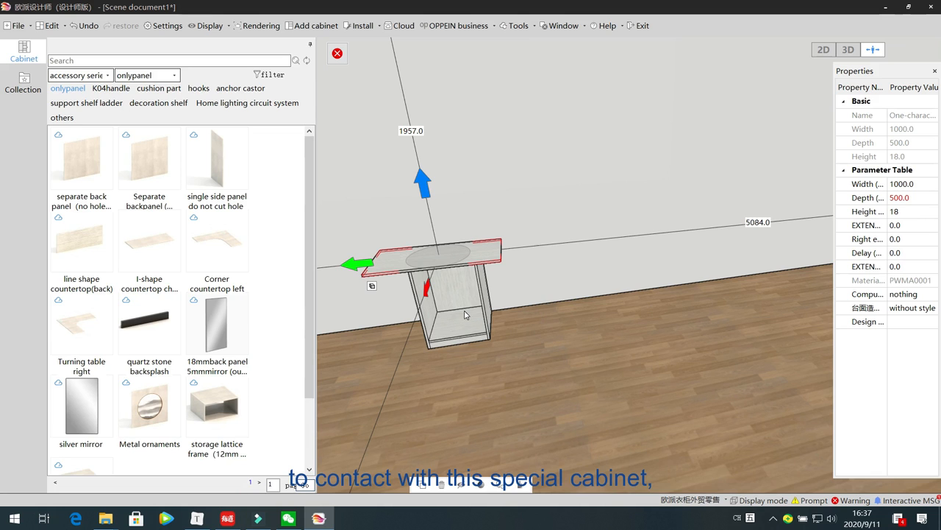
{"action": "left_click", "coordinate": [540, 374]}
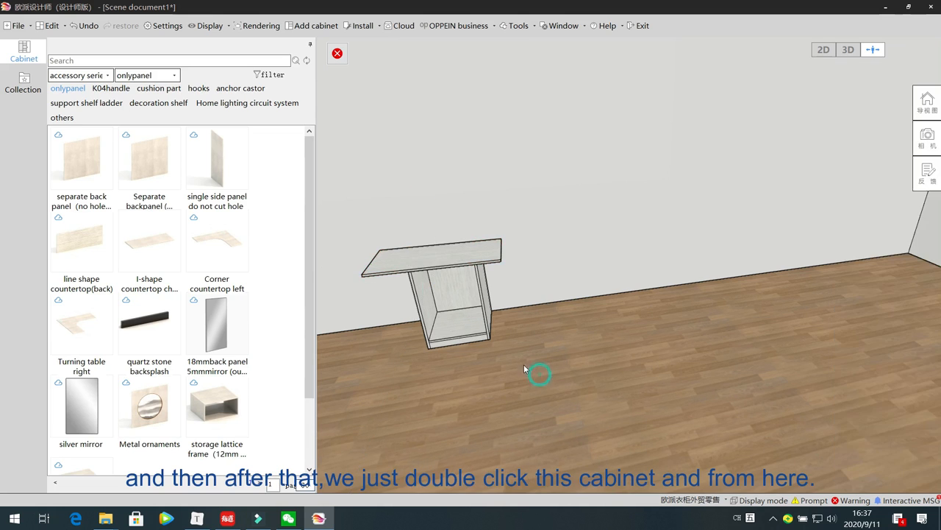
Set the notice property of the cabinet under the countertop to "have confirmed"
{"action": "left_click", "coordinate": [449, 323]}
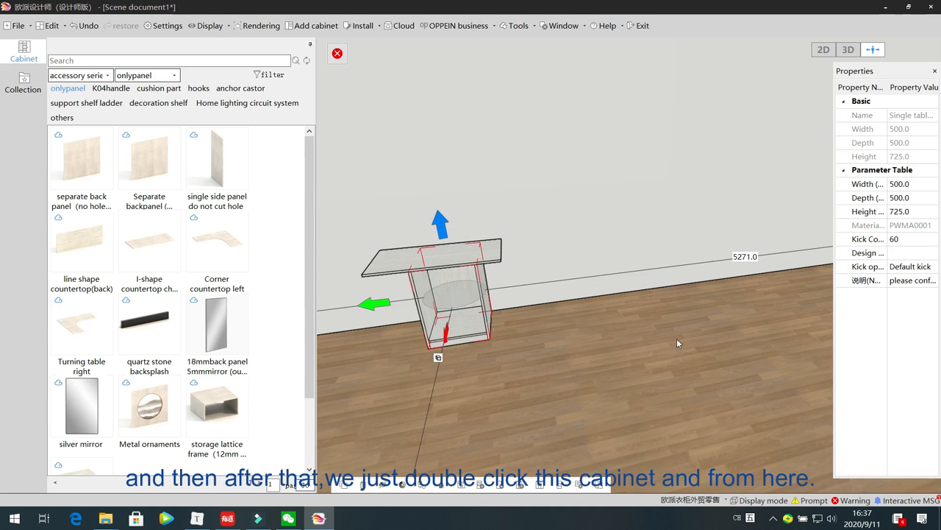
{"action": "left_click_drag", "start_coordinate": [834, 317], "coordinate": [721, 319]}
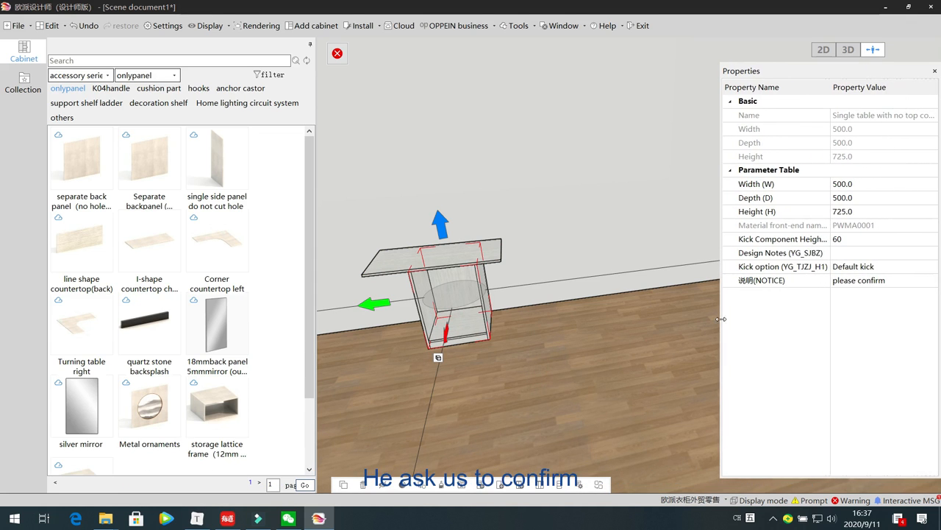
{"action": "left_click", "coordinate": [922, 283]}
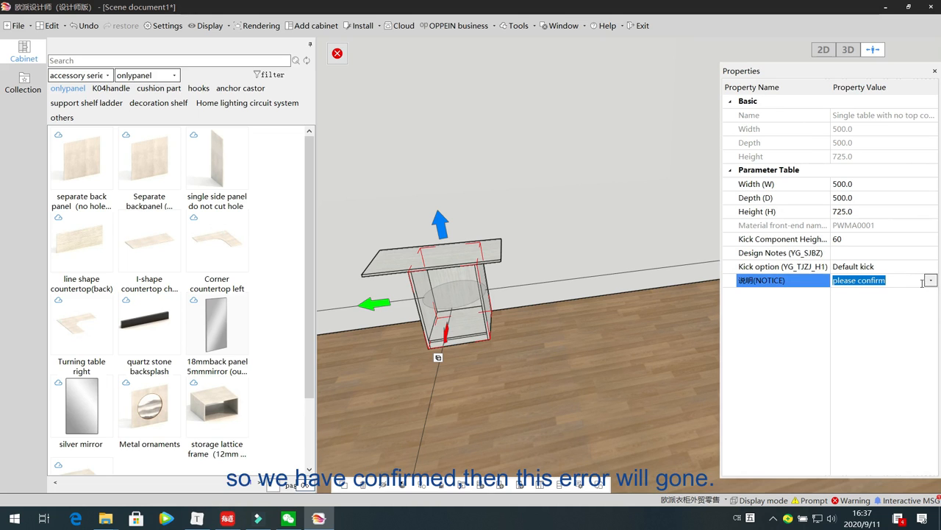
{"action": "left_click", "coordinate": [931, 281]}
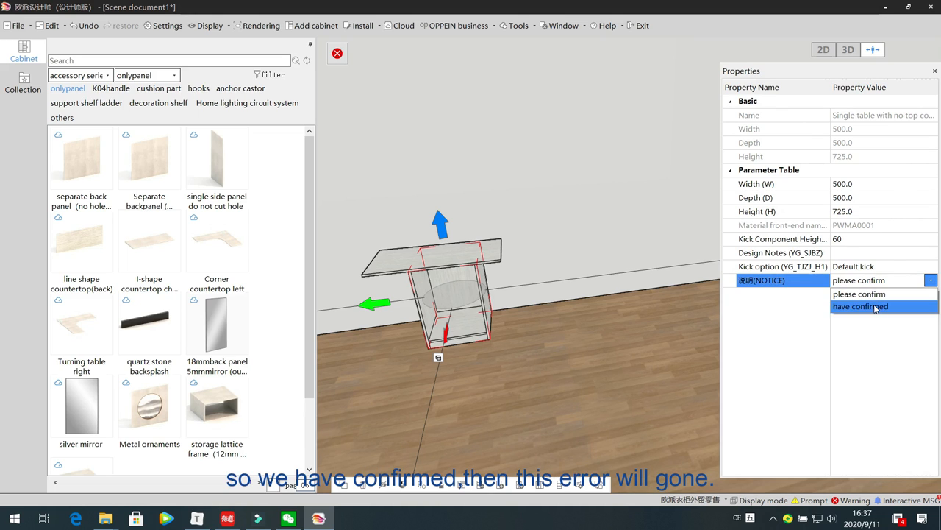
{"action": "left_click", "coordinate": [875, 306]}
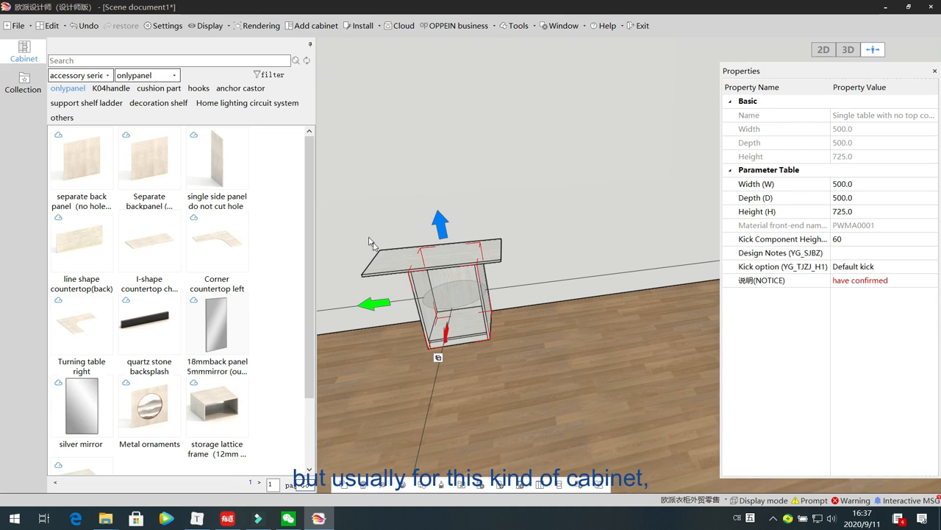
Delete the separate countertop and the cabinet beneath it from the scene
{"action": "left_click", "coordinate": [400, 267]}
{"action": "key", "text": "Delete"}
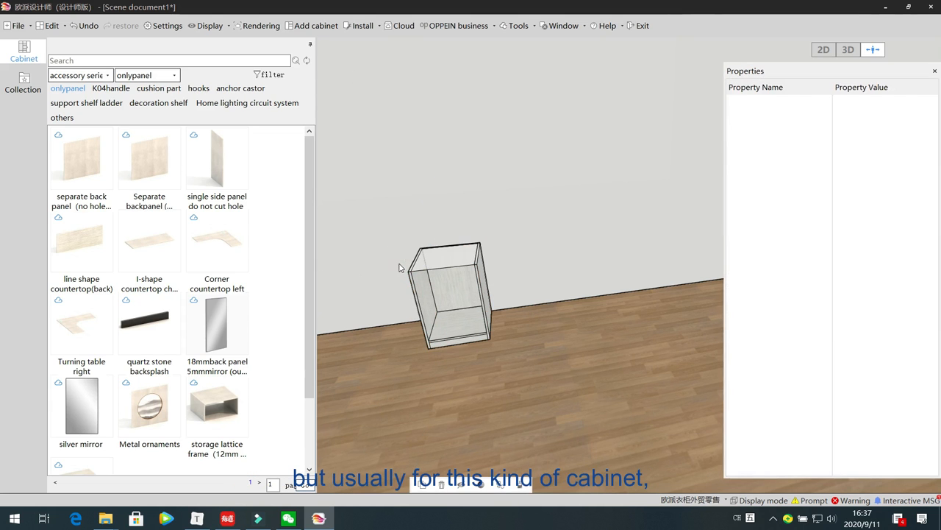
{"action": "left_click", "coordinate": [460, 311]}
{"action": "key", "text": "Delete"}
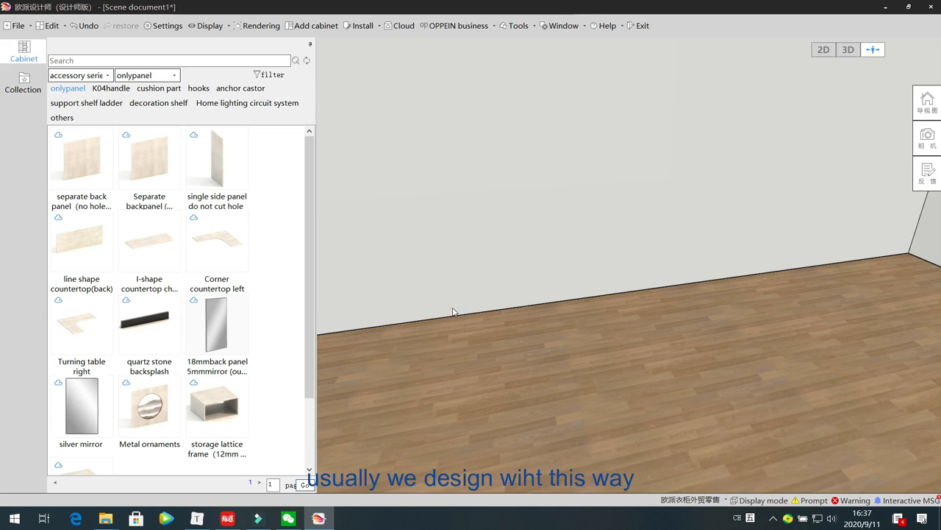
Place a single cabinet without top panel from the special splicing cabinets against the wall
{"action": "left_click", "coordinate": [78, 75]}
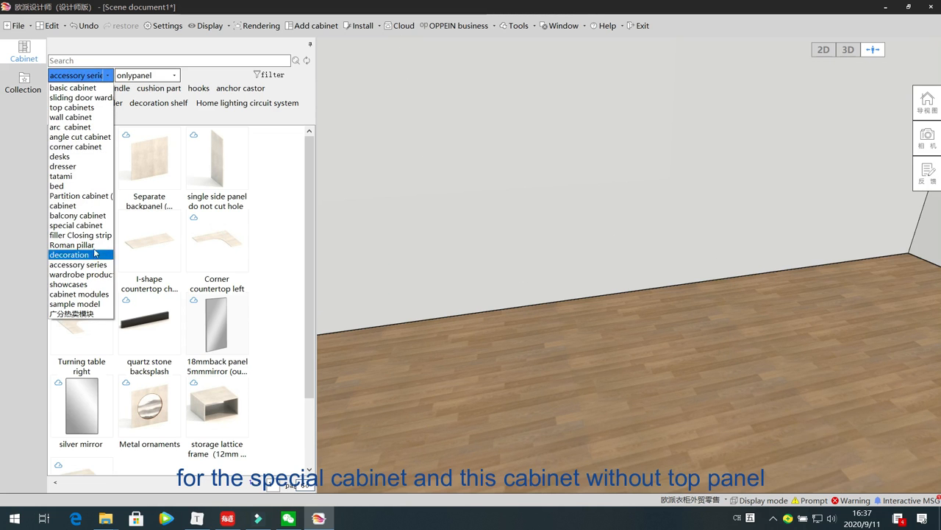
{"action": "left_click", "coordinate": [89, 226]}
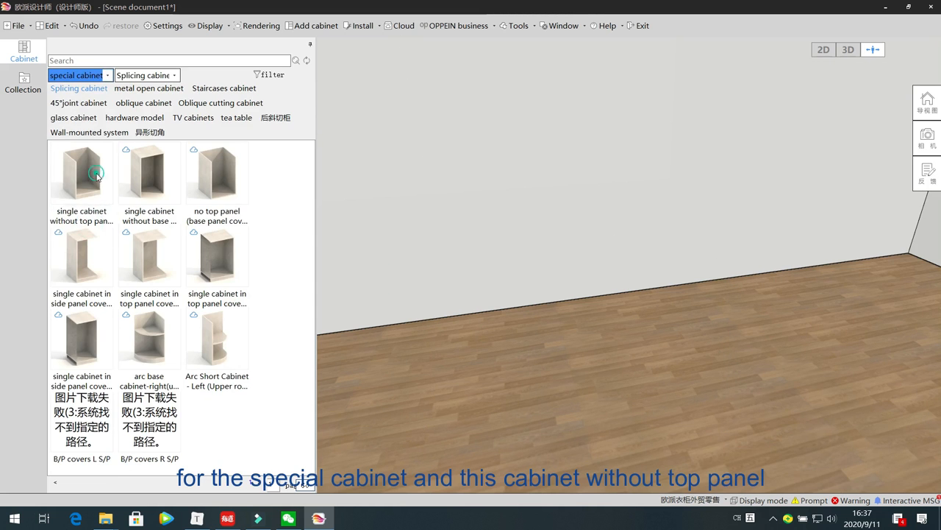
{"action": "left_click", "coordinate": [94, 175]}
{"action": "left_click", "coordinate": [548, 302]}
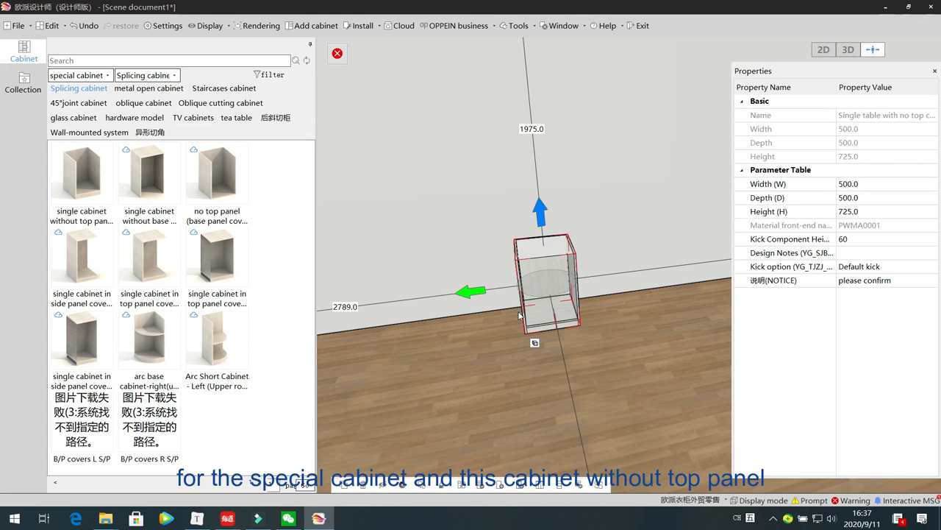
Place a "Low cabinet single row (top side)" from the basic lower cabinets directly against the left side of the topless cabinet
{"action": "left_click", "coordinate": [79, 75]}
{"action": "left_click", "coordinate": [86, 90]}
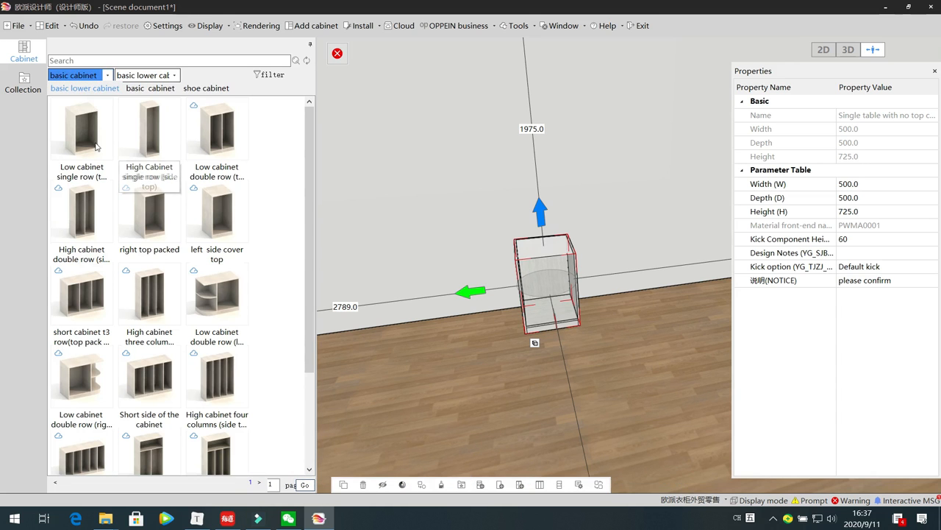
{"action": "left_click", "coordinate": [92, 136]}
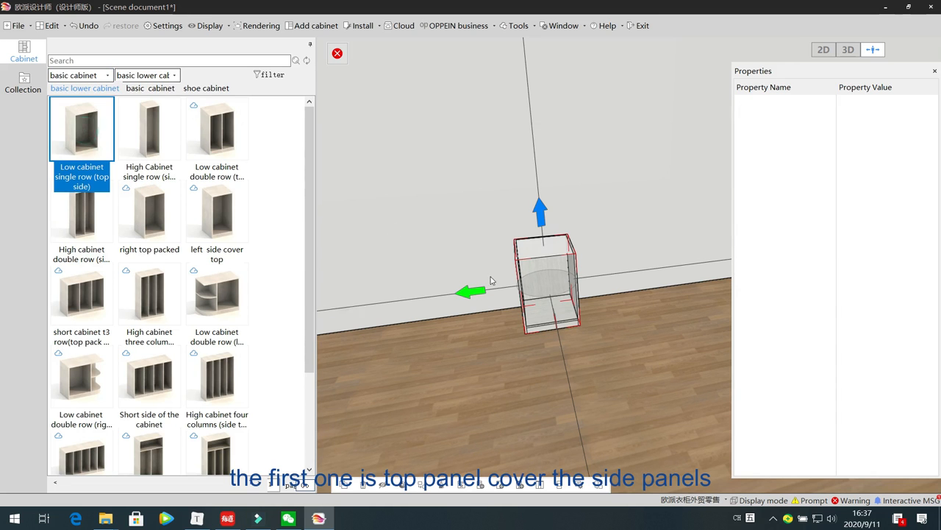
{"action": "left_click", "coordinate": [482, 327]}
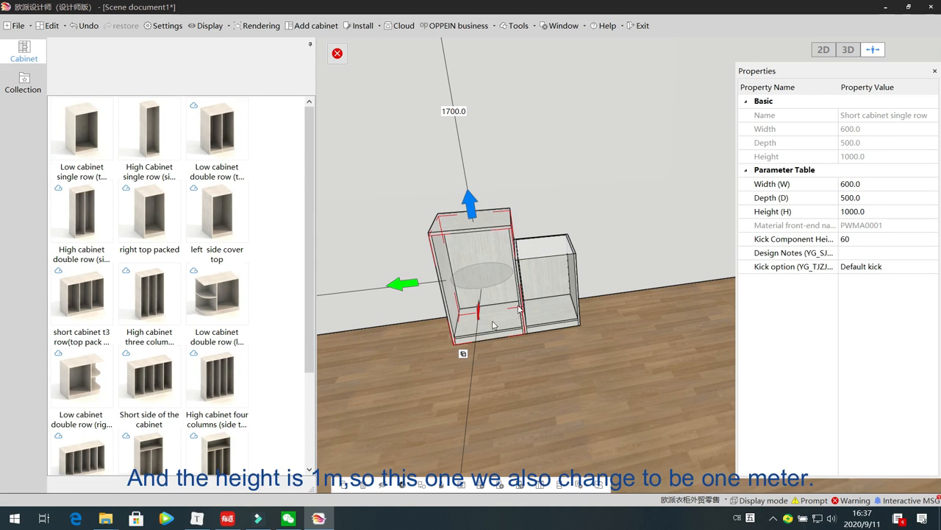
Set the height of the cabinet without a top panel to 1000
{"action": "left_click", "coordinate": [562, 314]}
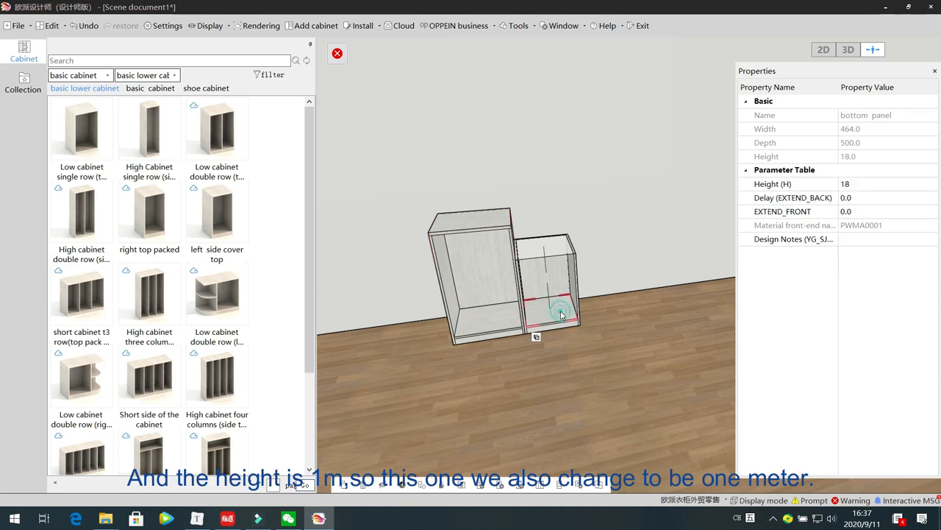
{"action": "left_click", "coordinate": [879, 212]}
{"action": "type", "text": "1000"}
{"action": "key", "text": "Return"}
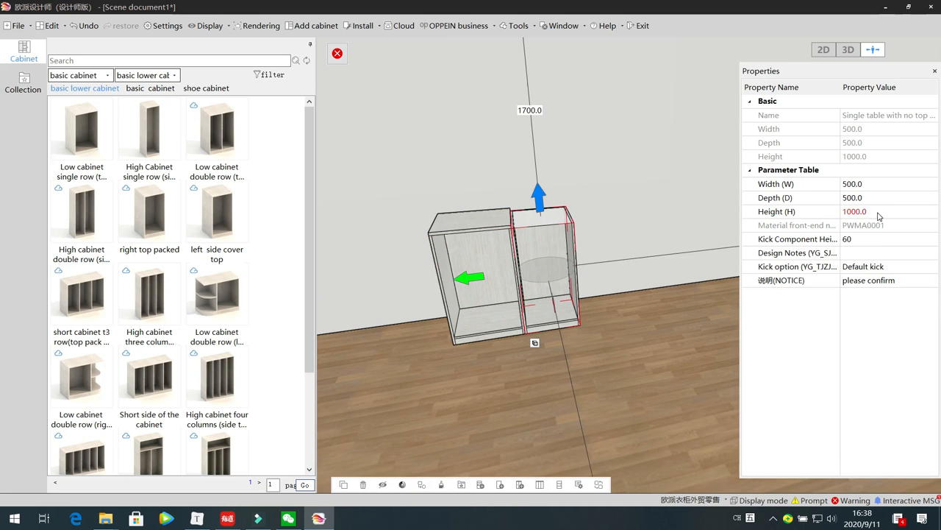
{"action": "left_click", "coordinate": [677, 369]}
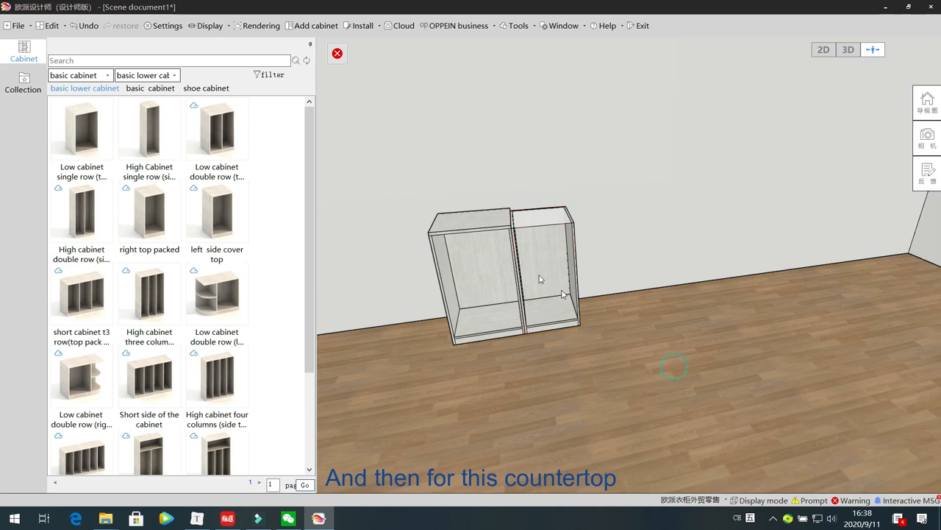
Extend the low cabinet's top panel 500 to the right so it covers the adjoining topless cabinet
{"action": "left_click", "coordinate": [493, 226]}
{"action": "left_click", "coordinate": [557, 315]}
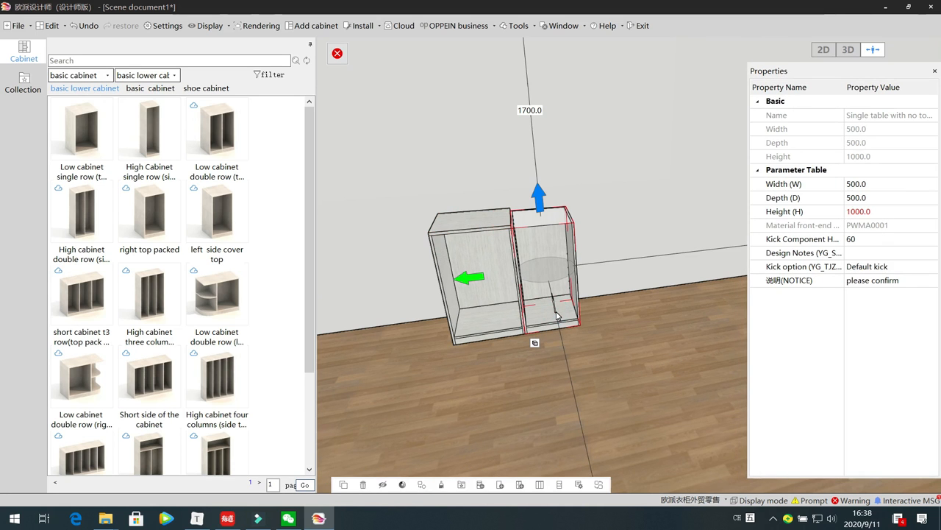
{"action": "left_click", "coordinate": [456, 220]}
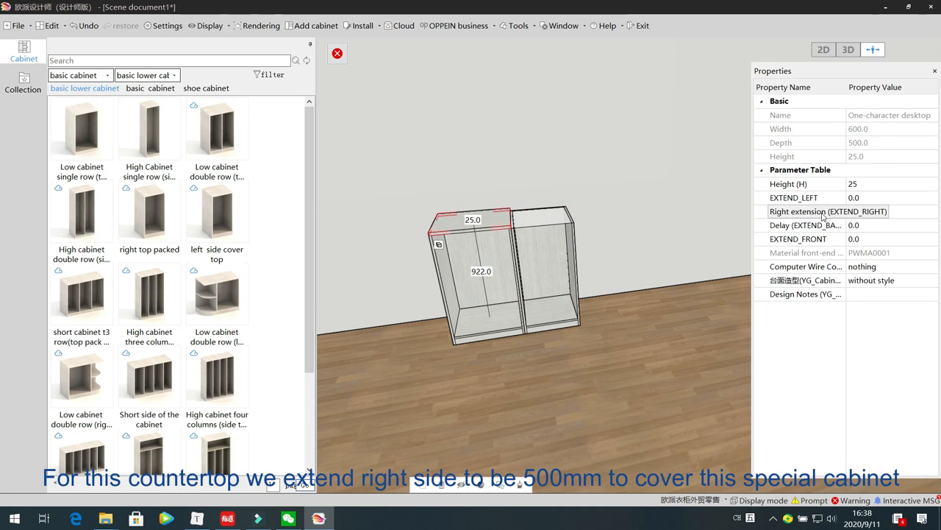
{"action": "left_click", "coordinate": [875, 215]}
{"action": "type", "text": "500"}
{"action": "key", "text": "Return"}
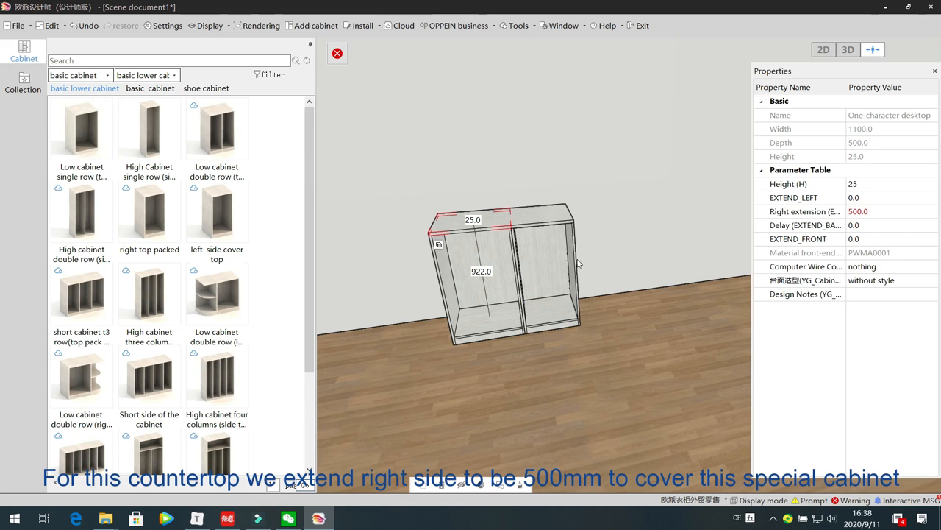
{"action": "left_click", "coordinate": [602, 348]}
Review the topless cabinet's inspection warning, set its notice property to "have confirmed", and close the warning list
{"action": "scroll", "coordinate": [602, 349], "scroll_direction": "up", "scroll_amount": 1}
{"action": "left_click_drag", "start_coordinate": [607, 367], "coordinate": [498, 296]}
{"action": "left_click", "coordinate": [526, 286]}
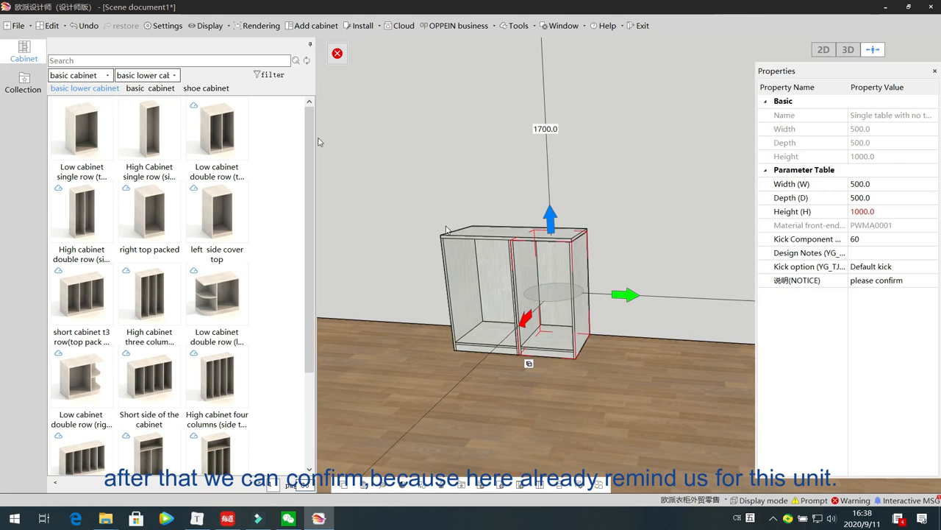
{"action": "left_click", "coordinate": [337, 53]}
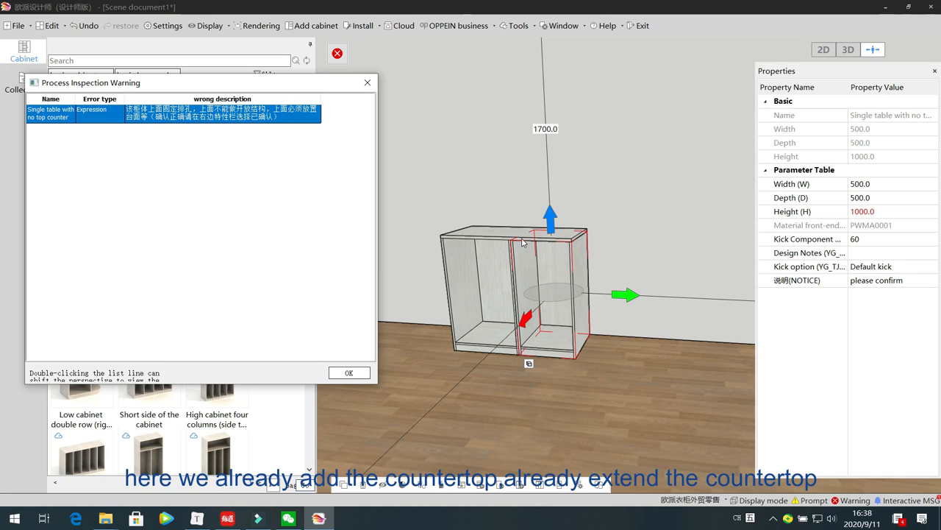
{"action": "left_click", "coordinate": [917, 284]}
{"action": "left_click", "coordinate": [928, 286]}
{"action": "left_click", "coordinate": [917, 312]}
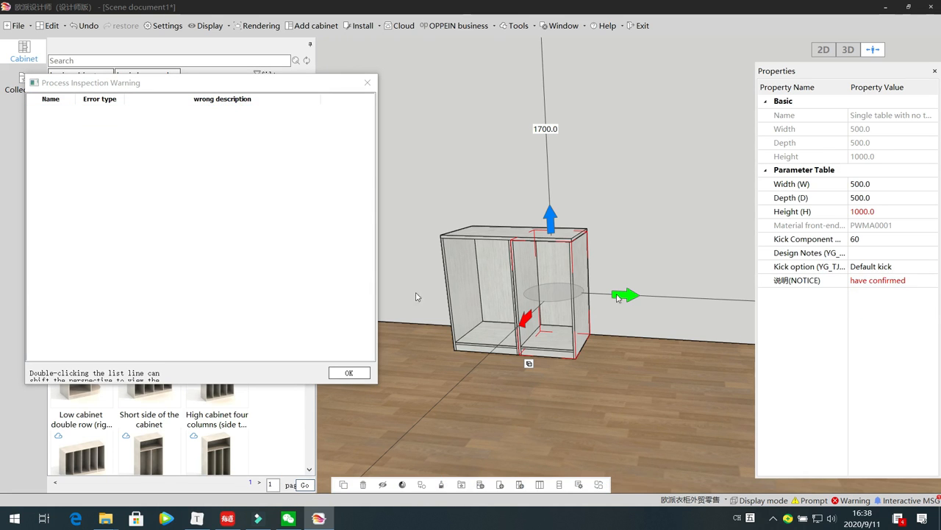
{"action": "left_click", "coordinate": [348, 373]}
{"action": "left_click", "coordinate": [402, 340]}
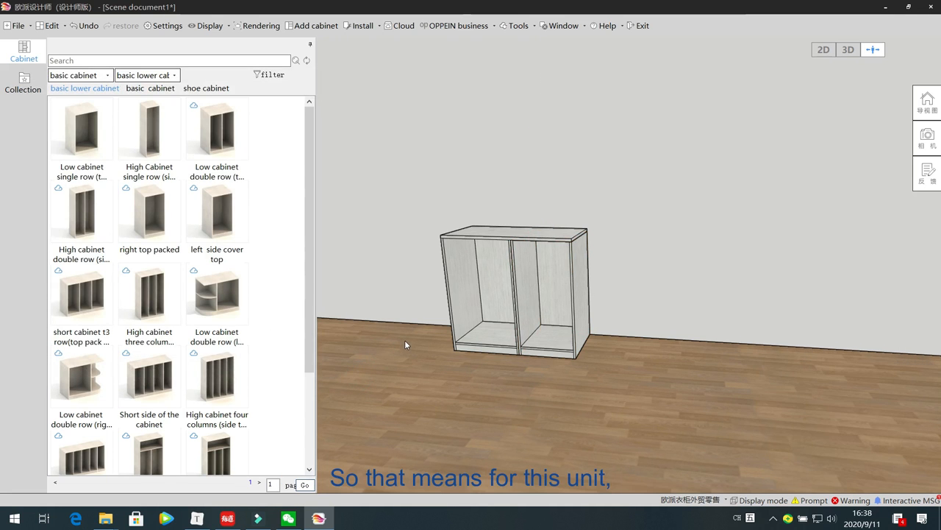
Inspect the single extended countertop spanning the two adjoining cabinets and check its extension properties
{"action": "key", "text": "Up"}
{"action": "key", "text": "Left"}
{"action": "key", "text": "Page_Down"}
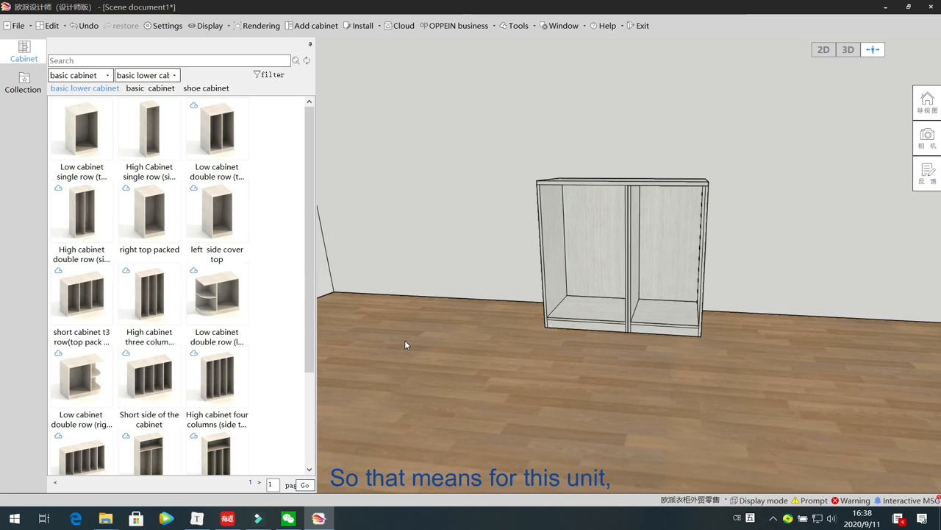
{"action": "middle_click_drag", "start_coordinate": [412, 355], "coordinate": [493, 367]}
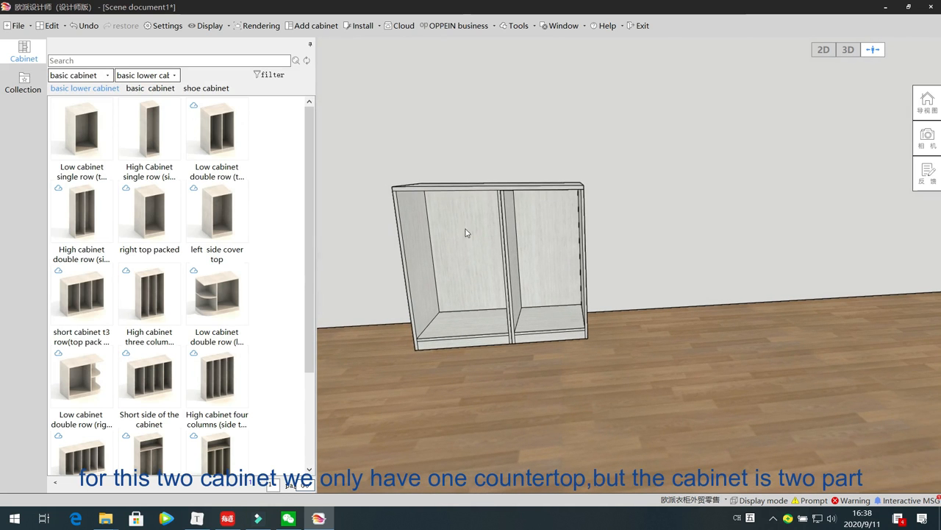
{"action": "left_click", "coordinate": [454, 190]}
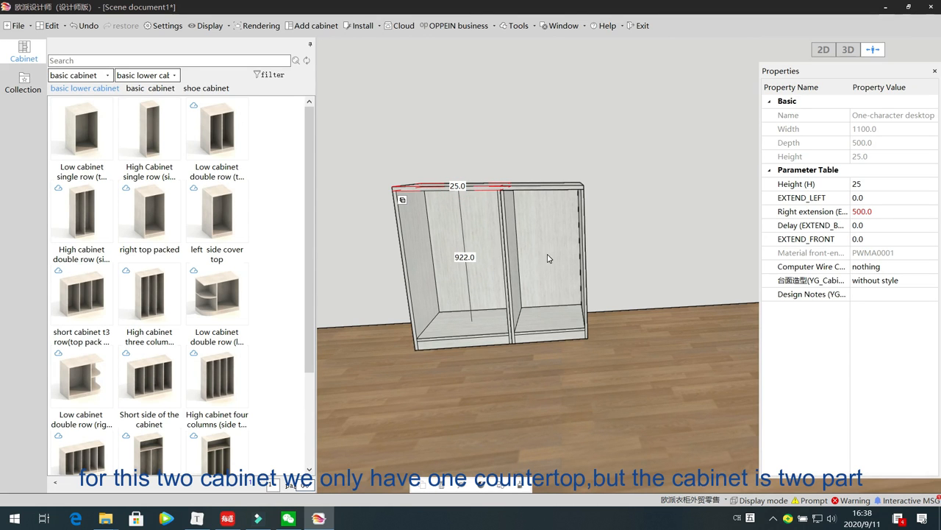
{"action": "left_click", "coordinate": [394, 420]}
Place two "Low cabinet single row (top side)" units side by side against the wall, right of the pair sharing one countertop
{"action": "middle_click_drag", "start_coordinate": [395, 407], "coordinate": [377, 378]}
{"action": "left_click", "coordinate": [98, 137]}
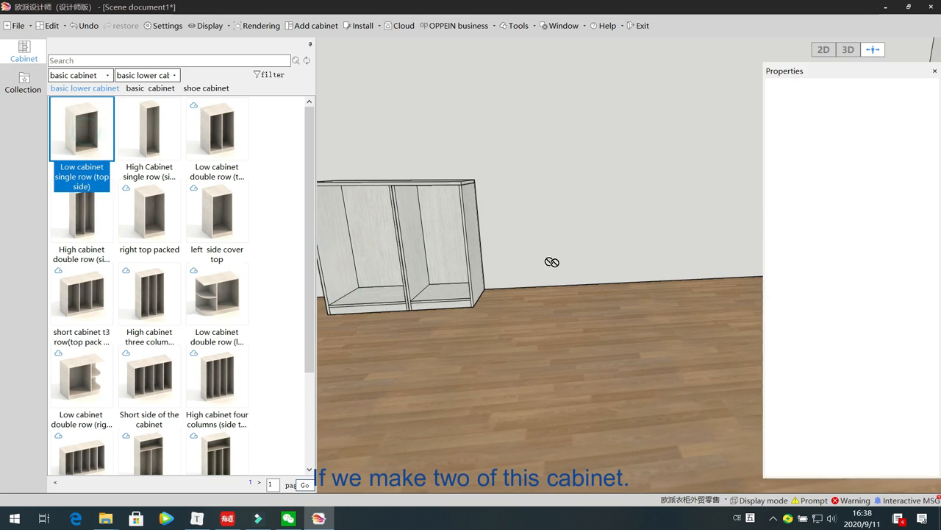
{"action": "left_click", "coordinate": [555, 265]}
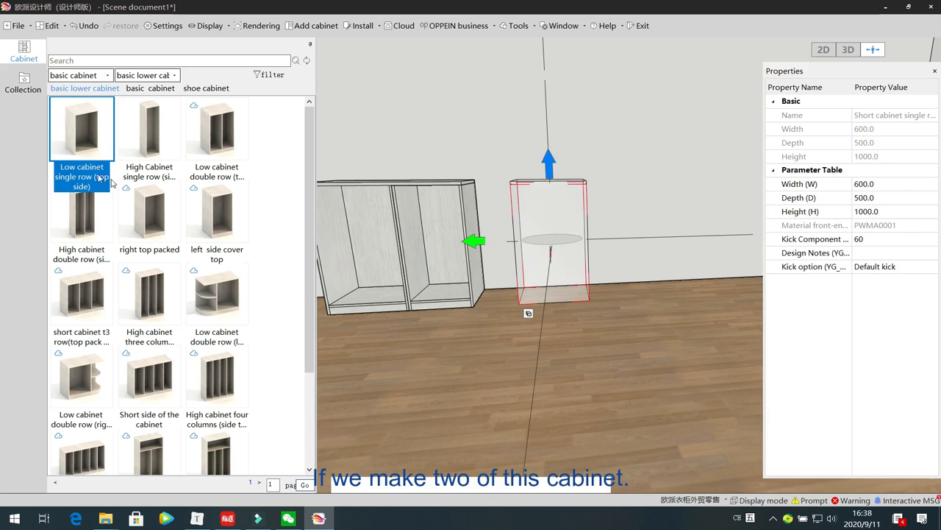
{"action": "left_click", "coordinate": [82, 137]}
{"action": "left_click", "coordinate": [604, 242]}
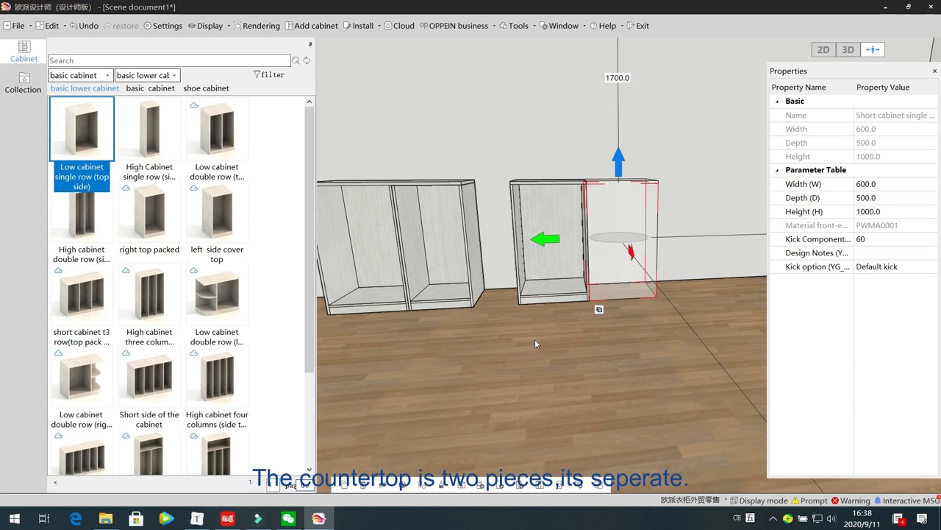
{"action": "left_click", "coordinate": [569, 338]}
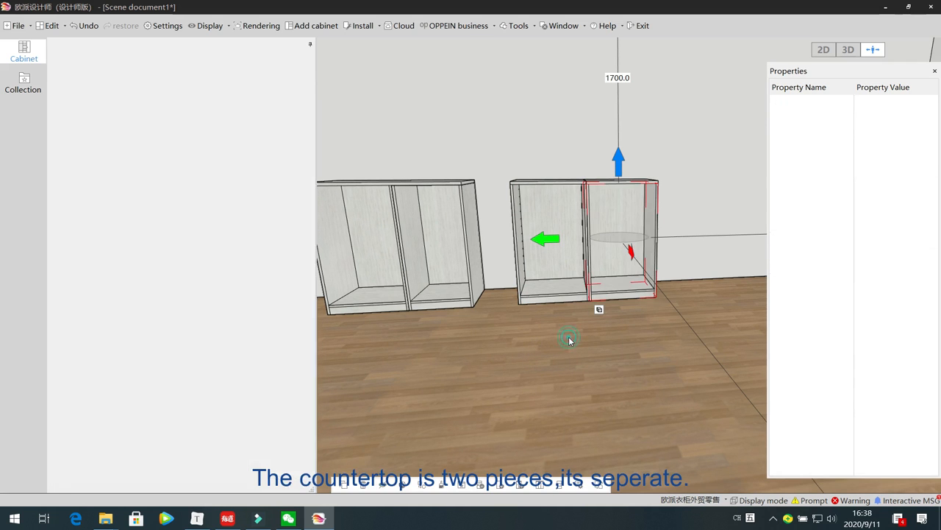
{"action": "scroll", "coordinate": [571, 341], "scroll_direction": "up", "scroll_amount": 3}
{"action": "scroll", "coordinate": [569, 341], "scroll_direction": "down", "scroll_amount": 3}
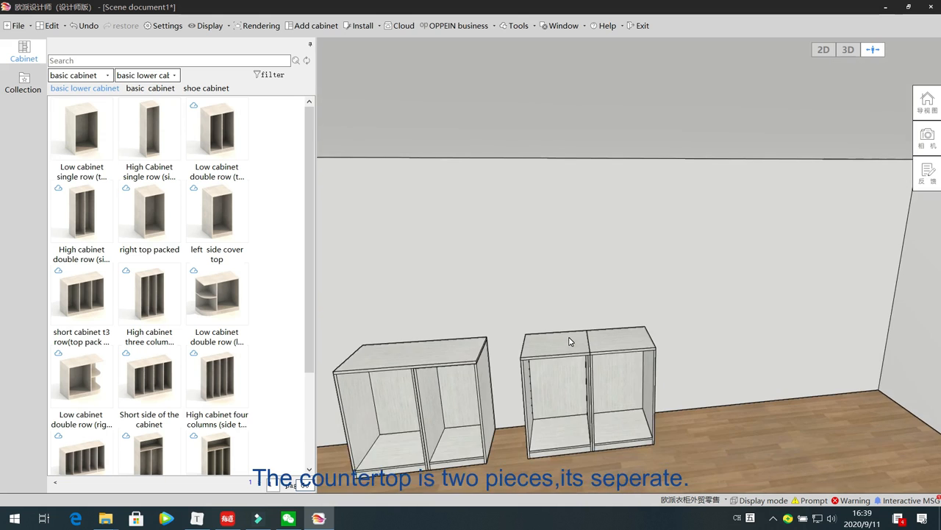
Delete the two standard low cabinets that have separate countertops
{"action": "left_click", "coordinate": [569, 342]}
{"action": "key", "text": "Delete"}
{"action": "left_click", "coordinate": [634, 345]}
{"action": "key", "text": "Delete"}
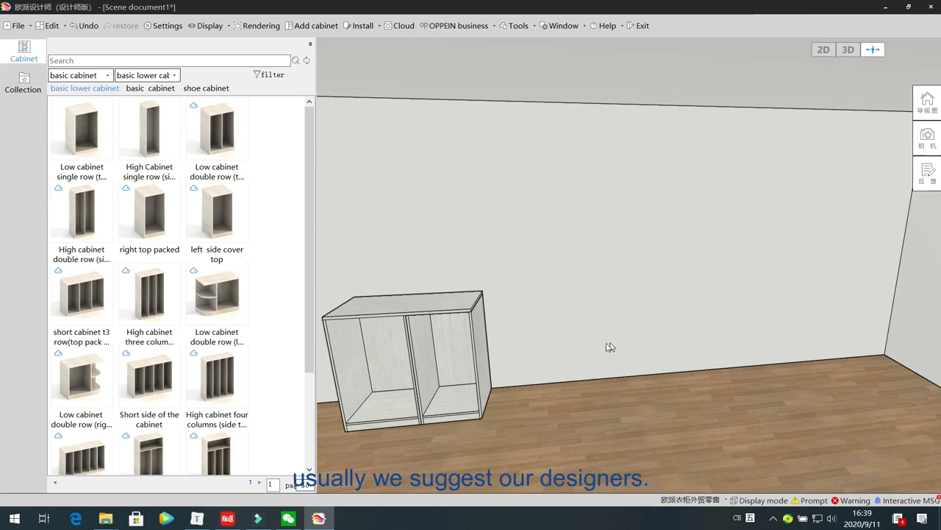
Review the extension properties of the shared countertop and the back panel of the topless cabinet beneath it
{"action": "scroll", "coordinate": [589, 342], "scroll_direction": "down", "scroll_amount": 5}
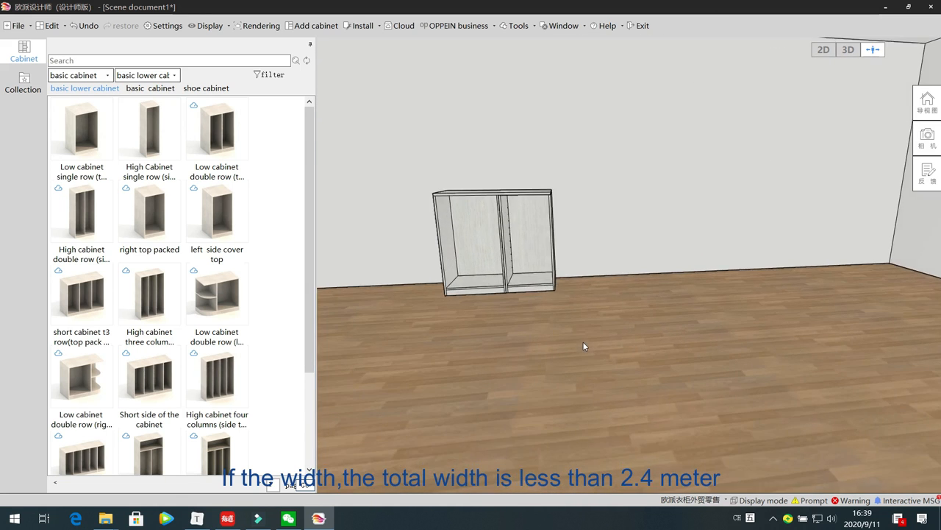
{"action": "middle_click_drag", "start_coordinate": [585, 346], "coordinate": [584, 386]}
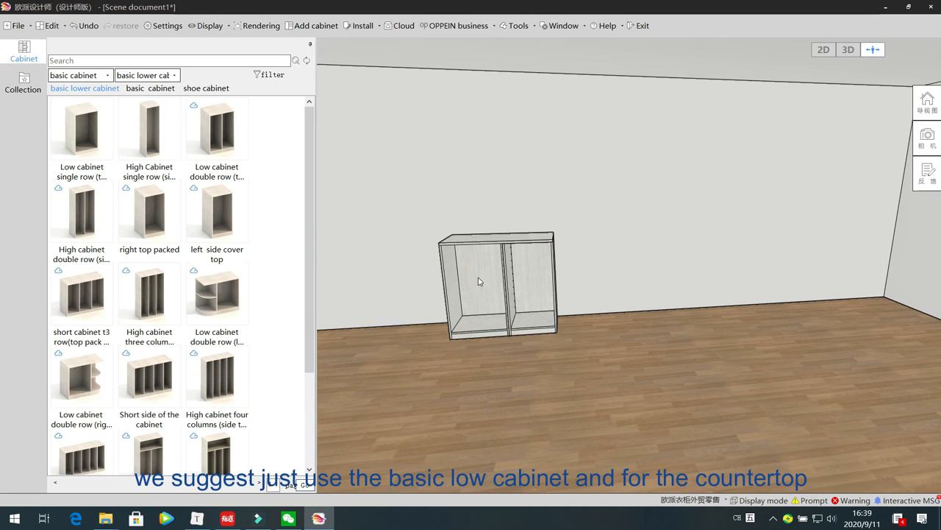
{"action": "left_click", "coordinate": [485, 242]}
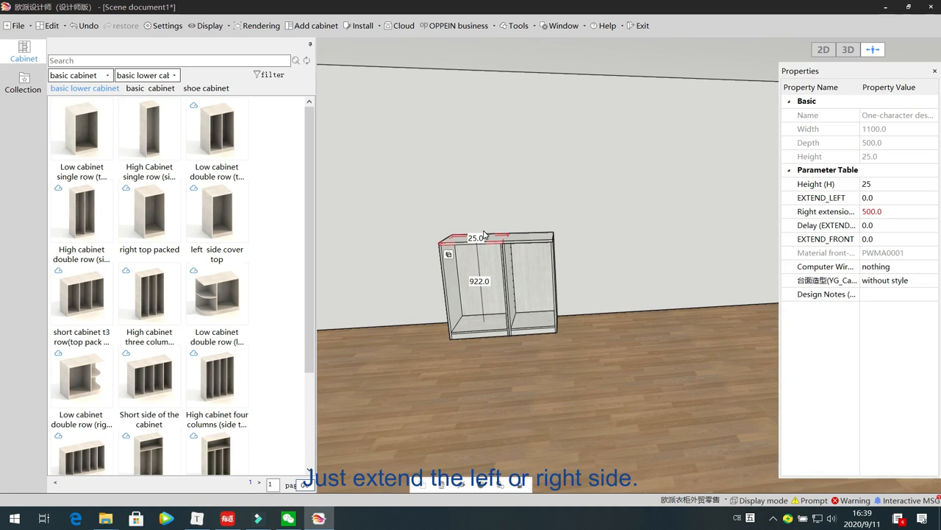
{"action": "left_click", "coordinate": [535, 293]}
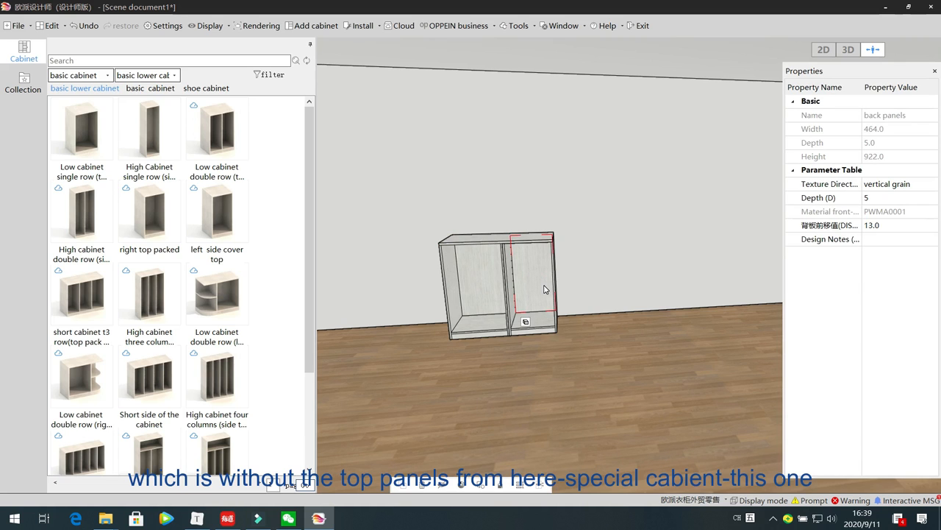
Switch the cabinet library to the special cabinet category and show its splicing cabinets
{"action": "left_click", "coordinate": [103, 75]}
{"action": "left_click", "coordinate": [76, 225]}
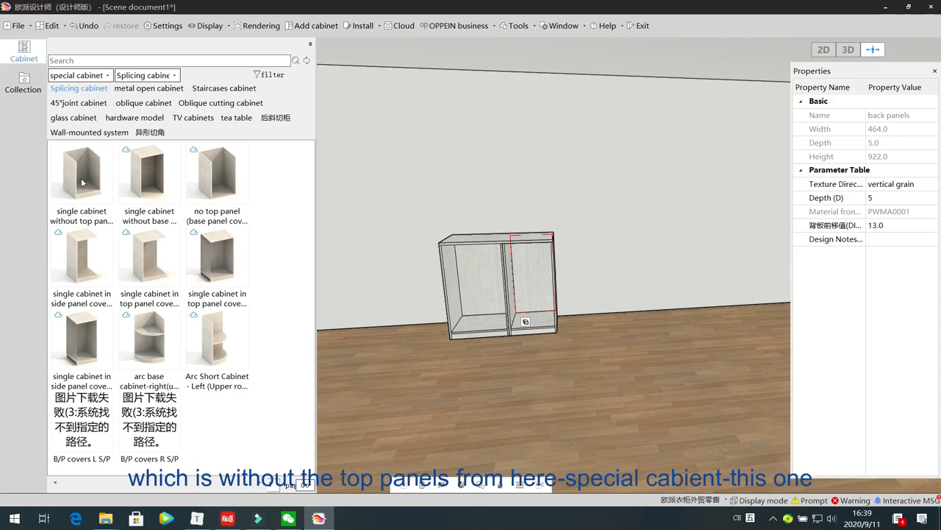
{"action": "left_click", "coordinate": [394, 366]}
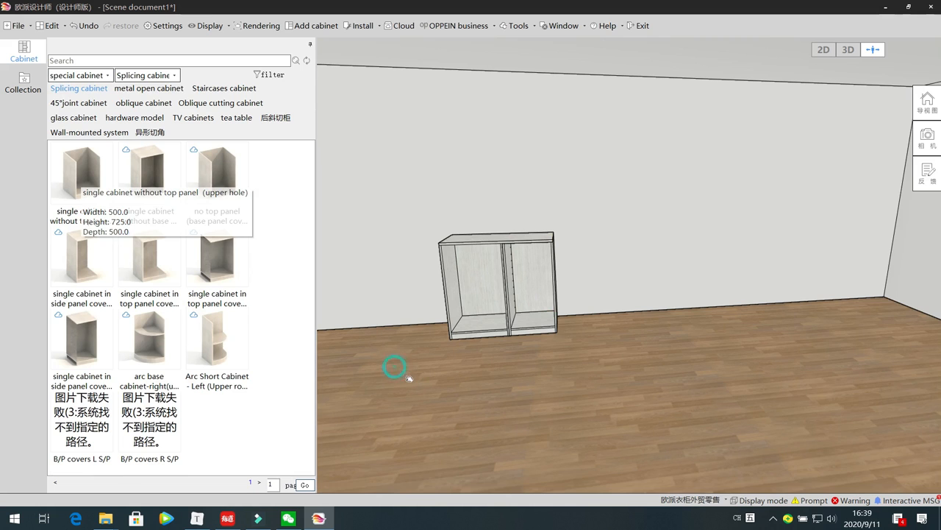
View the functional accessory categories available for the topless cabinet without adding any, and close the resource library
{"action": "left_click", "coordinate": [530, 315]}
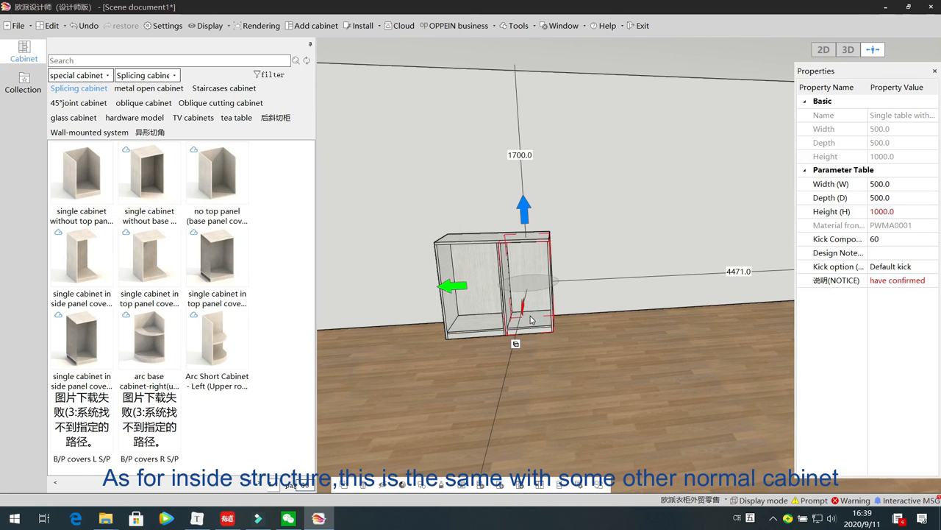
{"action": "key", "text": "f"}
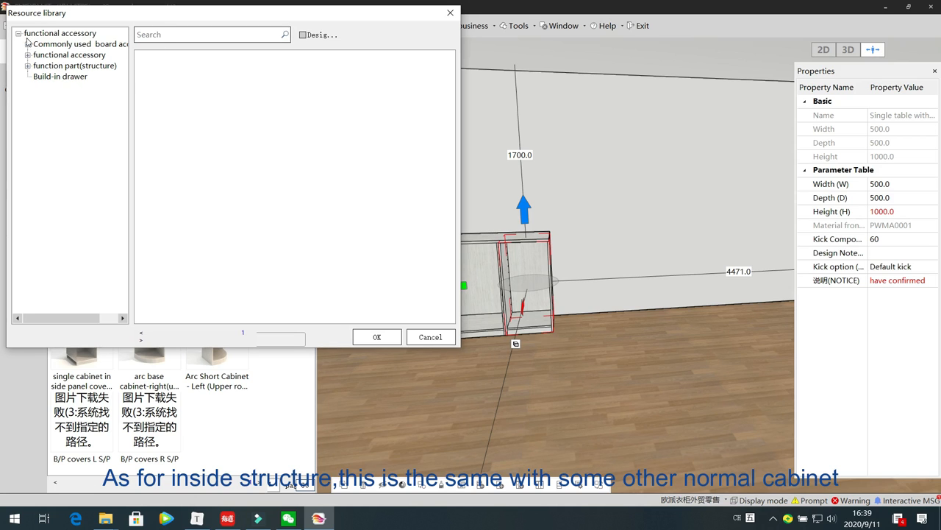
{"action": "left_click", "coordinate": [45, 36]}
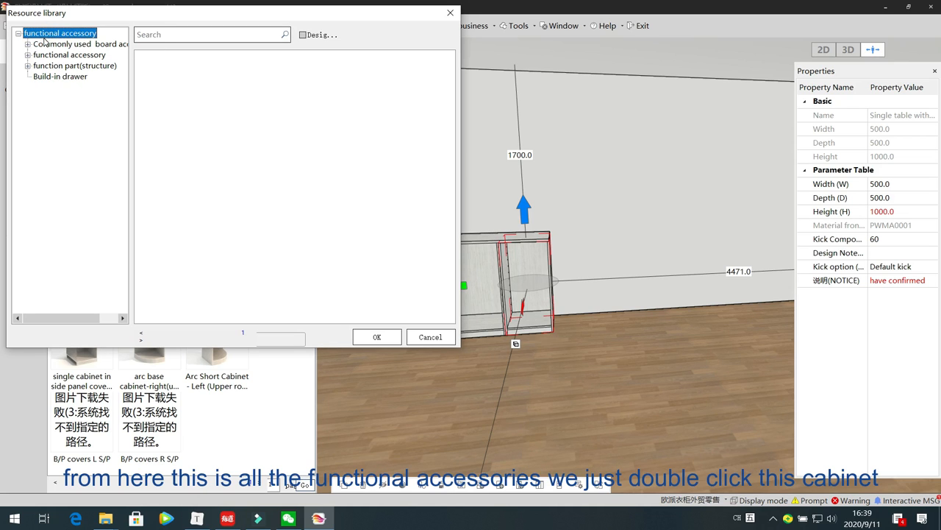
{"action": "left_click", "coordinate": [431, 337]}
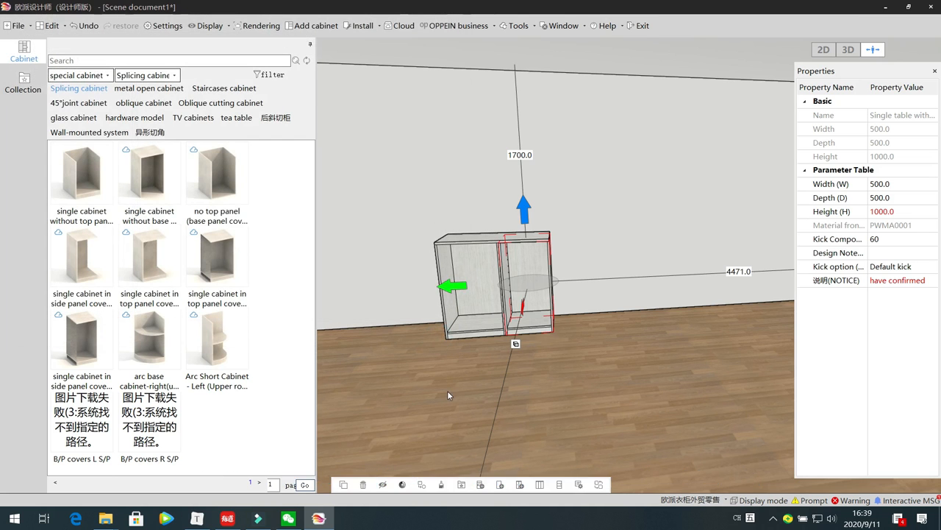
{"action": "left_click", "coordinate": [445, 392]}
Place a "single cabinet without base panel" (available hole for left and right panel) raised on the wall, right of the cabinet pair
{"action": "left_click_drag", "start_coordinate": [479, 409], "coordinate": [490, 408]}
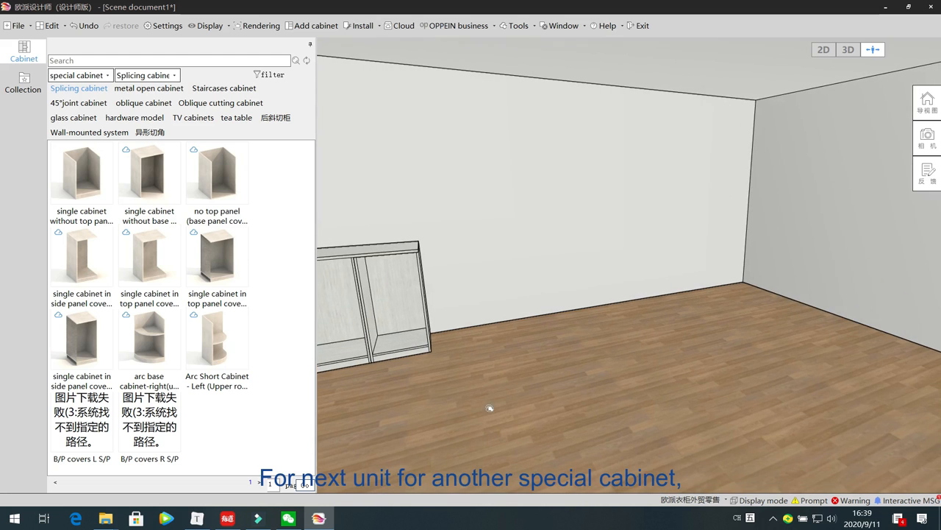
{"action": "left_click", "coordinate": [150, 176]}
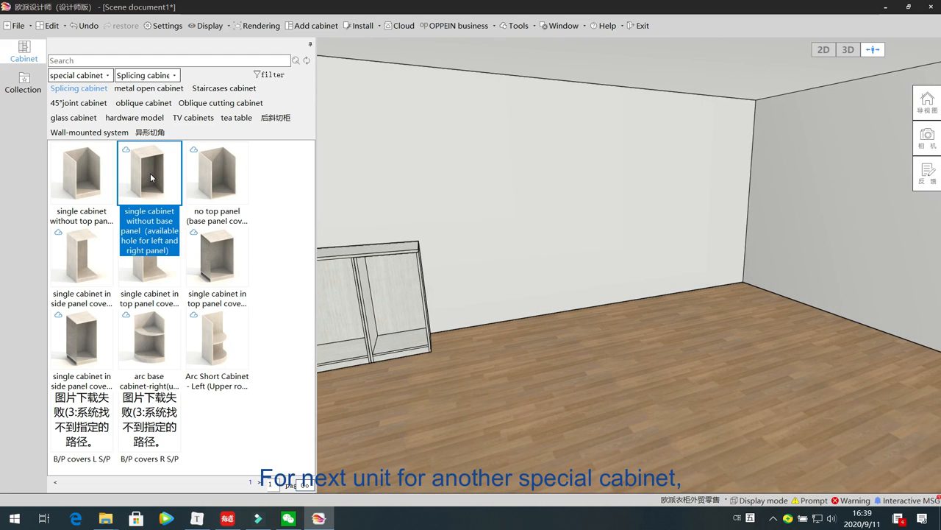
{"action": "double_click", "coordinate": [150, 176]}
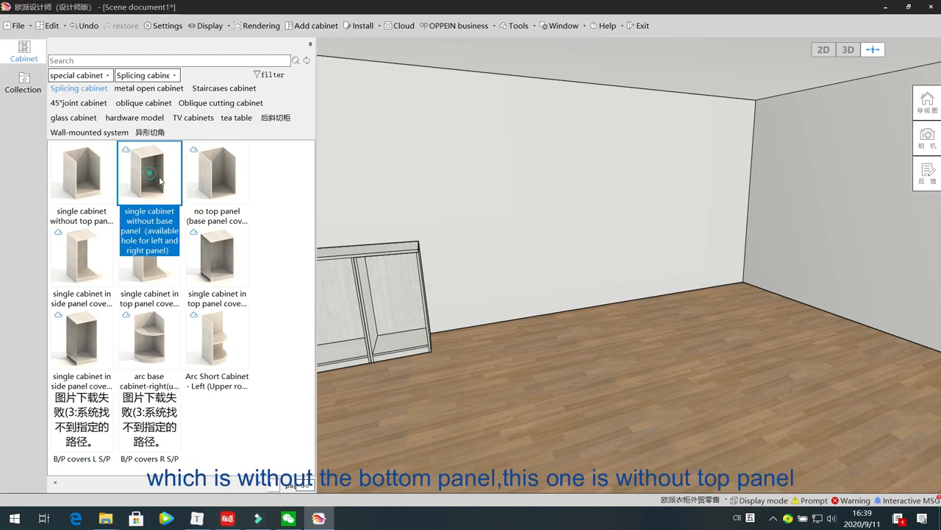
{"action": "left_click", "coordinate": [537, 215]}
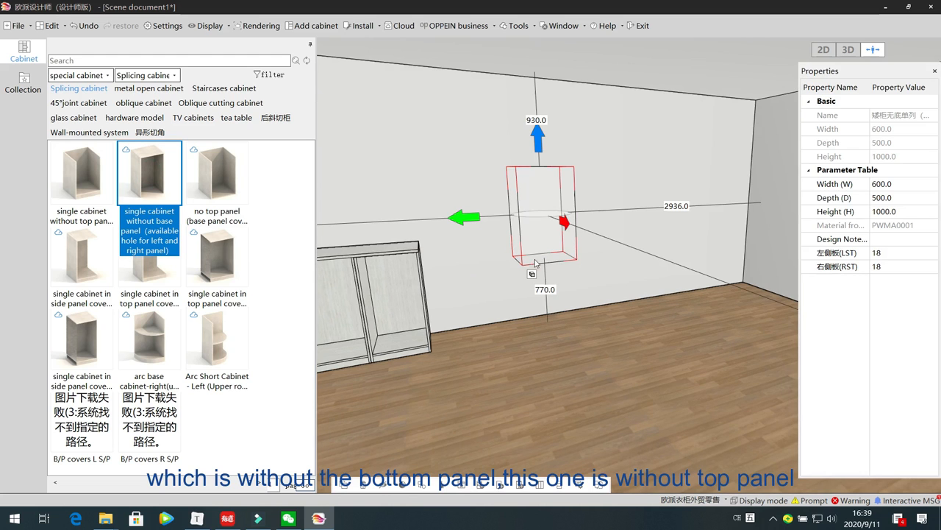
Compare the structure and properties of the topless cabinet with those of the wall-mounted cabinet without a base panel
{"action": "left_click", "coordinate": [389, 340]}
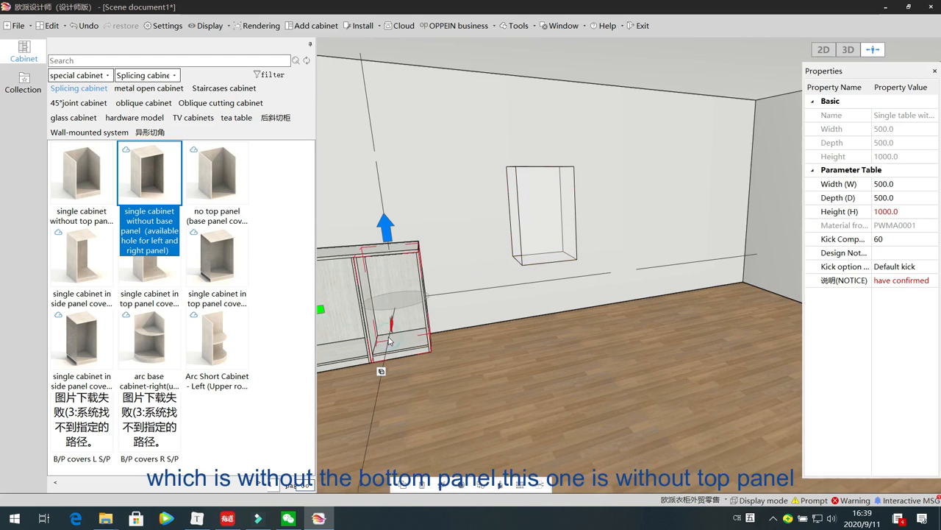
{"action": "left_click", "coordinate": [566, 206]}
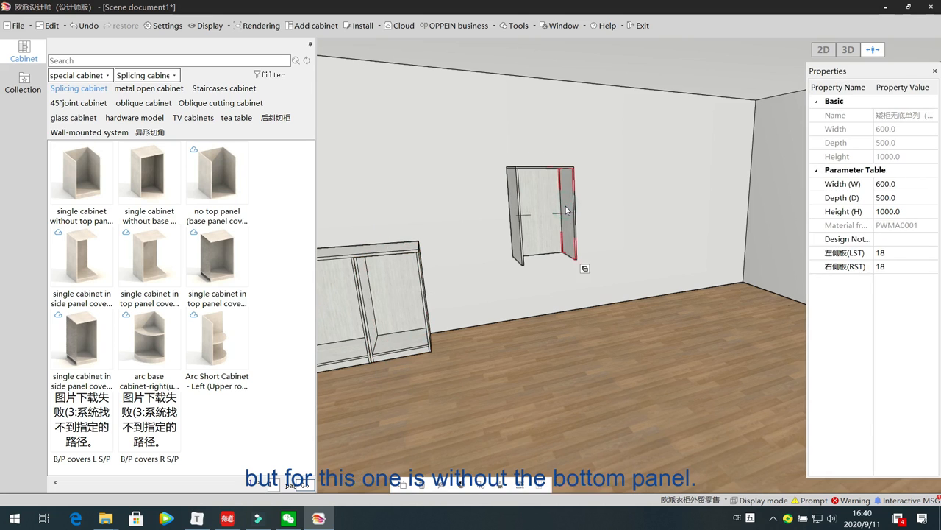
{"action": "left_click", "coordinate": [505, 348]}
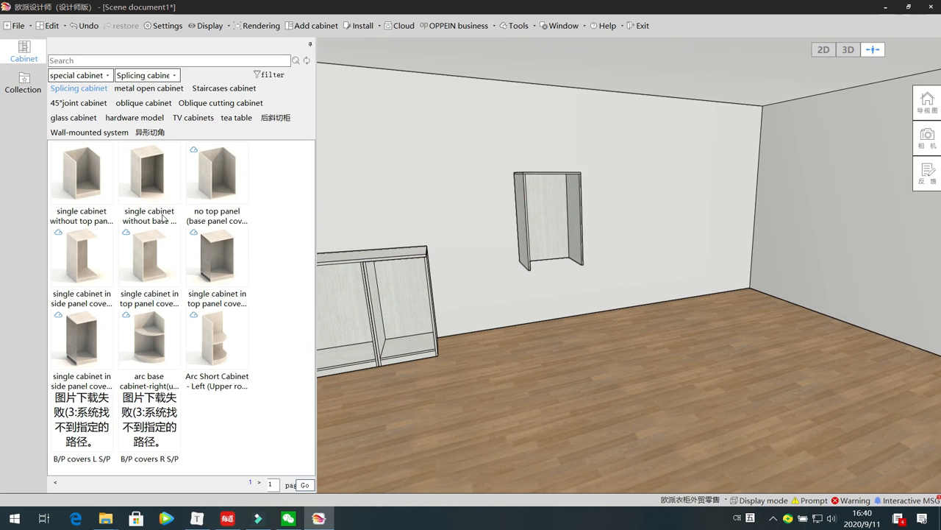
{"action": "left_click", "coordinate": [160, 209]}
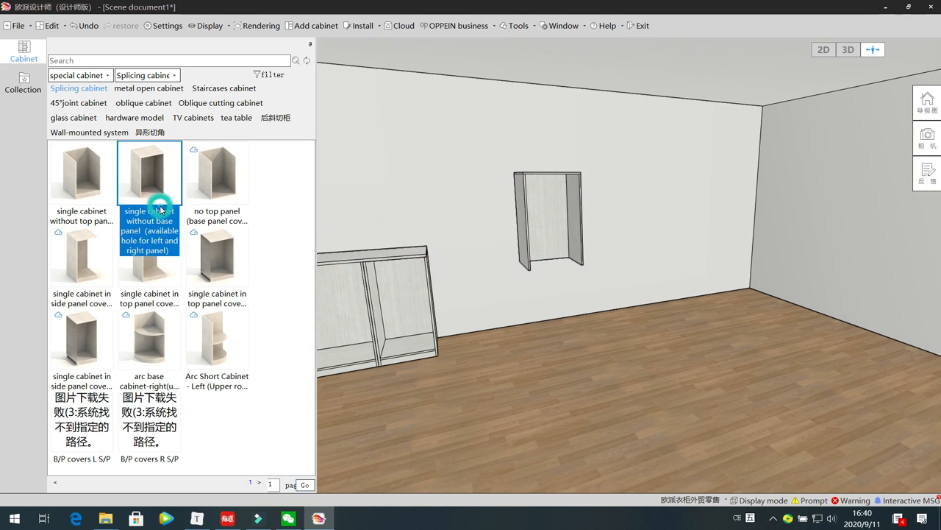
{"action": "left_click", "coordinate": [572, 209]}
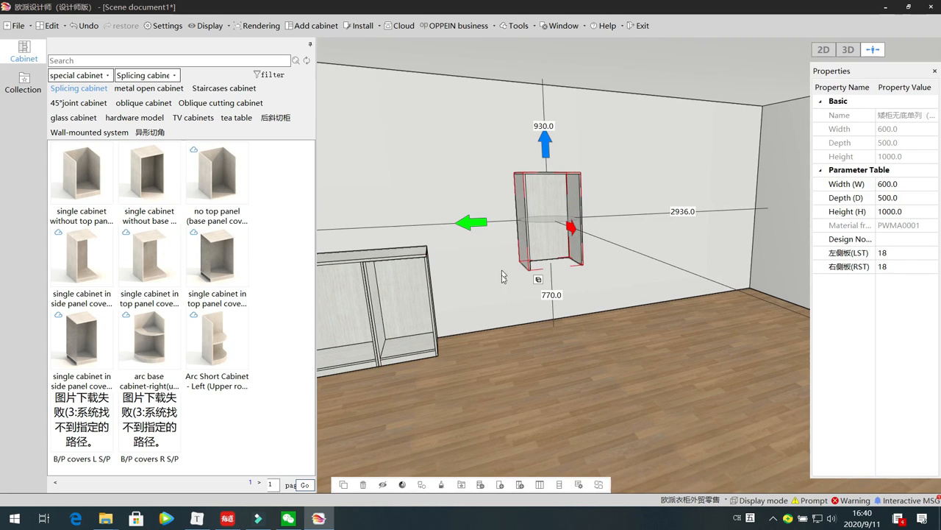
Place a "no top panel (base panel covers side panel)(upper hole)" cabinet against the wall near the room's right corner
{"action": "left_click", "coordinate": [499, 311]}
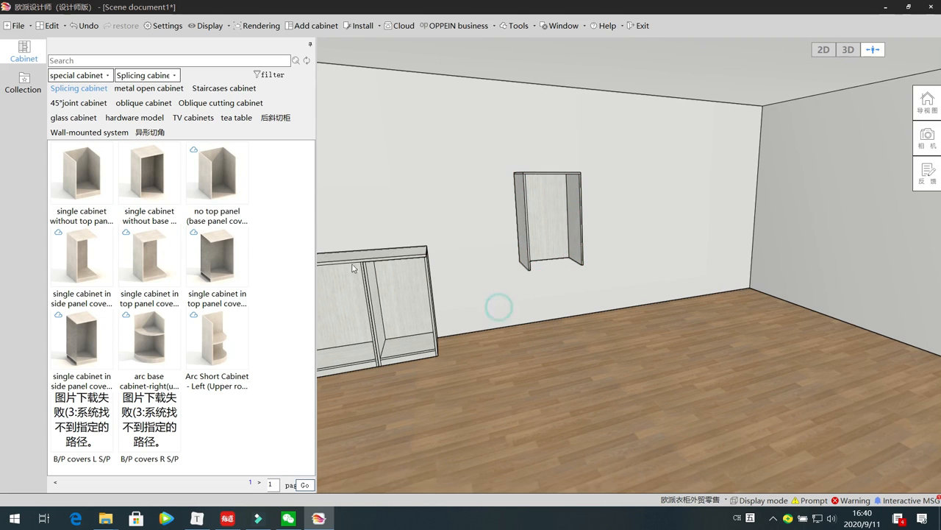
{"action": "left_click", "coordinate": [217, 183]}
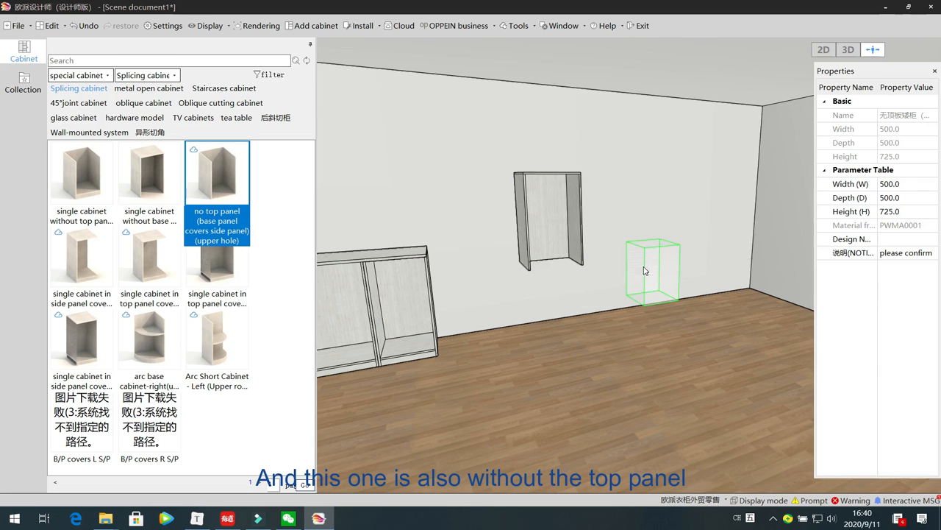
{"action": "left_click", "coordinate": [607, 300]}
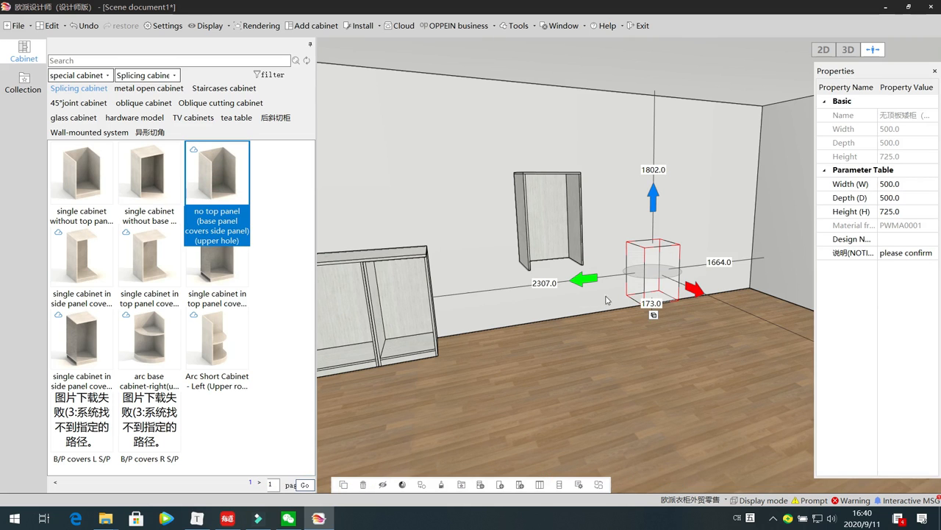
Delete the wall-mounted cabinet without a base panel
{"action": "left_click", "coordinate": [524, 209]}
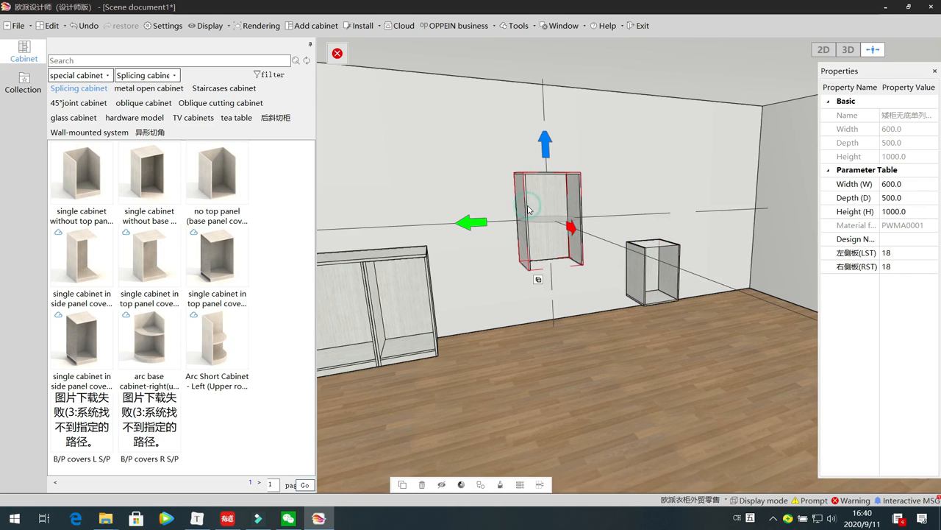
{"action": "key", "text": "Delete"}
{"action": "left_click", "coordinate": [551, 350]}
Examine the open top and base structure of the "no top panel" cabinet near the room corner from several angles
{"action": "key", "text": "Right"}
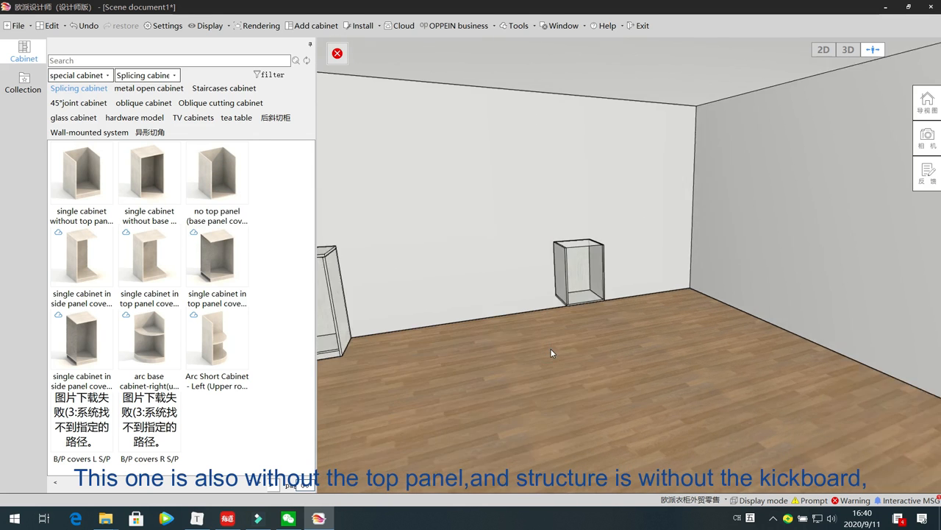
{"action": "key", "text": "Up"}
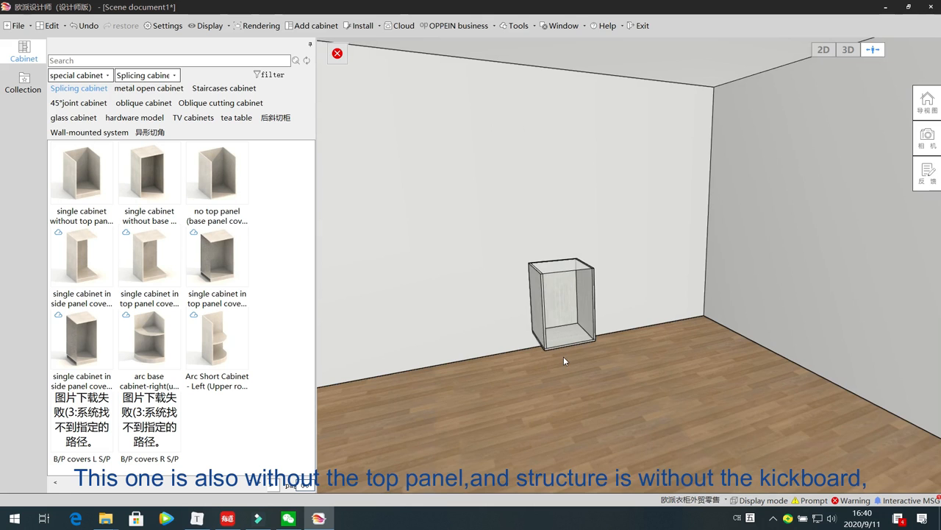
{"action": "key", "text": "Left"}
{"action": "key", "text": "Down"}
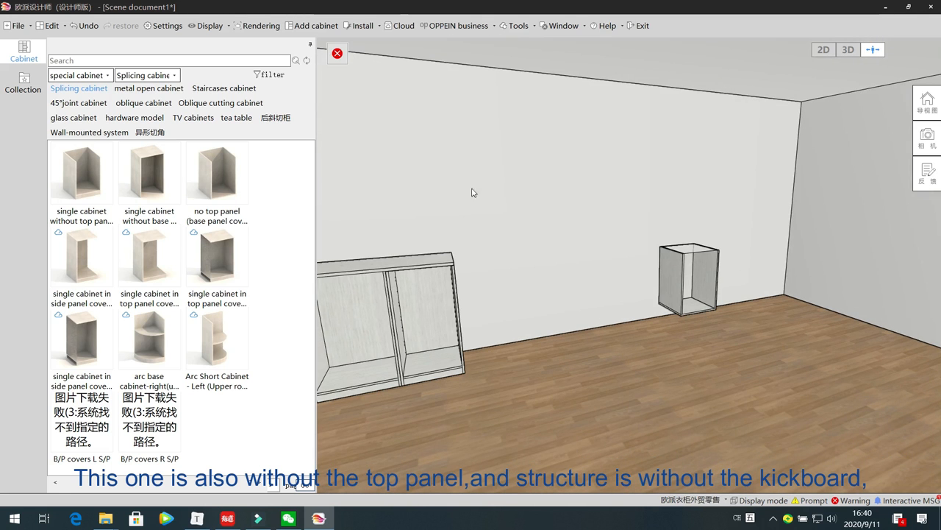
Review the process warning and notice options of the "no top panel" cabinet near the room corner, and delete that cabinet
{"action": "left_click", "coordinate": [337, 55]}
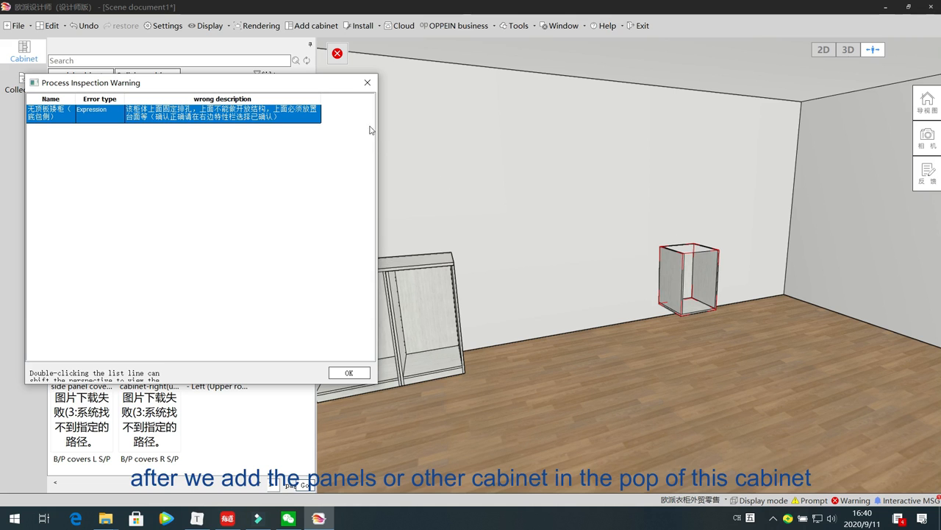
{"action": "left_click", "coordinate": [368, 82]}
{"action": "left_click", "coordinate": [697, 290]}
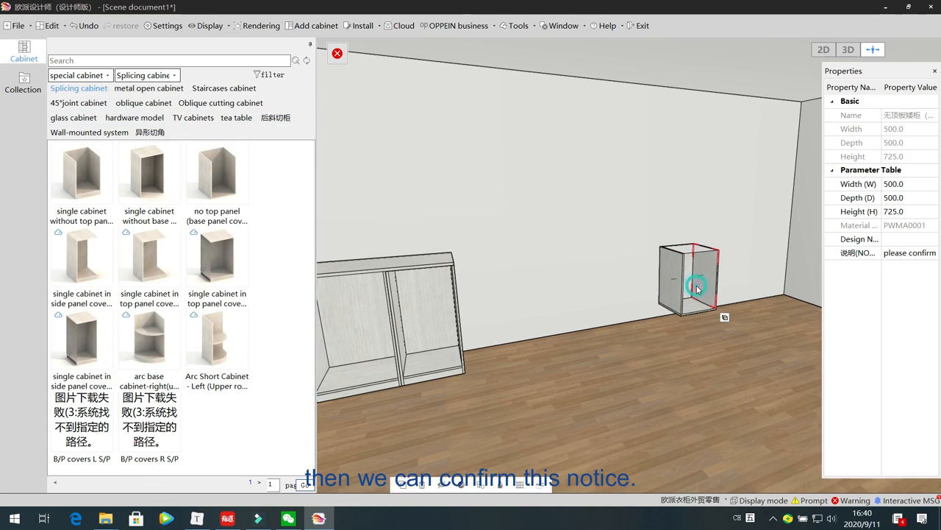
{"action": "left_click", "coordinate": [931, 255]}
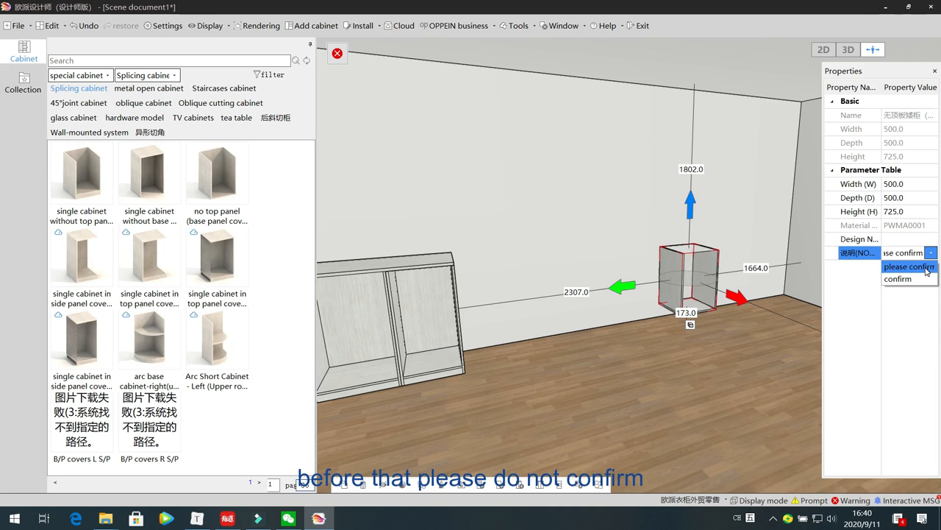
{"action": "left_click", "coordinate": [925, 269]}
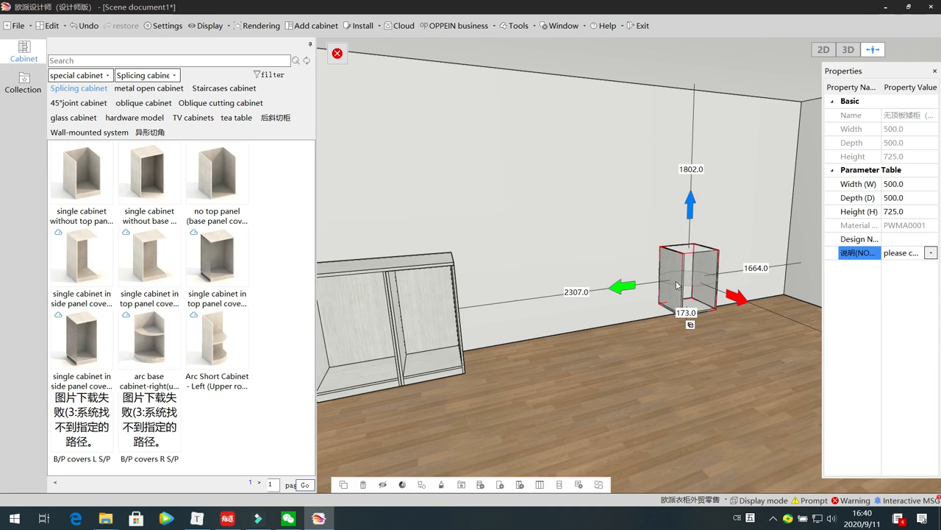
{"action": "key", "text": "Delete"}
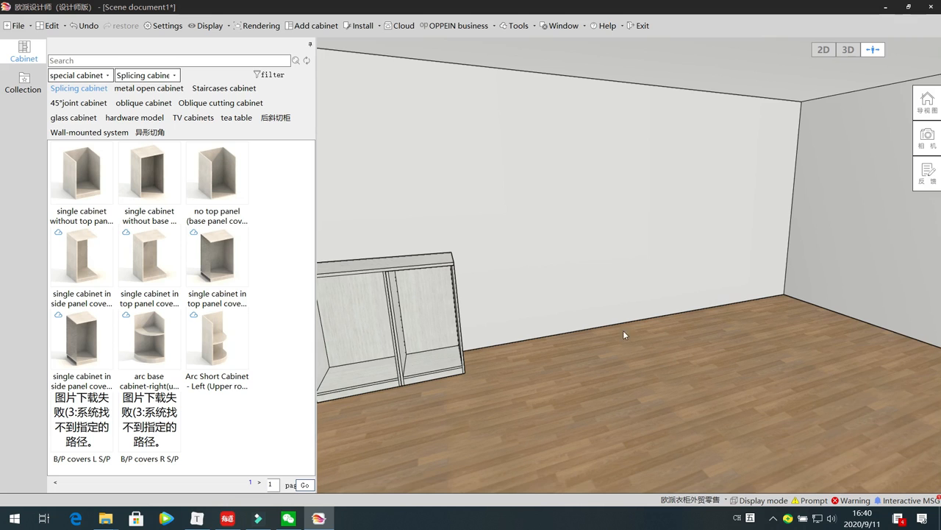
Place a "single cabinet in side panel covers top panel (right hole)" against the wall beside the existing cabinets
{"action": "left_click", "coordinate": [91, 254]}
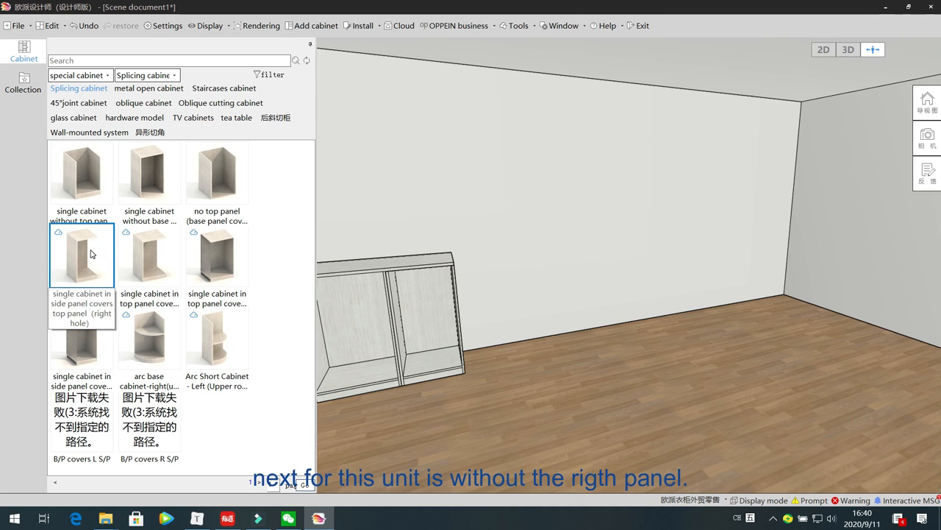
{"action": "left_click", "coordinate": [150, 256]}
{"action": "mouse_move", "coordinate": [419, 224]}
{"action": "middle_mouse_down"}
{"action": "mouse_move", "coordinate": [455, 239]}
{"action": "mouse_move", "coordinate": [425, 205]}
{"action": "mouse_move", "coordinate": [417, 208]}
{"action": "mouse_move", "coordinate": [424, 229]}
{"action": "middle_mouse_up"}
{"action": "left_click_drag", "start_coordinate": [80, 259], "coordinate": [462, 365]}
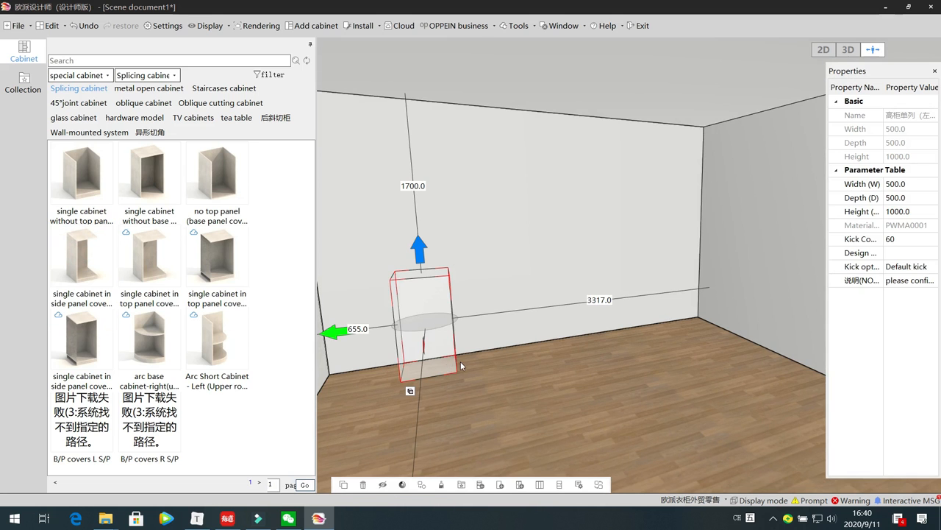
Examine the open right side of the placed single cabinet and read its process inspection warning
{"action": "middle_click_drag", "start_coordinate": [476, 382], "coordinate": [463, 374]}
{"action": "middle_click_drag", "start_coordinate": [519, 366], "coordinate": [496, 378]}
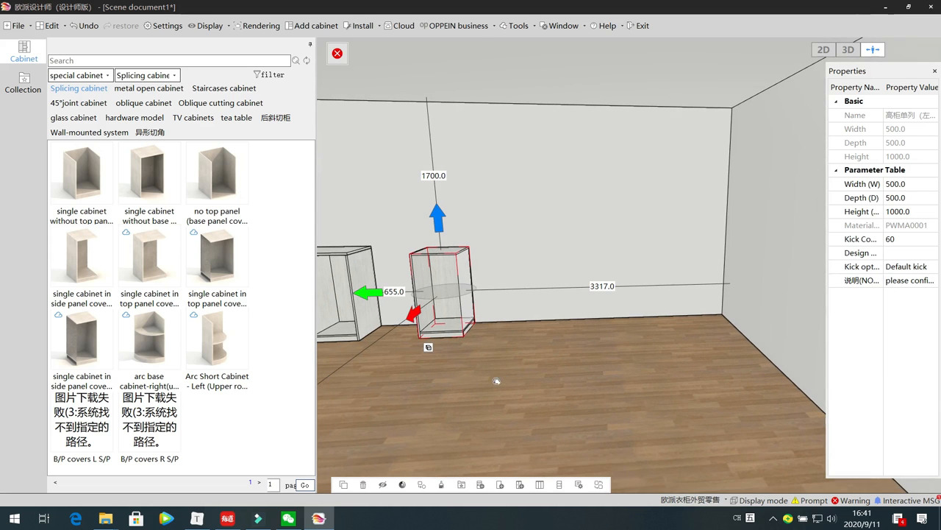
{"action": "left_click", "coordinate": [340, 56]}
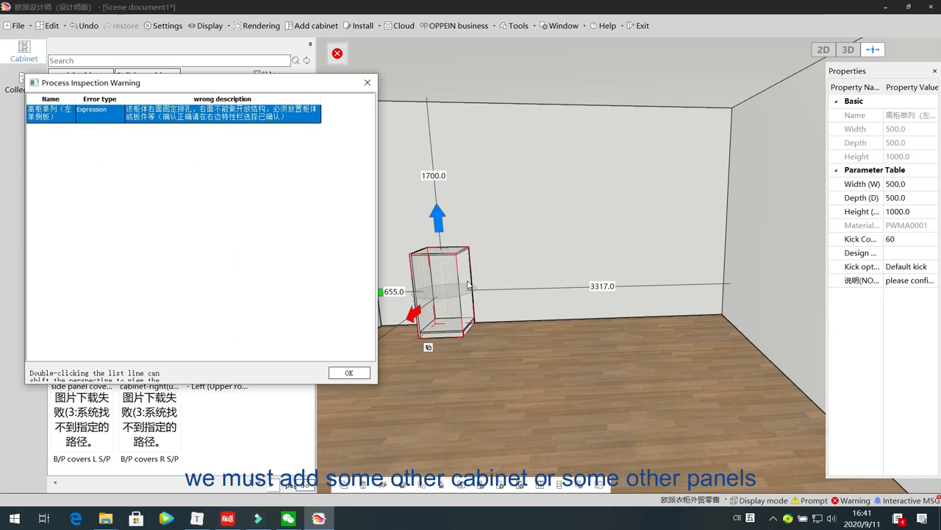
{"action": "left_click", "coordinate": [368, 82]}
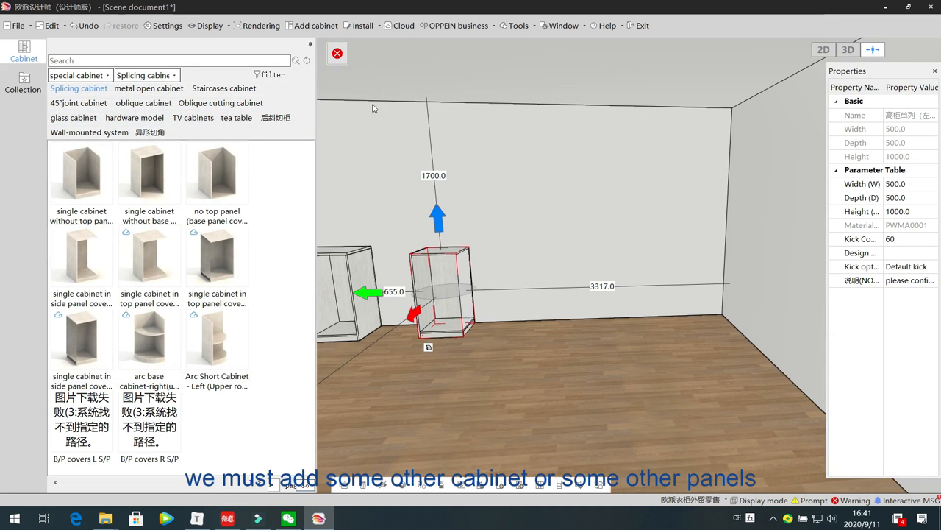
Place a basic "Low cabinet single row (top side)" directly against the open right side of the single cabinet
{"action": "left_click", "coordinate": [92, 77]}
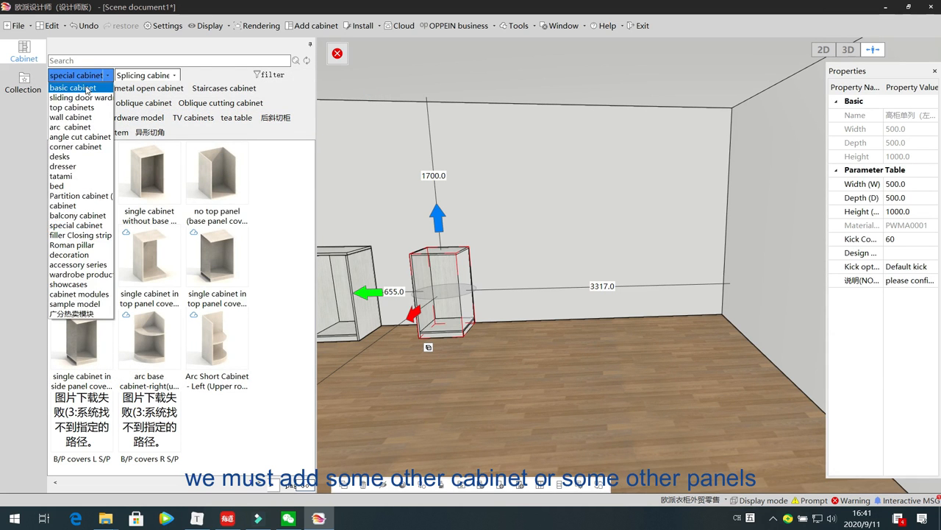
{"action": "left_click", "coordinate": [85, 86]}
{"action": "left_click", "coordinate": [81, 128]}
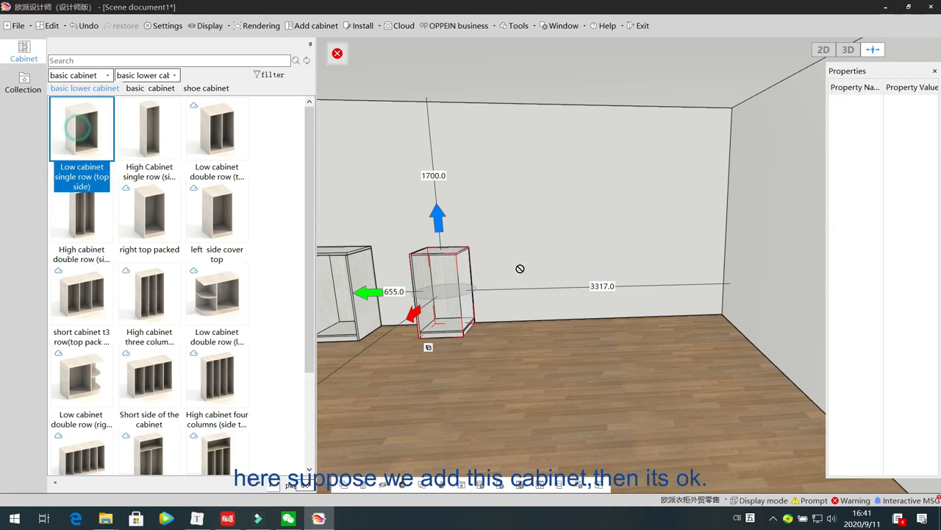
{"action": "left_click", "coordinate": [478, 322]}
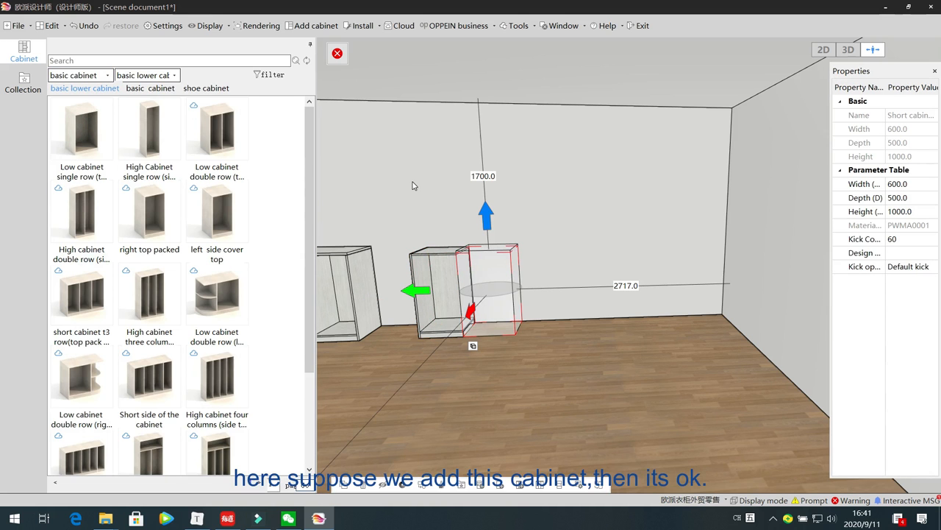
Set the notice property of the single cabinet without a right panel to "confirm"
{"action": "left_click", "coordinate": [425, 281]}
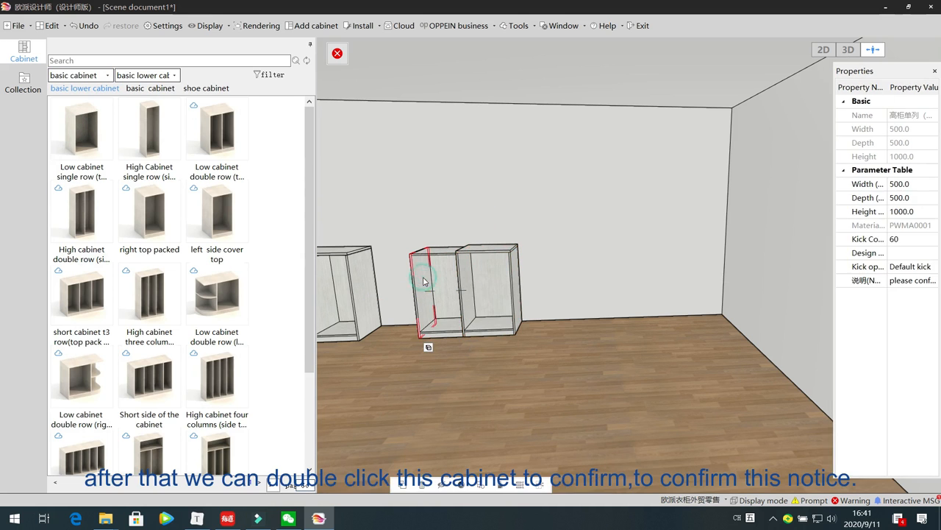
{"action": "left_click", "coordinate": [928, 280]}
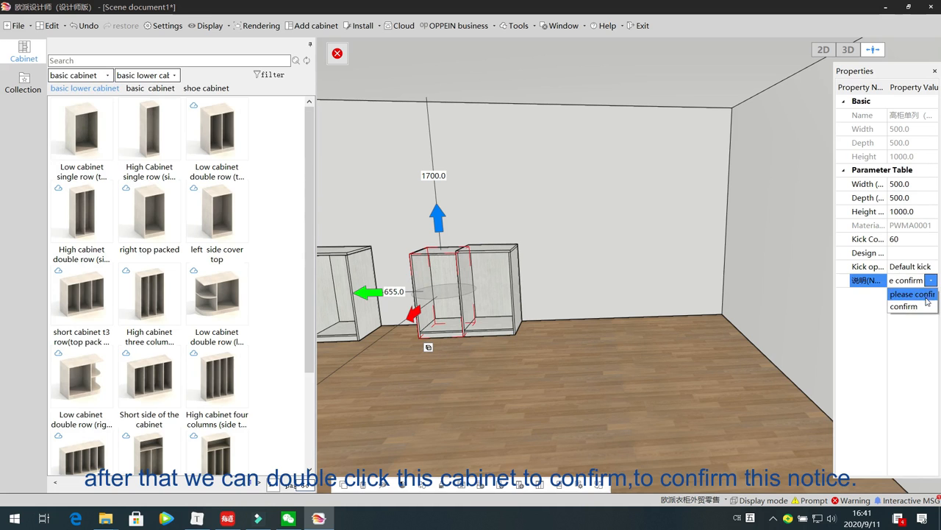
{"action": "left_click", "coordinate": [927, 306]}
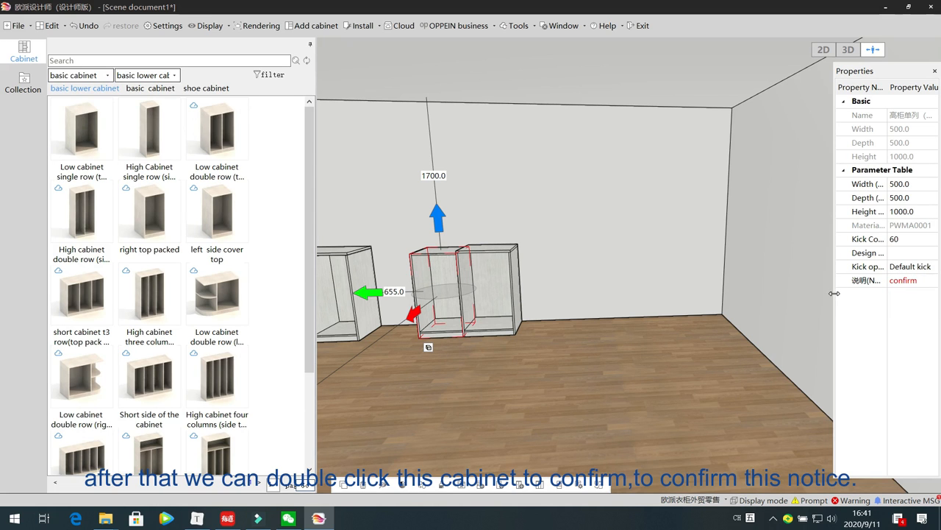
{"action": "left_click_drag", "start_coordinate": [834, 293], "coordinate": [757, 292]}
{"action": "left_click", "coordinate": [598, 321]}
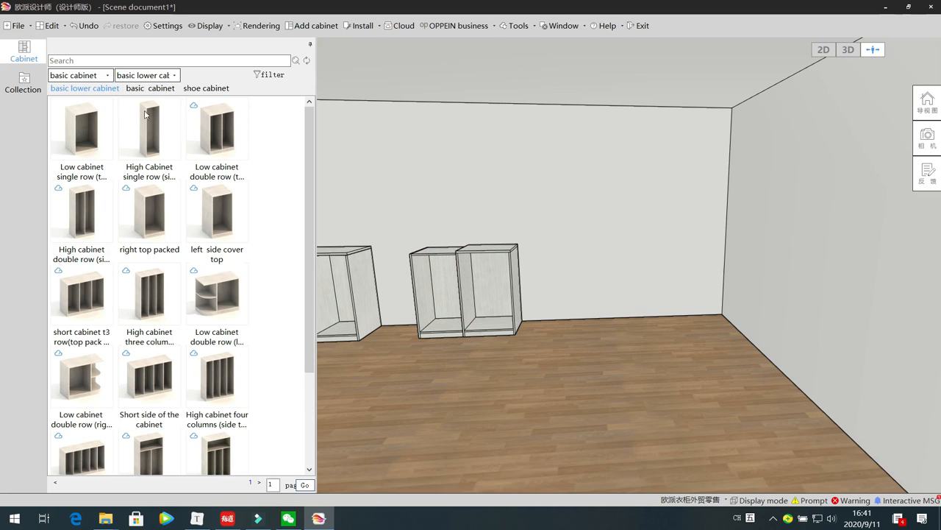
Place a special splicing "single cabinet in top panel covers side panel (right hole)" to the right of the joined pair
{"action": "left_click", "coordinate": [76, 75]}
{"action": "left_click", "coordinate": [71, 229]}
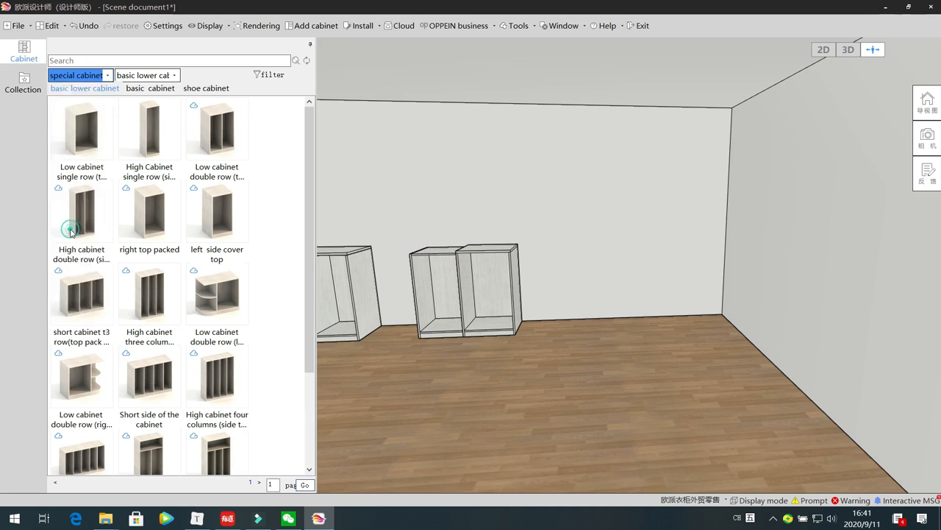
{"action": "middle_click_drag", "start_coordinate": [383, 396], "coordinate": [380, 395]}
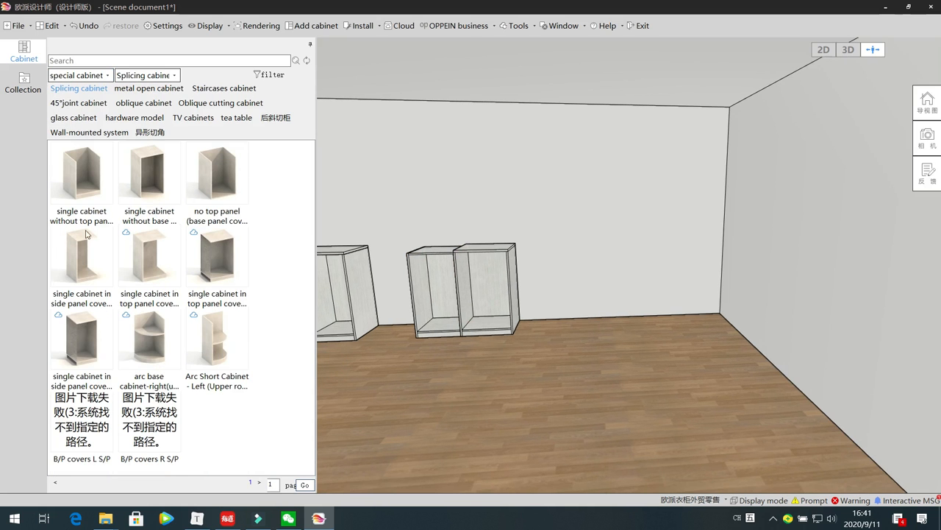
{"action": "left_click", "coordinate": [136, 259]}
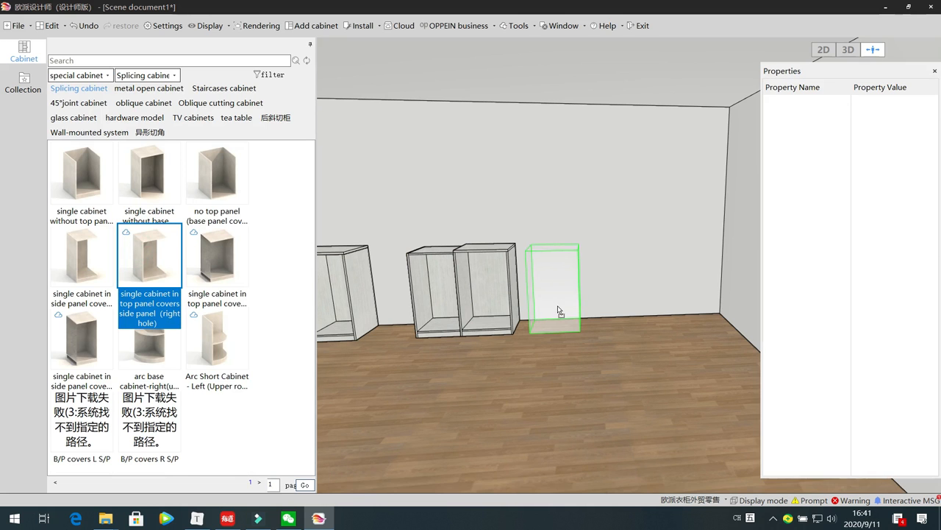
{"action": "left_click", "coordinate": [551, 349]}
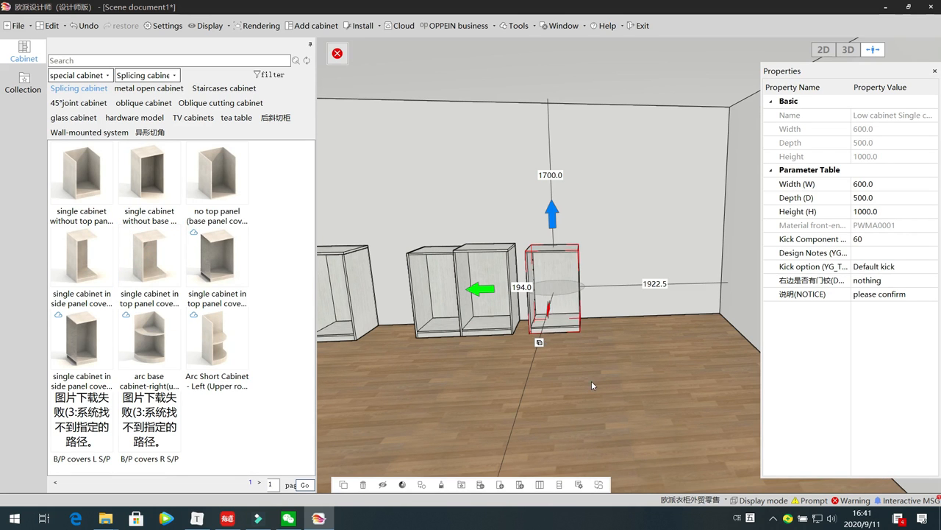
{"action": "left_click", "coordinate": [592, 382]}
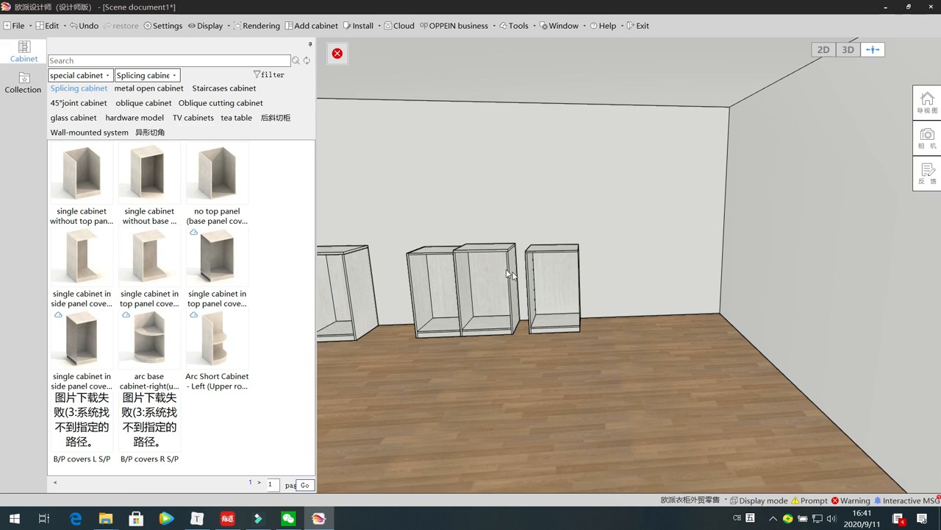
Compare how the top and side panels overlap on the two single cabinets without a right panel
{"action": "double_click", "coordinate": [555, 271]}
{"action": "left_click", "coordinate": [413, 285]}
{"action": "left_click", "coordinate": [510, 395]}
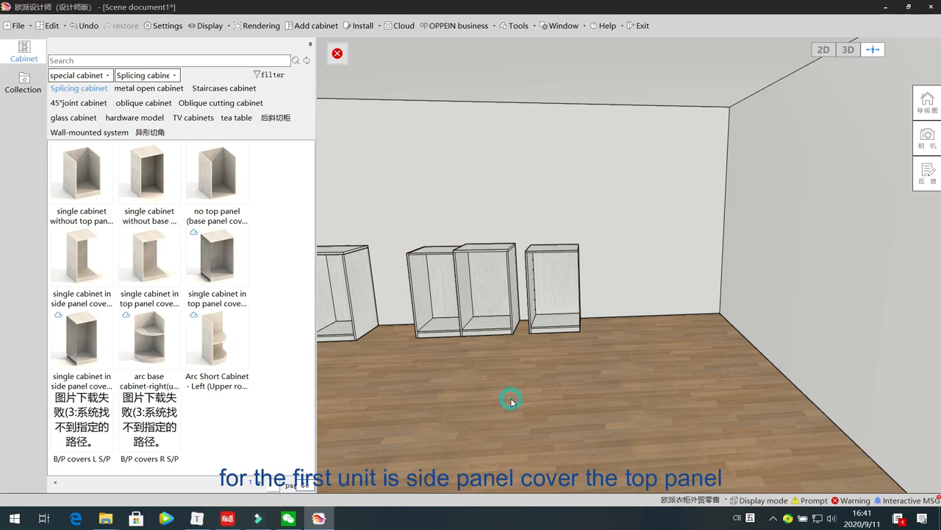
{"action": "scroll", "coordinate": [510, 395], "scroll_direction": "up", "scroll_amount": 4}
{"action": "scroll", "coordinate": [513, 397], "scroll_direction": "up", "scroll_amount": 1}
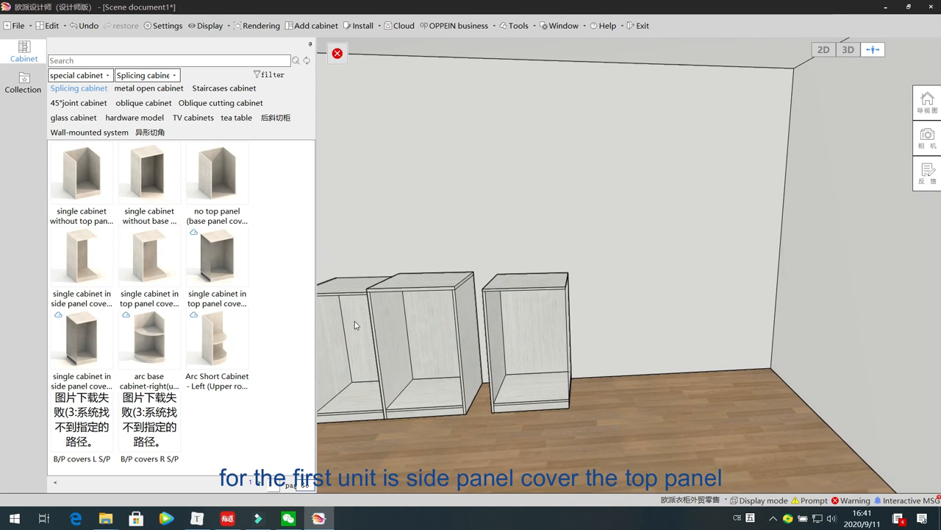
{"action": "scroll", "coordinate": [358, 322], "scroll_direction": "up", "scroll_amount": 2}
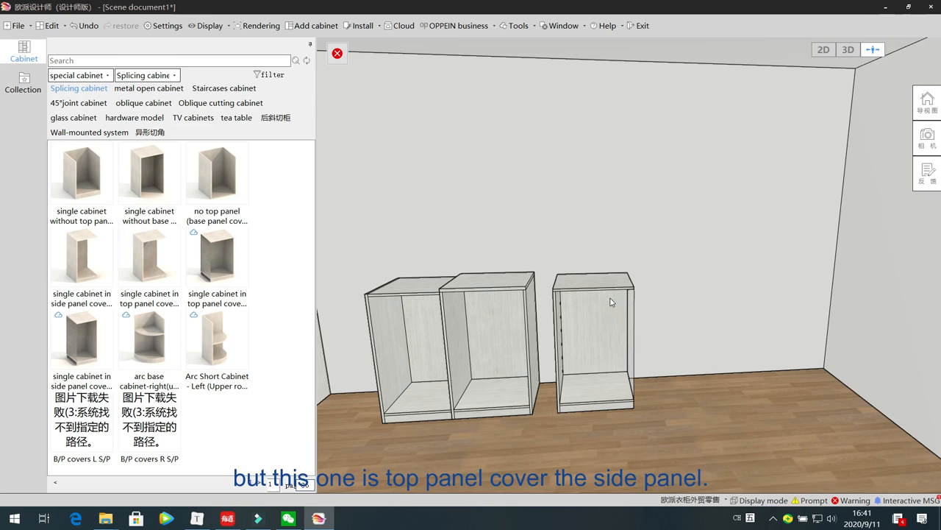
Delete the single cabinet whose top panel covers the side panel
{"action": "left_click", "coordinate": [599, 332]}
{"action": "key", "text": "Delete"}
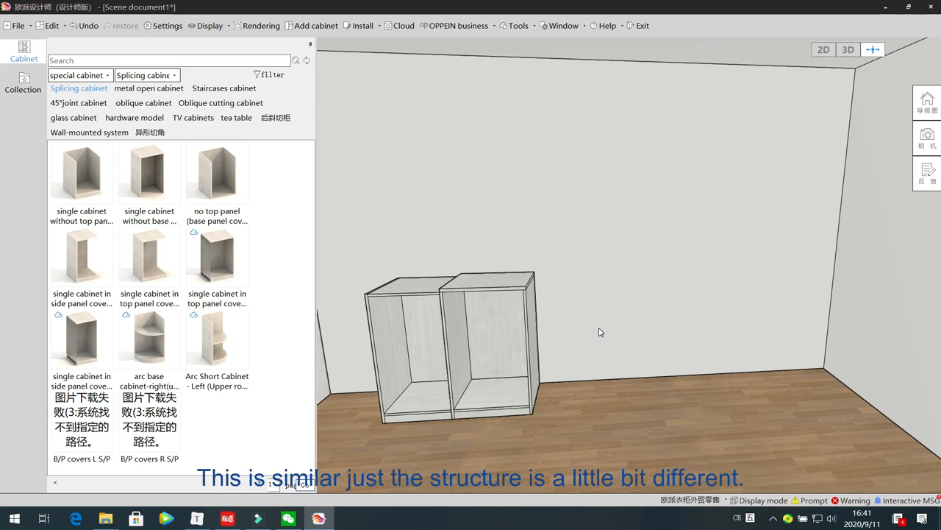
Compare the catalogue's left-hole single cabinets: "top panel covers side panel" and "side panel covers top panel"
{"action": "left_click", "coordinate": [151, 261]}
{"action": "left_click", "coordinate": [230, 268]}
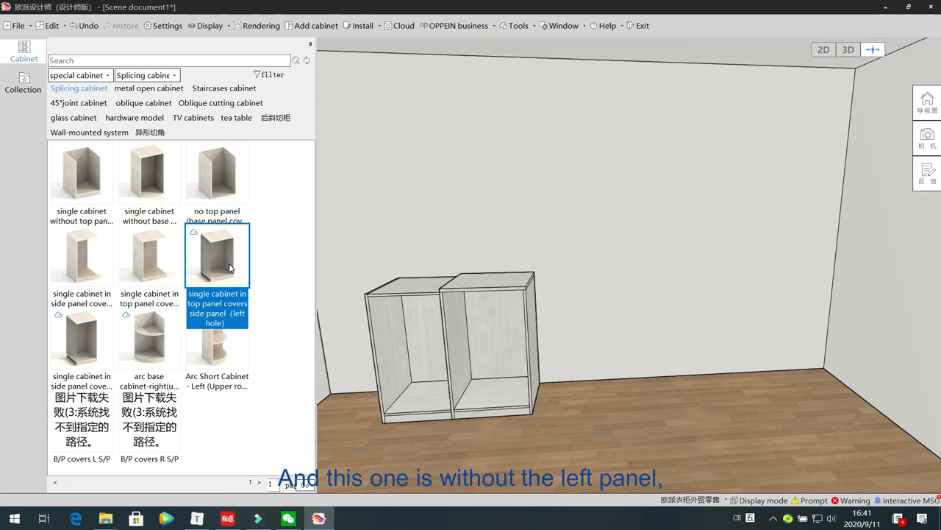
{"action": "left_click", "coordinate": [89, 344]}
{"action": "left_click", "coordinate": [217, 265]}
{"action": "left_click", "coordinate": [90, 338]}
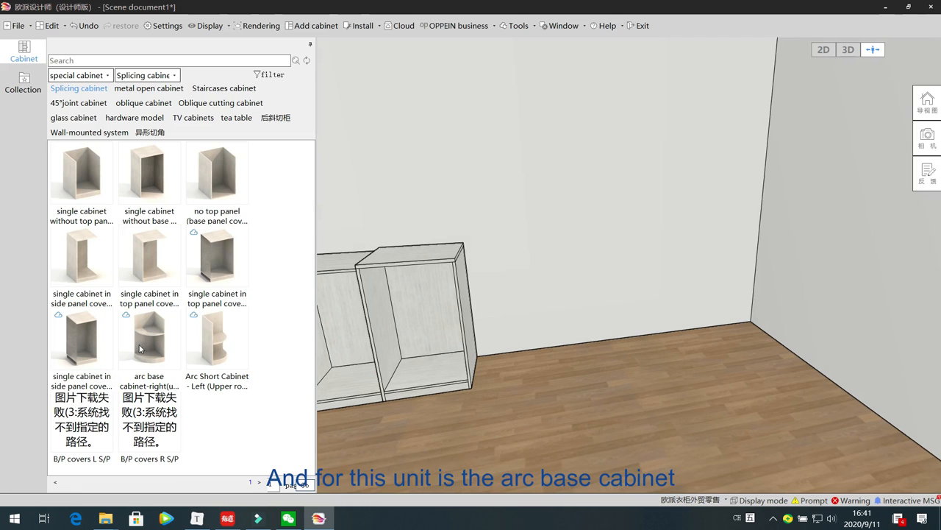
Place an "arc base cabinet-right(upper hole)" against the wall and inspect the neighbouring low cabinet's countertop for comparison
{"action": "left_click", "coordinate": [141, 349]}
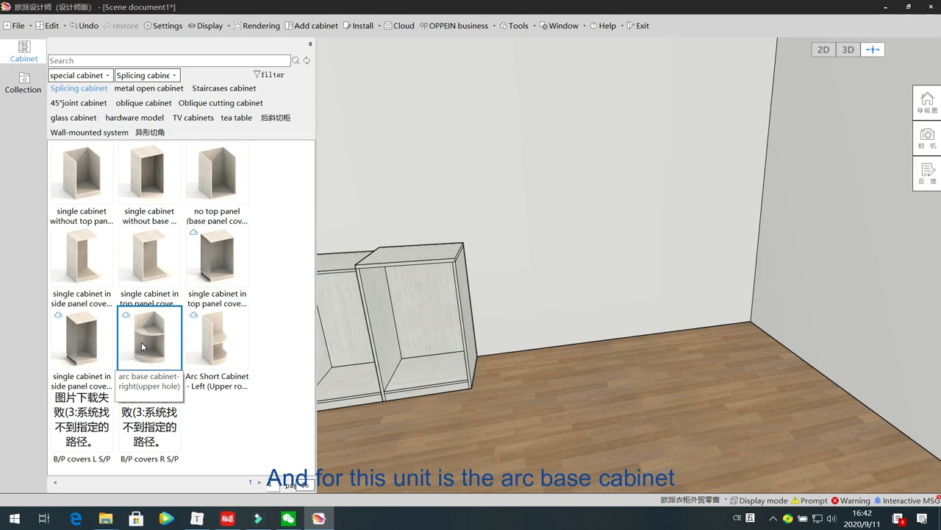
{"action": "left_click_drag", "start_coordinate": [146, 340], "coordinate": [590, 357]}
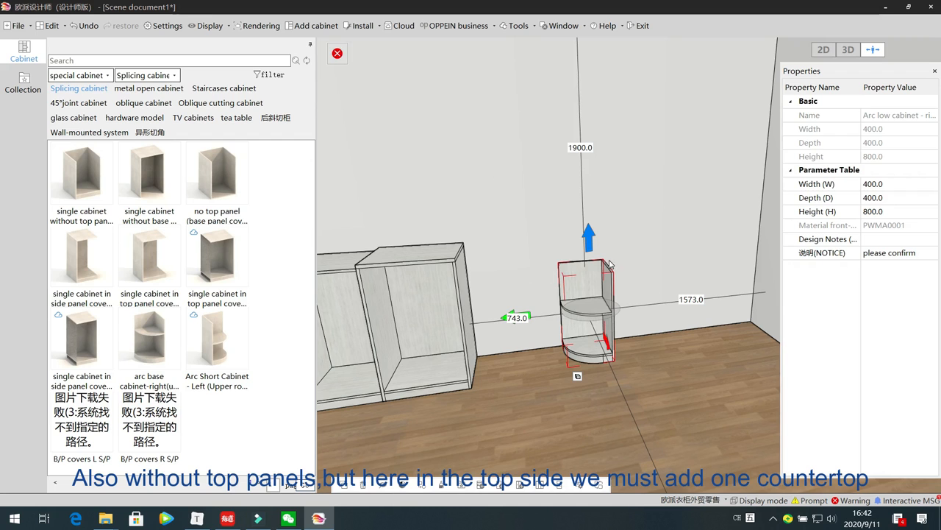
{"action": "left_click", "coordinate": [447, 253]}
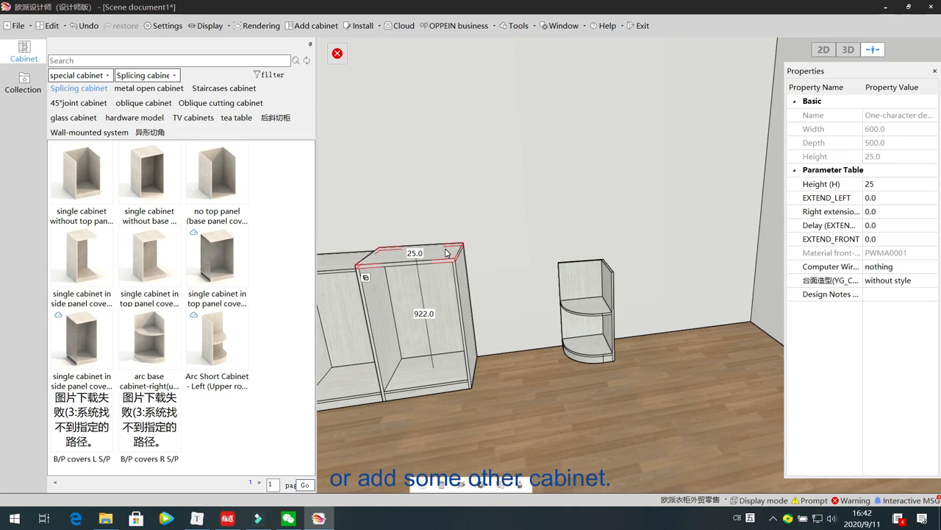
Delete the arc base cabinet from the wall
{"action": "left_click", "coordinate": [593, 288]}
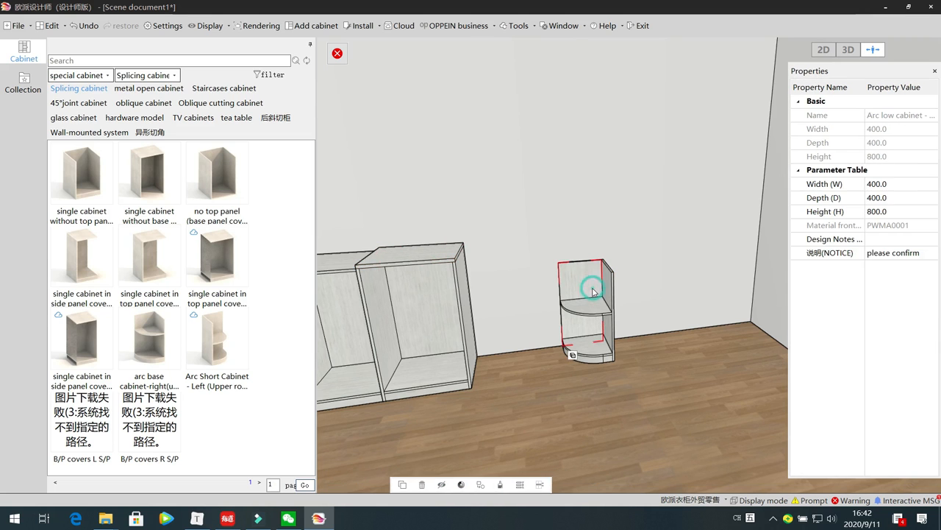
{"action": "key", "text": "Delete"}
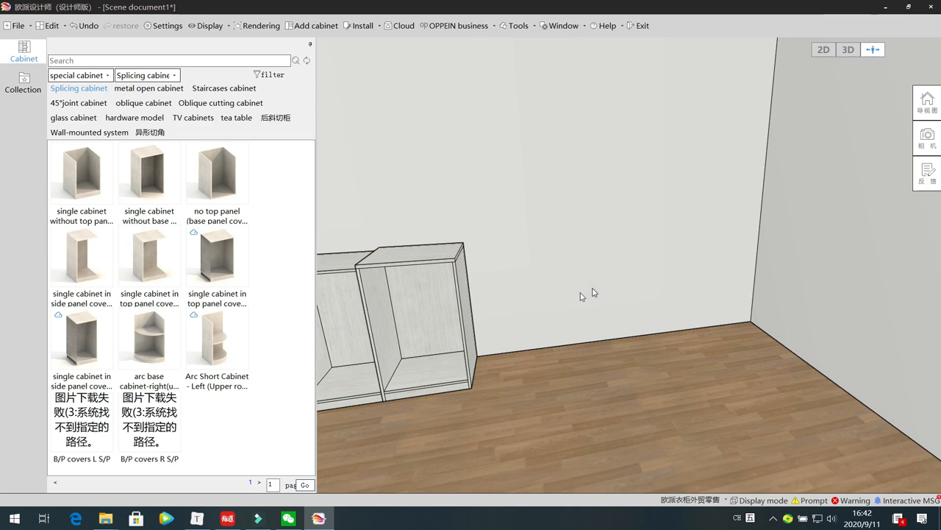
Compare the right and left arc base cabinets and the left-hole single cabinet in the splicing catalogue
{"action": "left_click", "coordinate": [173, 356]}
{"action": "left_click", "coordinate": [237, 344]}
{"action": "left_click", "coordinate": [153, 341]}
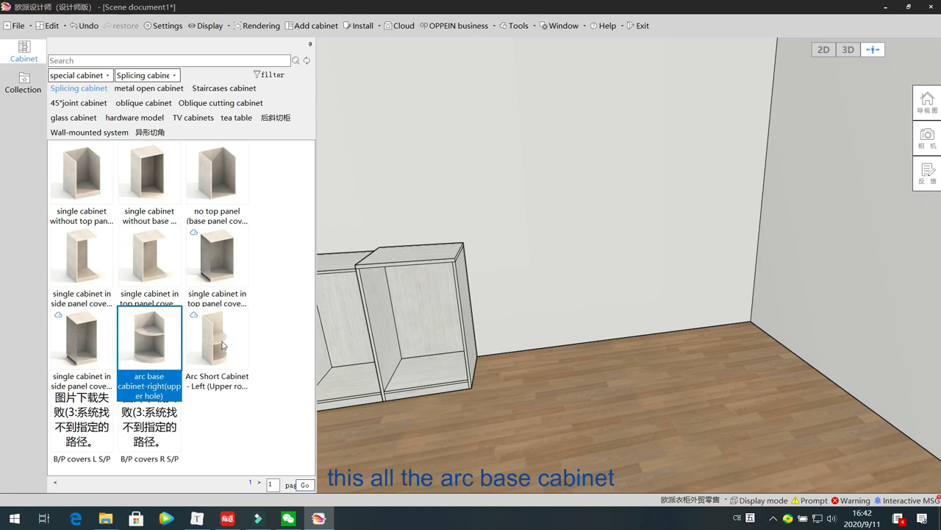
{"action": "left_click", "coordinate": [222, 342]}
{"action": "left_click", "coordinate": [85, 341]}
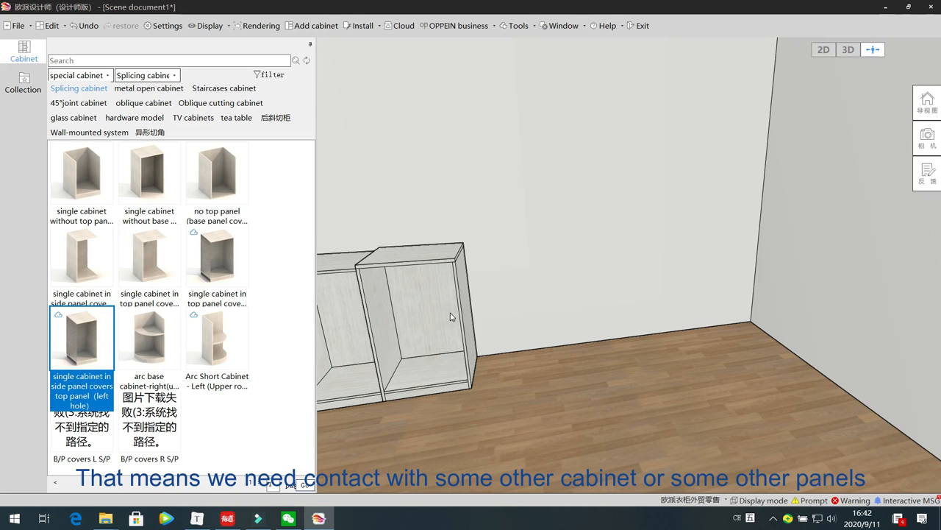
Delete the remaining low cabinets from the wall and show the metal open cabinet series in the catalogue
{"action": "left_click", "coordinate": [348, 319]}
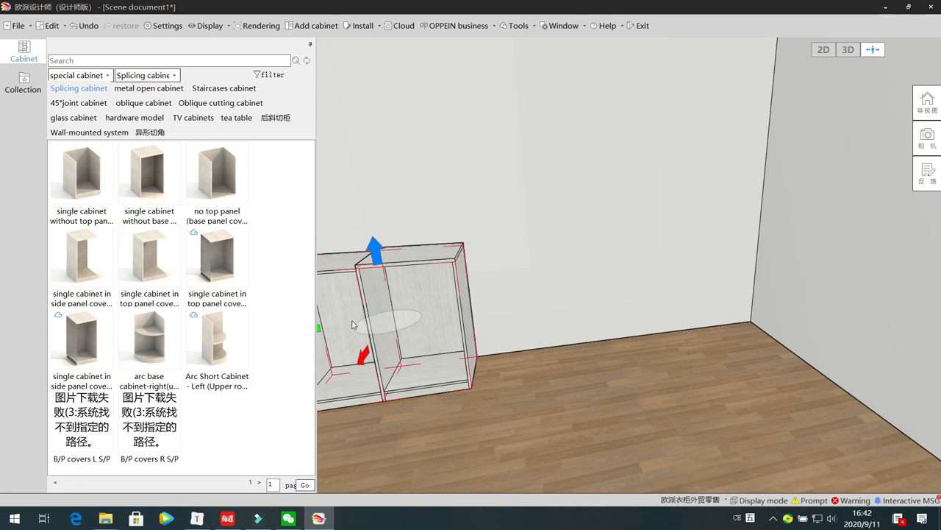
{"action": "key", "text": "Delete"}
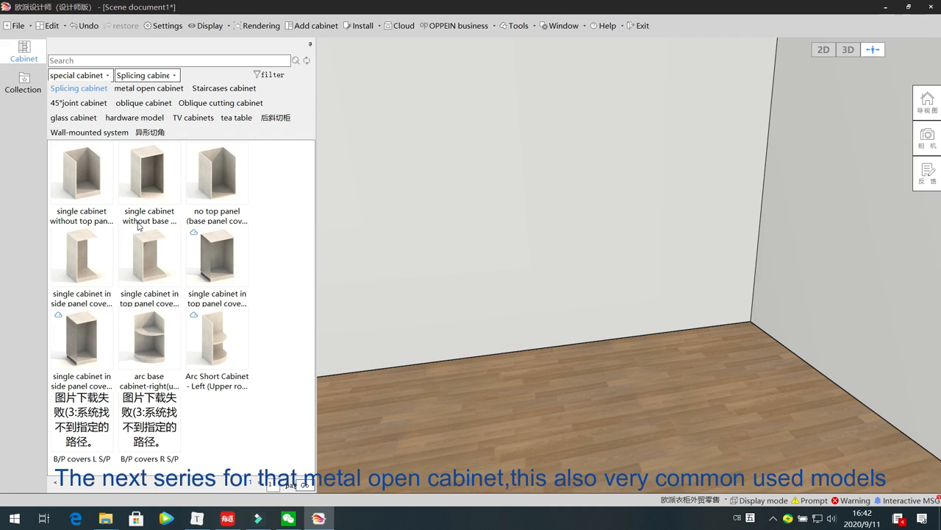
{"action": "left_click", "coordinate": [142, 90]}
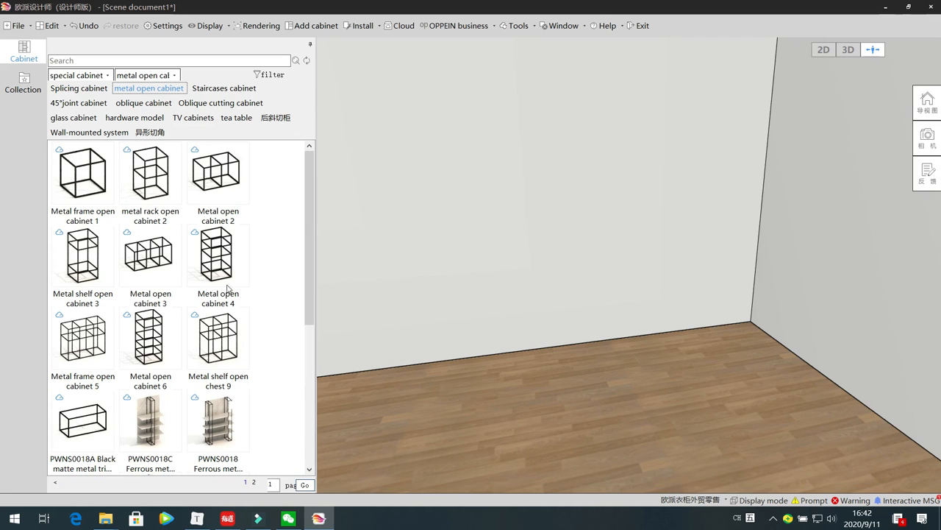
Compare the standard metal frame, rack, shelf and open cabinet models in the metal open cabinet catalogue
{"action": "left_click", "coordinate": [88, 176]}
{"action": "left_click", "coordinate": [162, 178]}
{"action": "left_click", "coordinate": [214, 180]}
{"action": "left_click", "coordinate": [94, 258]}
{"action": "left_click", "coordinate": [136, 253]}
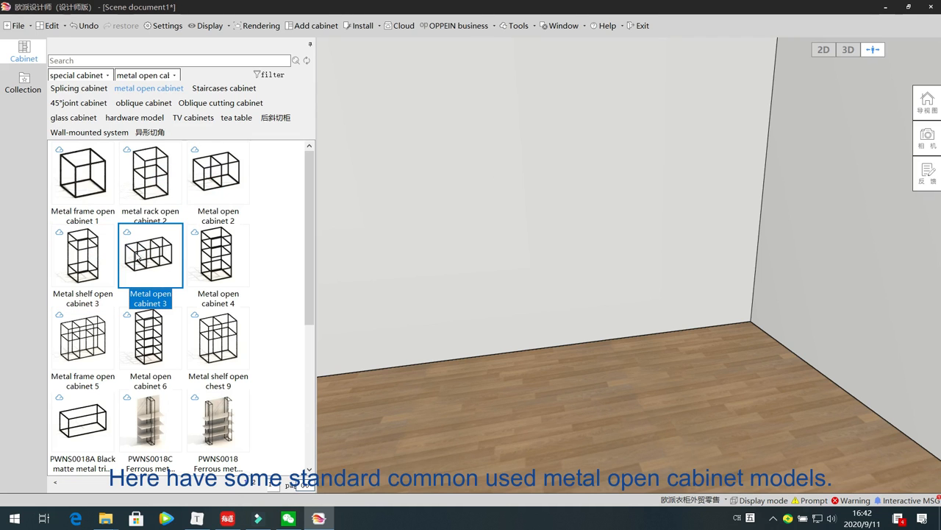
{"action": "scroll", "coordinate": [137, 255], "scroll_direction": "down", "scroll_amount": 3}
{"action": "scroll", "coordinate": [137, 256], "scroll_direction": "up", "scroll_amount": 3}
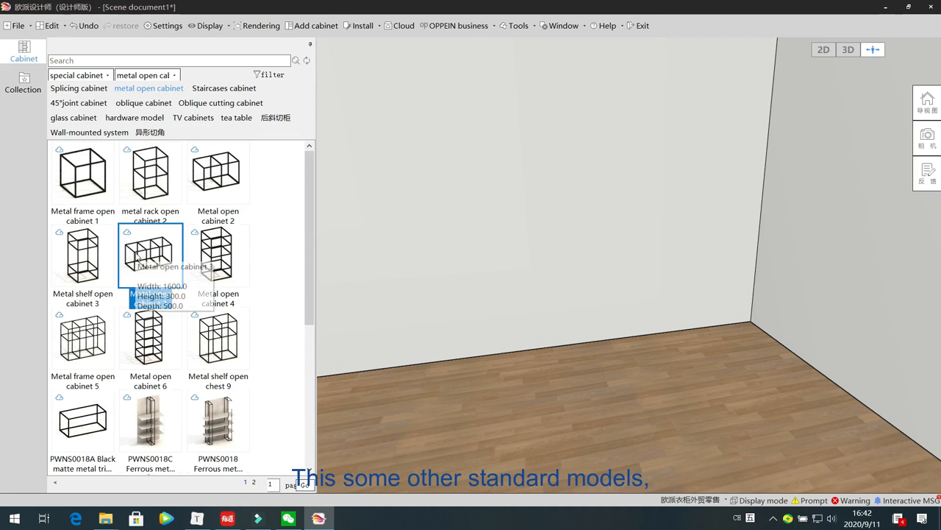
Place "Metal frame open cabinet 1" against the wall and inspect its editable width, depth and height parameters
{"action": "left_click", "coordinate": [154, 177]}
{"action": "left_click_drag", "start_coordinate": [96, 182], "coordinate": [456, 217]}
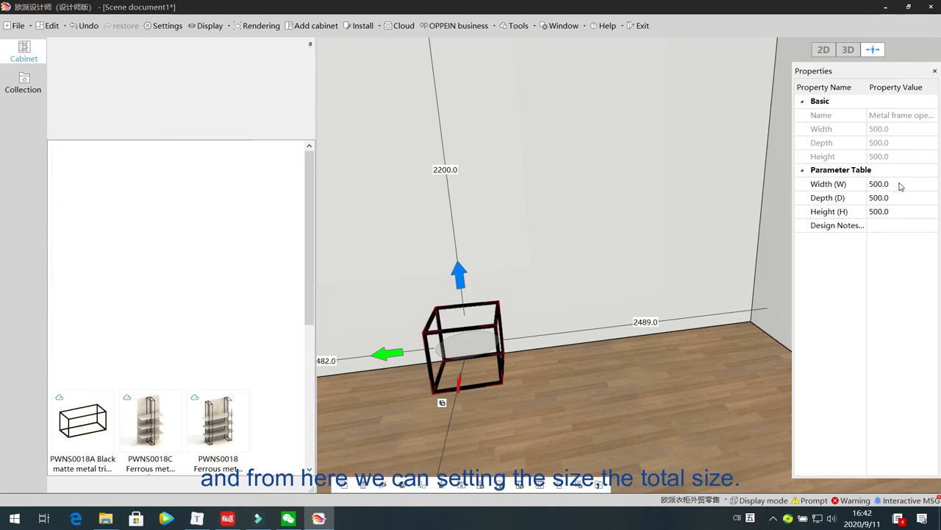
{"action": "left_click", "coordinate": [903, 184]}
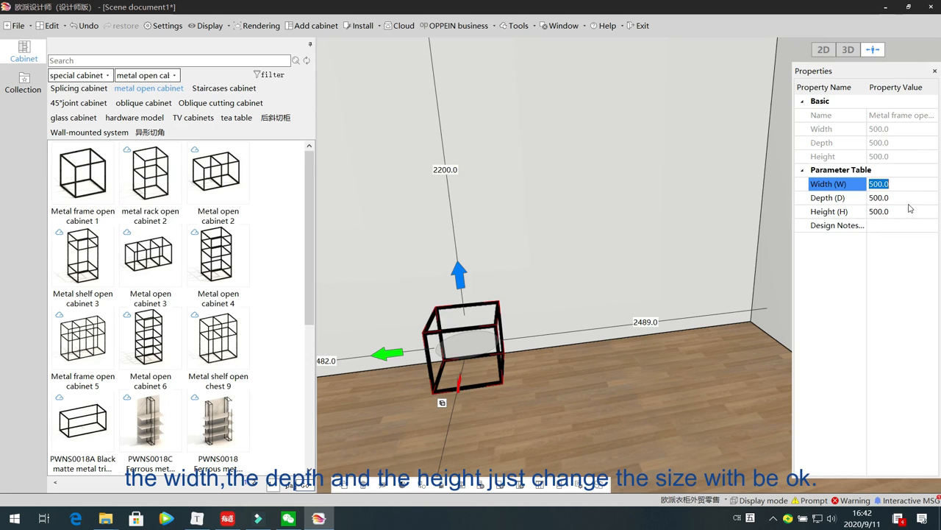
{"action": "left_click", "coordinate": [906, 198]}
{"action": "left_click", "coordinate": [908, 212]}
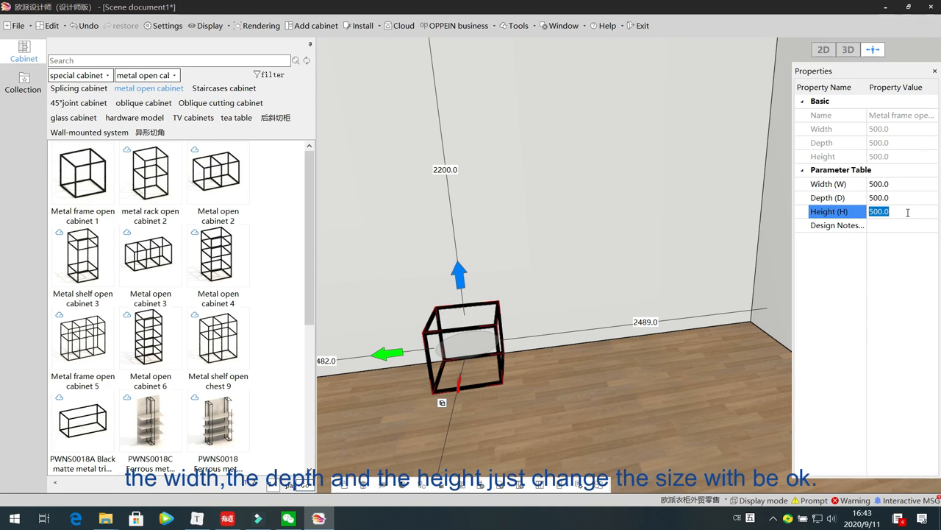
Raise the metal frame cabinet on the wall to about 1093 mm above the floor
{"action": "left_click", "coordinate": [457, 280]}
{"action": "left_click_drag", "start_coordinate": [463, 211], "coordinate": [476, 145]}
{"action": "left_click", "coordinate": [571, 242]}
{"action": "middle_click_drag", "start_coordinate": [544, 167], "coordinate": [541, 201]}
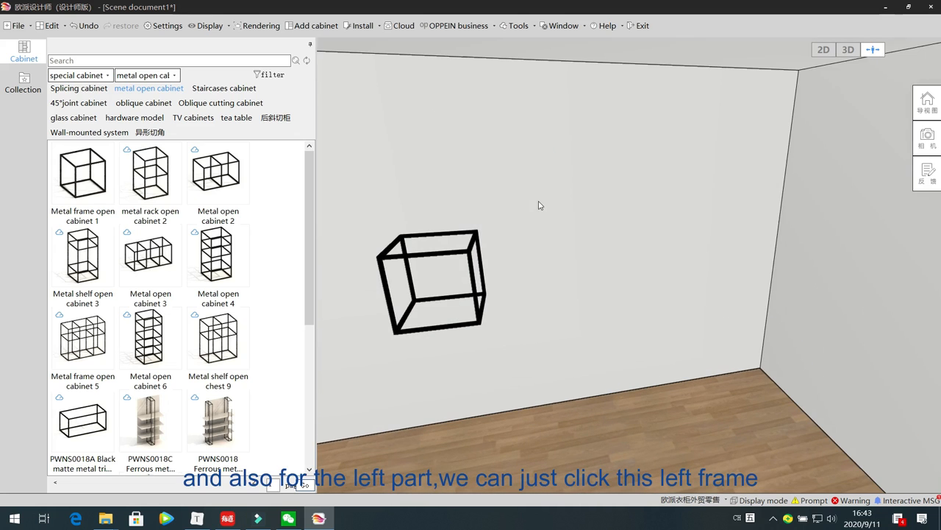
Add a panel to the cabinet's left side frame by setting its side panel option (CB_SELECT) to Yes
{"action": "left_click", "coordinate": [382, 274]}
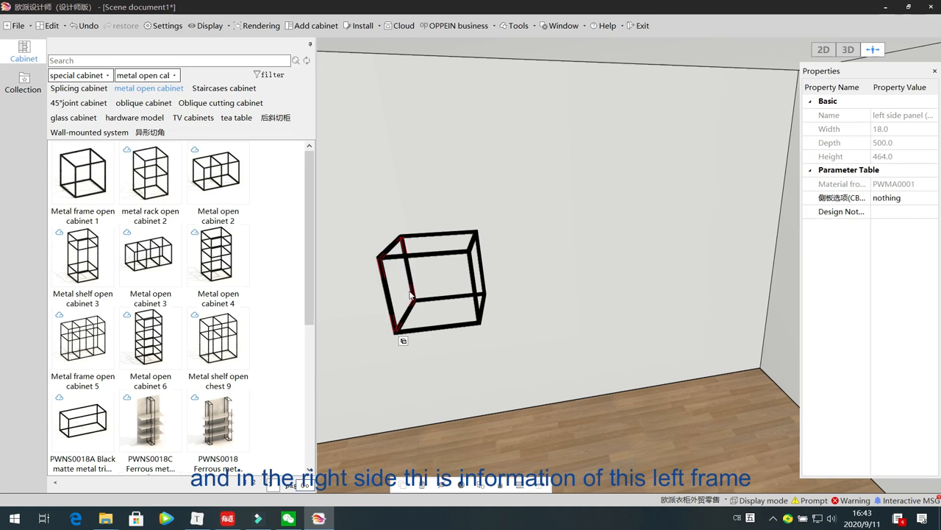
{"action": "left_click_drag", "start_coordinate": [800, 239], "coordinate": [739, 240]}
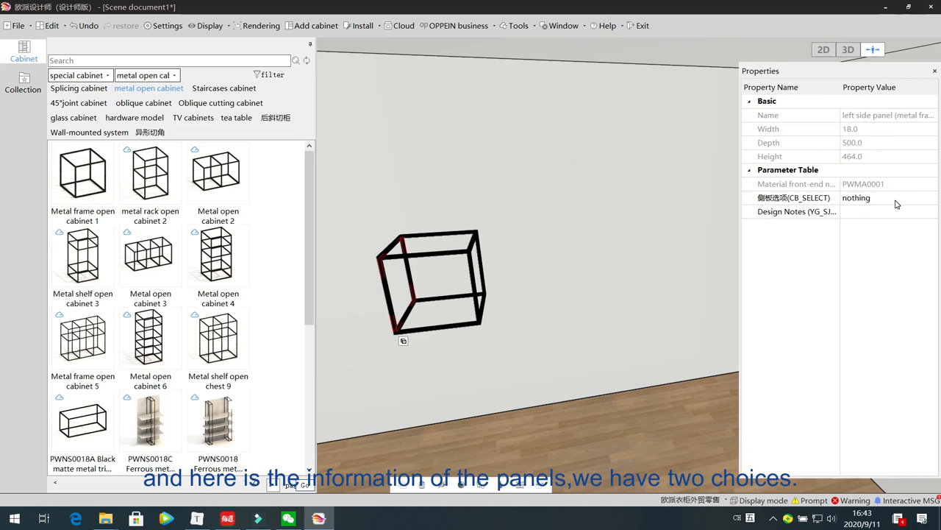
{"action": "left_click", "coordinate": [931, 200]}
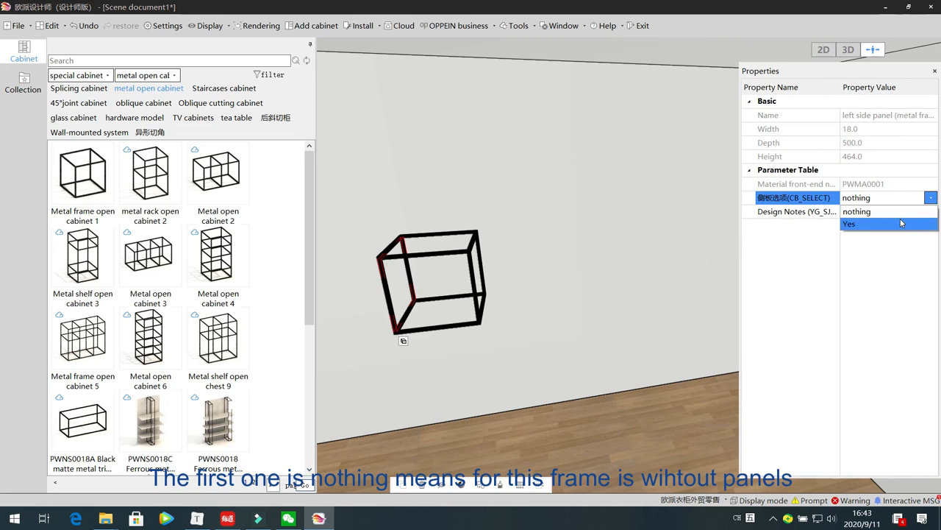
{"action": "left_click", "coordinate": [898, 212]}
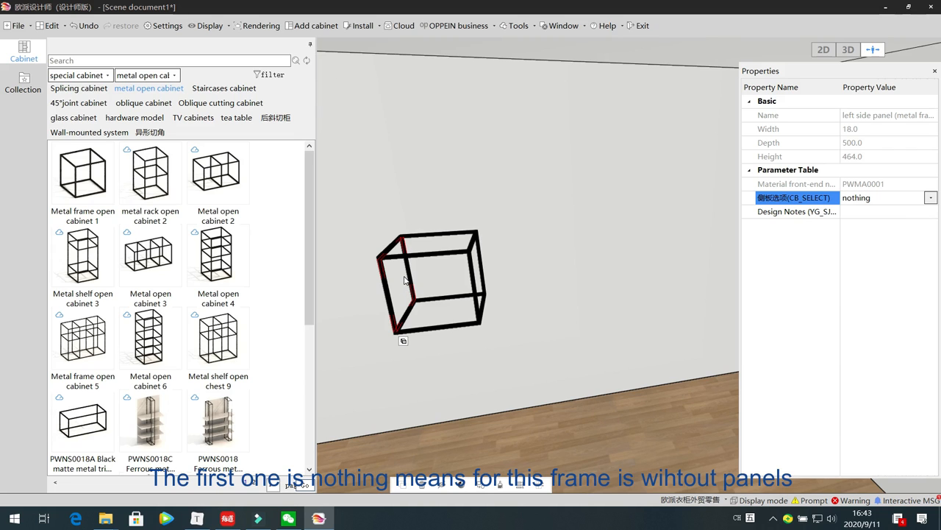
{"action": "left_click", "coordinate": [931, 198]}
{"action": "left_click", "coordinate": [893, 223]}
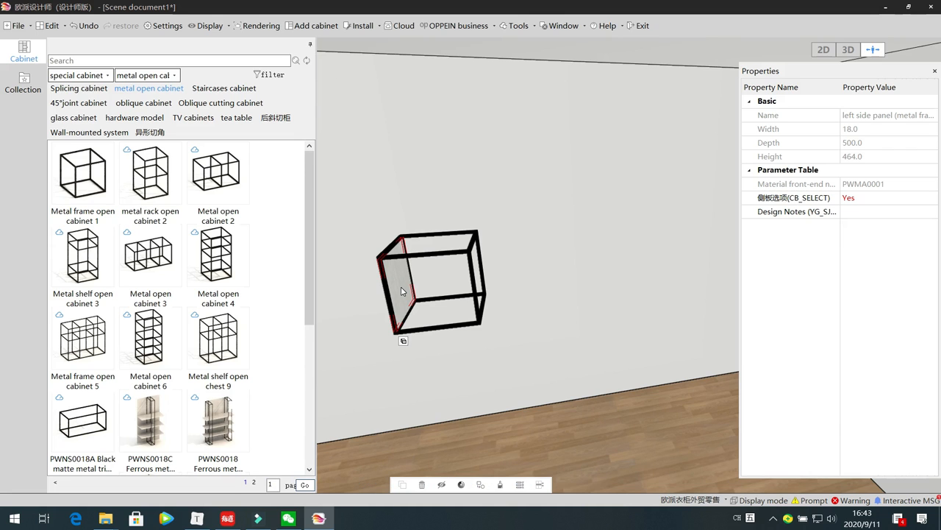
Apply the grey wood-grain melamine material Ink Pomelo PWMA0127 to the left side panel
{"action": "right_click", "coordinate": [403, 292]}
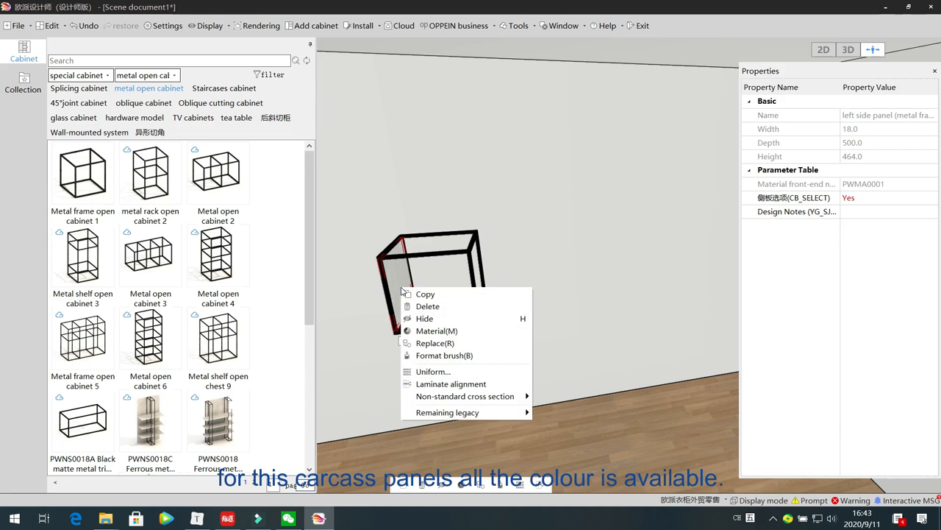
{"action": "left_click", "coordinate": [431, 330]}
{"action": "left_click", "coordinate": [301, 144]}
{"action": "left_click", "coordinate": [303, 152]}
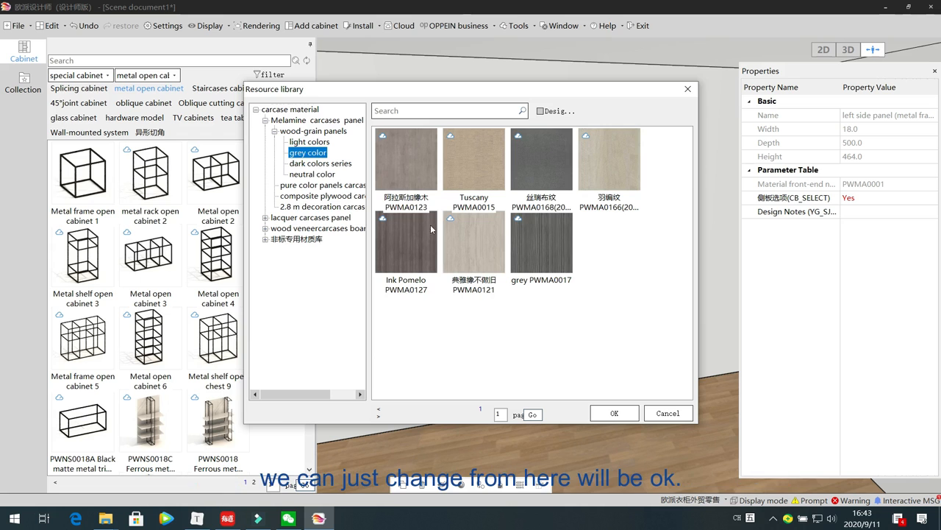
{"action": "left_click", "coordinate": [424, 246]}
{"action": "left_click", "coordinate": [612, 413]}
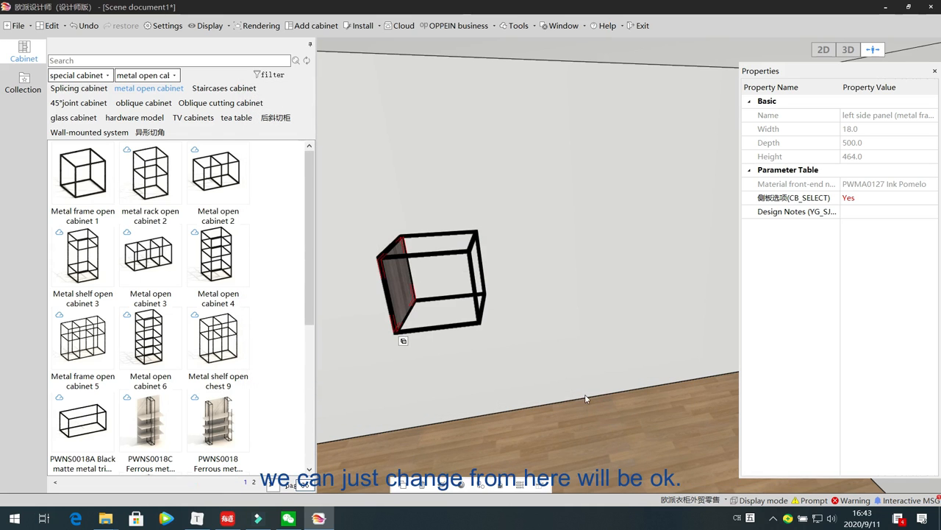
{"action": "left_click", "coordinate": [585, 396]}
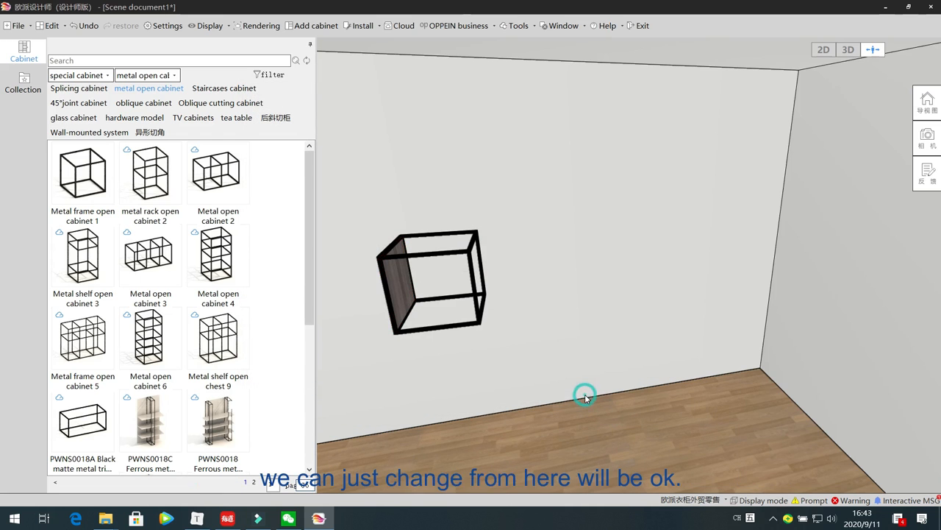
Inspect the panel options of the cabinet's right, top and bottom frames, and check the open back
{"action": "left_click", "coordinate": [473, 276]}
{"action": "left_click", "coordinate": [447, 252]}
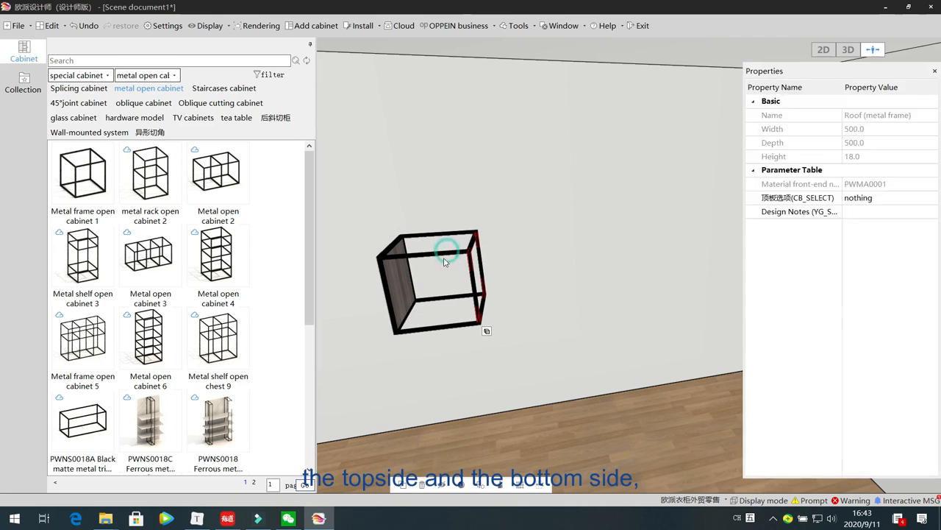
{"action": "left_click", "coordinate": [442, 327]}
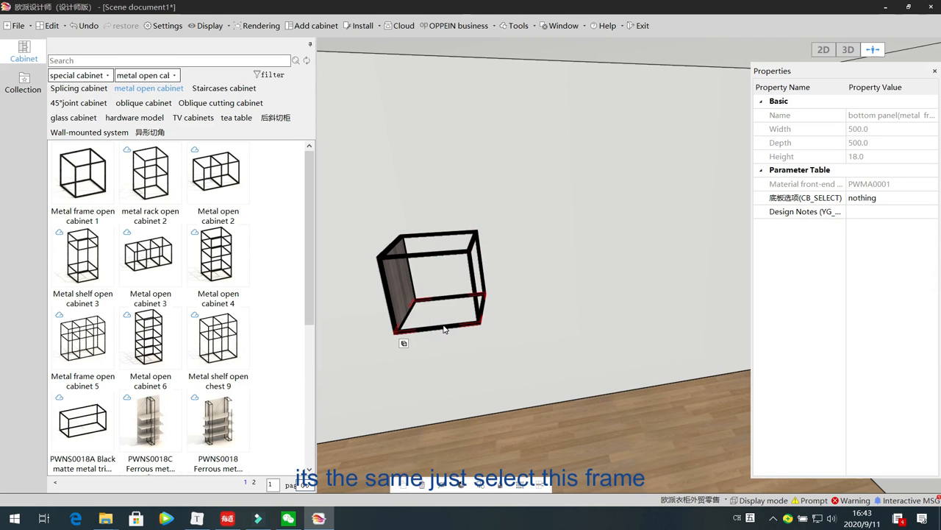
{"action": "left_click", "coordinate": [924, 199]}
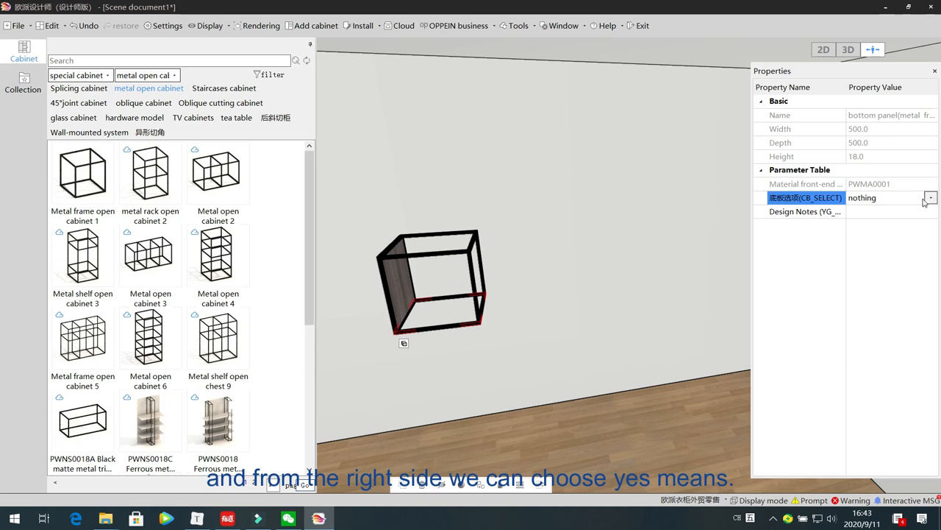
{"action": "left_click", "coordinate": [930, 199]}
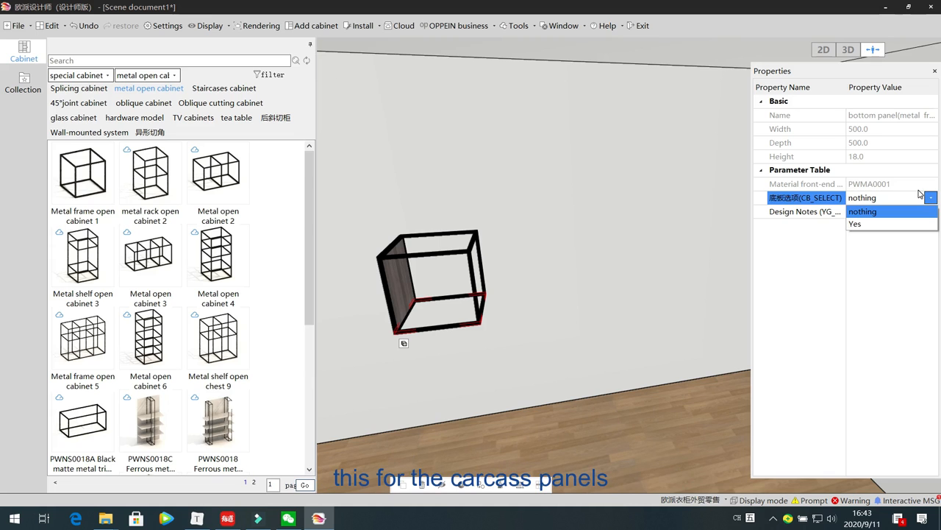
{"action": "left_click", "coordinate": [592, 355]}
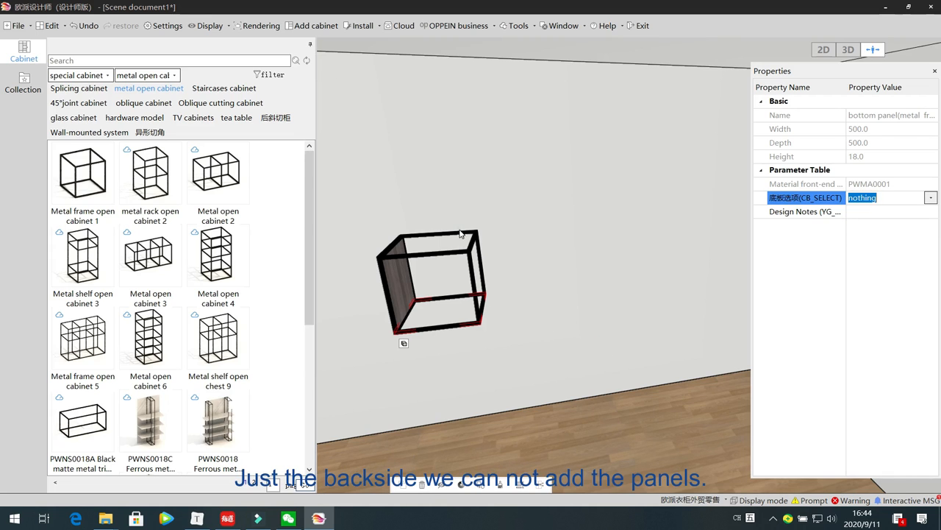
{"action": "left_click", "coordinate": [451, 281]}
{"action": "left_click", "coordinate": [451, 297]}
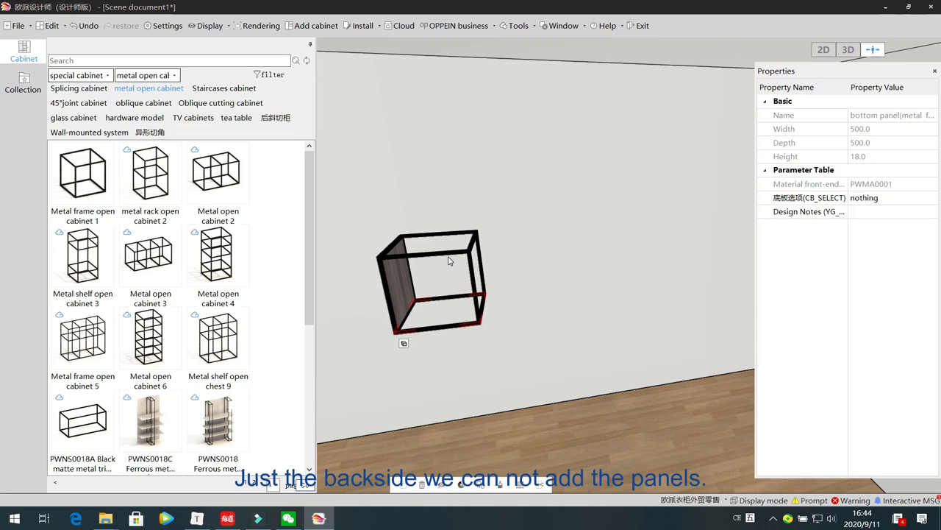
{"action": "left_click", "coordinate": [564, 267]}
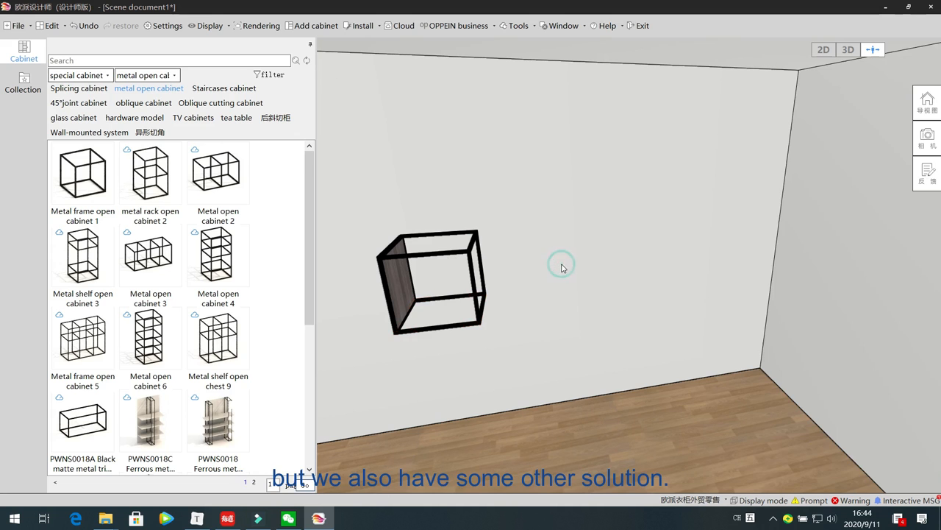
Rotate the metal frame cabinet so that its left panel lies against the wall as the back panel
{"action": "middle_click_drag", "start_coordinate": [602, 305], "coordinate": [470, 200]}
{"action": "scroll", "coordinate": [590, 312], "scroll_direction": "down", "scroll_amount": 4}
{"action": "scroll", "coordinate": [588, 312], "scroll_direction": "up", "scroll_amount": 4}
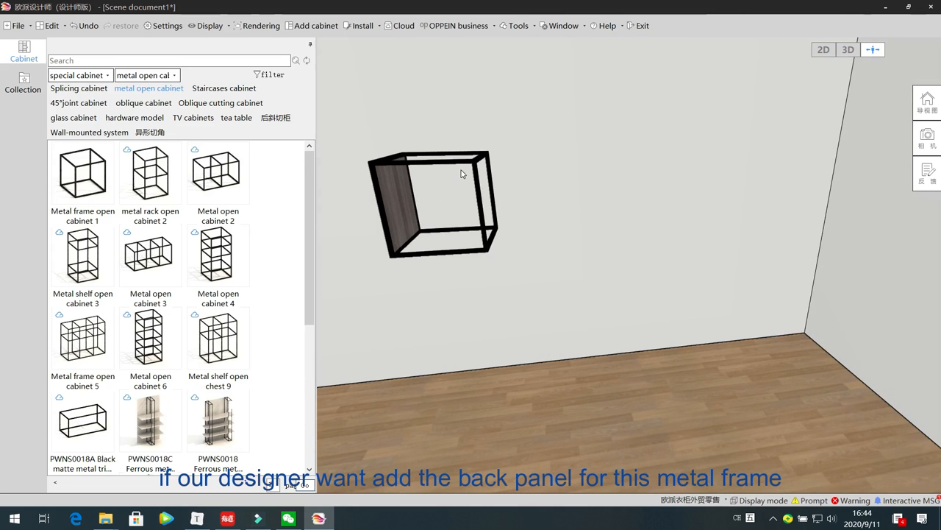
{"action": "left_click", "coordinate": [399, 196]}
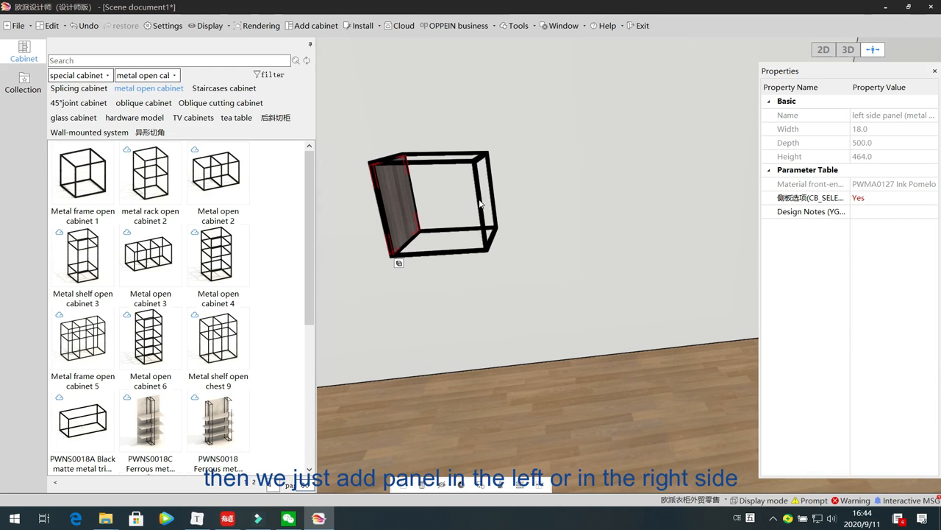
{"action": "double_click", "coordinate": [400, 193]}
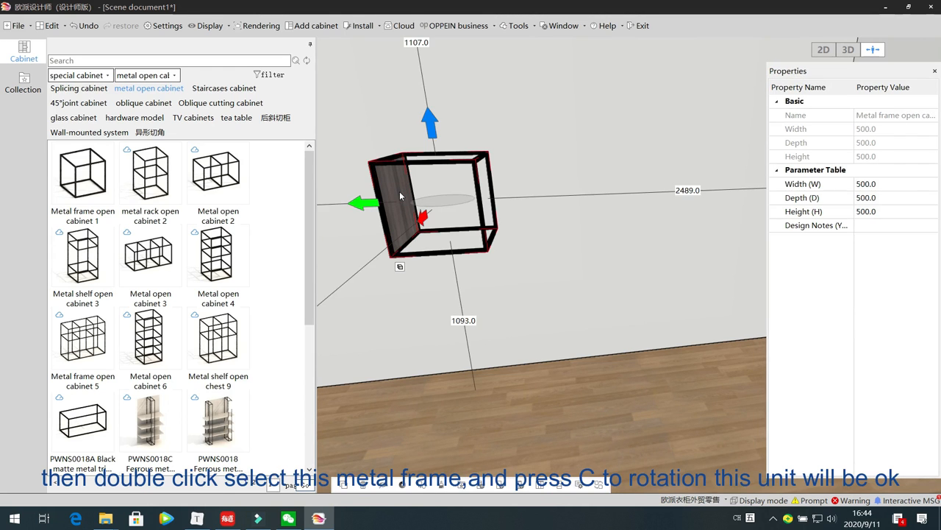
{"action": "key", "text": "c"}
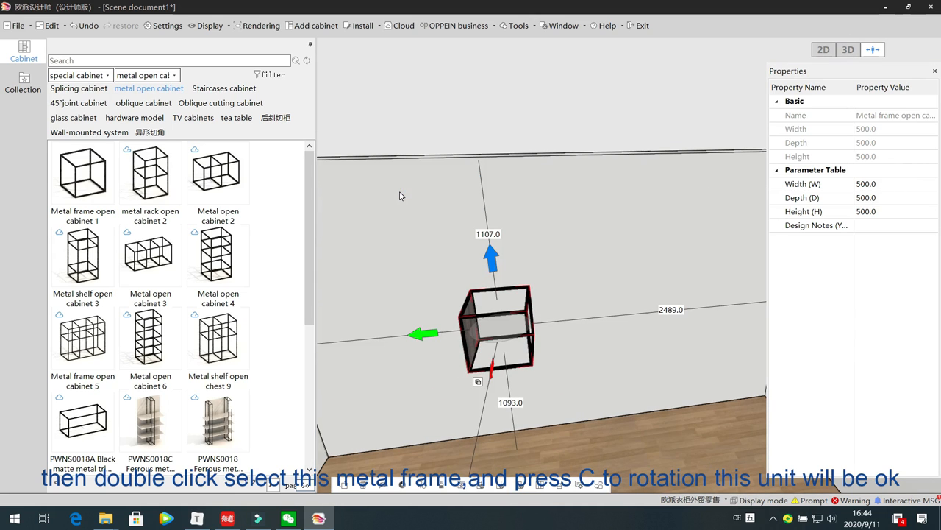
{"action": "right_click_drag", "start_coordinate": [404, 224], "coordinate": [408, 255]}
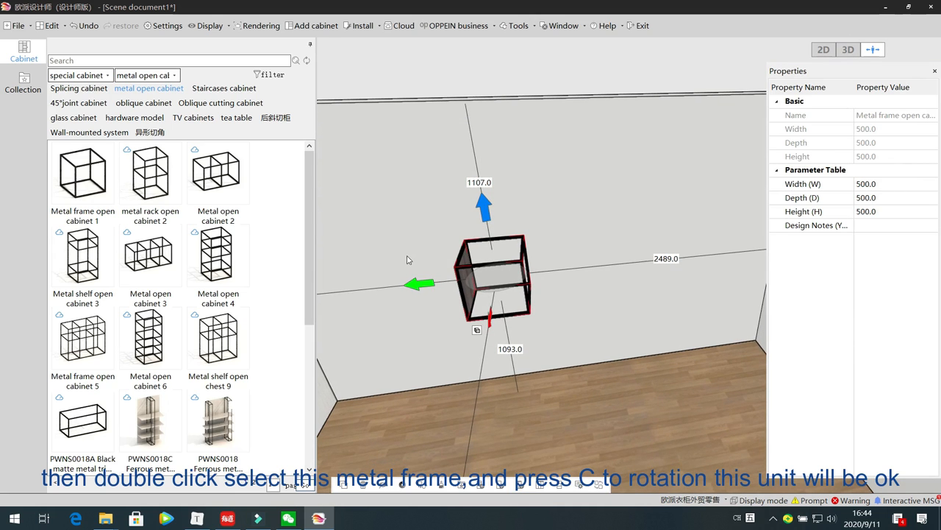
{"action": "key", "text": "c"}
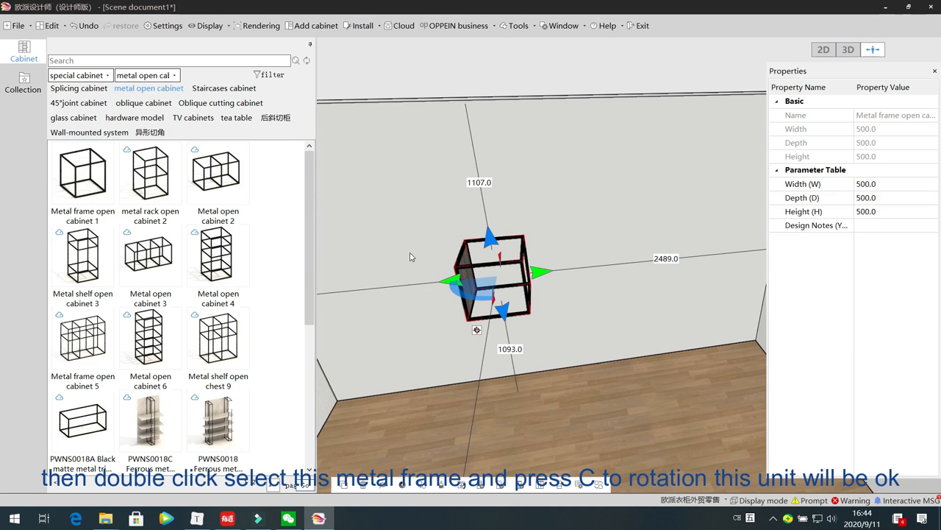
{"action": "key", "text": "c"}
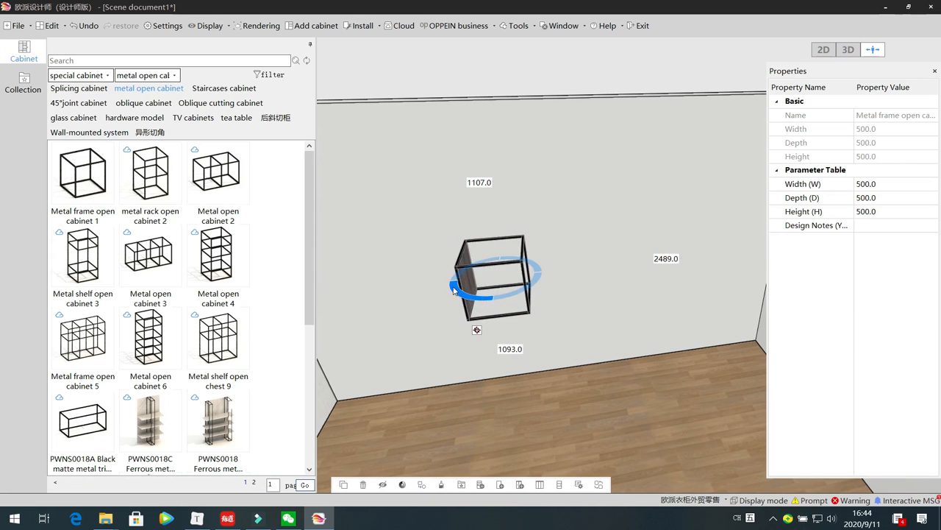
{"action": "left_click", "coordinate": [454, 287]}
{"action": "key", "text": "c"}
{"action": "left_click", "coordinate": [623, 323]}
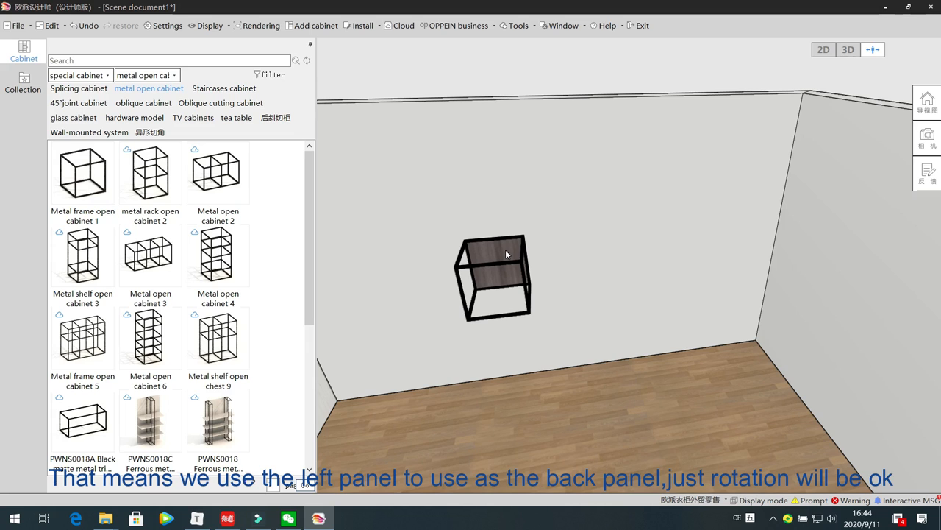
Open the carcase material library for the cabinet's top metal frame and close it without choosing a material
{"action": "left_click", "coordinate": [460, 261]}
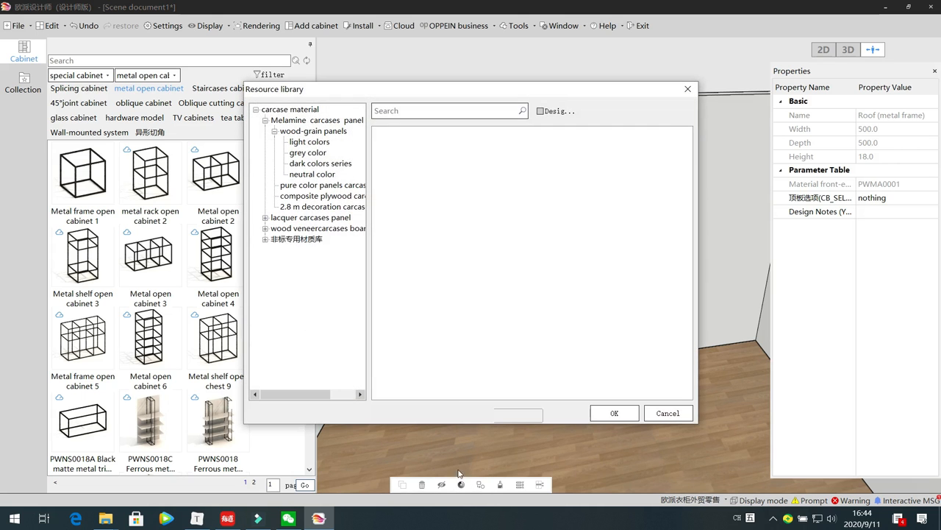
{"action": "left_click", "coordinate": [461, 484]}
{"action": "left_click", "coordinate": [669, 413]}
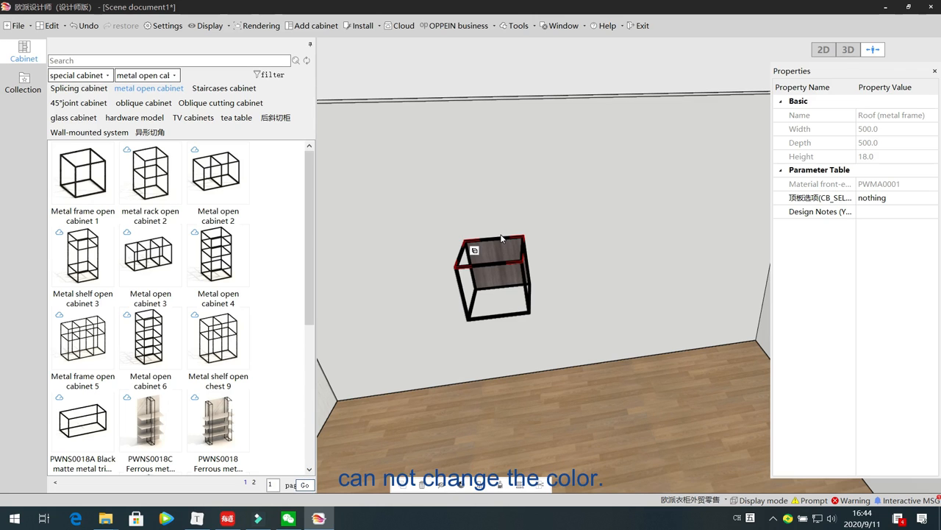
Place a metal rack open cabinet 2 beside the existing frame cabinet and raise it to about 944 mm above the floor
{"action": "left_click", "coordinate": [401, 282]}
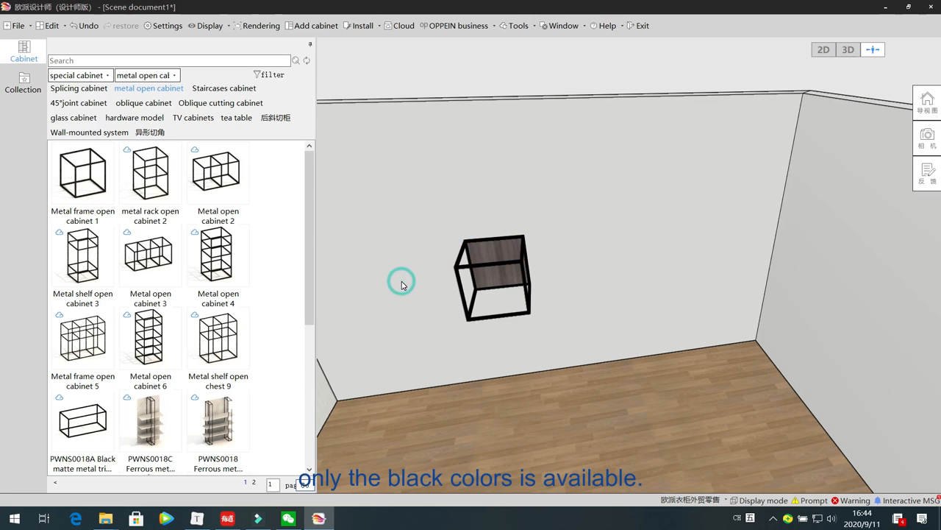
{"action": "scroll", "coordinate": [403, 283], "scroll_direction": "down", "scroll_amount": 1}
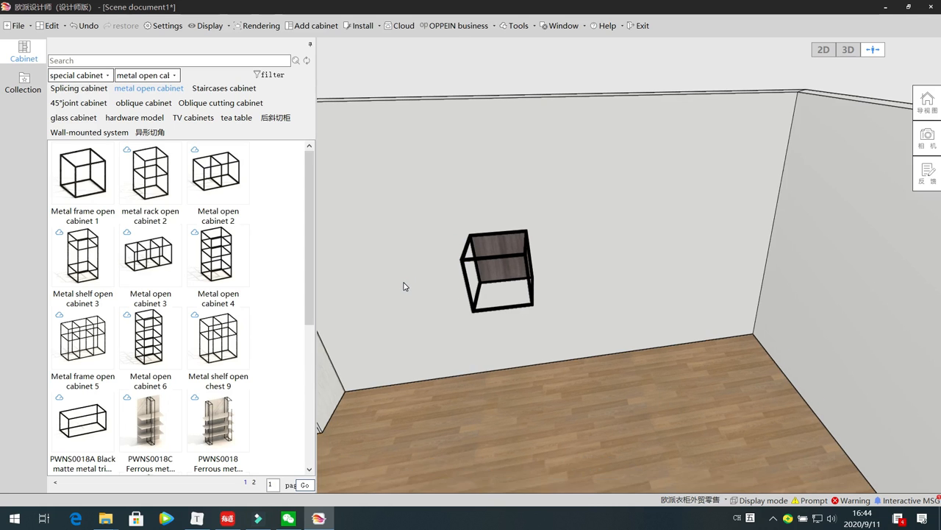
{"action": "scroll", "coordinate": [404, 282], "scroll_direction": "up", "scroll_amount": 5}
{"action": "middle_click_drag", "start_coordinate": [404, 282], "coordinate": [416, 290]}
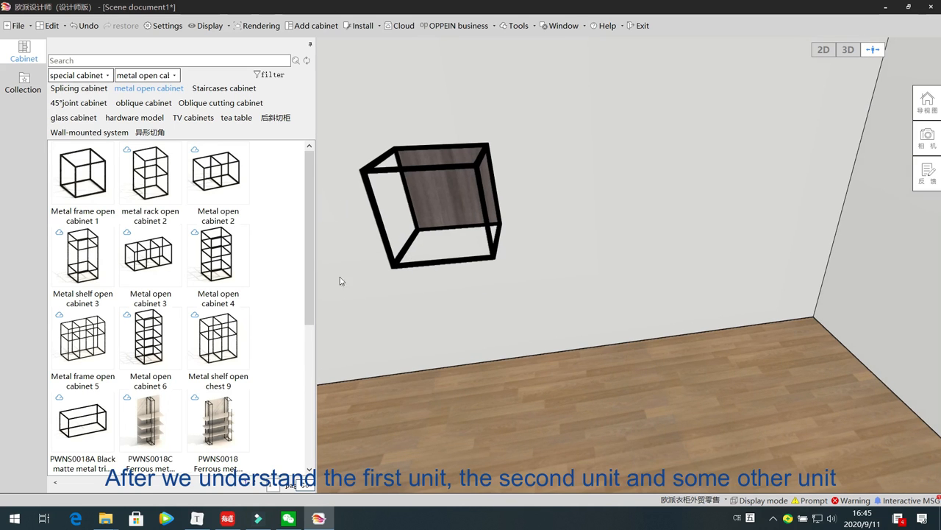
{"action": "left_click", "coordinate": [79, 193]}
{"action": "left_click", "coordinate": [147, 173]}
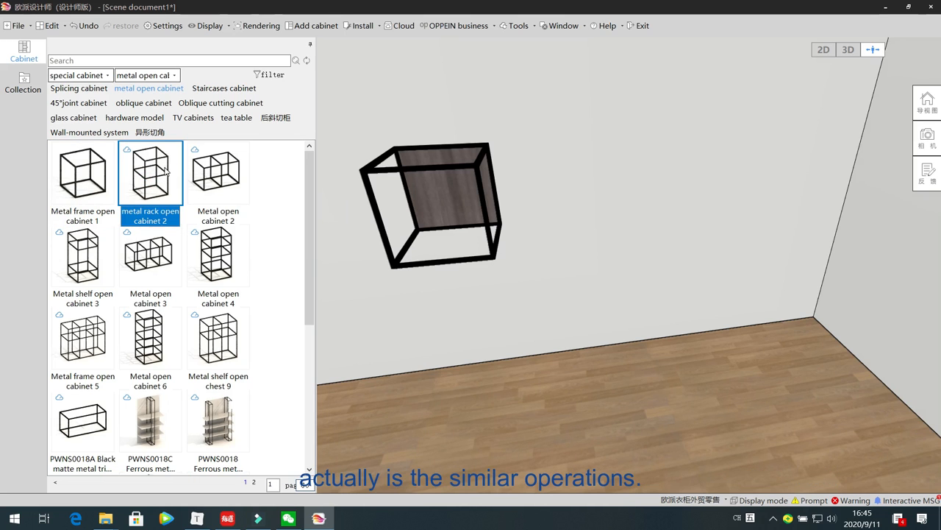
{"action": "left_click_drag", "start_coordinate": [158, 167], "coordinate": [583, 189]}
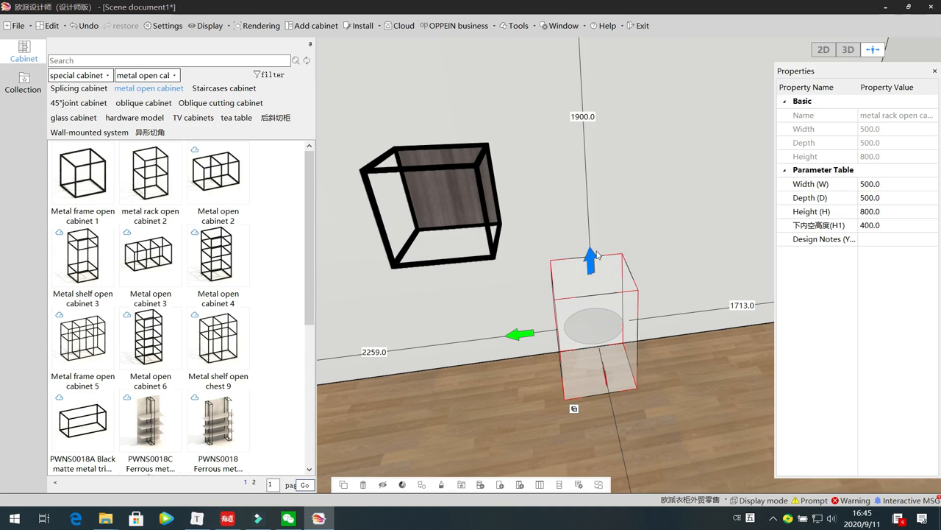
{"action": "left_click_drag", "start_coordinate": [591, 261], "coordinate": [582, 115]}
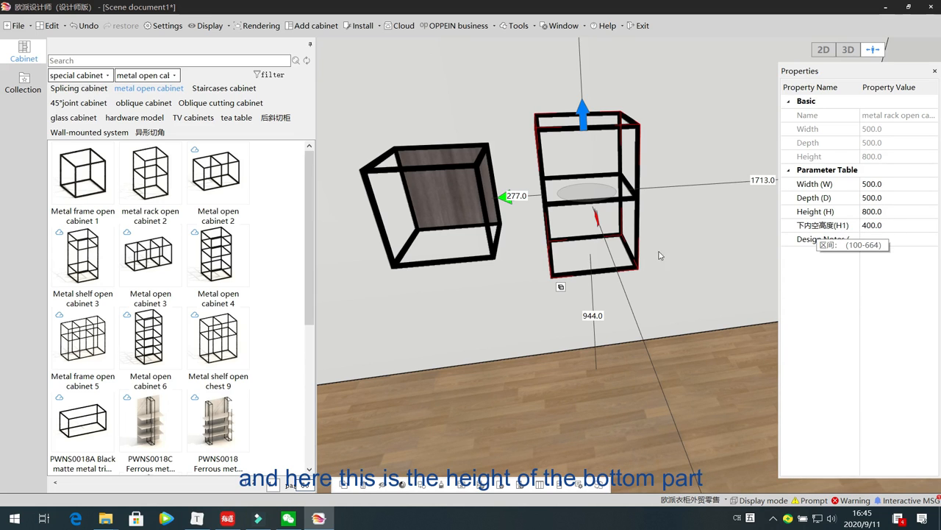
Set the metal rack cabinet's lower inner height (H1) to 600 mm and check the panel options of its right side and top frames
{"action": "left_click", "coordinate": [892, 226]}
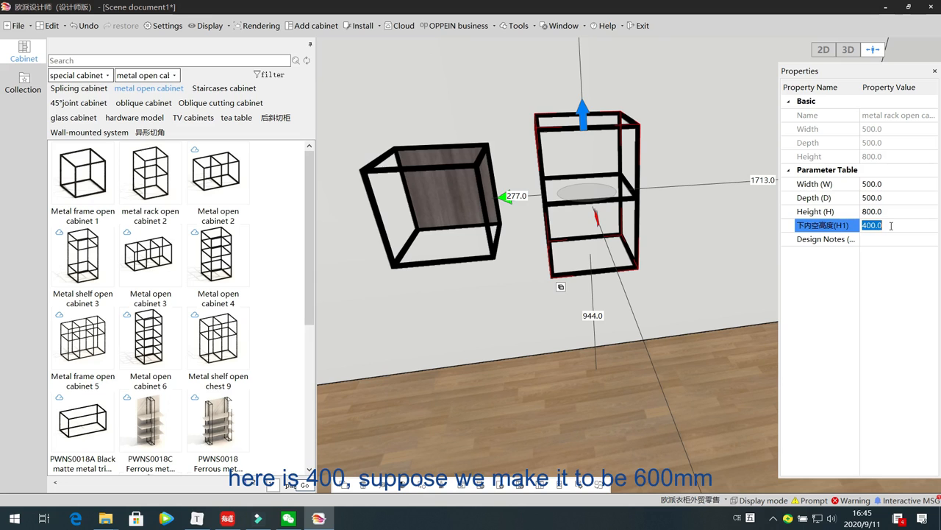
{"action": "type", "text": "600"}
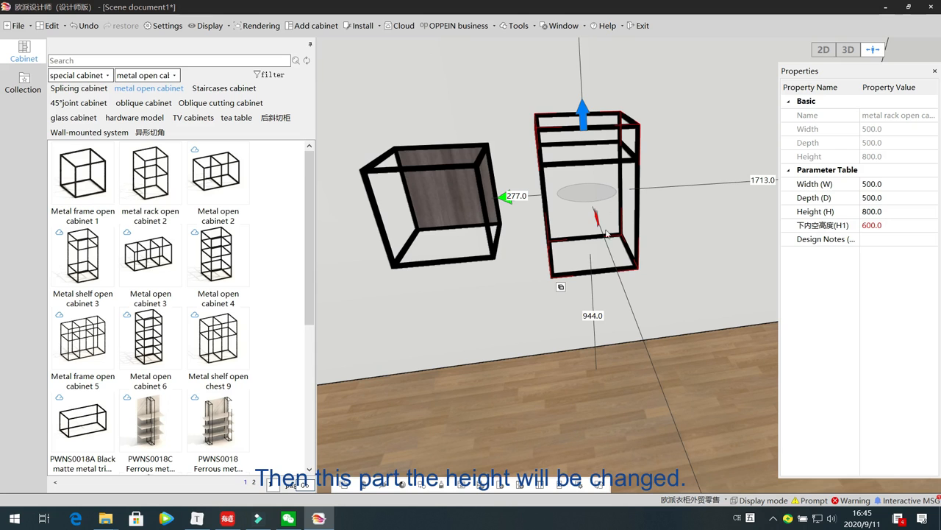
{"action": "left_click", "coordinate": [638, 214]}
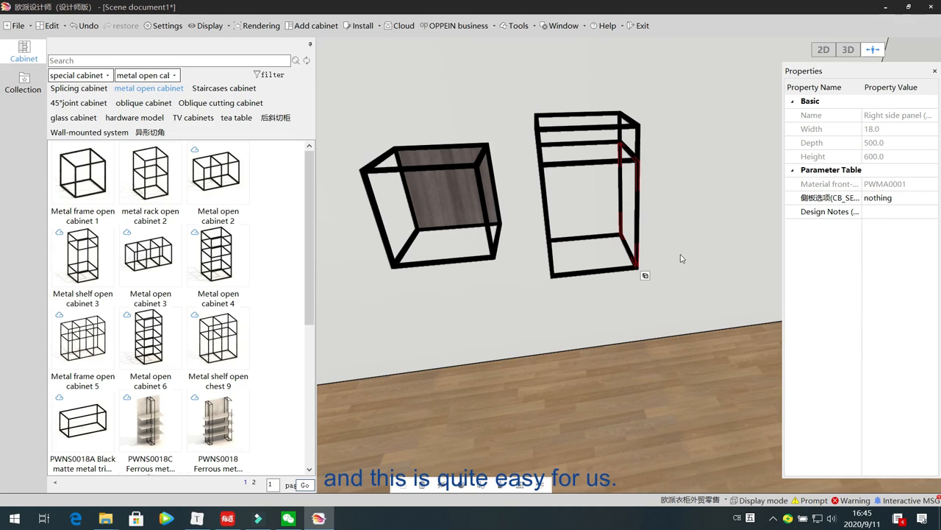
{"action": "left_click", "coordinate": [618, 123]}
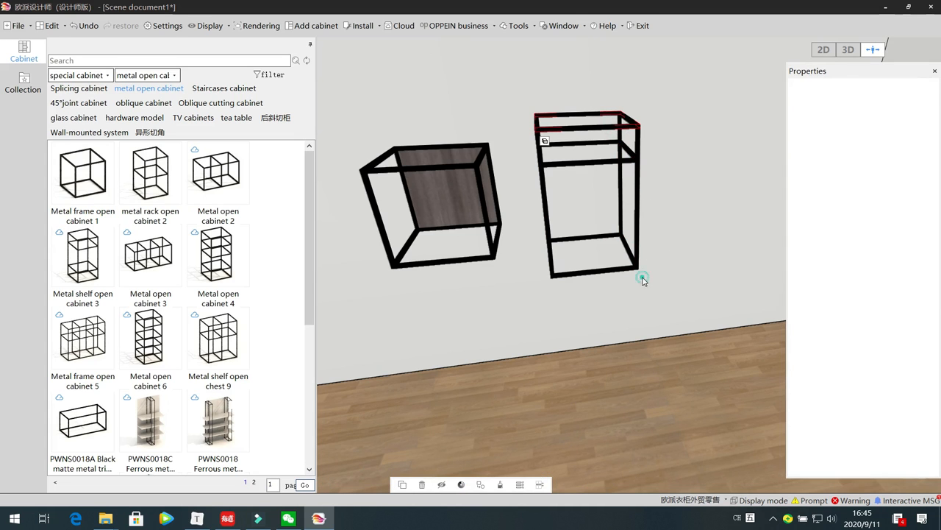
{"action": "left_click", "coordinate": [643, 279]}
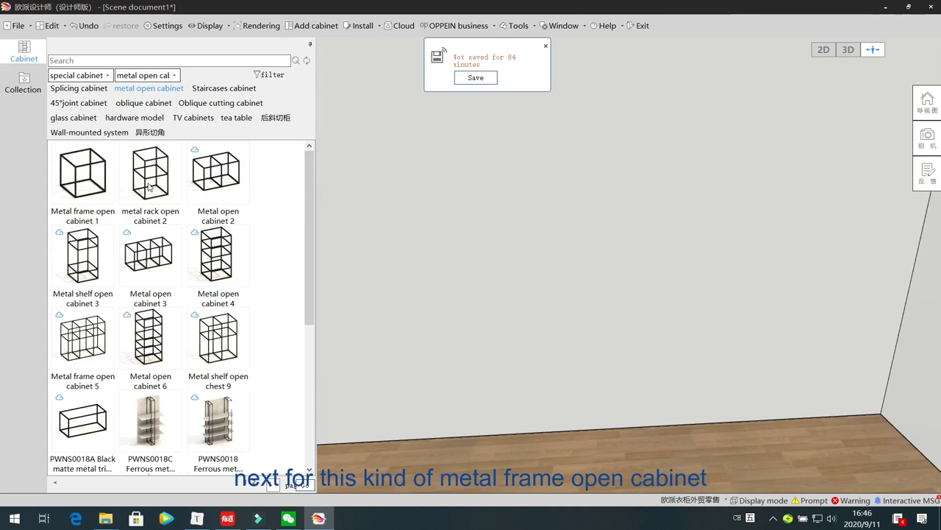
Place a Metal frame open cabinet 1 on the empty wall and raise it to about 1418.5 mm above the floor
{"action": "left_click", "coordinate": [100, 179]}
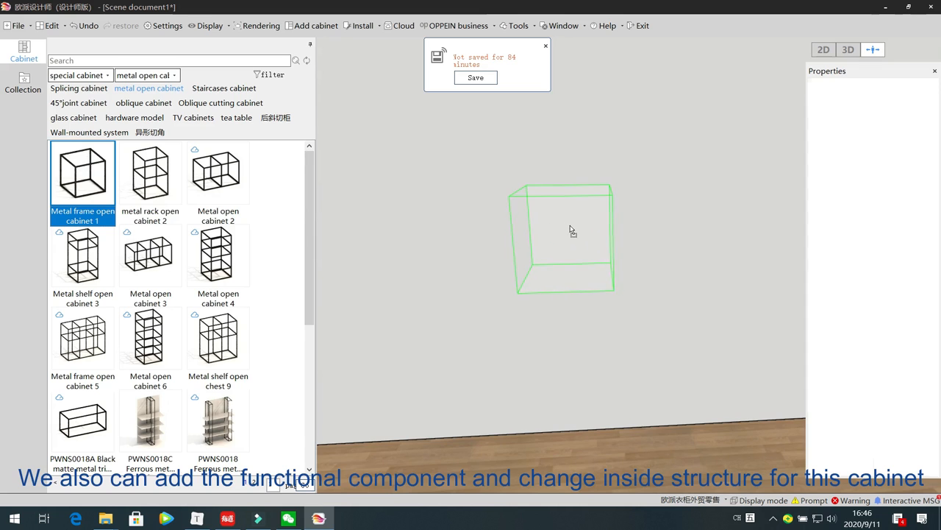
{"action": "left_click", "coordinate": [570, 228]}
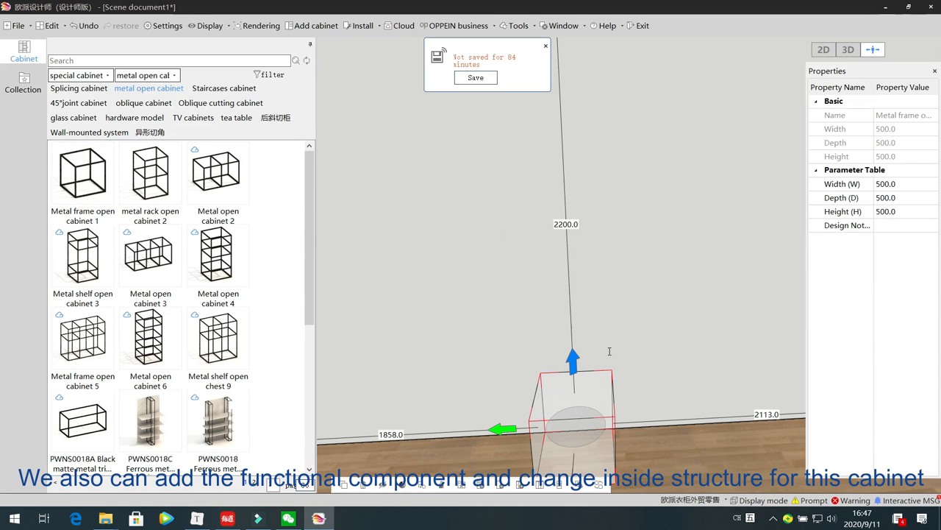
{"action": "left_click_drag", "start_coordinate": [574, 363], "coordinate": [558, 139]}
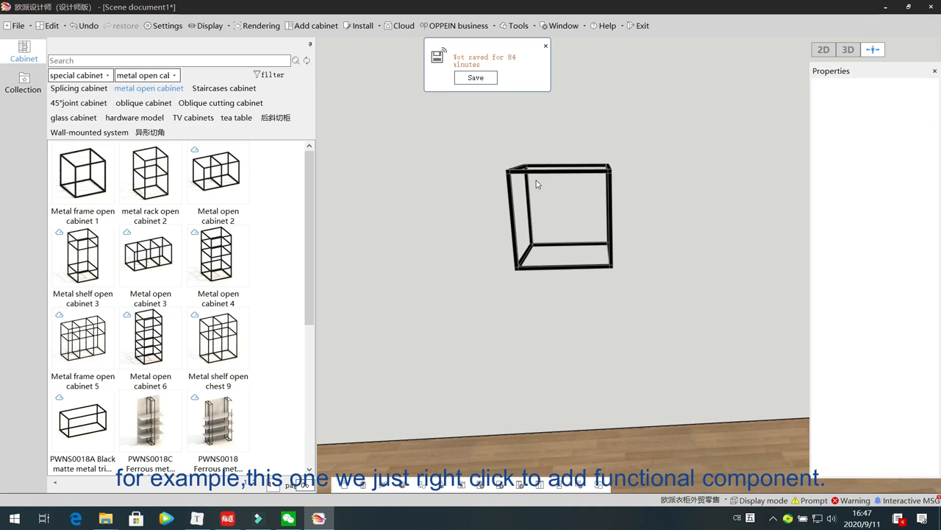
Open the function component library for the new metal frame cabinet and show the Ancient shelf category of the structural function parts
{"action": "right_click", "coordinate": [533, 252]}
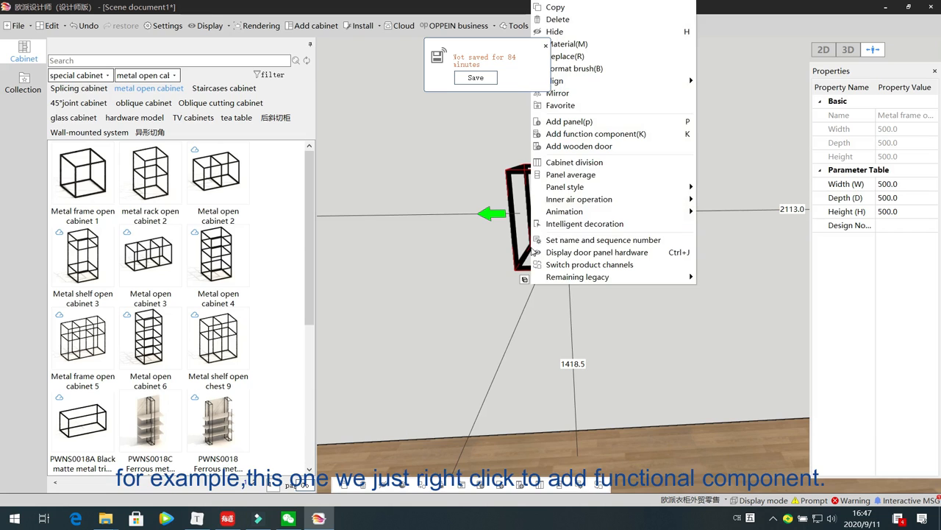
{"action": "left_click", "coordinate": [610, 134]}
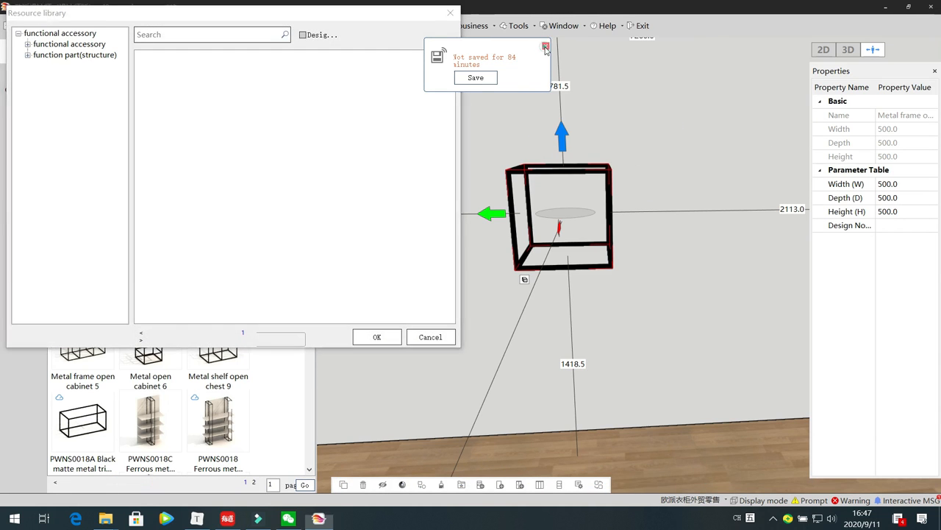
{"action": "left_click", "coordinate": [546, 47]}
{"action": "left_click", "coordinate": [28, 45]}
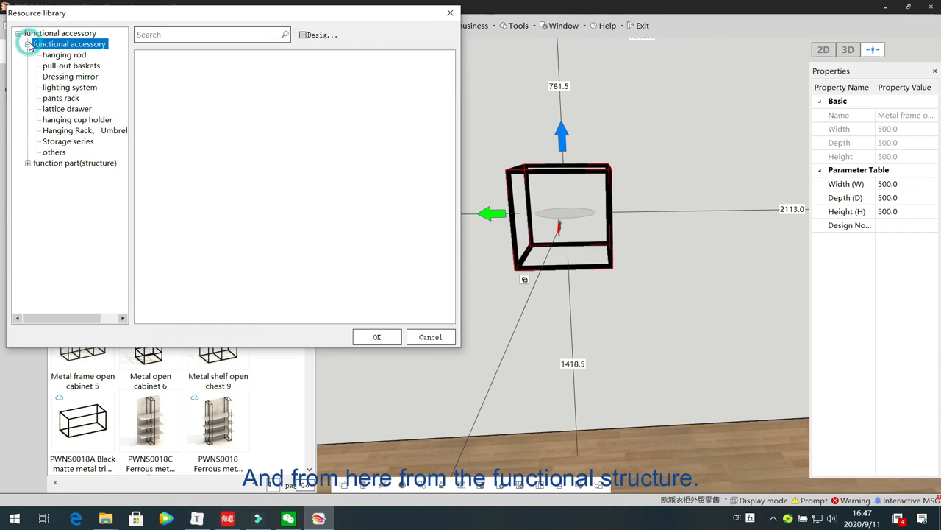
{"action": "left_click", "coordinate": [28, 163]}
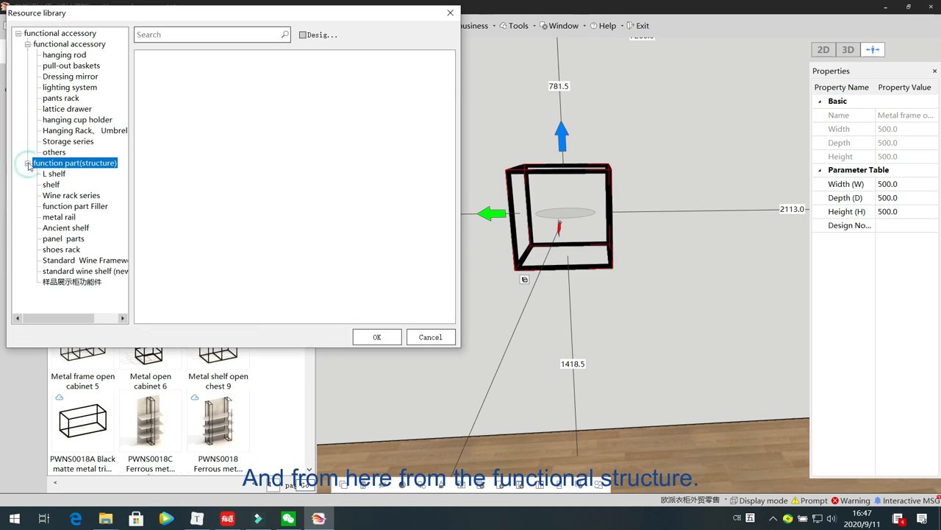
{"action": "left_click", "coordinate": [28, 44]}
{"action": "left_click", "coordinate": [72, 98]}
{"action": "left_click", "coordinate": [71, 118]}
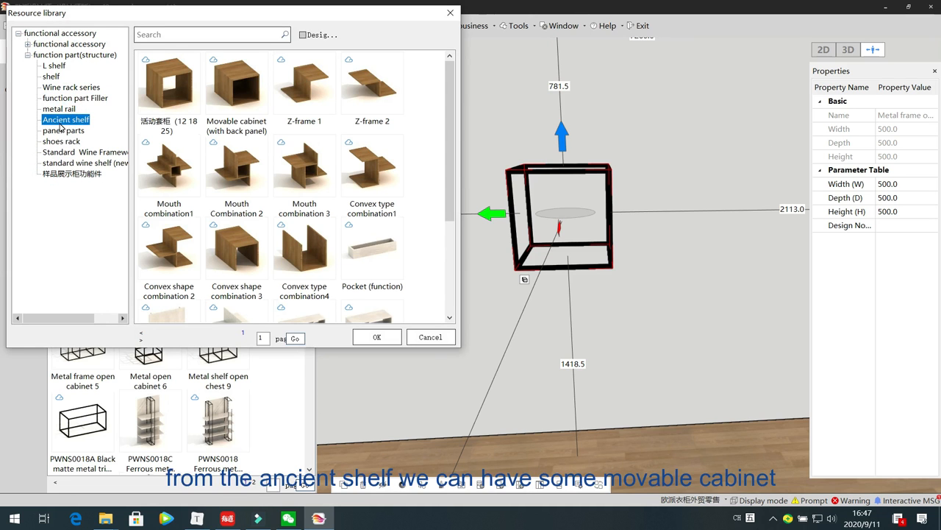
Compare the two movable cabinet models and insert the one without back panel, 活动套柜 (12 18 25), inside the metal frame
{"action": "left_click", "coordinate": [184, 99]}
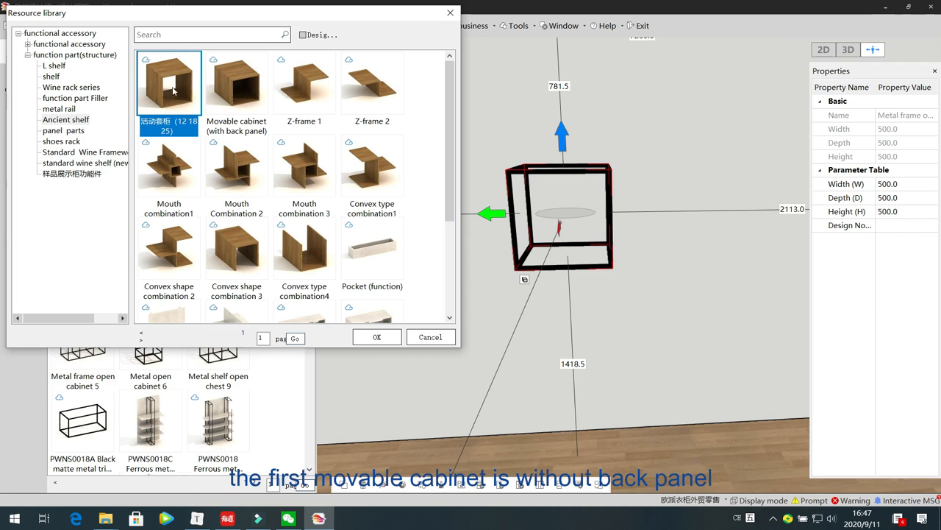
{"action": "left_click", "coordinate": [244, 101]}
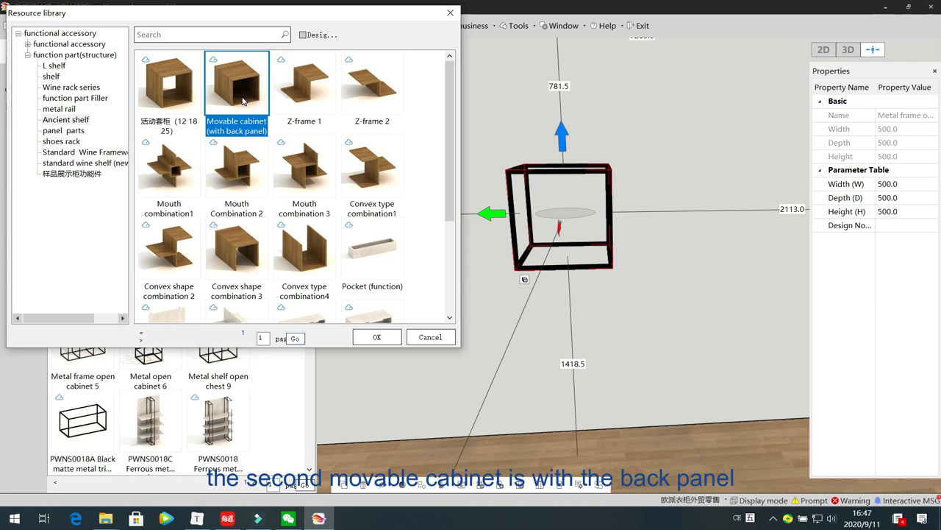
{"action": "left_click", "coordinate": [168, 96]}
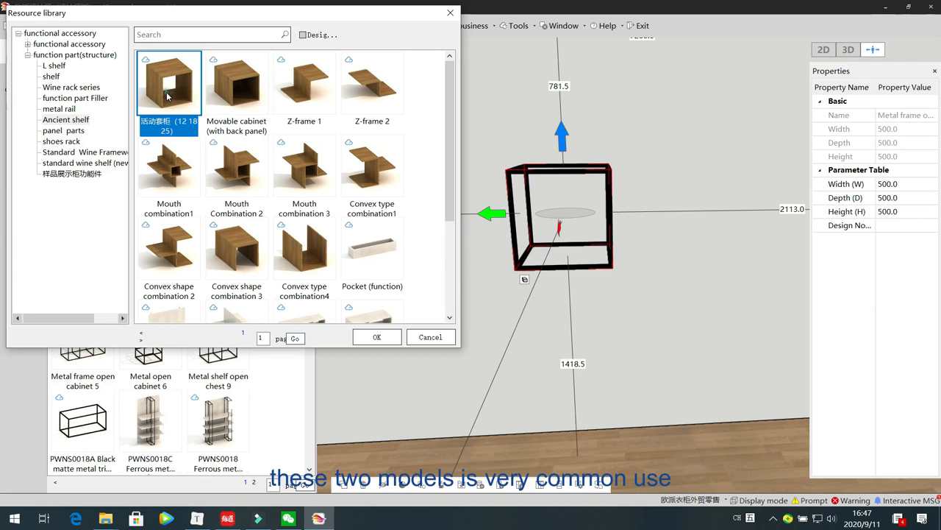
{"action": "left_click", "coordinate": [226, 96]}
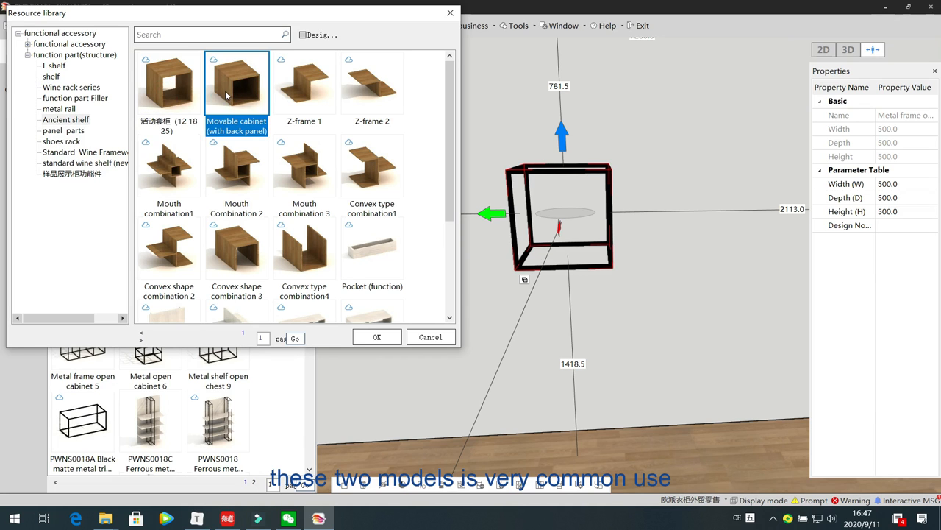
{"action": "left_click", "coordinate": [183, 100]}
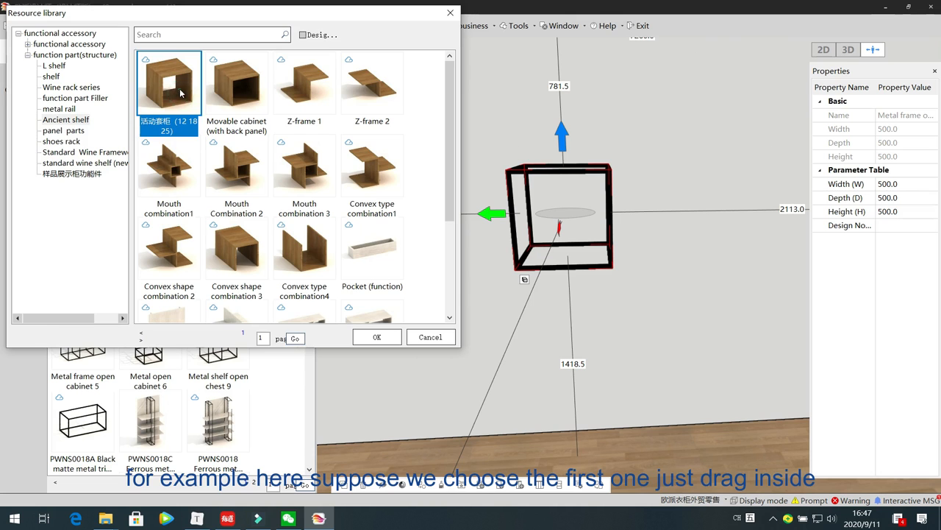
{"action": "double_click", "coordinate": [182, 96]}
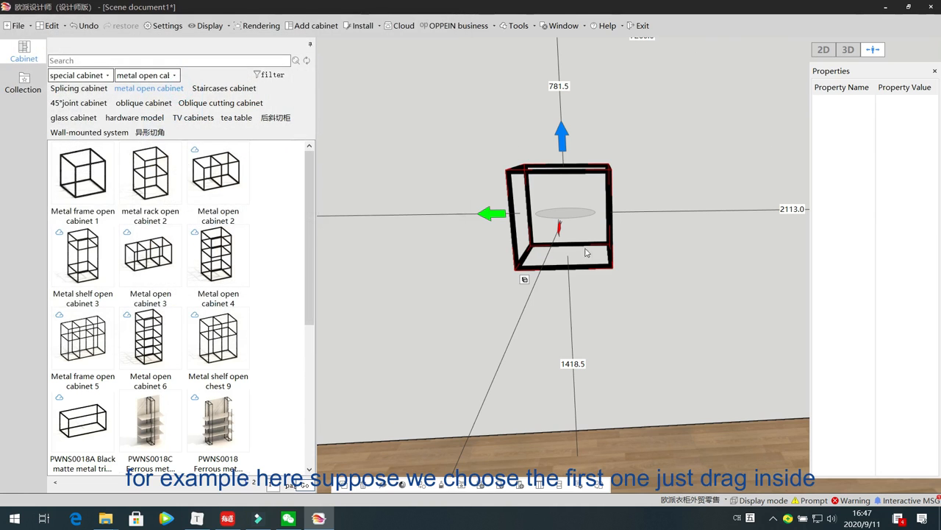
{"action": "double_click", "coordinate": [556, 210]}
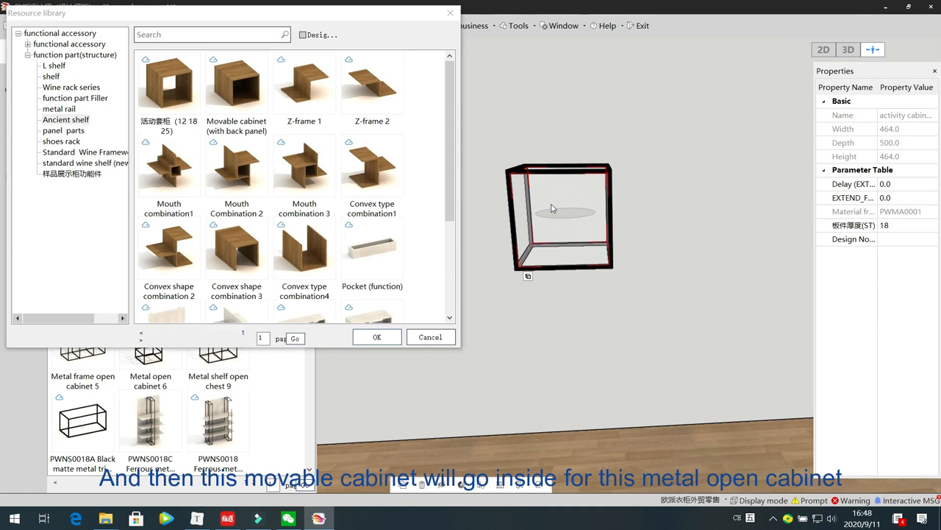
{"action": "left_click", "coordinate": [491, 315]}
Extend the front of the inserted movable cabinet by 50 mm
{"action": "scroll", "coordinate": [458, 282], "scroll_direction": "up", "scroll_amount": 4}
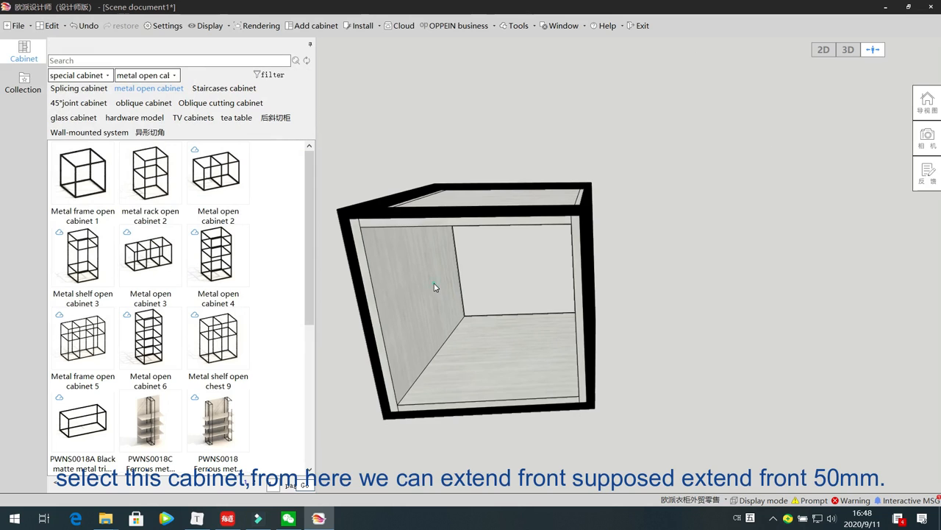
{"action": "left_click", "coordinate": [434, 286]}
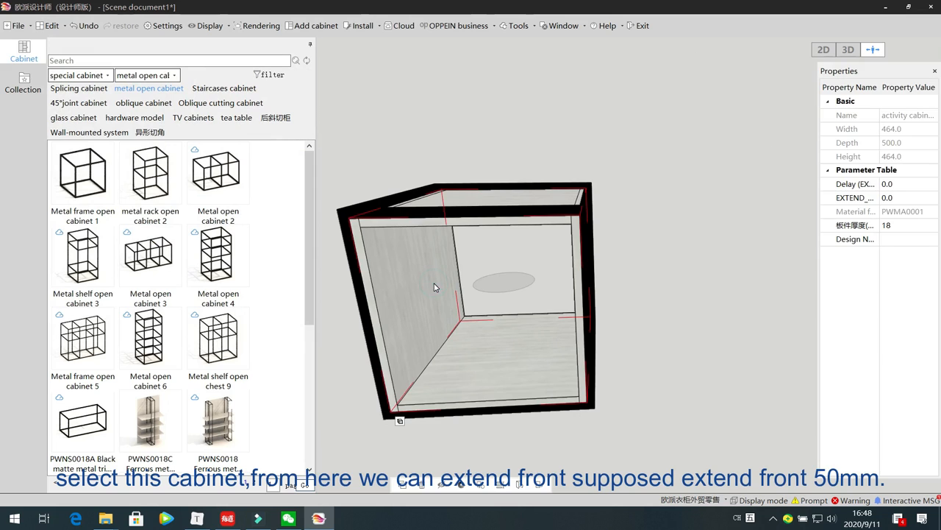
{"action": "left_click", "coordinate": [906, 198]}
{"action": "type", "text": "50"}
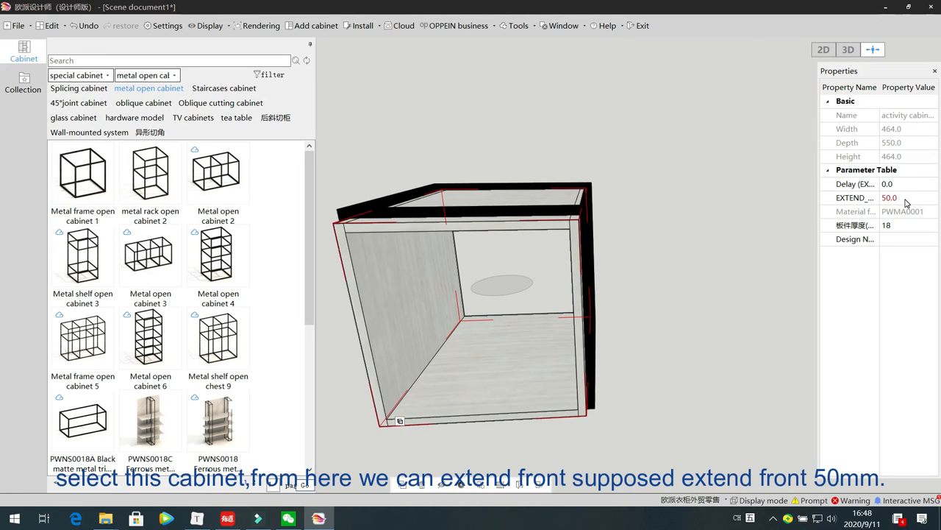
{"action": "left_click", "coordinate": [721, 275]}
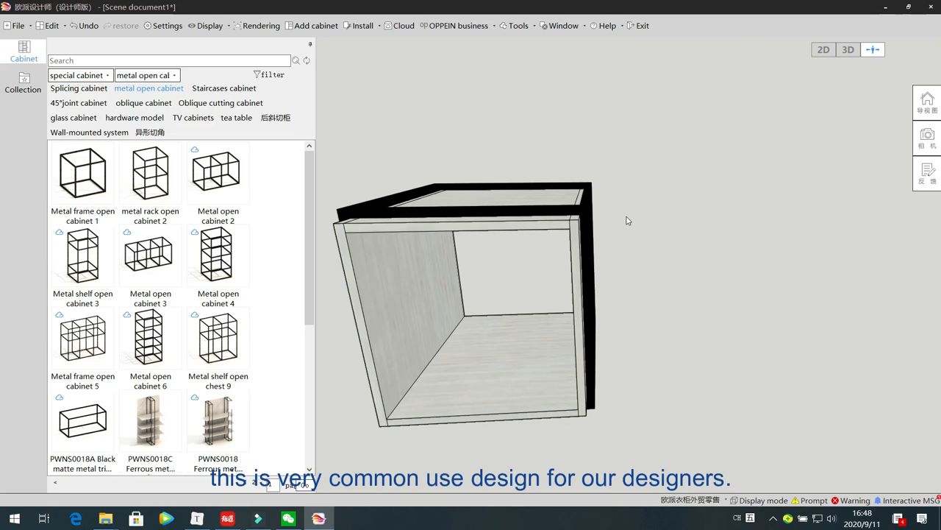
Examine the movable cabinet inside the metal frame from a greater distance and other angles
{"action": "scroll", "coordinate": [629, 221], "scroll_direction": "down", "scroll_amount": 2}
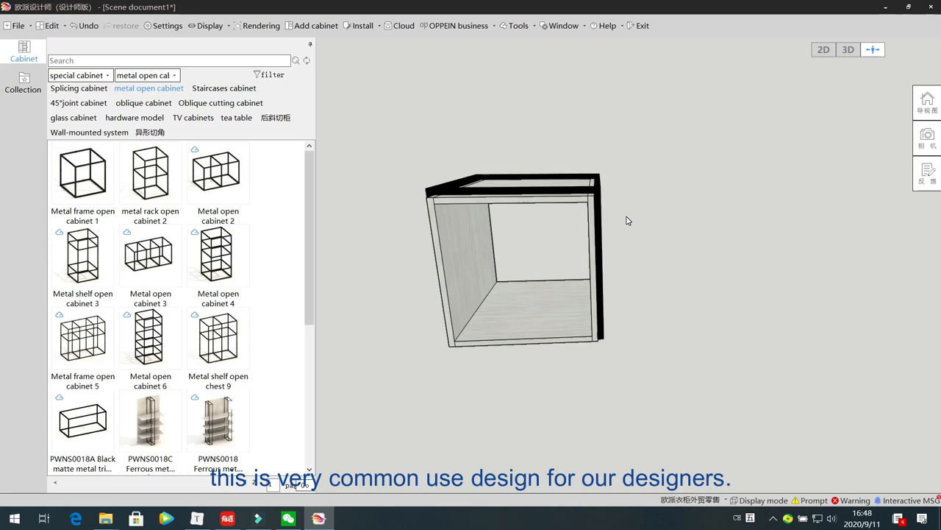
{"action": "left_click", "coordinate": [527, 376]}
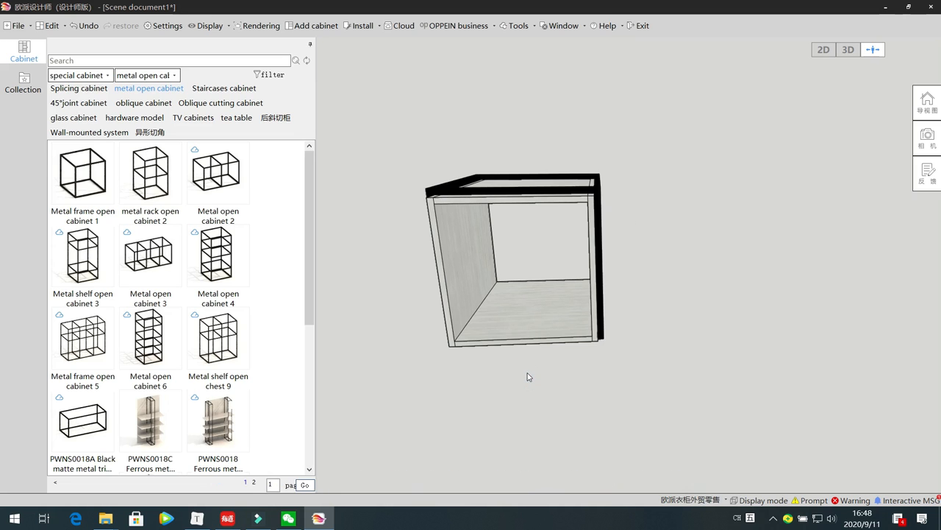
{"action": "key", "text": "Down"}
{"action": "key", "text": "Right"}
{"action": "key", "text": "Right"}
{"action": "key", "text": "Right"}
{"action": "left_click_drag", "start_coordinate": [529, 362], "coordinate": [512, 381]}
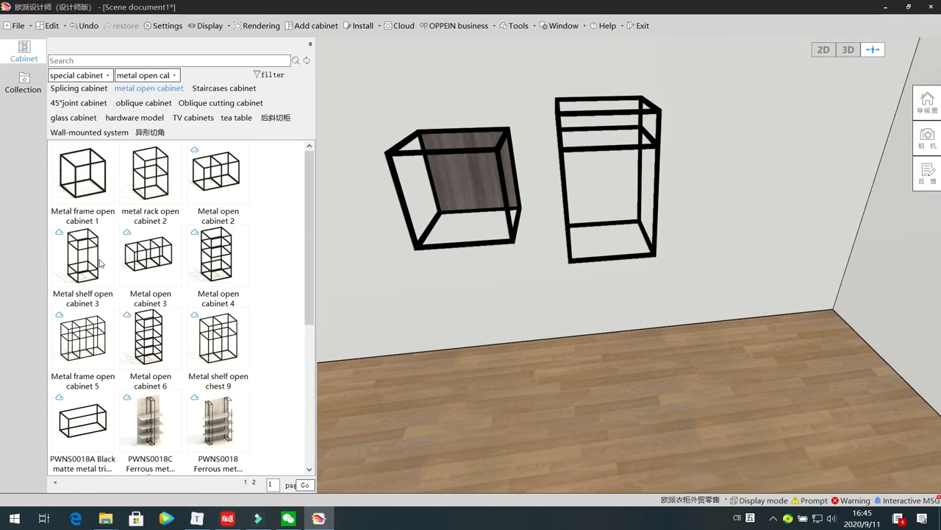
Look through the other metal open cabinet models in the library, including Metal shelf open chest 9 and Metal frame open cabinet 5
{"action": "left_click", "coordinate": [94, 256]}
{"action": "left_click", "coordinate": [145, 257]}
{"action": "left_click", "coordinate": [208, 250]}
{"action": "left_click", "coordinate": [224, 328]}
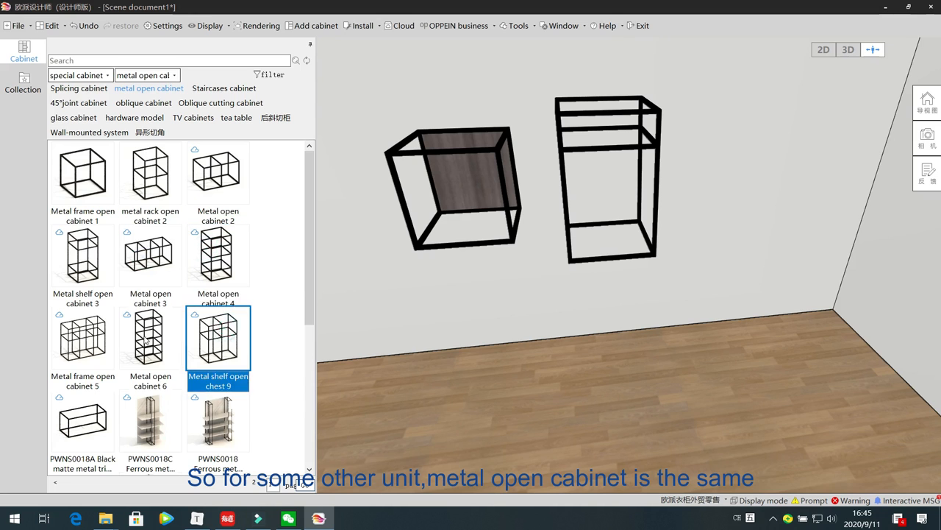
{"action": "left_click", "coordinate": [147, 341]}
{"action": "left_click", "coordinate": [74, 338]}
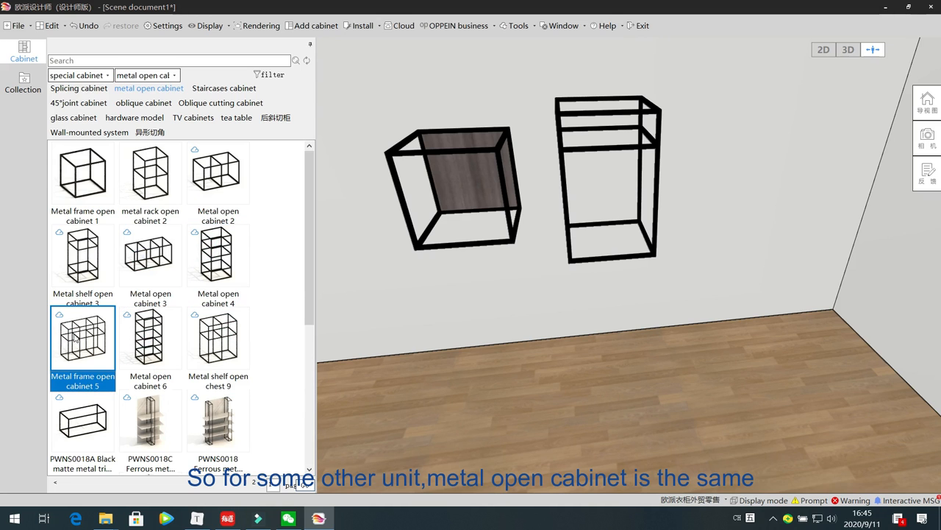
Delete the 500 mm metal frame open cabinet containing the movable cabinet from the wall
{"action": "scroll", "coordinate": [124, 328], "scroll_direction": "down", "scroll_amount": 3}
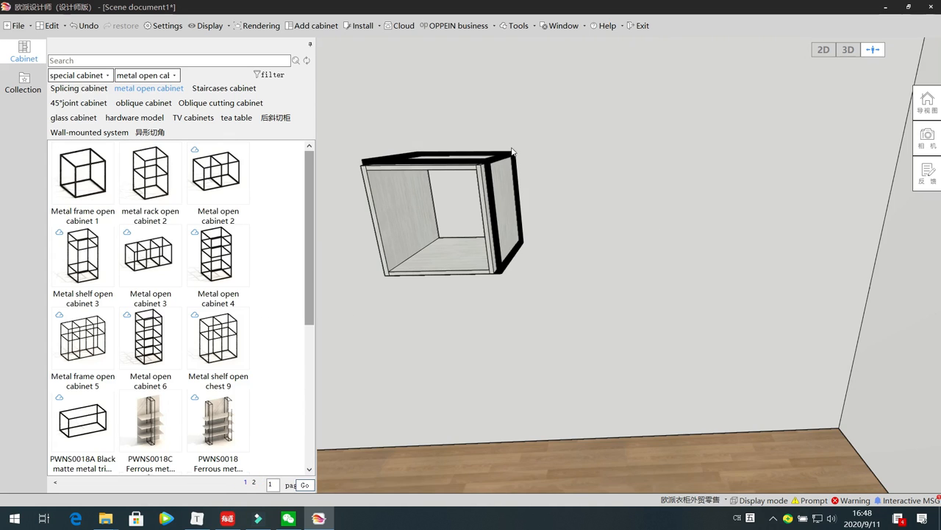
{"action": "left_click", "coordinate": [461, 199]}
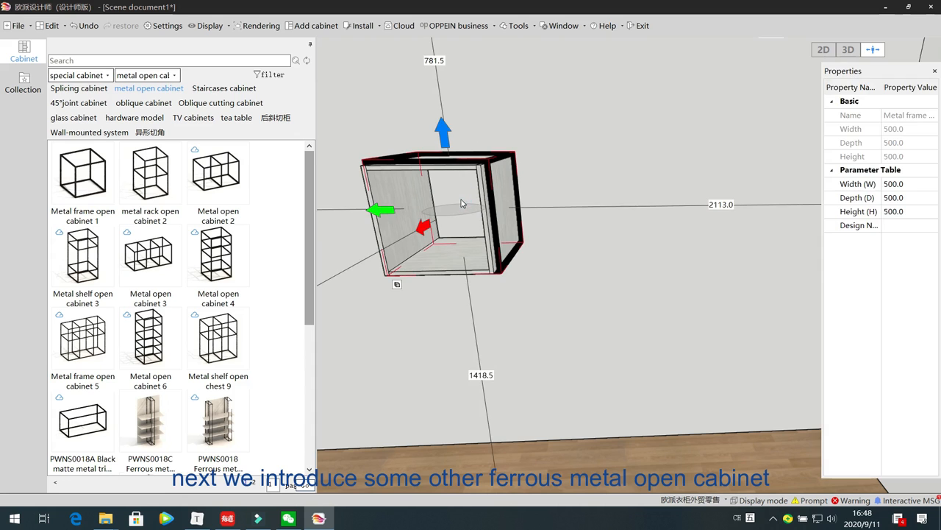
{"action": "key", "text": "Delete"}
Insert the PWNS0018C Ferrous metal support frame component with a single frame against the wall, standing on the floor
{"action": "left_click_drag", "start_coordinate": [310, 285], "coordinate": [309, 361]}
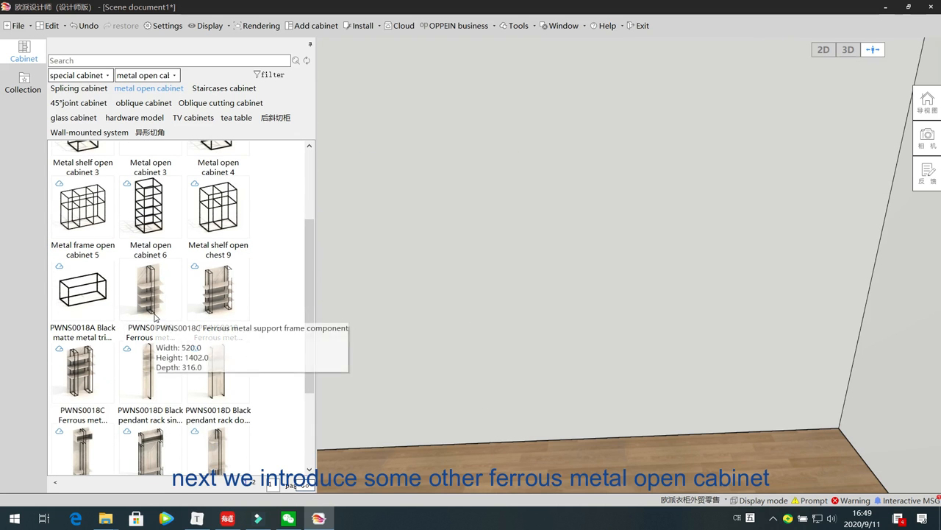
{"action": "left_click_drag", "start_coordinate": [155, 315], "coordinate": [575, 415]}
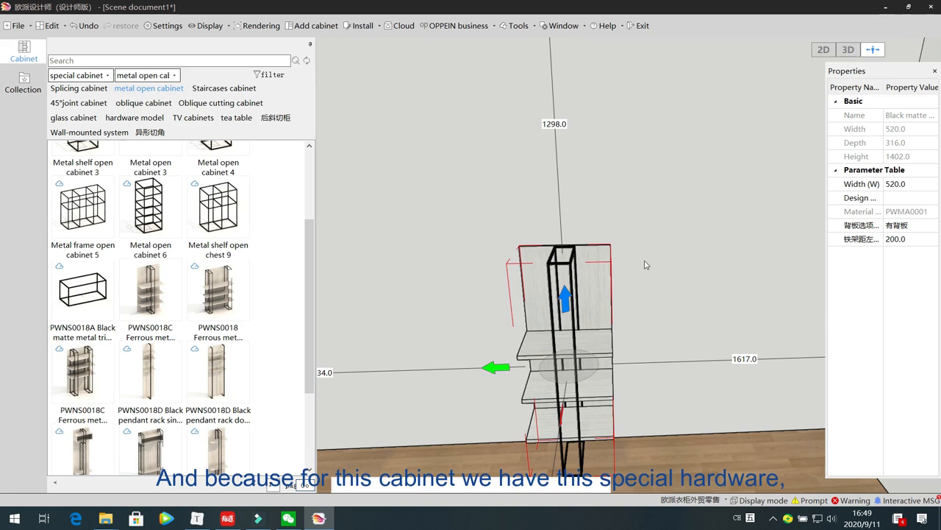
{"action": "scroll", "coordinate": [647, 261], "scroll_direction": "up", "scroll_amount": 2}
{"action": "right_click_drag", "start_coordinate": [647, 260], "coordinate": [652, 248]}
{"action": "right_click_drag", "start_coordinate": [607, 337], "coordinate": [577, 327]}
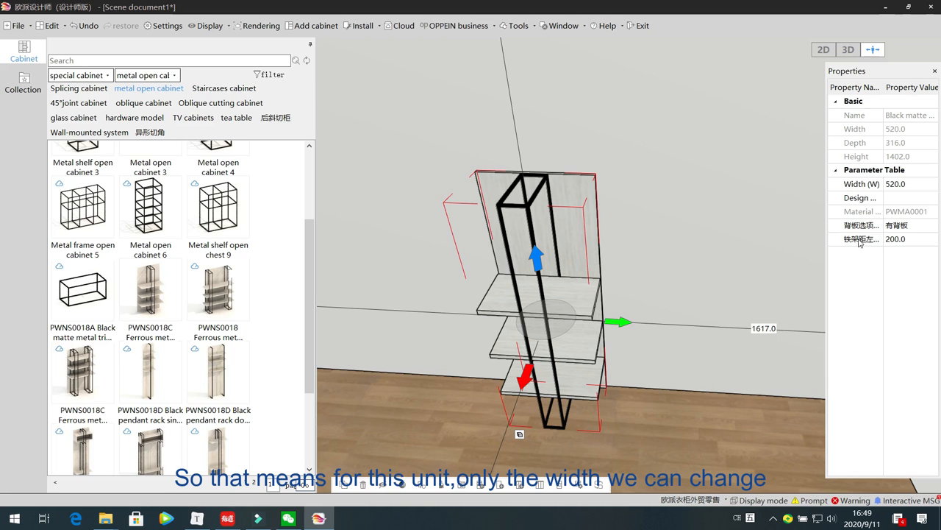
Set the metal bracket cabinet's width to 800 and read the process inspection error it raises
{"action": "left_click", "coordinate": [911, 184]}
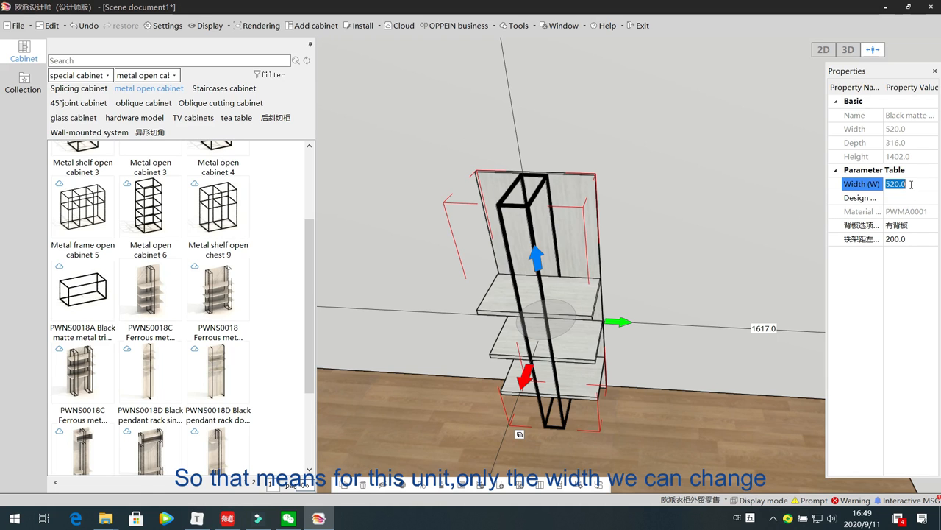
{"action": "type", "text": "800"}
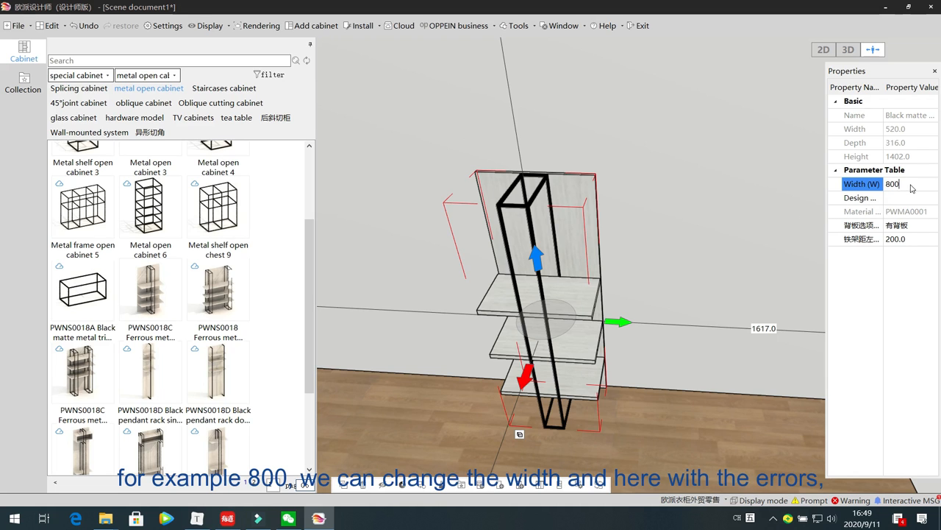
{"action": "key", "text": "Return"}
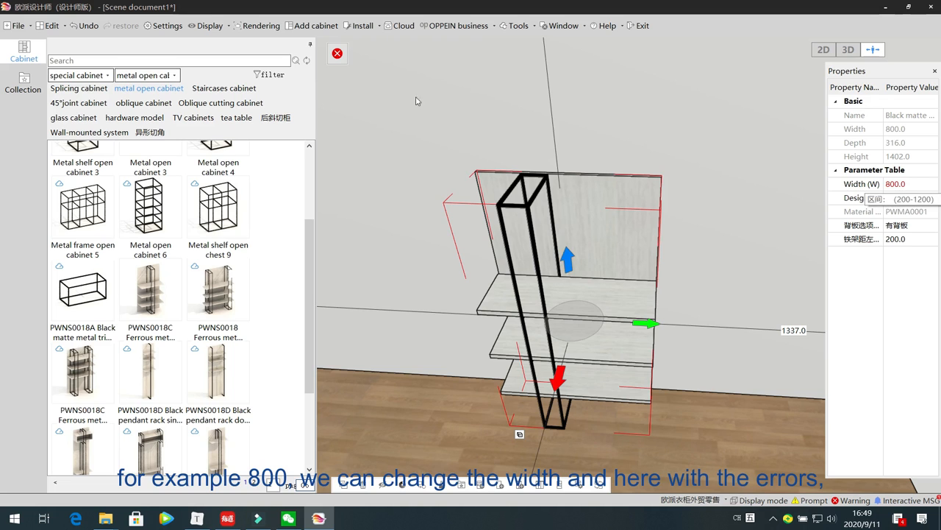
{"action": "left_click", "coordinate": [337, 53]}
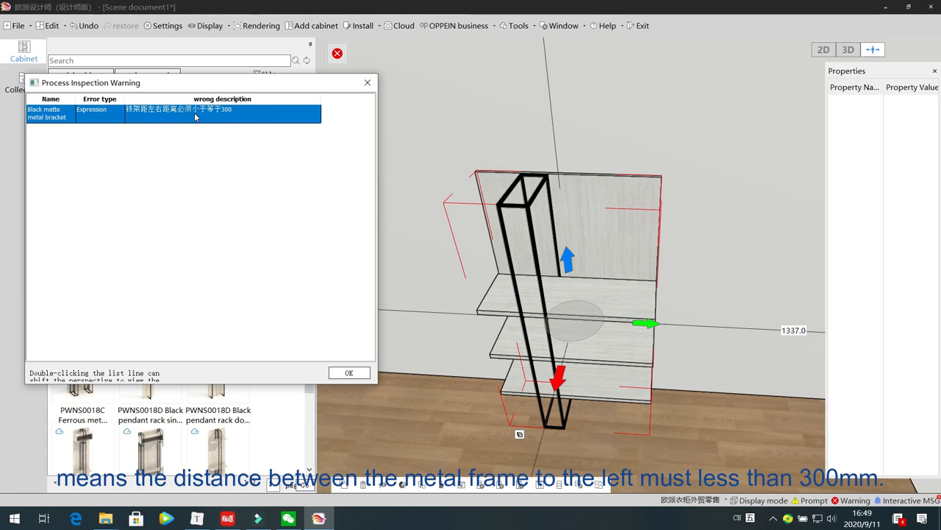
{"action": "left_click", "coordinate": [368, 83]}
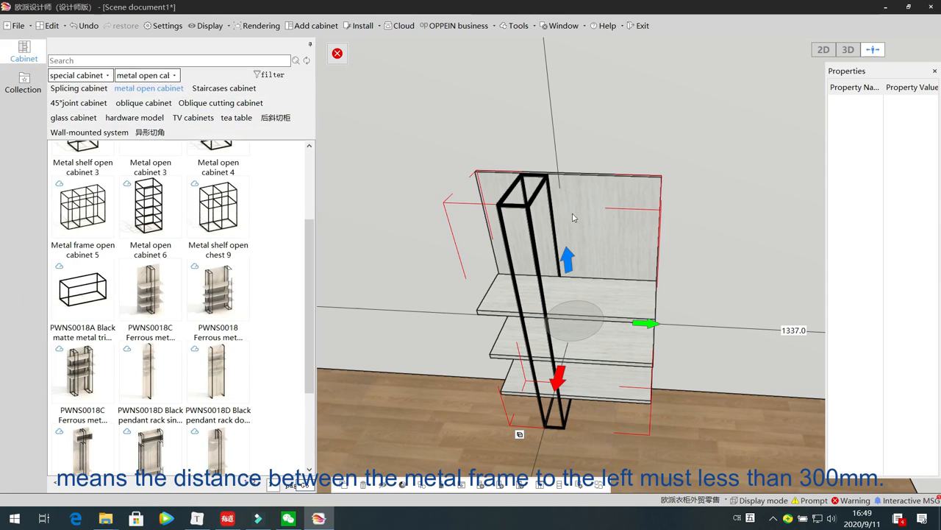
Set the metal frame's distance to the left (铁架距左值) to 300 and the bracket cabinet's width to 700
{"action": "left_click", "coordinate": [618, 200]}
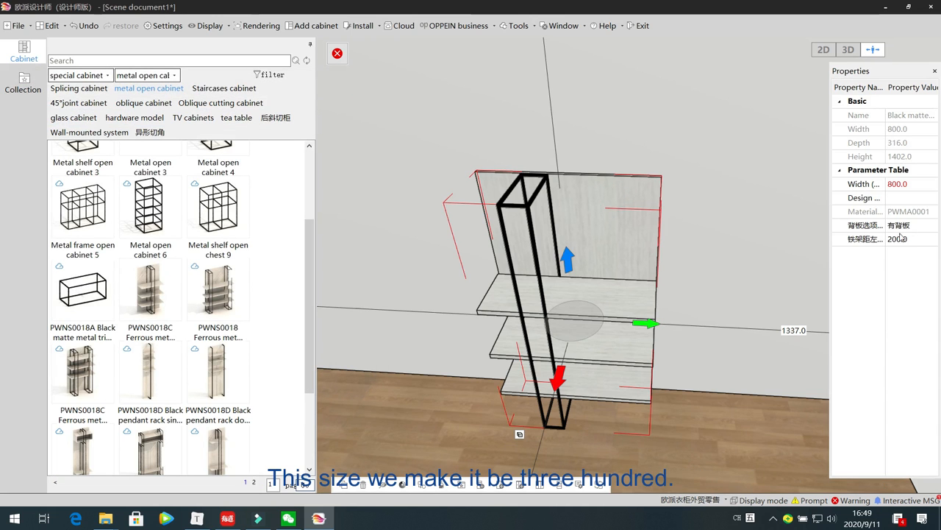
{"action": "left_click", "coordinate": [910, 240]}
{"action": "type", "text": "3"}
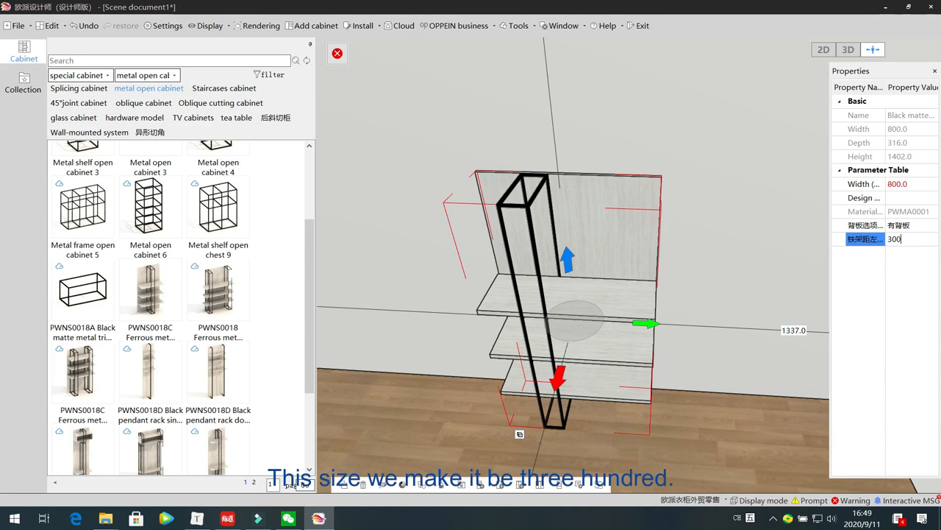
{"action": "type", "text": "00"}
{"action": "key", "text": "Return"}
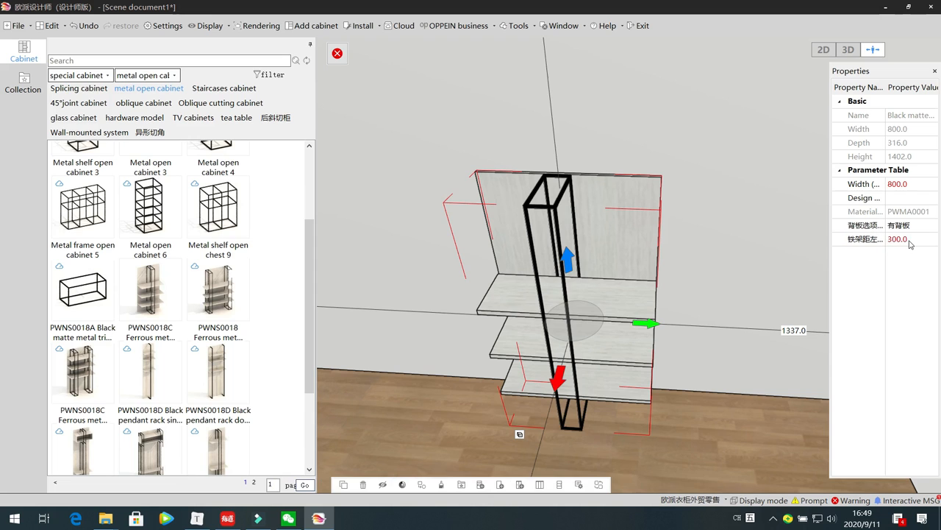
{"action": "left_click", "coordinate": [912, 184]}
{"action": "type", "text": "700"}
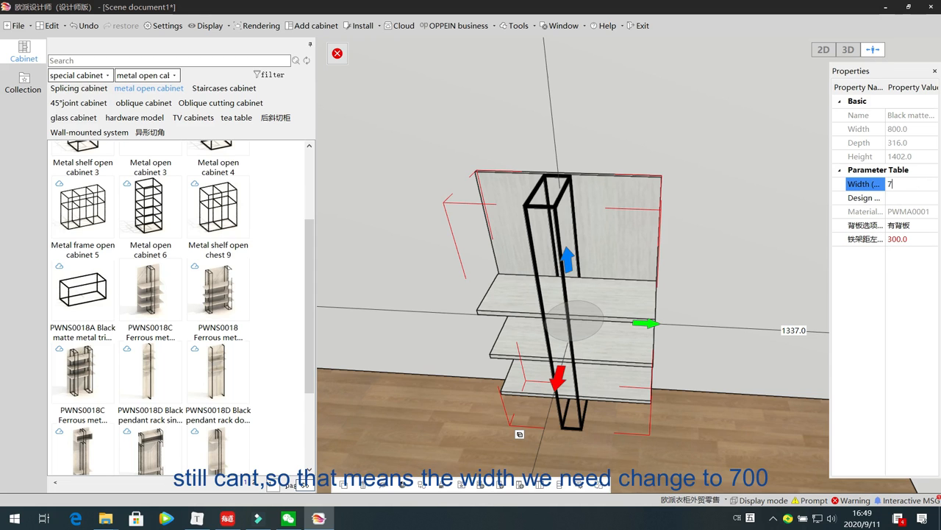
{"action": "key", "text": "Return"}
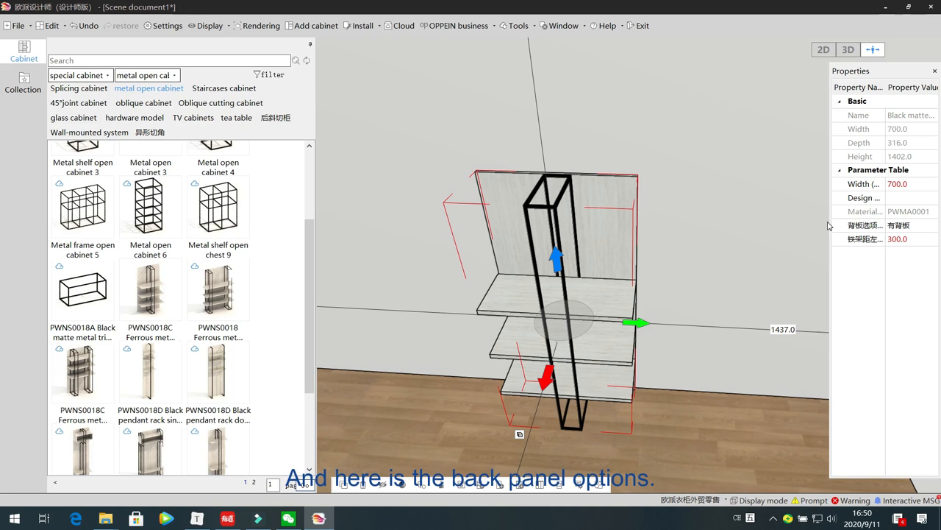
Switch the bracket cabinet's back panel option (背板选项) to 无背板 and return it to 有背板
{"action": "left_click_drag", "start_coordinate": [829, 221], "coordinate": [751, 221]}
{"action": "left_click", "coordinate": [927, 228]}
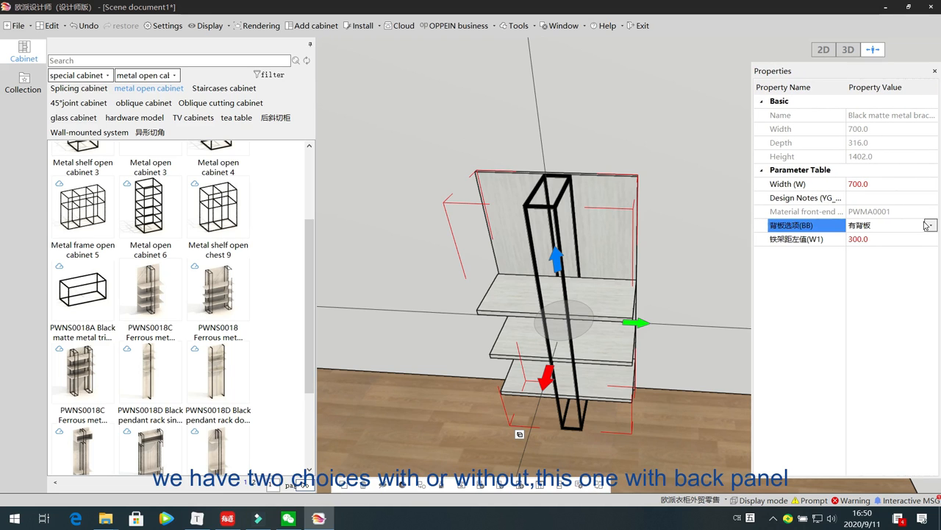
{"action": "left_click", "coordinate": [930, 227]}
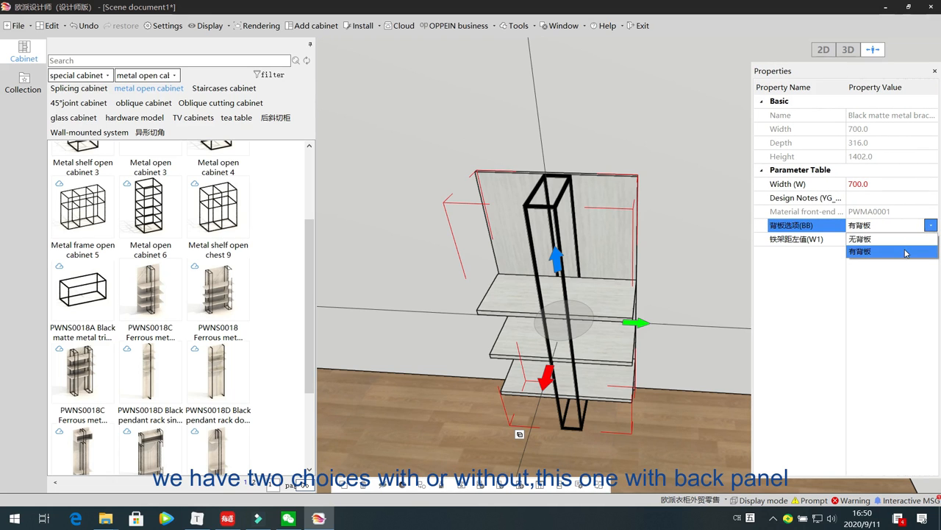
{"action": "left_click", "coordinate": [906, 252]}
{"action": "left_click", "coordinate": [931, 225]}
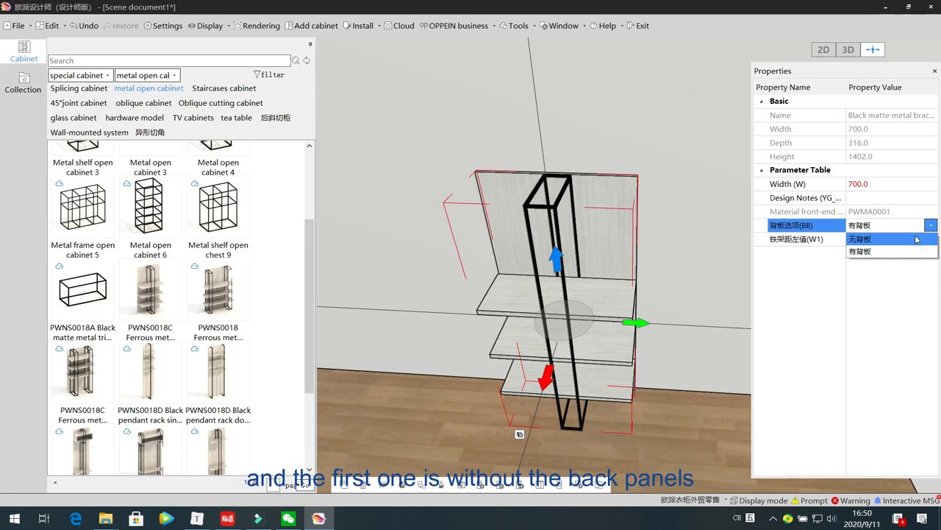
{"action": "left_click", "coordinate": [859, 240]}
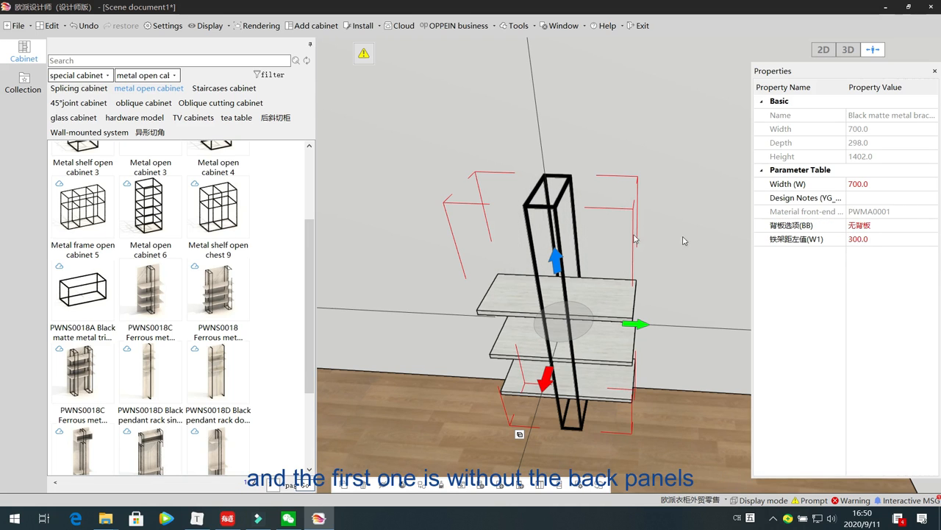
{"action": "left_click", "coordinate": [931, 225]}
{"action": "left_click", "coordinate": [902, 252]}
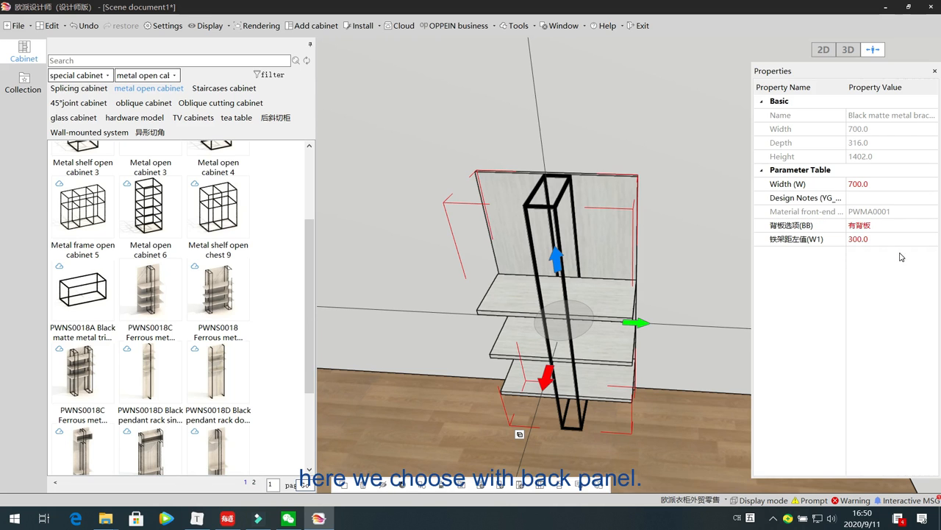
Set the metal frame's distance to the left (W1) to 400 and read the resulting process inspection error
{"action": "mouse_move", "coordinate": [881, 241]}
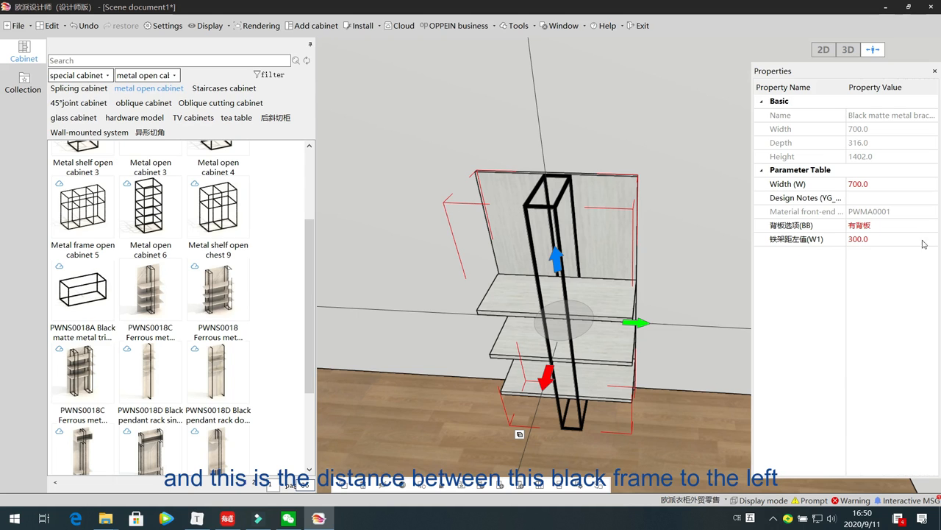
{"action": "left_click", "coordinate": [877, 244]}
{"action": "type", "text": "400"}
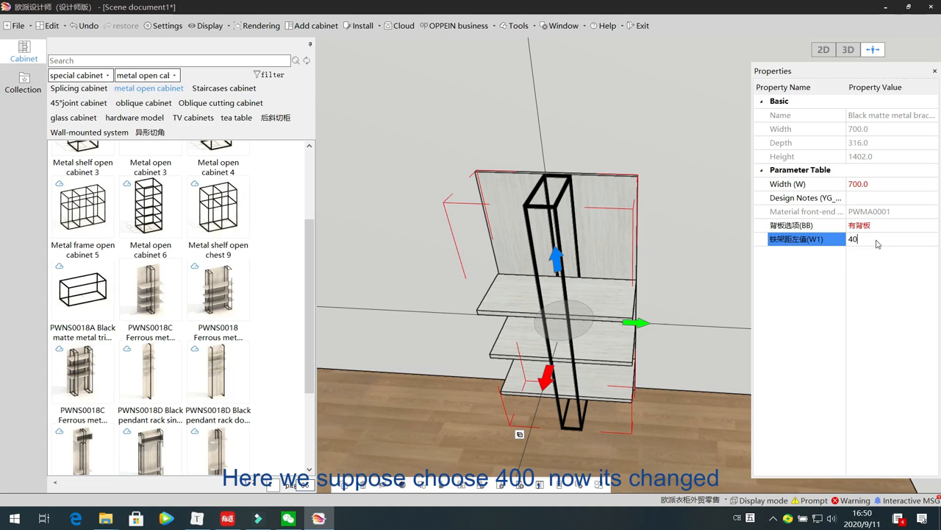
{"action": "key", "text": "Return"}
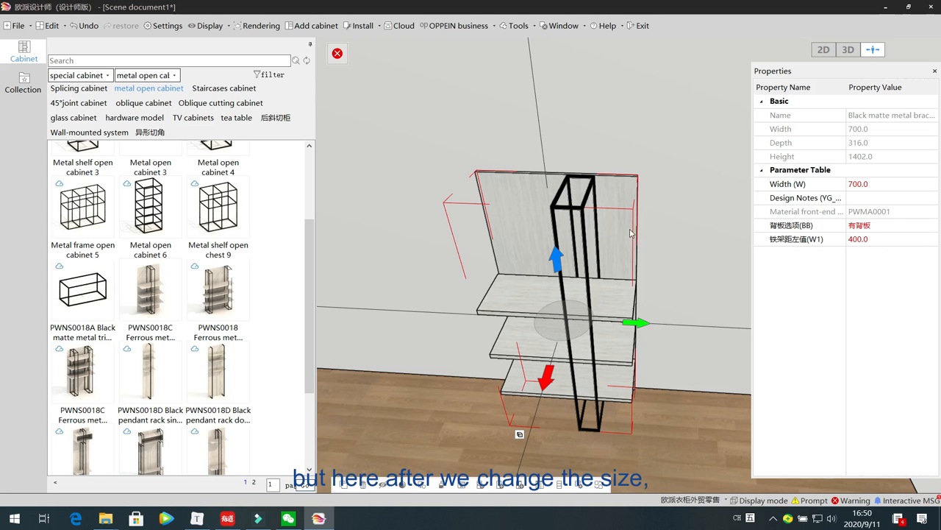
{"action": "left_click", "coordinate": [336, 53]}
{"action": "double_click", "coordinate": [206, 118]}
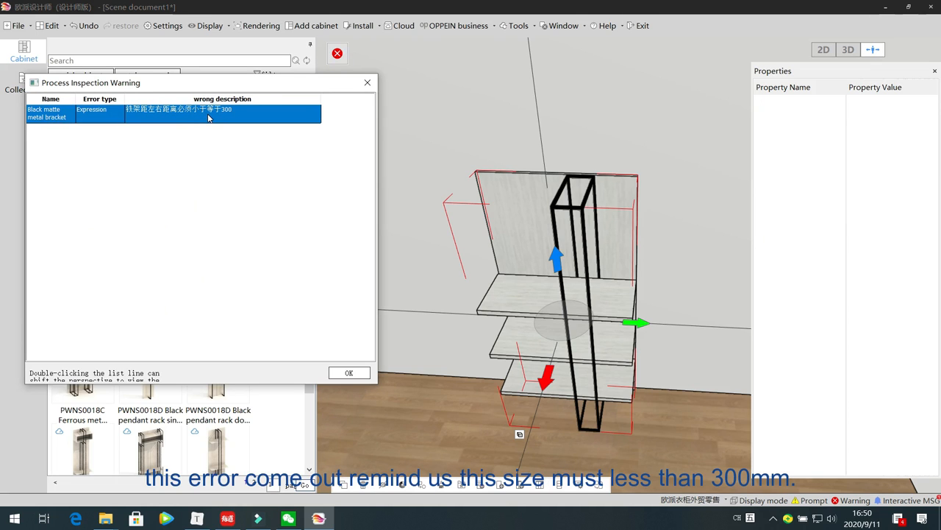
{"action": "left_click", "coordinate": [368, 82]}
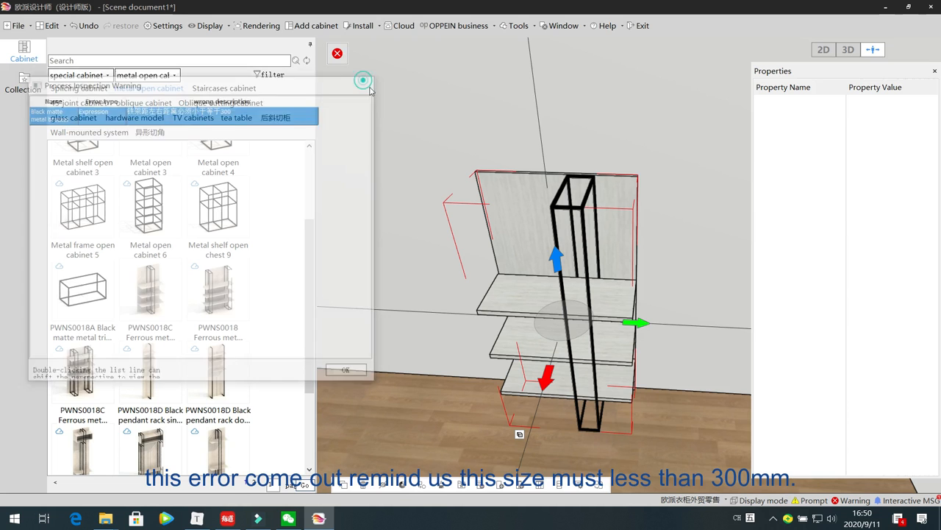
Set the metal frame's distance to the left (W1) to 250 and check the process inspection error again
{"action": "left_click", "coordinate": [513, 200]}
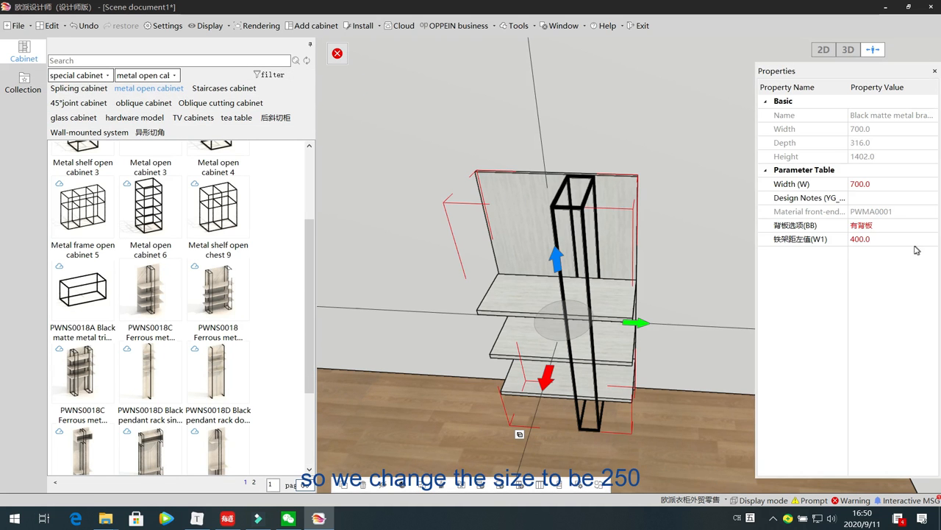
{"action": "left_click", "coordinate": [887, 240]}
{"action": "type", "text": "250"}
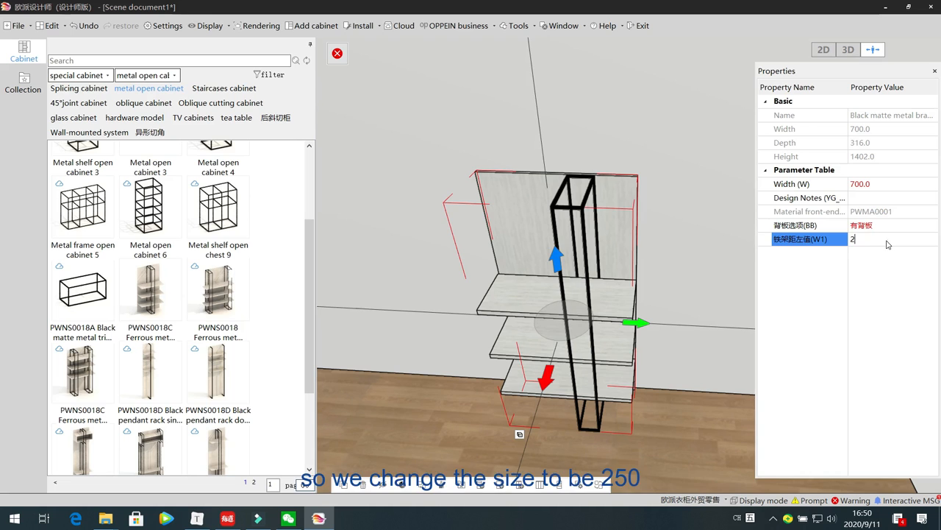
{"action": "key", "text": "Return"}
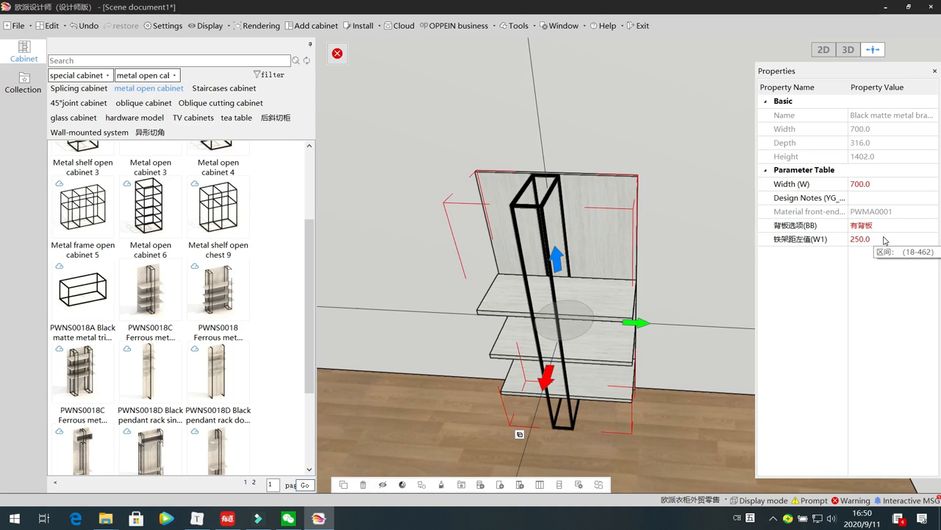
{"action": "left_click", "coordinate": [337, 53]}
{"action": "left_click", "coordinate": [367, 82]}
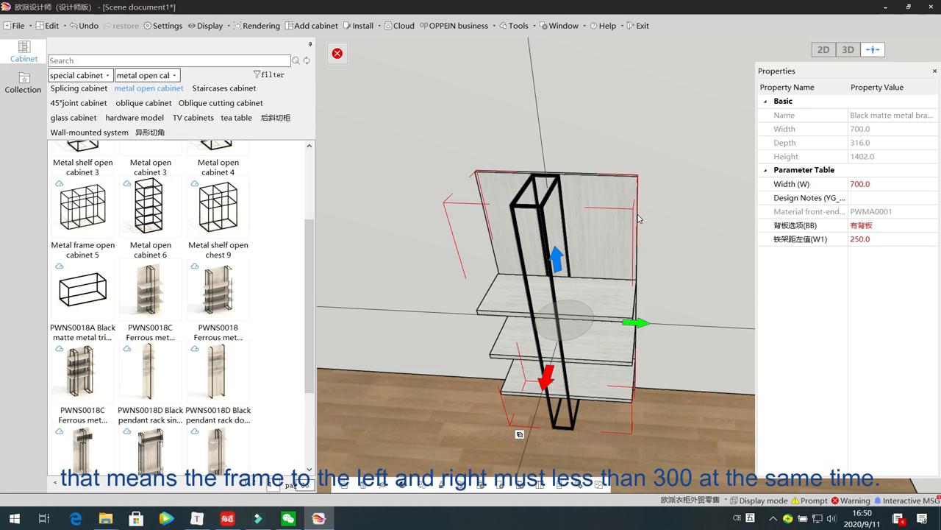
Set the bracket cabinet's width to 600 and the metal frame's distance to the left (W1) to 200
{"action": "left_click", "coordinate": [882, 184]}
{"action": "type", "text": "600.0"}
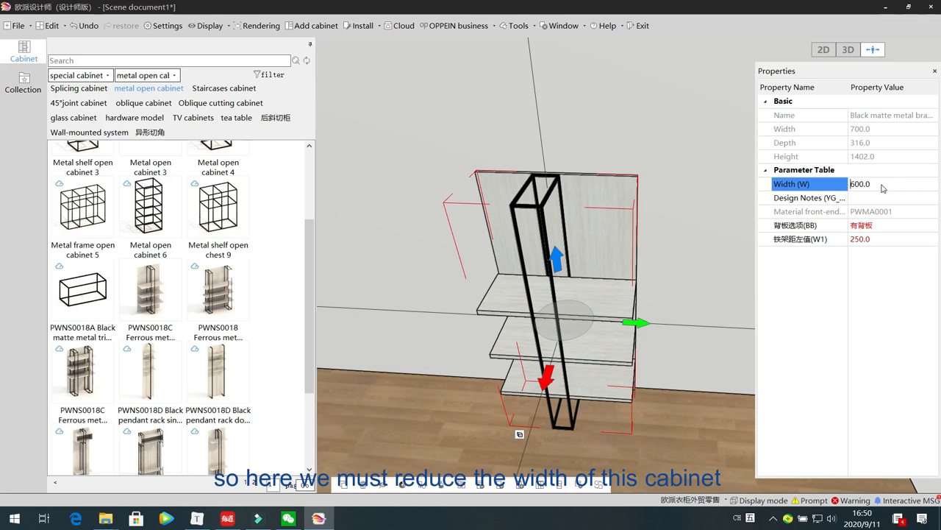
{"action": "key", "text": "Return"}
{"action": "left_click", "coordinate": [889, 240]}
{"action": "type", "text": "200"}
{"action": "key", "text": "Return"}
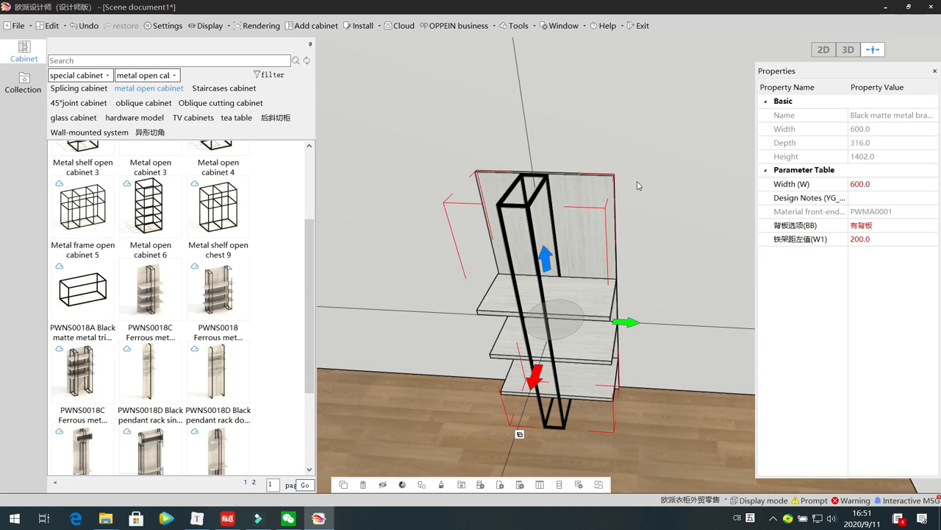
Check the function component library for the metal bracket cabinet and close it without adding anything
{"action": "scroll", "coordinate": [640, 181], "scroll_direction": "down", "scroll_amount": 1}
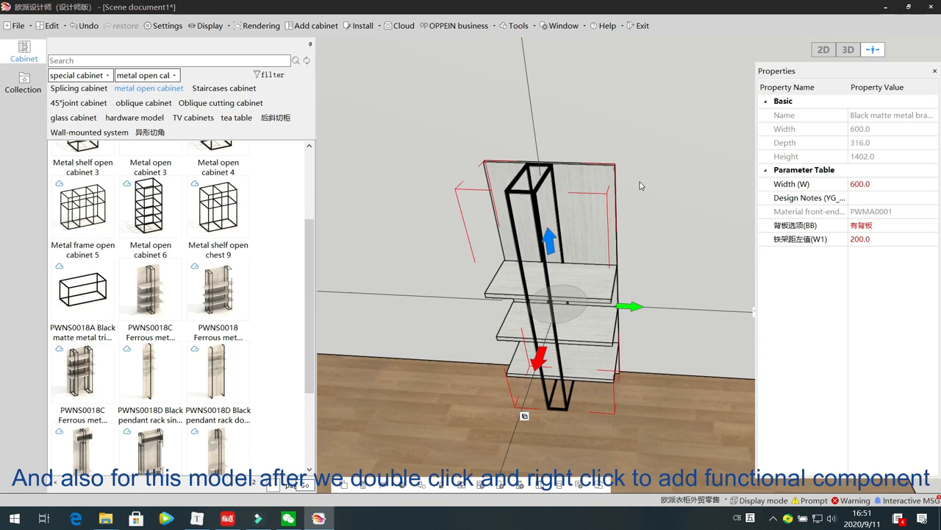
{"action": "scroll", "coordinate": [640, 186], "scroll_direction": "up", "scroll_amount": 2}
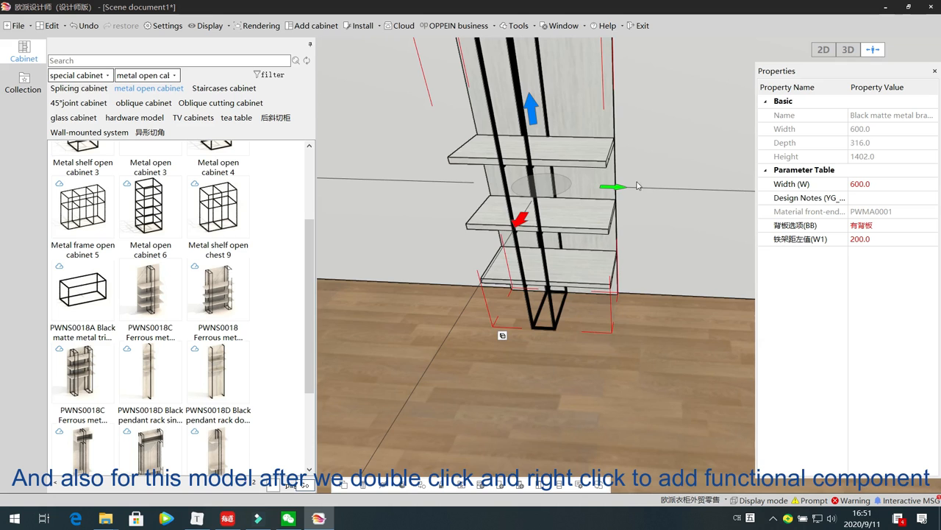
{"action": "right_click_drag", "start_coordinate": [665, 254], "coordinate": [646, 195]}
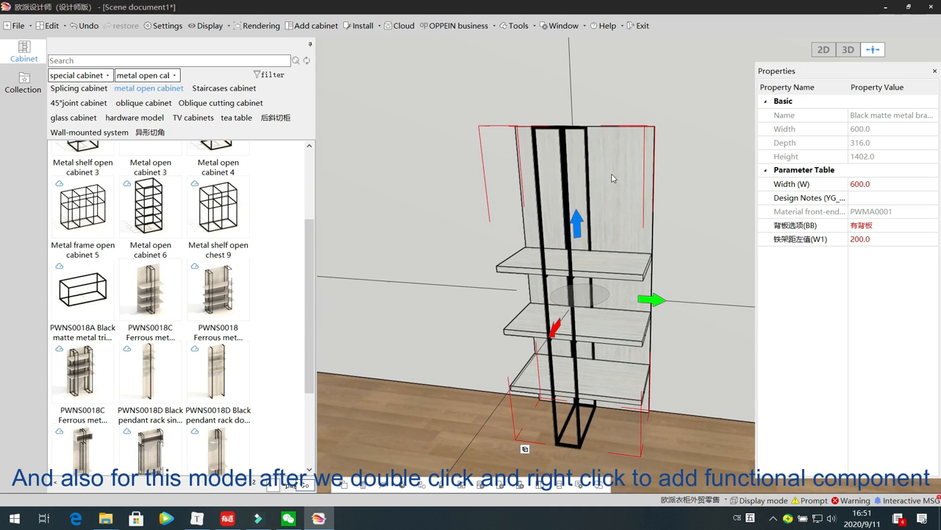
{"action": "right_click", "coordinate": [613, 178]}
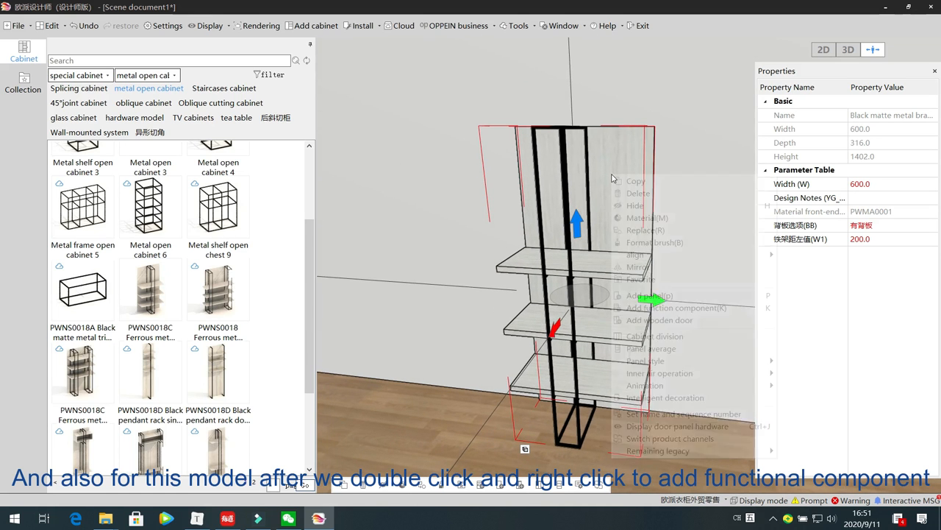
{"action": "left_click", "coordinate": [741, 312]}
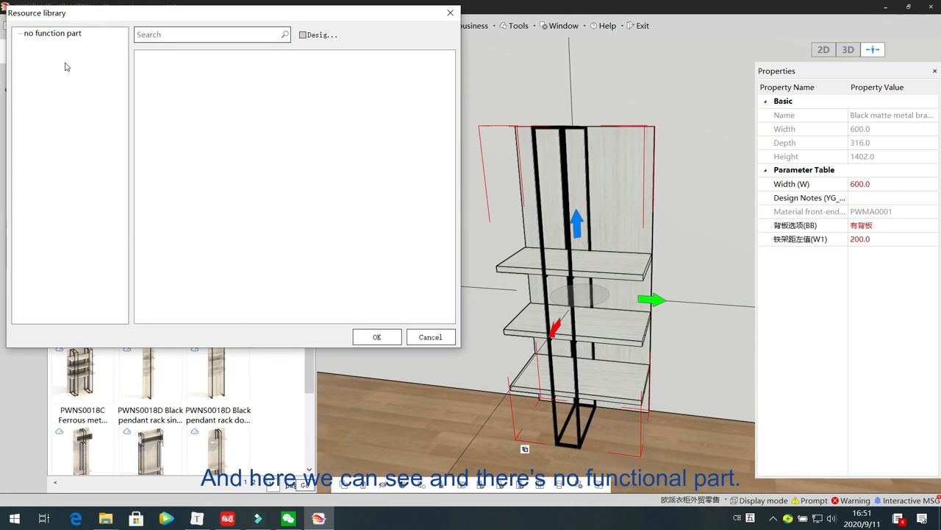
{"action": "left_click", "coordinate": [55, 35]}
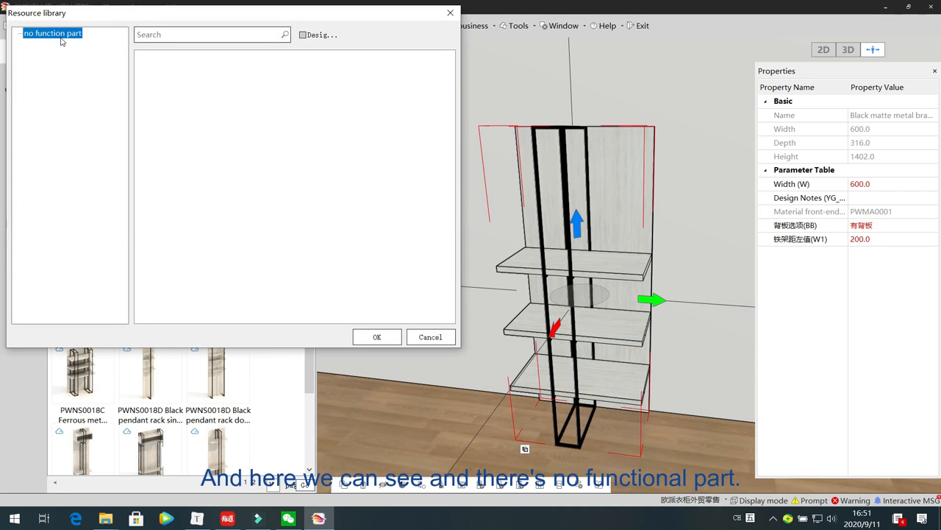
{"action": "left_click", "coordinate": [431, 337]}
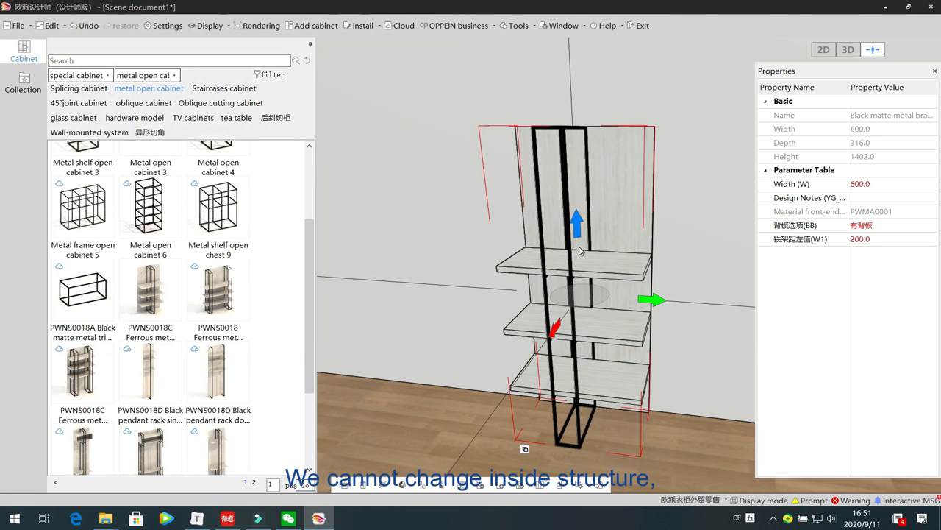
Inspect the bracket cabinet's individual shelf panels and their properties, and clear the selection
{"action": "left_click", "coordinate": [631, 392]}
{"action": "left_click", "coordinate": [621, 330]}
{"action": "left_click", "coordinate": [616, 271]}
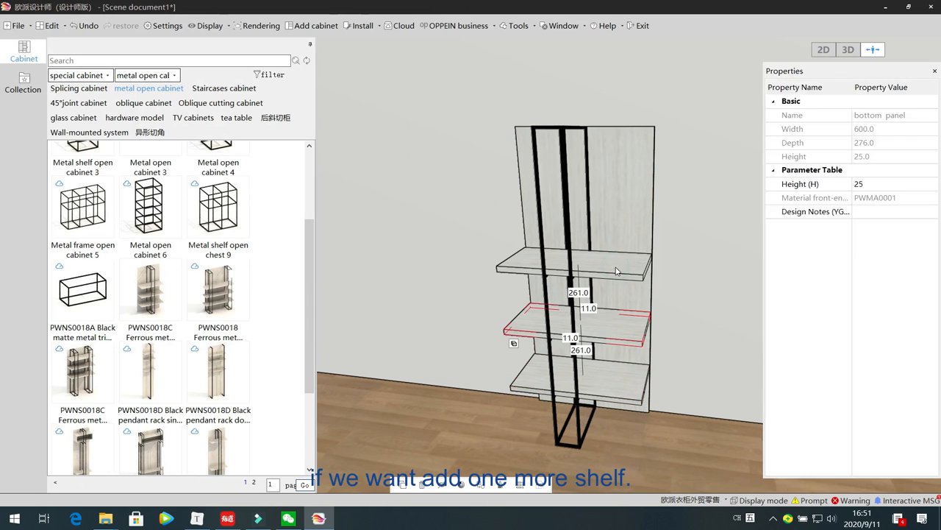
{"action": "left_click", "coordinate": [423, 228]}
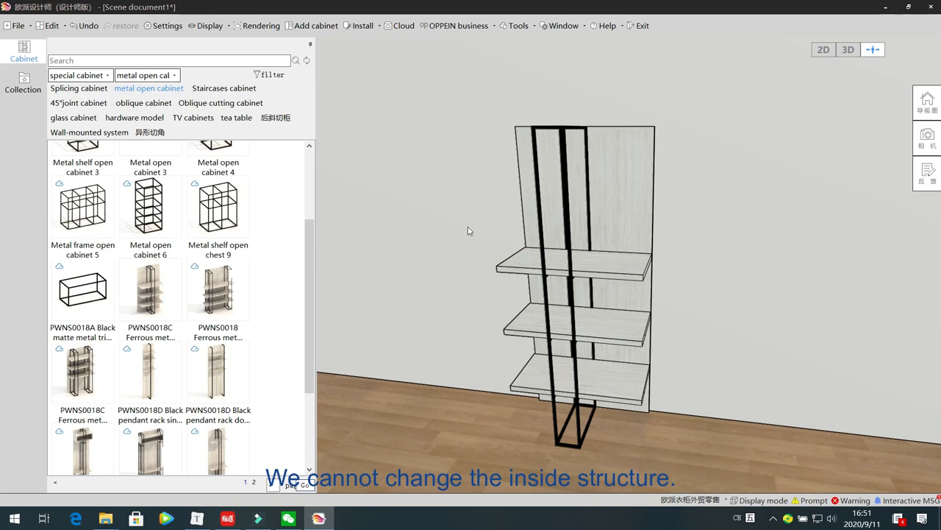
Replace the bracket cabinet in the room with the PWNS0018 Ferrous metal support frame double component
{"action": "left_click", "coordinate": [599, 189]}
{"action": "key", "text": "Delete"}
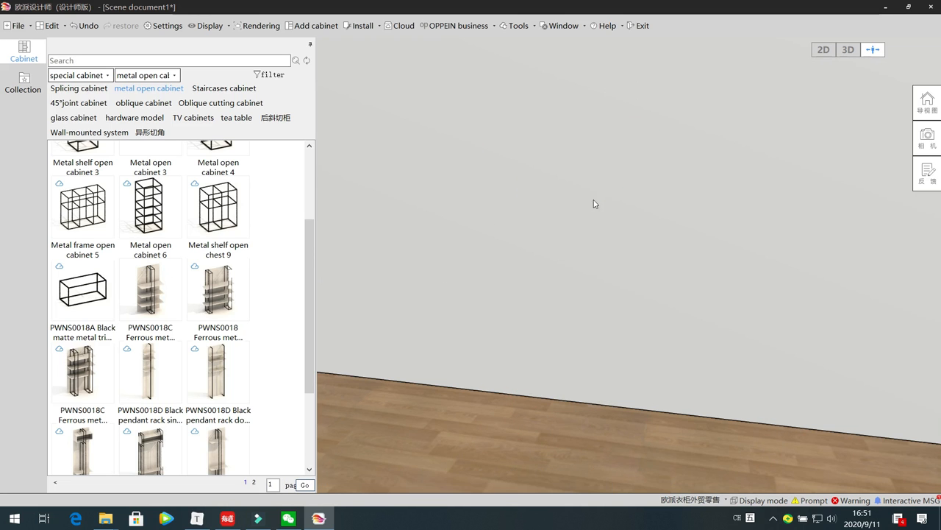
{"action": "left_click", "coordinate": [219, 290]}
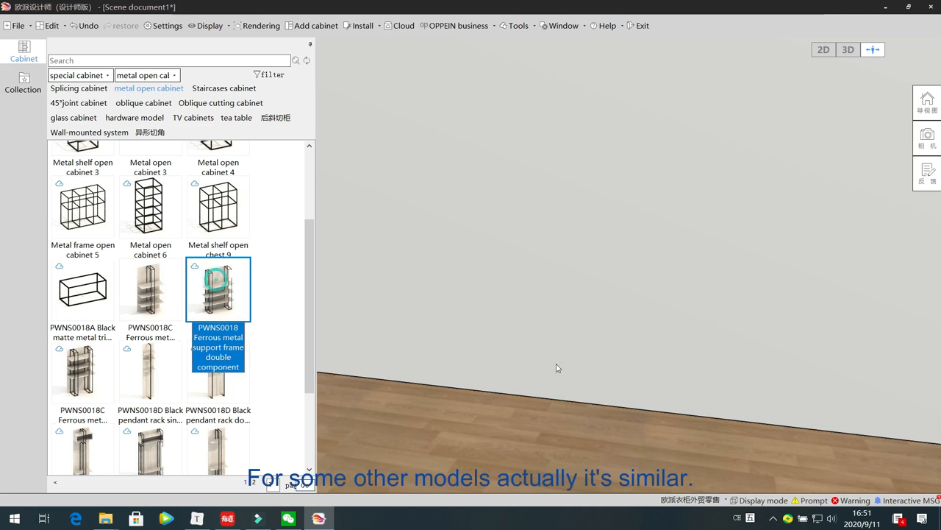
{"action": "left_click", "coordinate": [583, 370]}
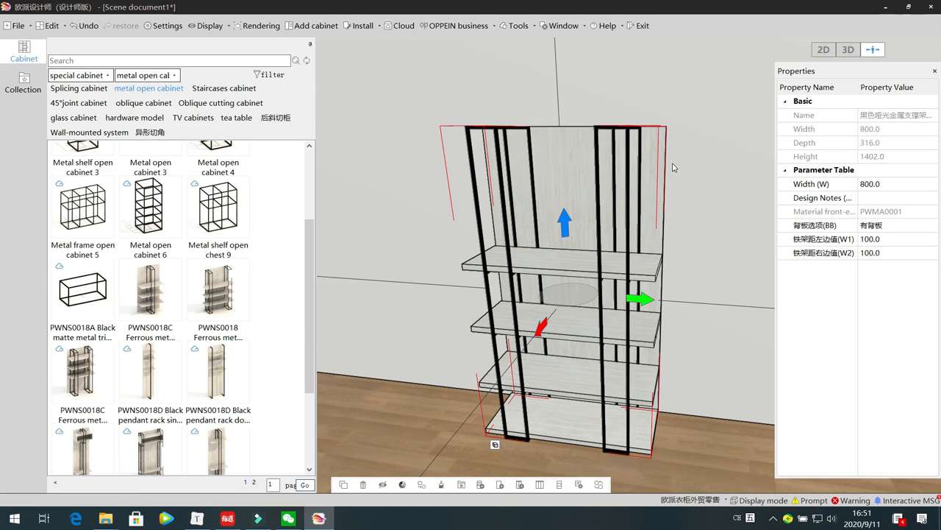
Check the function component library for the double support frame cabinet, close it and deselect the cabinet
{"action": "double_click", "coordinate": [567, 181]}
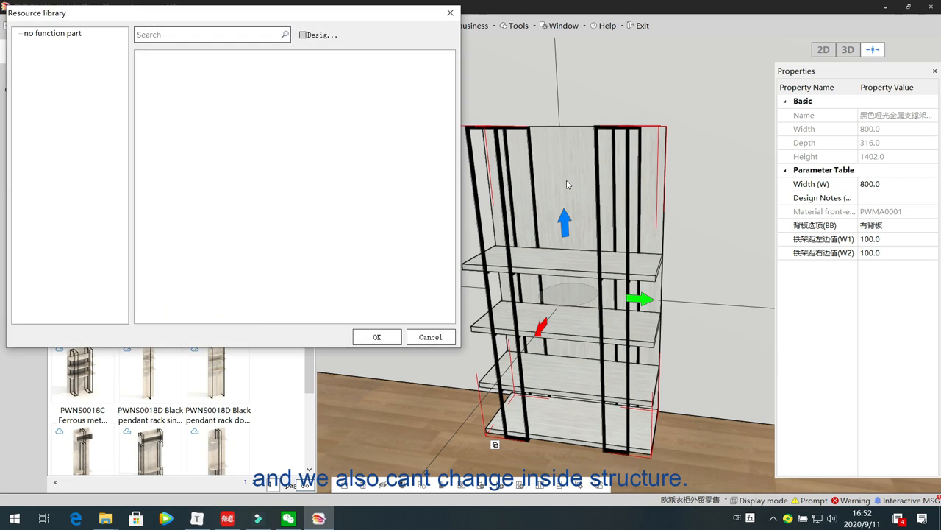
{"action": "left_click", "coordinate": [71, 36]}
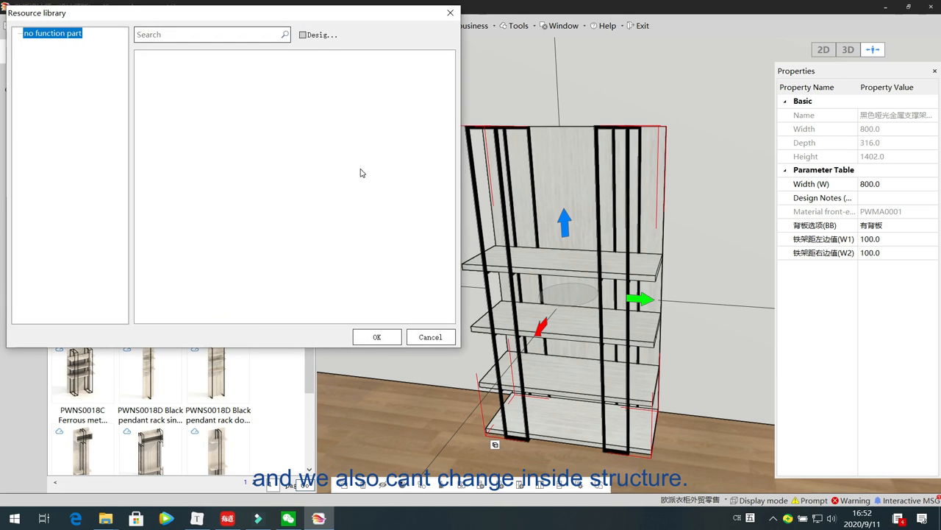
{"action": "left_click", "coordinate": [450, 13]}
{"action": "left_click", "coordinate": [368, 119]}
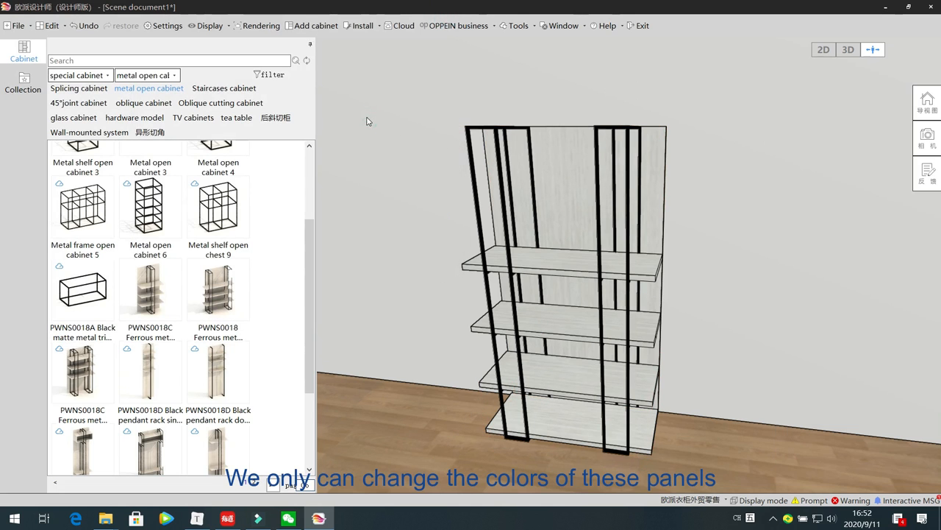
Browse the remaining metal open cabinet models and delete the double support frame cabinet from the room
{"action": "left_click", "coordinate": [547, 158]}
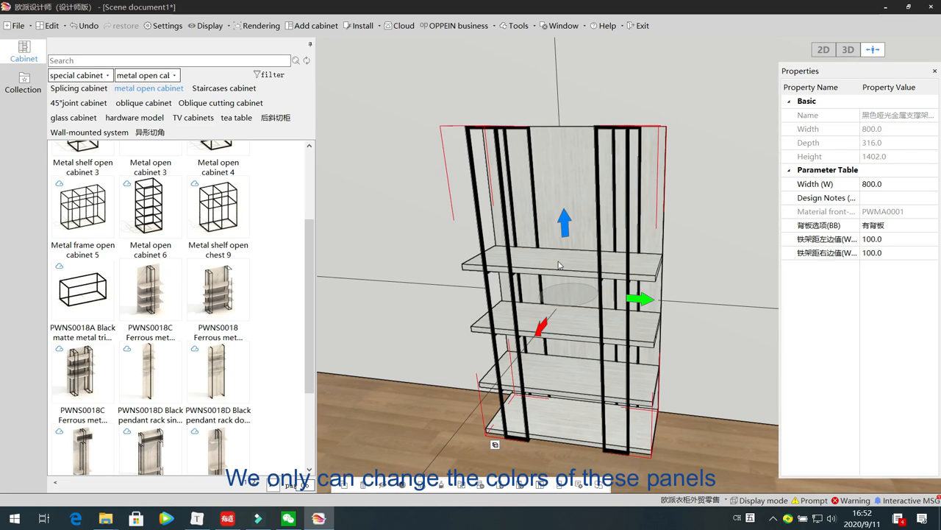
{"action": "left_click", "coordinate": [332, 220]}
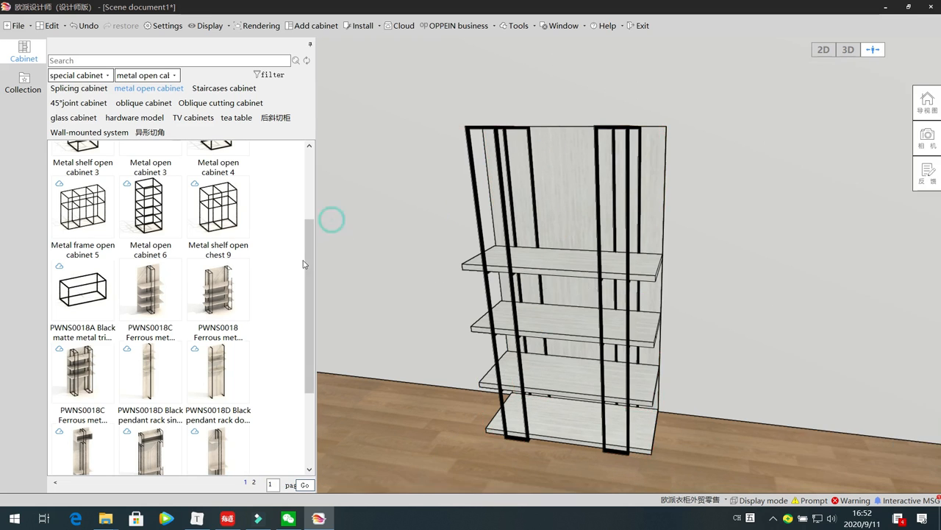
{"action": "left_click_drag", "start_coordinate": [309, 250], "coordinate": [306, 353]}
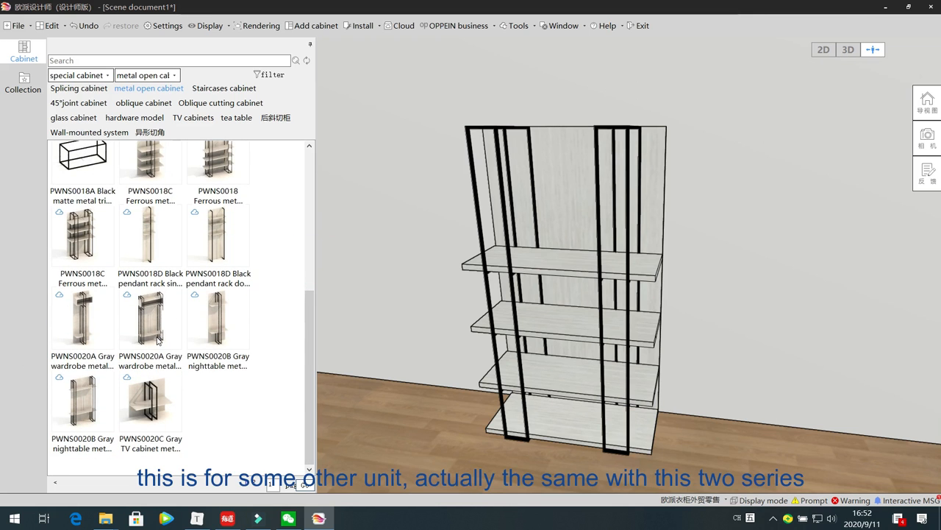
{"action": "mouse_move", "coordinate": [156, 339]}
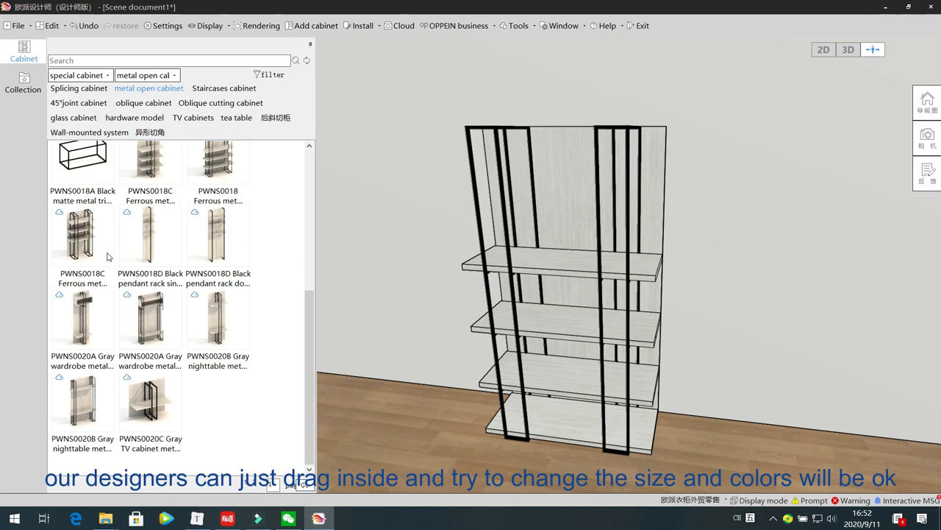
{"action": "left_click", "coordinate": [574, 221]}
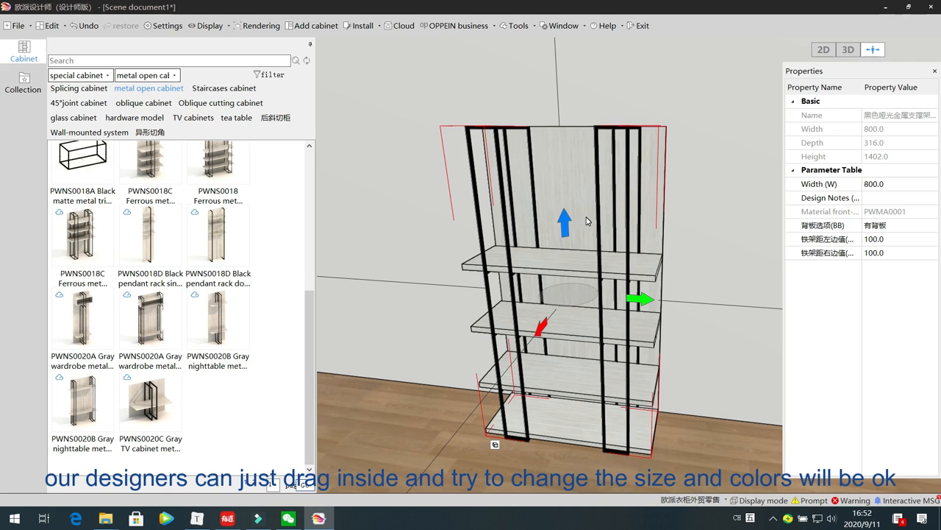
{"action": "key", "text": "Delete"}
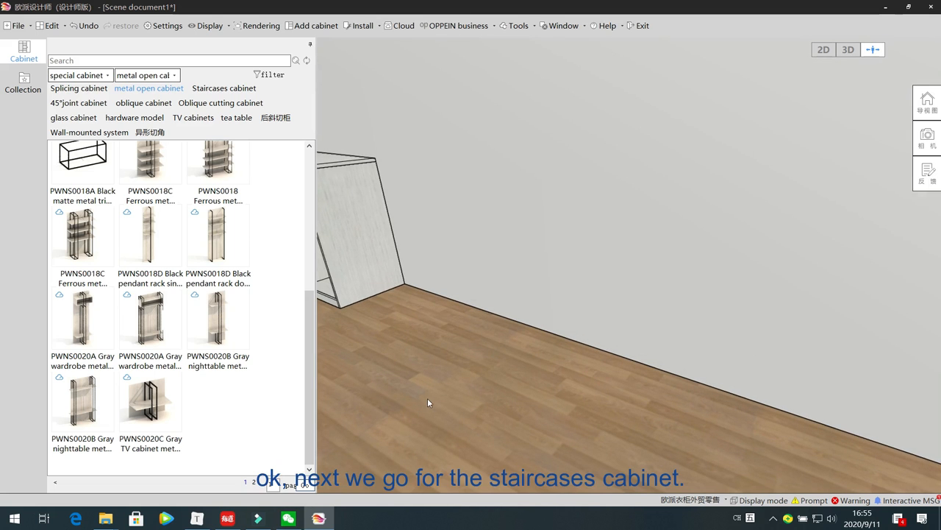
Show the Staircases cabinet category and place the Left inclined single staircase cabinet against the wall
{"action": "left_click", "coordinate": [225, 88]}
{"action": "left_click_drag", "start_coordinate": [364, 378], "coordinate": [465, 404]}
{"action": "left_click_drag", "start_coordinate": [75, 177], "coordinate": [78, 179]}
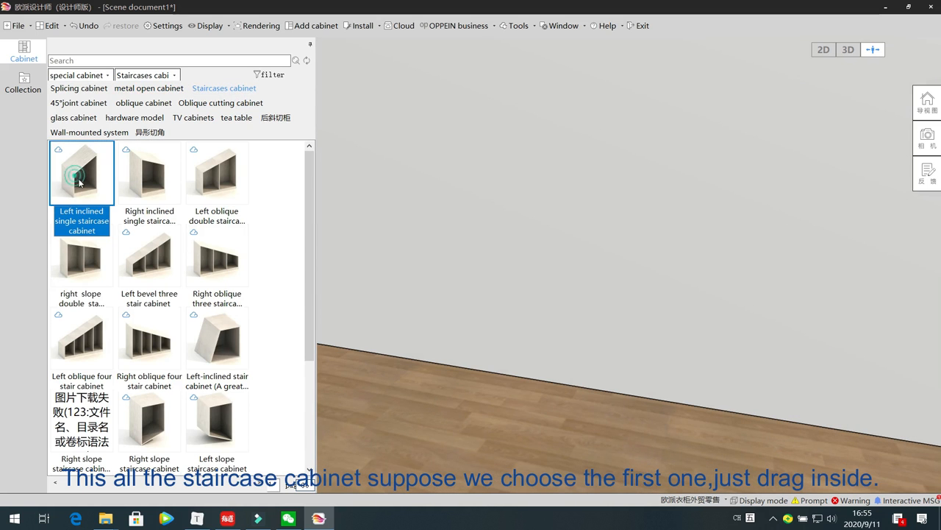
{"action": "left_click_drag", "start_coordinate": [167, 209], "coordinate": [543, 384]}
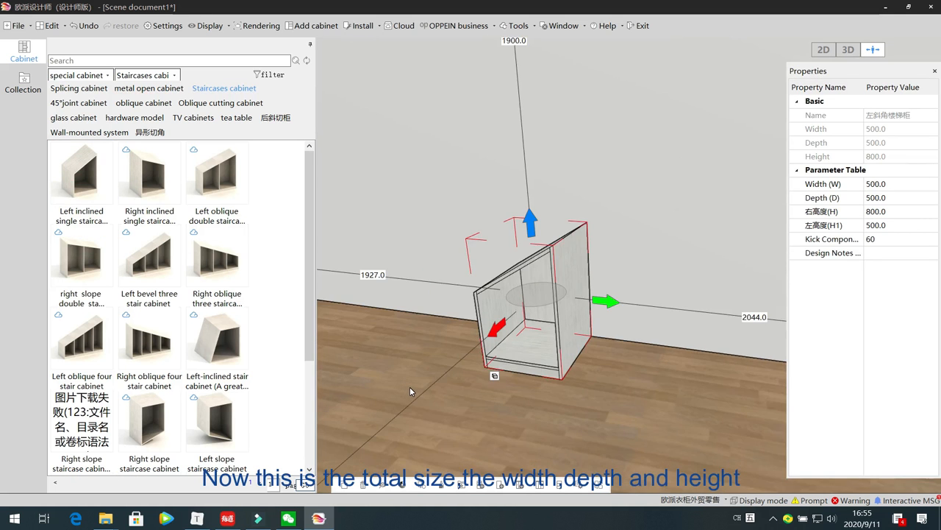
Set the staircase cabinet's right height (H) to 1000
{"action": "left_click_drag", "start_coordinate": [498, 381], "coordinate": [595, 375]}
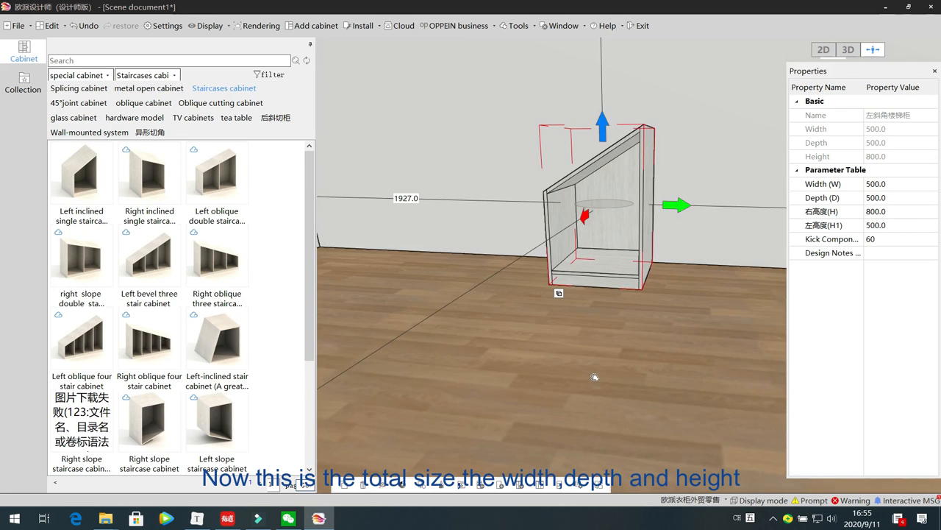
{"action": "left_click", "coordinate": [914, 212]}
{"action": "type", "text": "1000"}
{"action": "key", "text": "Return"}
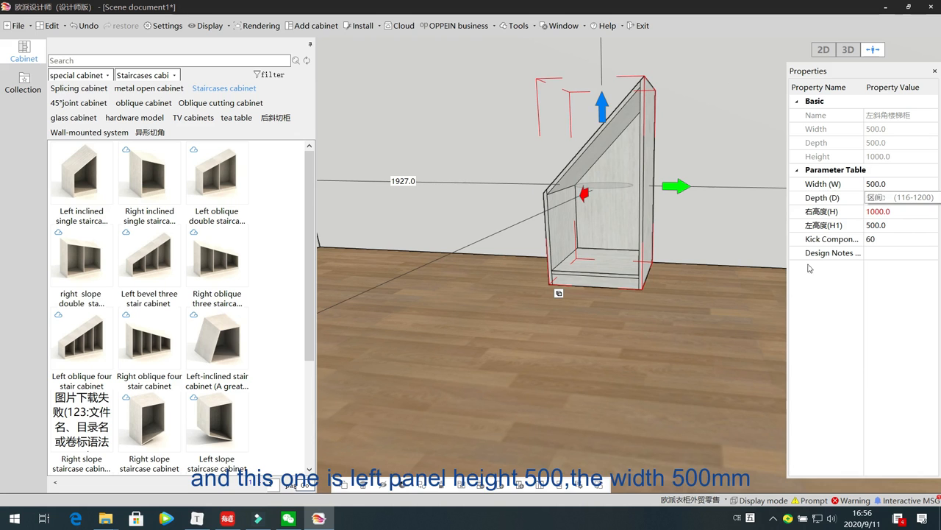
Set the staircase cabinet's left height (H1) to 400 to test the slope angle limit
{"action": "left_click", "coordinate": [574, 370]}
{"action": "middle_click_drag", "start_coordinate": [574, 370], "coordinate": [615, 375]}
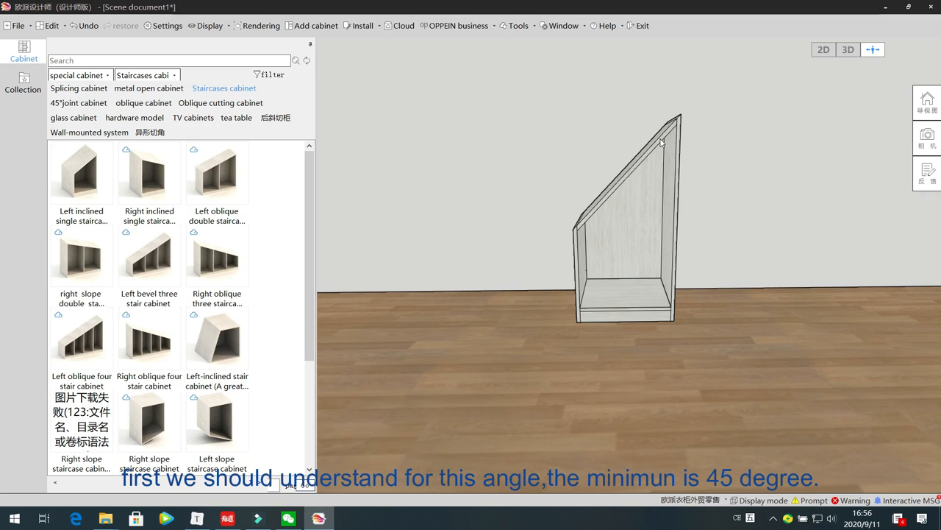
{"action": "left_click", "coordinate": [642, 238]}
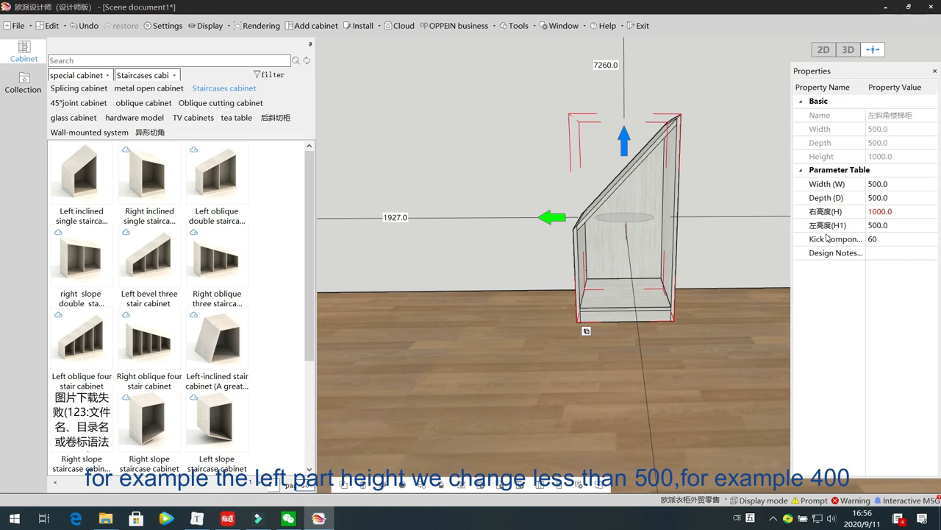
{"action": "left_click", "coordinate": [896, 226]}
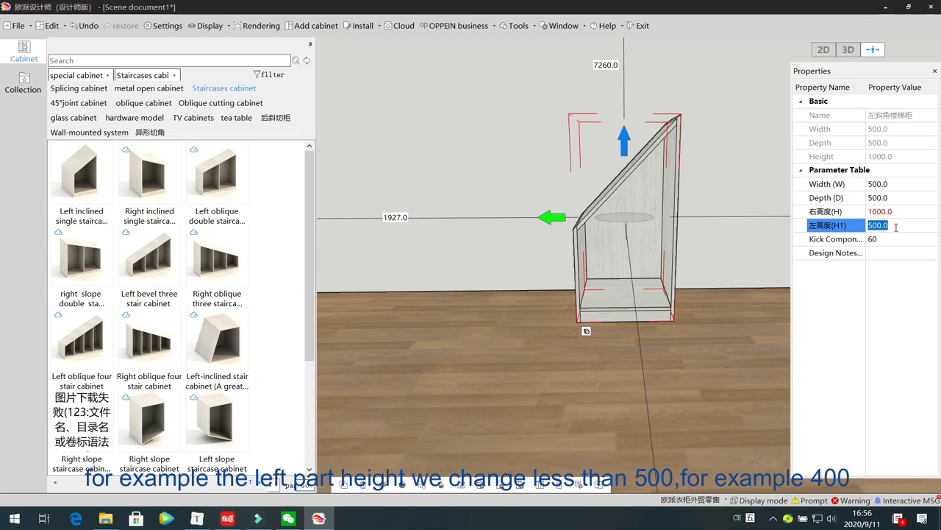
{"action": "type", "text": "400"}
{"action": "key", "text": "Return"}
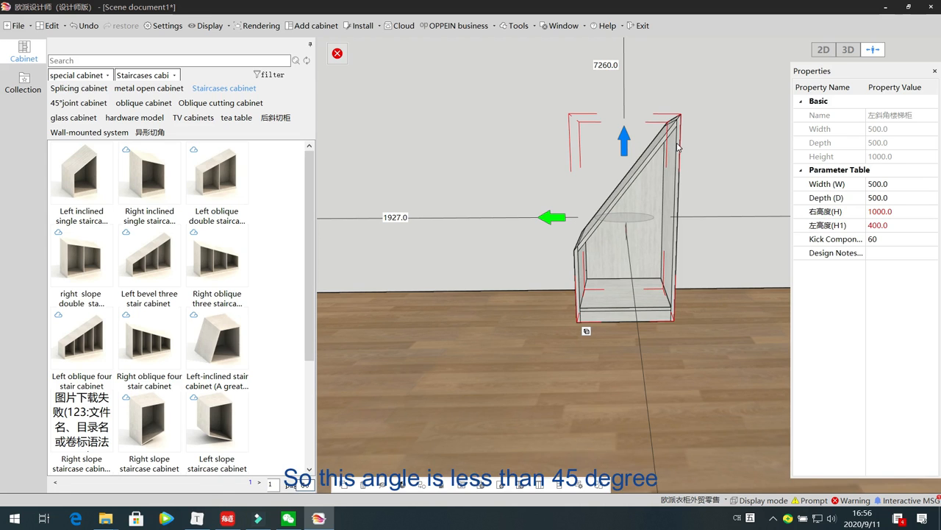
Read the process inspection warnings about the staircase cabinet's bevel angle and close the list
{"action": "left_click", "coordinate": [338, 56]}
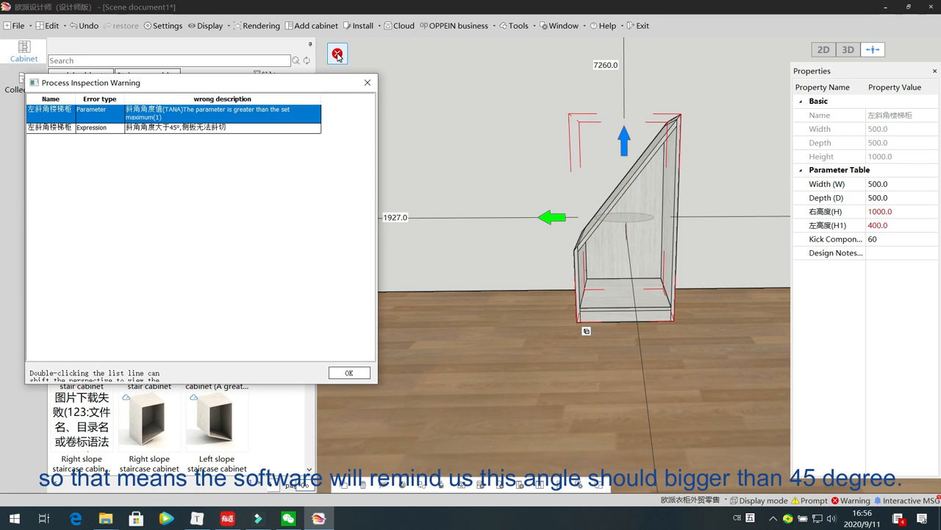
{"action": "left_click", "coordinate": [247, 129]}
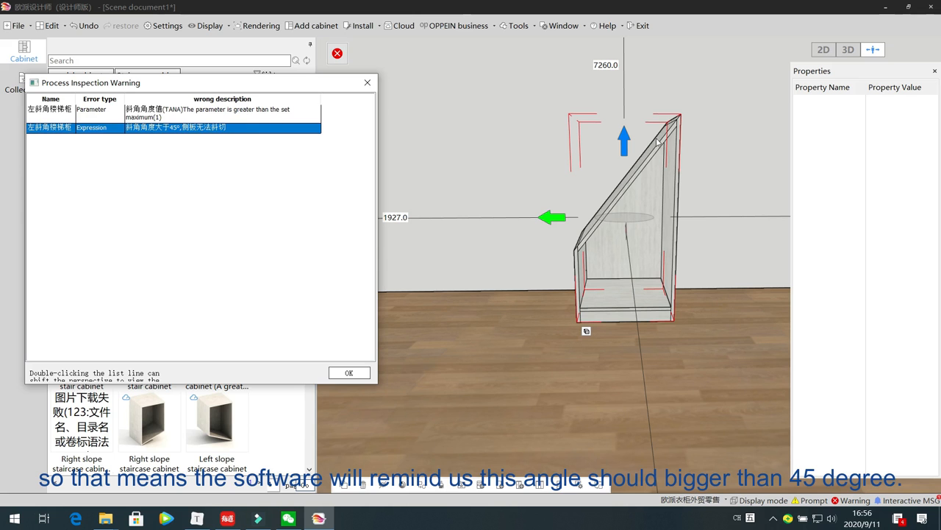
{"action": "left_click", "coordinate": [362, 373]}
Set the staircase cabinet's left height (H1) to 600 and dismiss the save reminder
{"action": "left_click", "coordinate": [604, 302]}
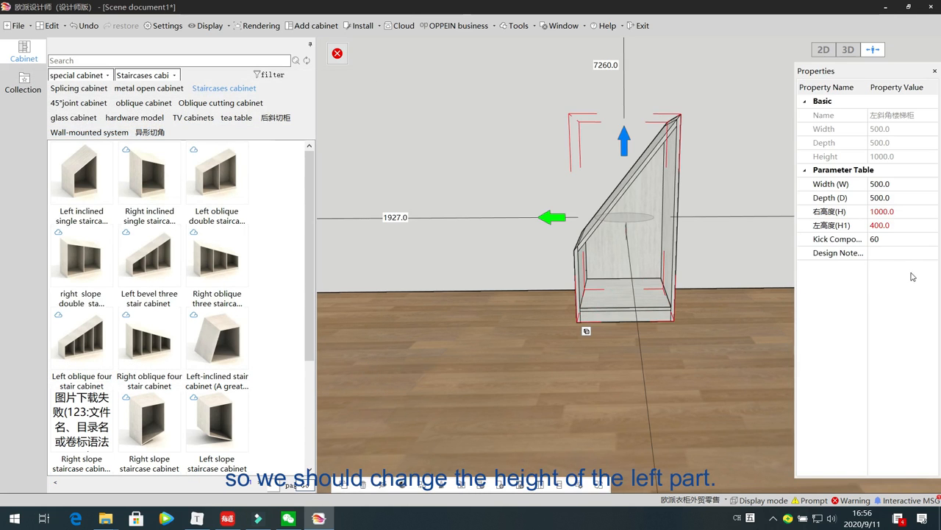
{"action": "left_click", "coordinate": [908, 230]}
{"action": "type", "text": "6"}
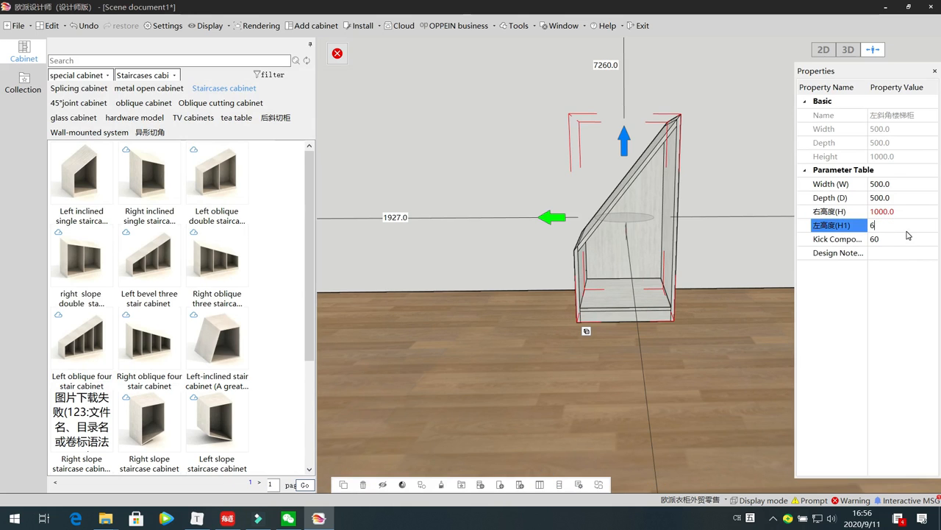
{"action": "type", "text": "00"}
{"action": "key", "text": "Return"}
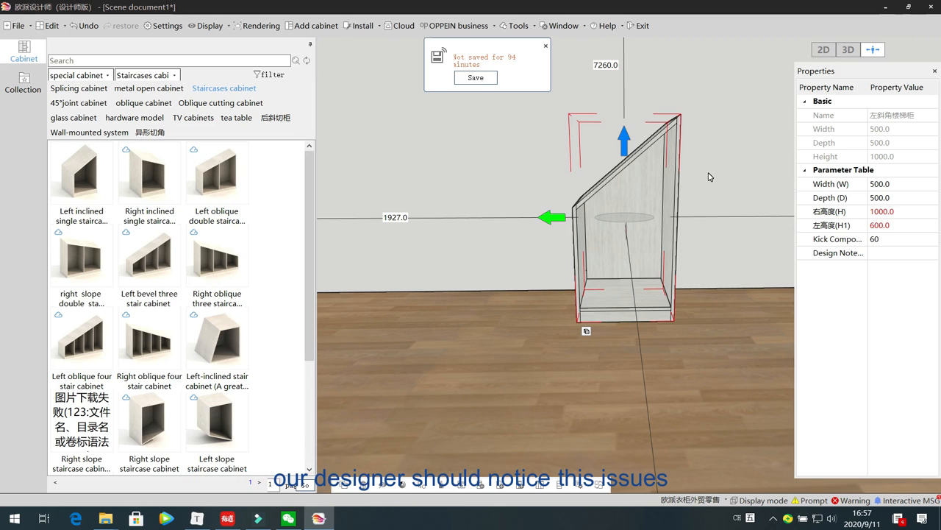
{"action": "left_click", "coordinate": [546, 48]}
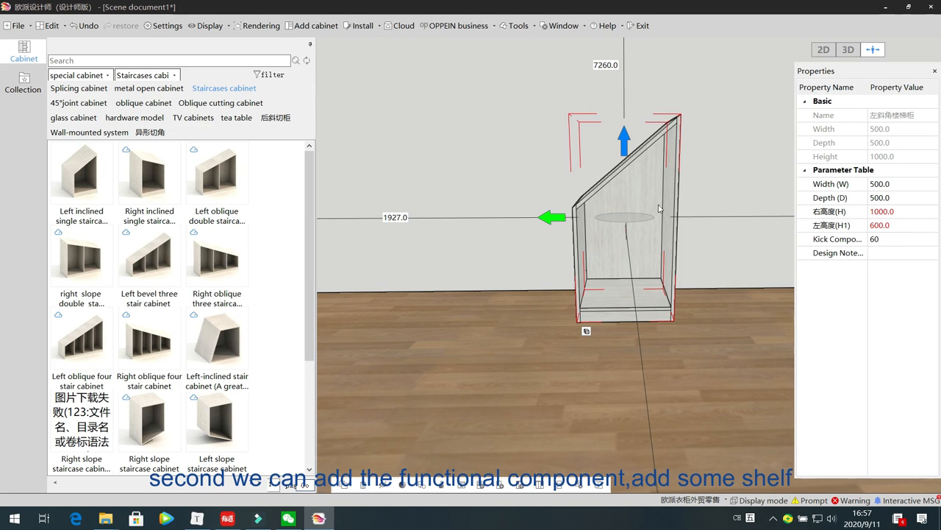
Place a solid horizontal layer shelf from the Layer riser components inside the staircase cabinet and close the resource library
{"action": "key", "text": "k"}
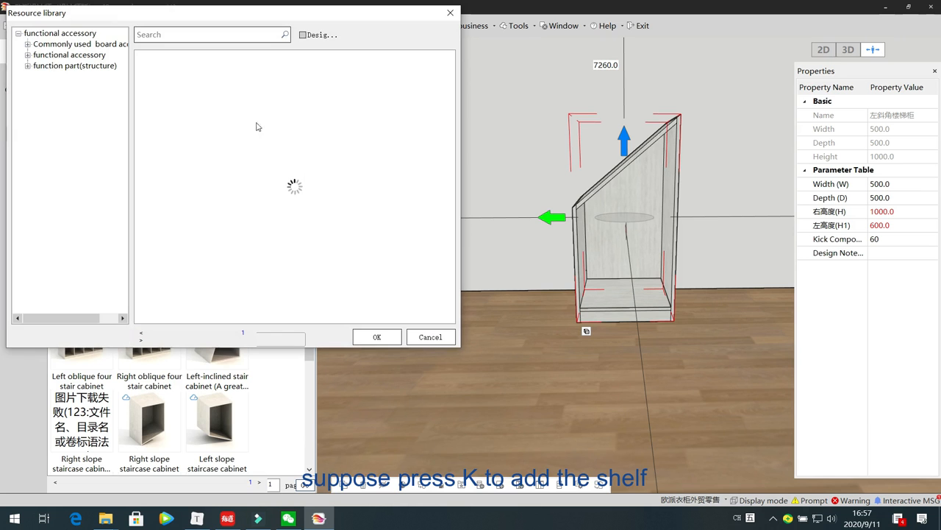
{"action": "left_click", "coordinate": [28, 45]}
{"action": "left_click", "coordinate": [60, 55]}
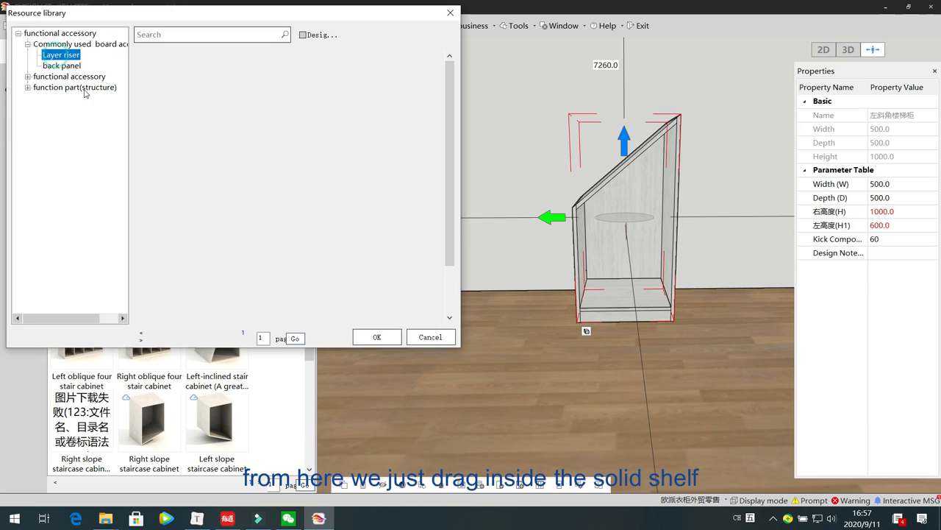
{"action": "left_click", "coordinate": [173, 89]}
{"action": "double_click", "coordinate": [164, 89]}
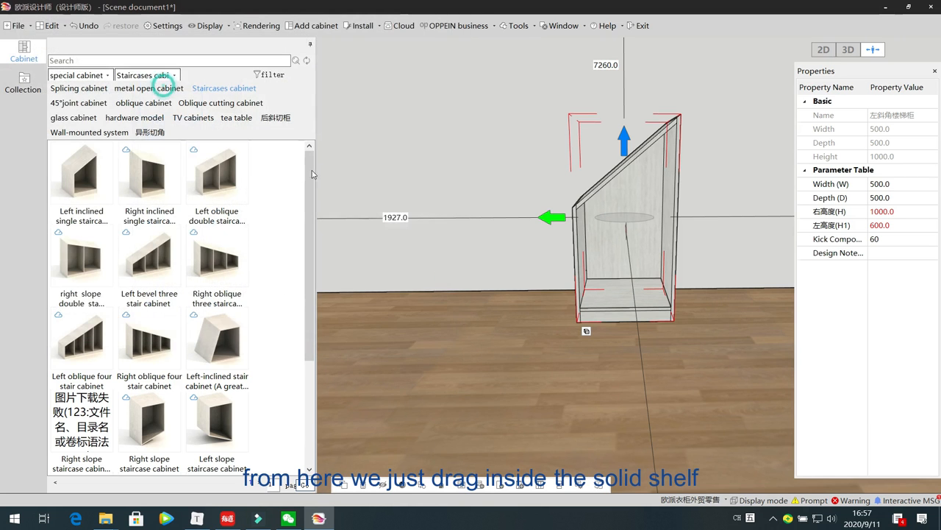
{"action": "left_click", "coordinate": [611, 230]}
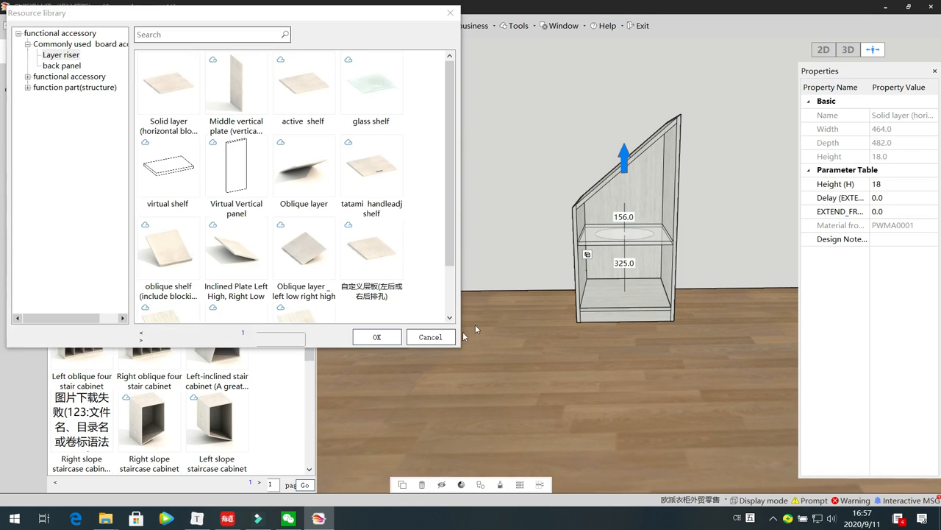
{"action": "left_click", "coordinate": [428, 337]}
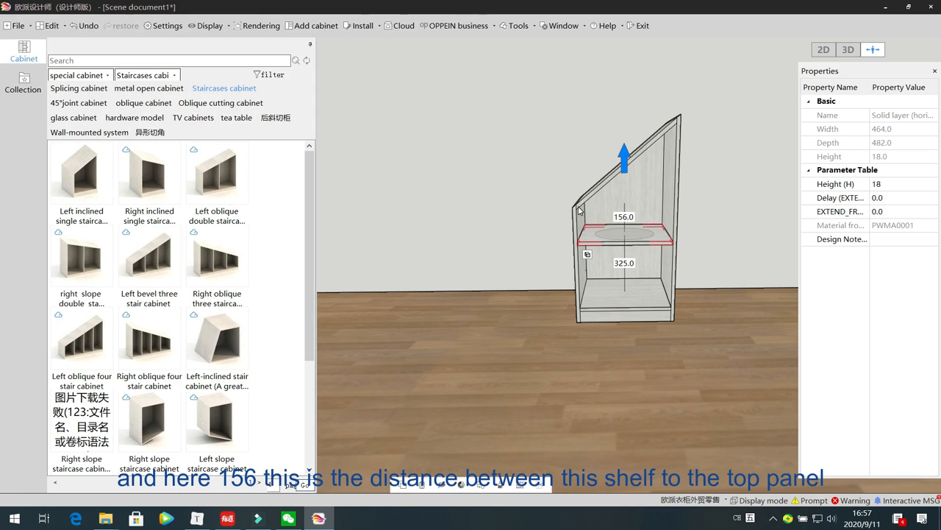
Set the distance between the solid shelf and the cabinet's top panel to 0
{"action": "double_click", "coordinate": [624, 217]}
{"action": "type", "text": "0"}
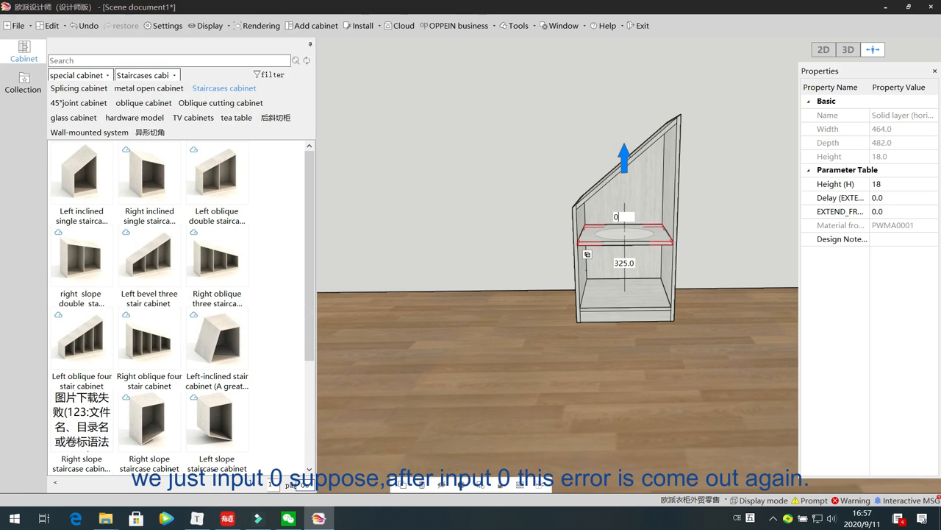
Set the gap above the shelf to 0 mm and examine the entries in the process inspection warning
{"action": "key", "text": "Return"}
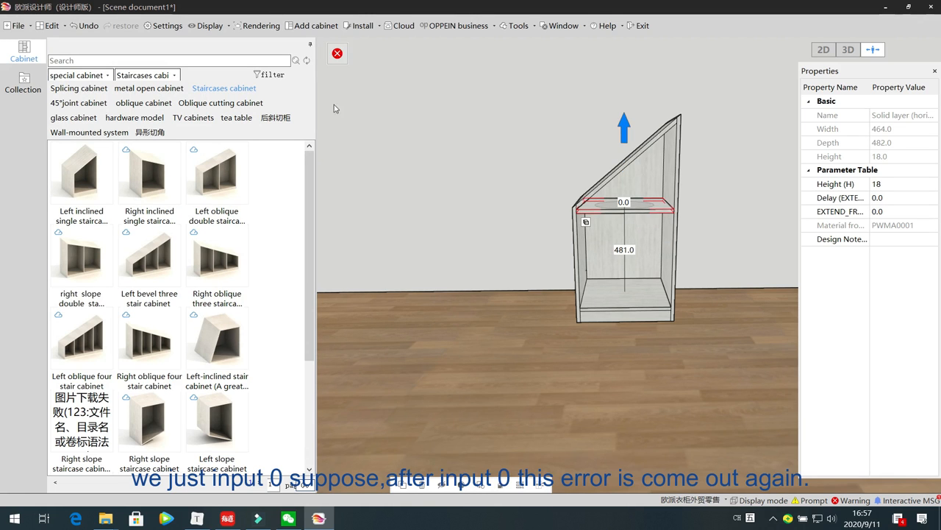
{"action": "left_click", "coordinate": [335, 55]}
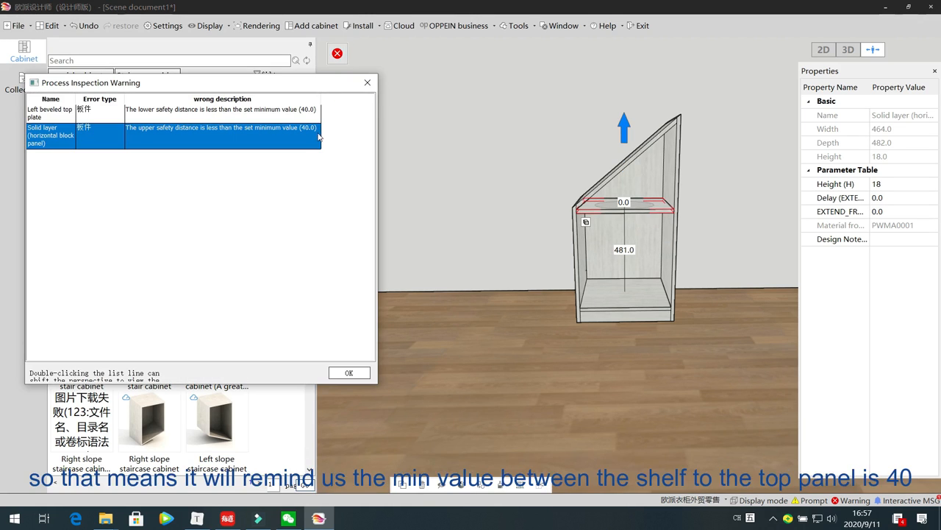
{"action": "left_click", "coordinate": [267, 118]}
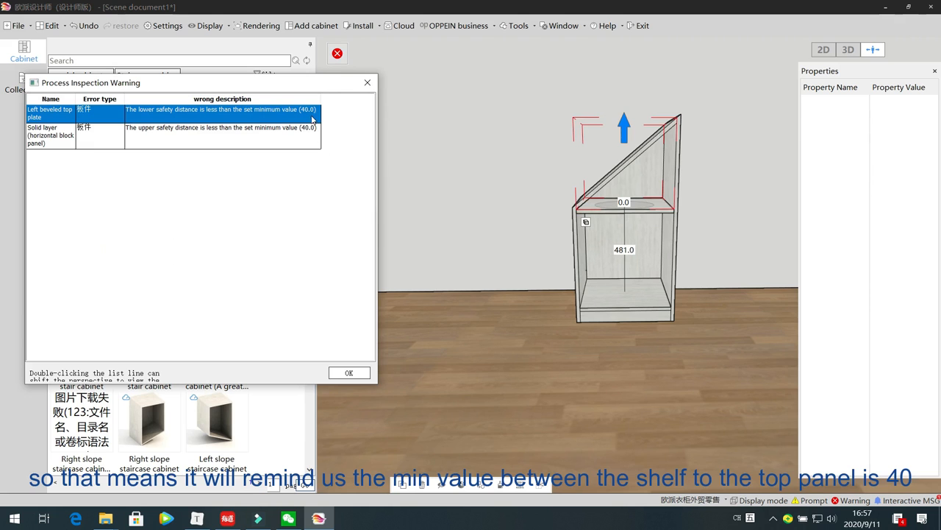
{"action": "left_click", "coordinate": [366, 83]}
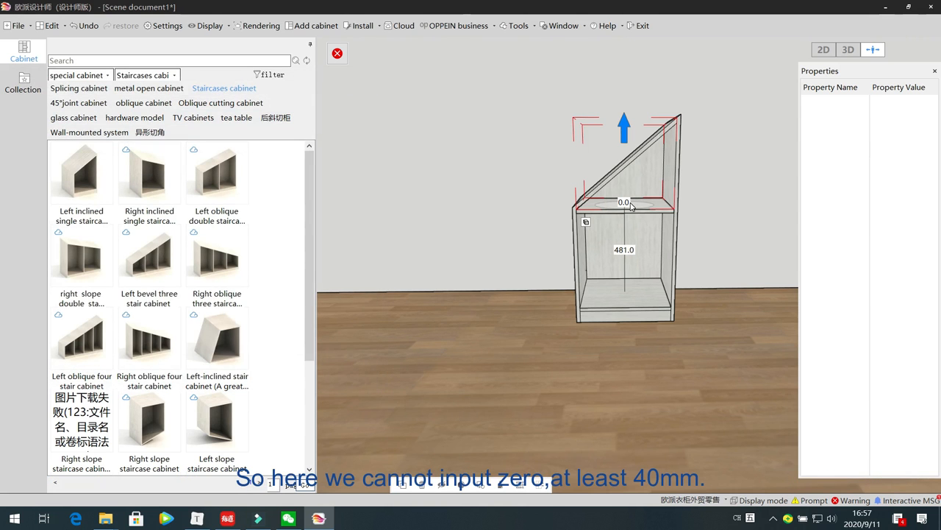
Try a 40 mm gap above the shelf, followed by a distance of 500 mm below it
{"action": "double_click", "coordinate": [630, 202]}
{"action": "type", "text": "40"}
{"action": "key", "text": "Return"}
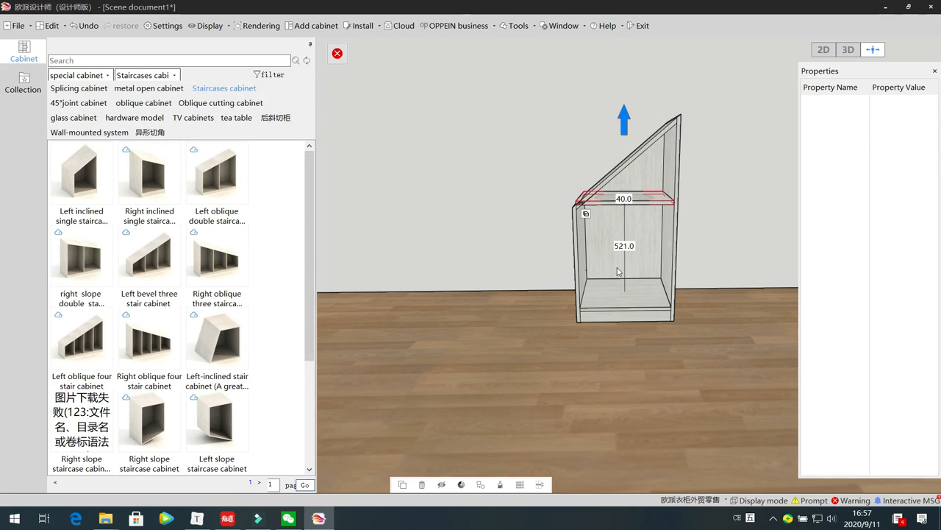
{"action": "double_click", "coordinate": [618, 248]}
{"action": "type", "text": "500"}
{"action": "key", "text": "Return"}
Set the distance below the shelf to 400 mm, then the gap above it to 40 mm
{"action": "double_click", "coordinate": [625, 247]}
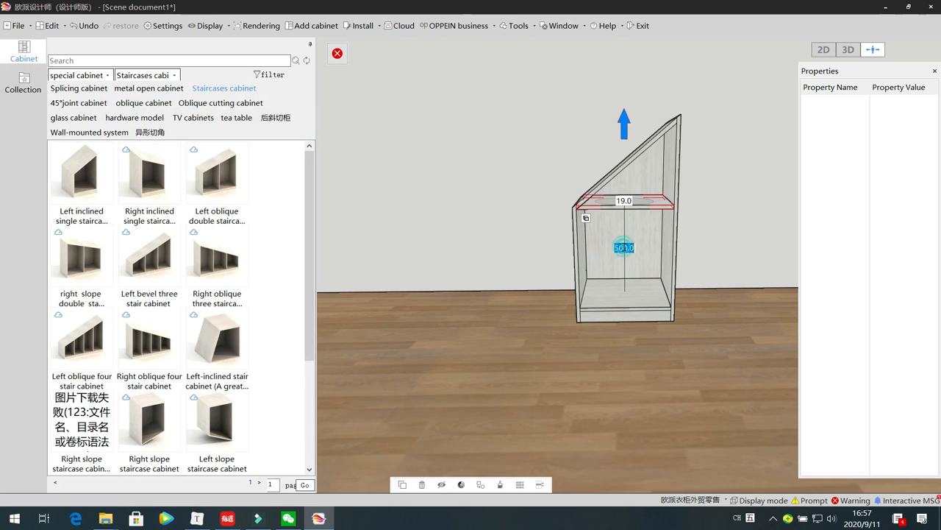
{"action": "type", "text": "400"}
{"action": "key", "text": "Return"}
{"action": "double_click", "coordinate": [625, 211]}
{"action": "type", "text": "40"}
{"action": "key", "text": "Return"}
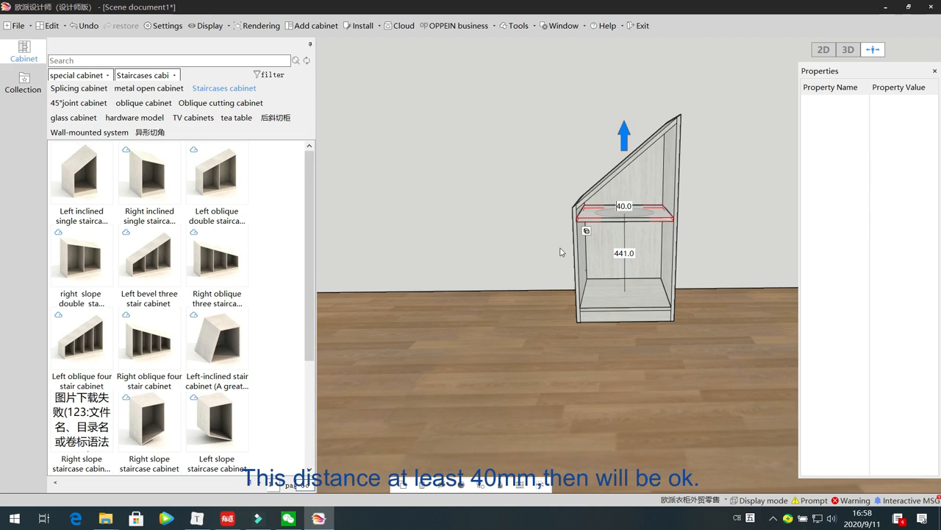
Try a 39 mm gap above the shelf, then set it back to 40 mm and deselect the shelf
{"action": "double_click", "coordinate": [624, 206]}
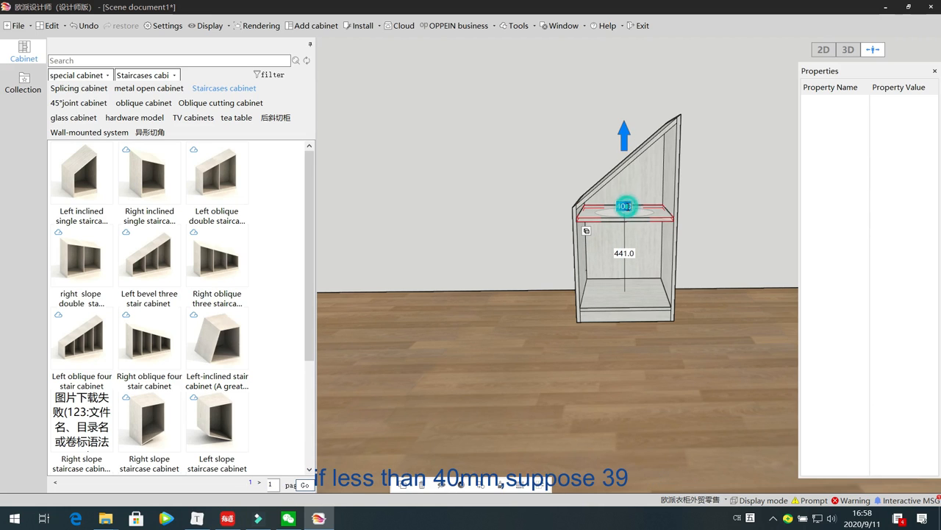
{"action": "type", "text": "39"}
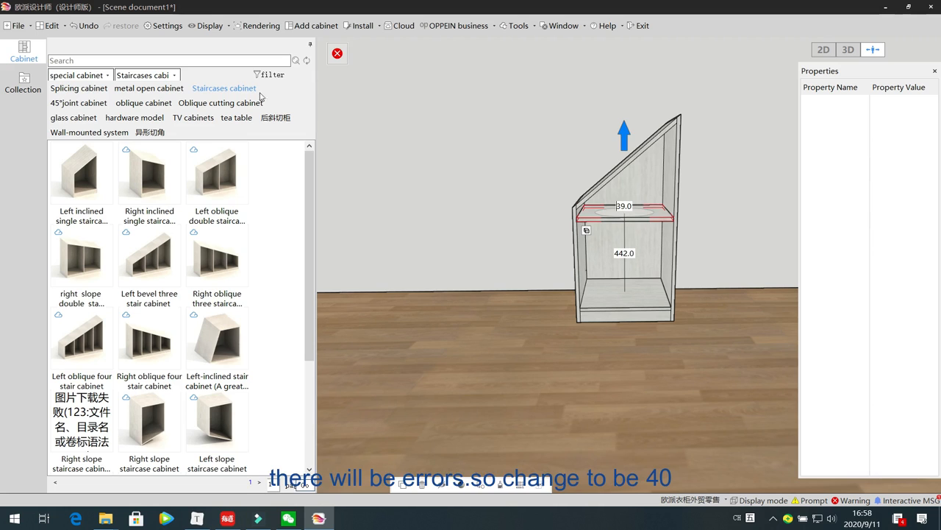
{"action": "key", "text": "Return"}
{"action": "double_click", "coordinate": [624, 206]}
{"action": "type", "text": "40"}
{"action": "key", "text": "Return"}
{"action": "left_click", "coordinate": [488, 317]}
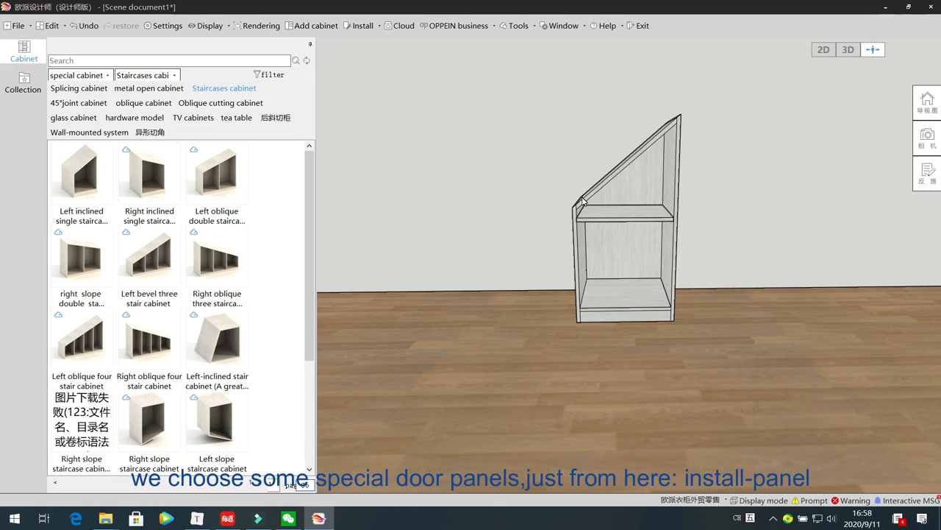
Install the single-door "Left door" on the cabinet, bounded by its sloped top, bottom, left and right panels
{"action": "left_click", "coordinate": [361, 25]}
{"action": "left_click", "coordinate": [375, 46]}
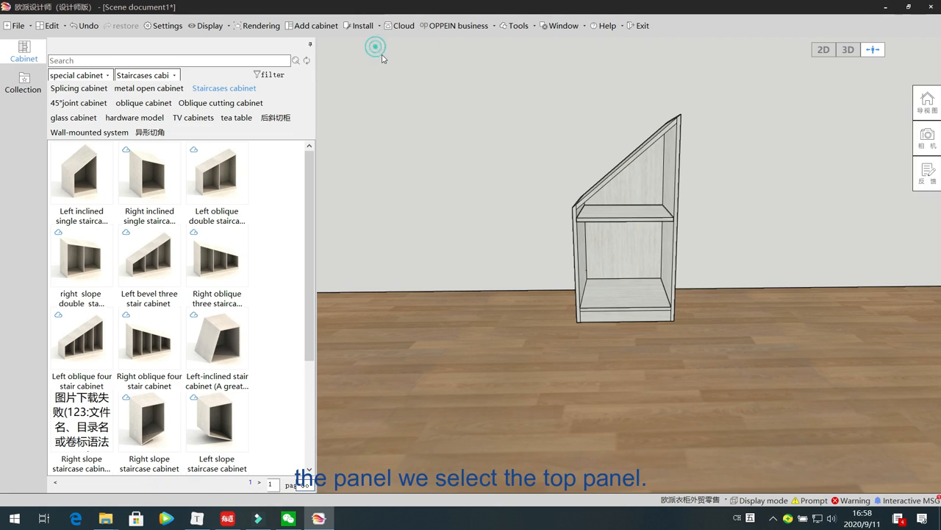
{"action": "left_click", "coordinate": [622, 165]}
{"action": "left_click", "coordinate": [635, 313]}
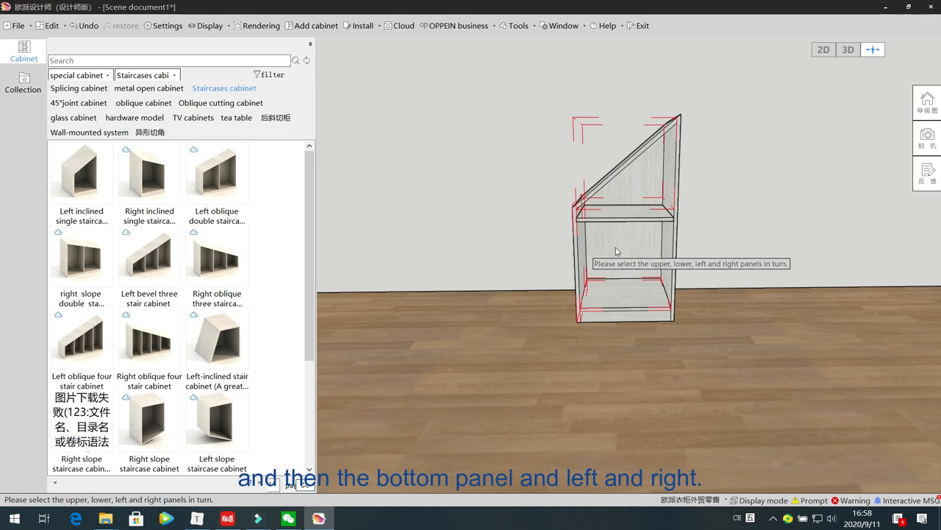
{"action": "left_click", "coordinate": [674, 245]}
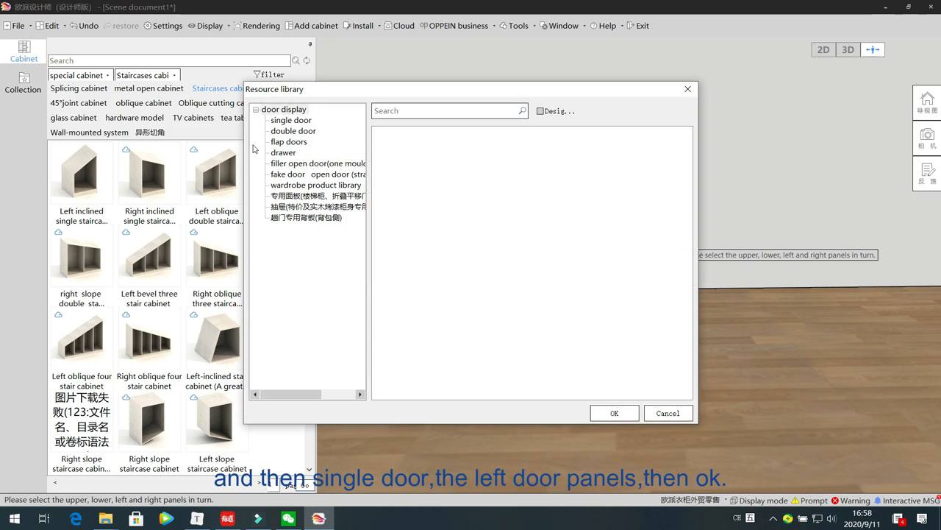
{"action": "left_click", "coordinate": [292, 121]}
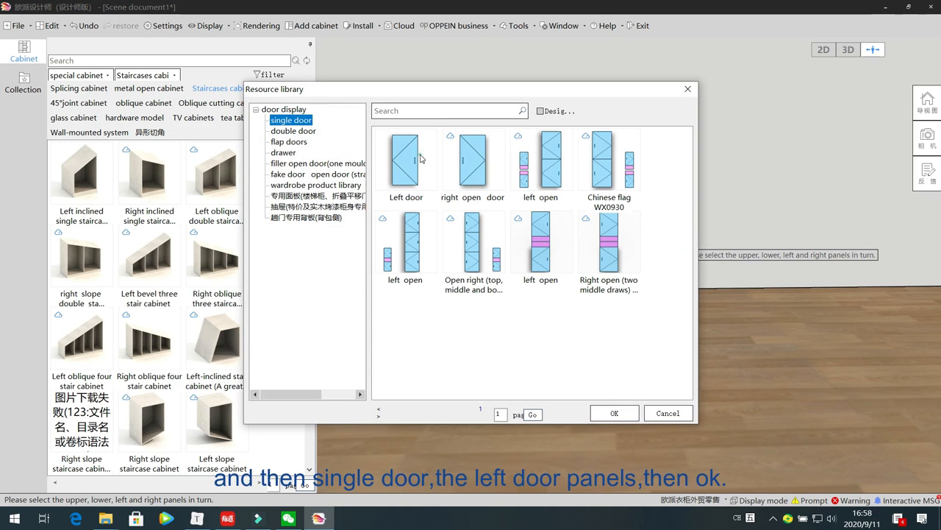
{"action": "left_click", "coordinate": [421, 159]}
{"action": "left_click", "coordinate": [624, 409]}
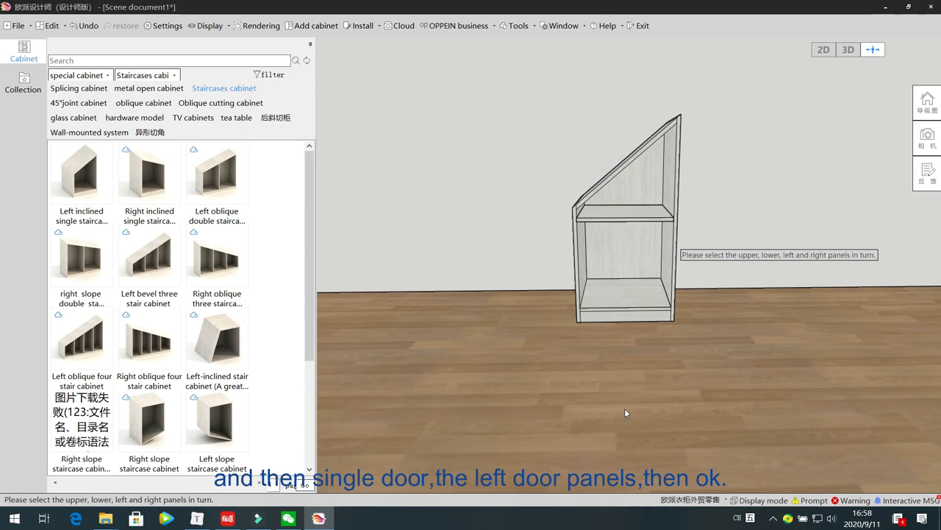
Delete the rectangular door panel from the front of the staircase cabinet
{"action": "left_click", "coordinate": [631, 263]}
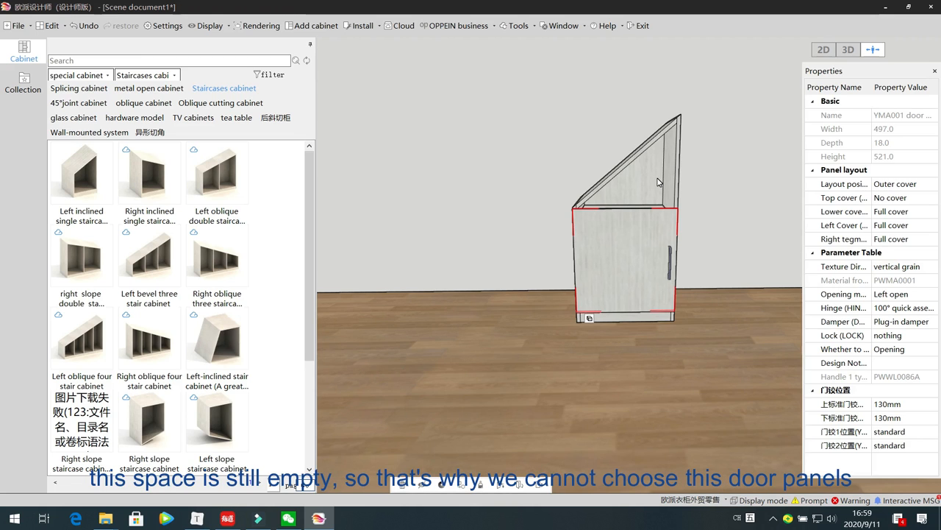
{"action": "left_click", "coordinate": [633, 253]}
{"action": "key", "text": "Delete"}
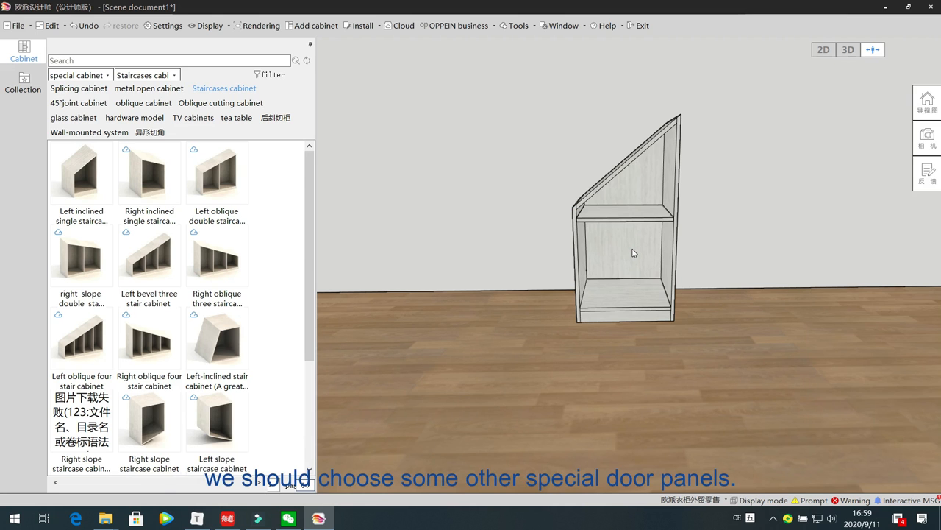
Install the special staircase door YMA001门板(楼梯柜专用) between the cabinet's sloped top, bottom, left and right panels
{"action": "left_click", "coordinate": [359, 26]}
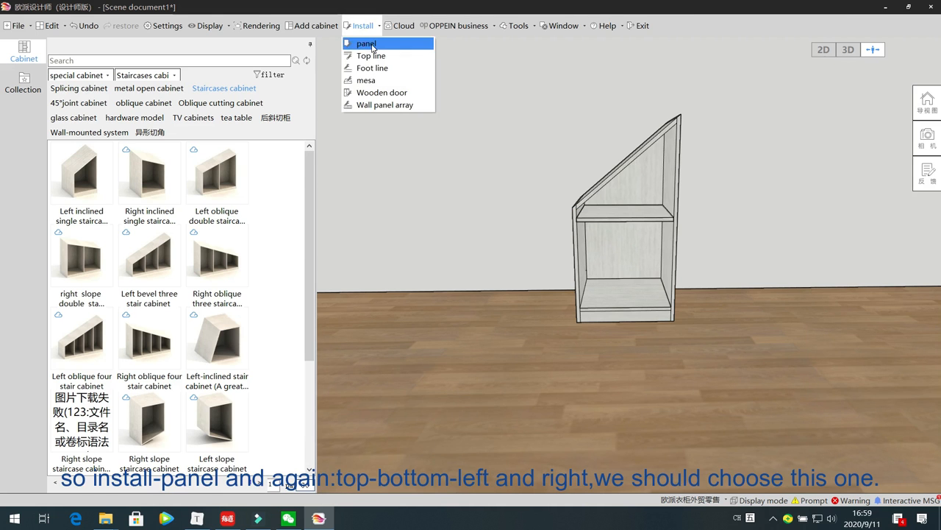
{"action": "left_click", "coordinate": [372, 42]}
{"action": "left_click", "coordinate": [626, 159]}
{"action": "left_click", "coordinate": [620, 299]}
{"action": "left_click", "coordinate": [578, 257]}
{"action": "left_click", "coordinate": [670, 259]}
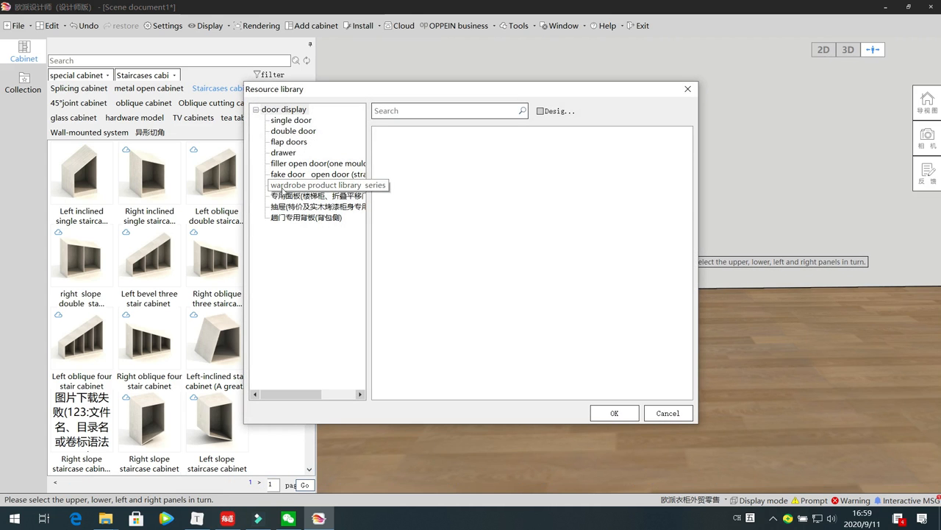
{"action": "left_click", "coordinate": [310, 197]}
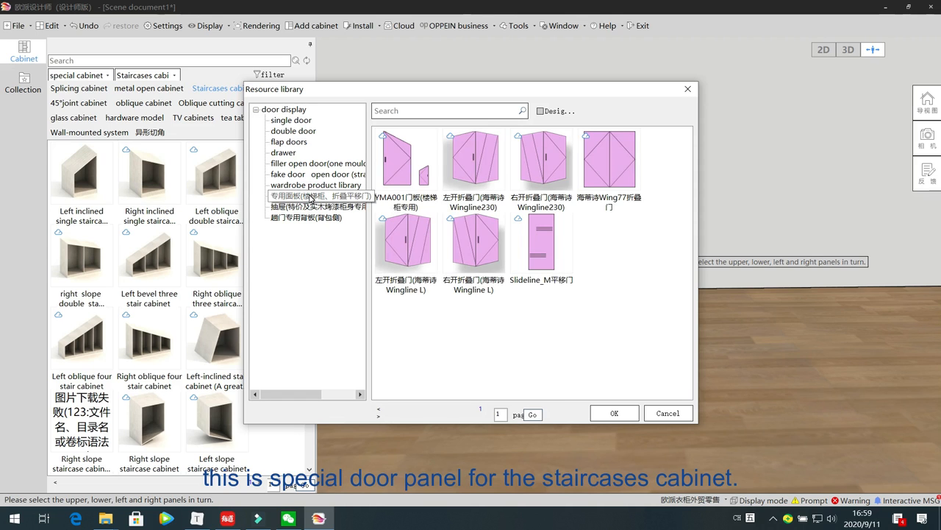
{"action": "left_click", "coordinate": [404, 156]}
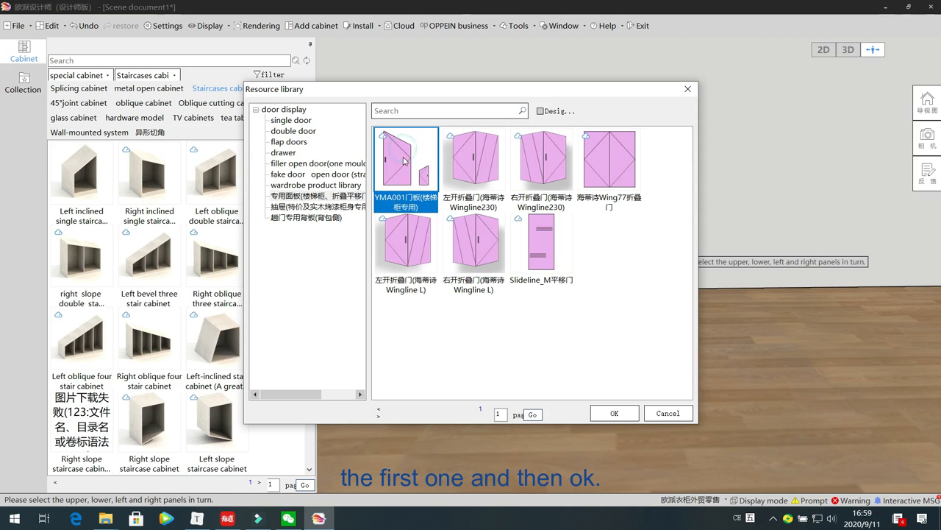
{"action": "left_click", "coordinate": [615, 414]}
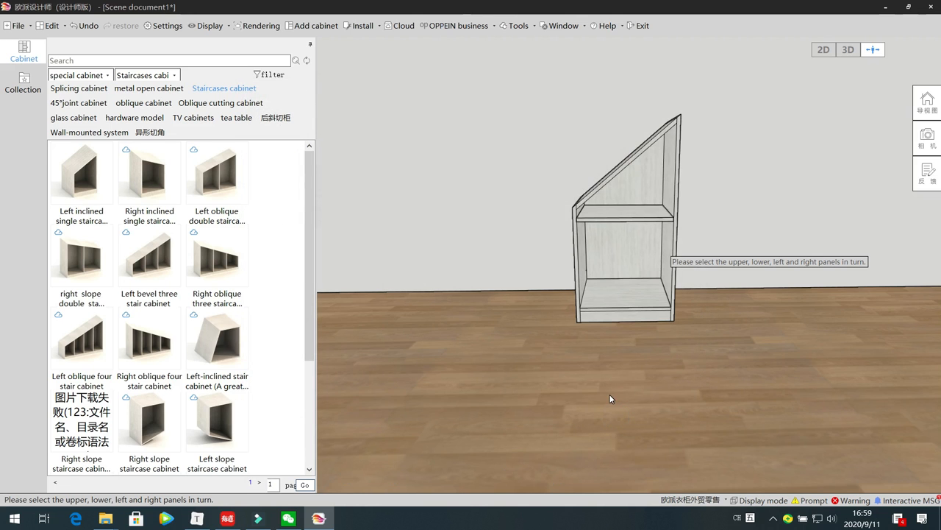
{"action": "left_click", "coordinate": [621, 359]}
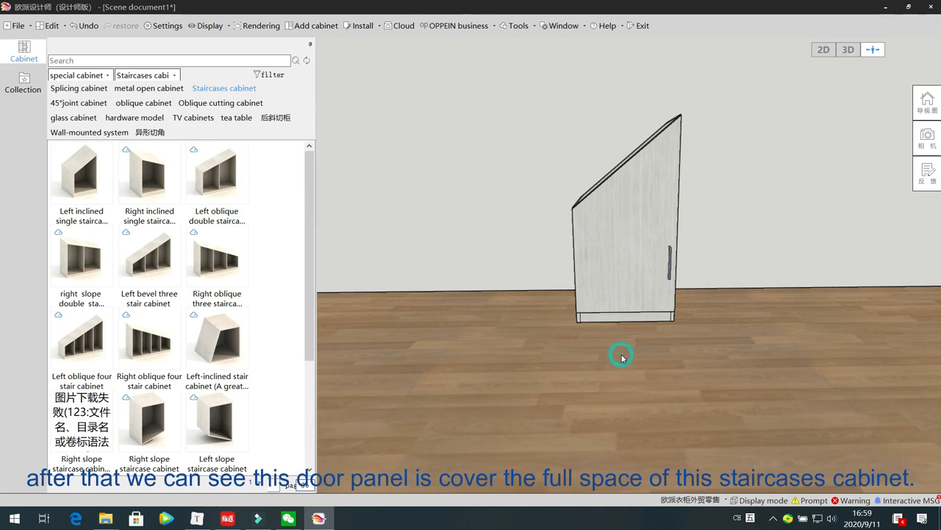
Remove the sloped YMA001 door panel from the staircase cabinet to expose its interior
{"action": "left_click", "coordinate": [651, 236]}
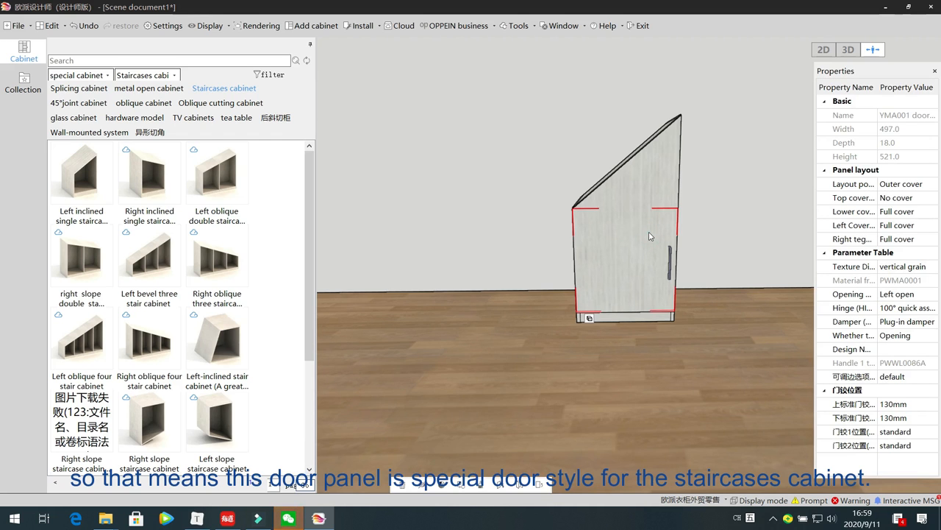
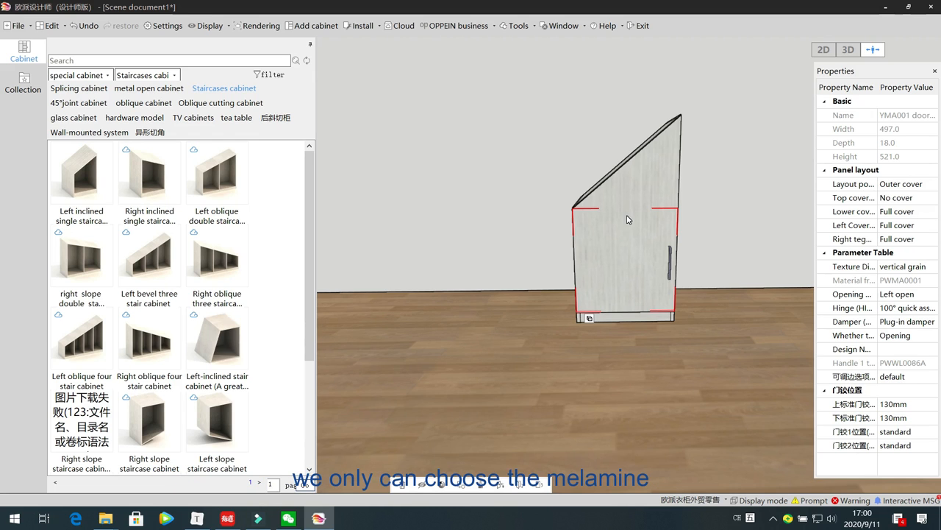
{"action": "left_click", "coordinate": [654, 213]}
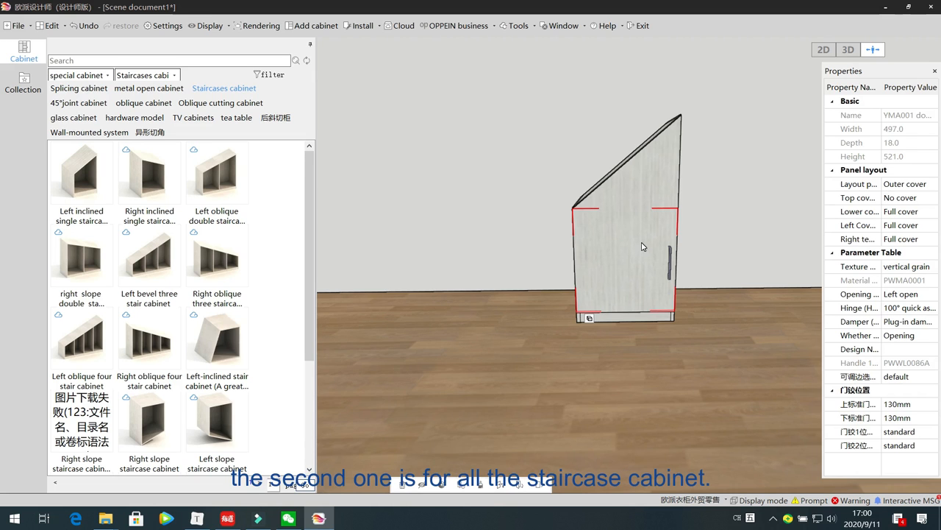
{"action": "middle_click_drag", "start_coordinate": [611, 264], "coordinate": [611, 270]}
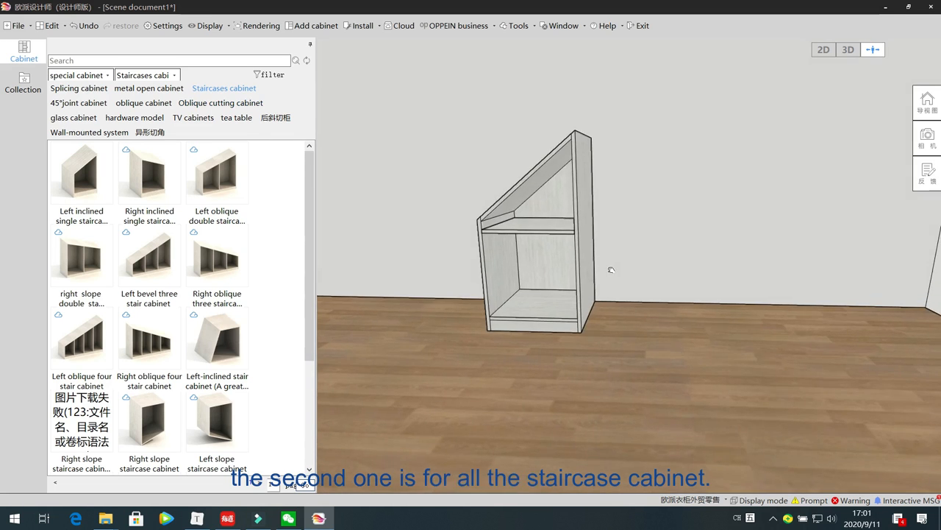
Inspect the height properties of the cabinet's left and right side panels
{"action": "left_click", "coordinate": [491, 253]}
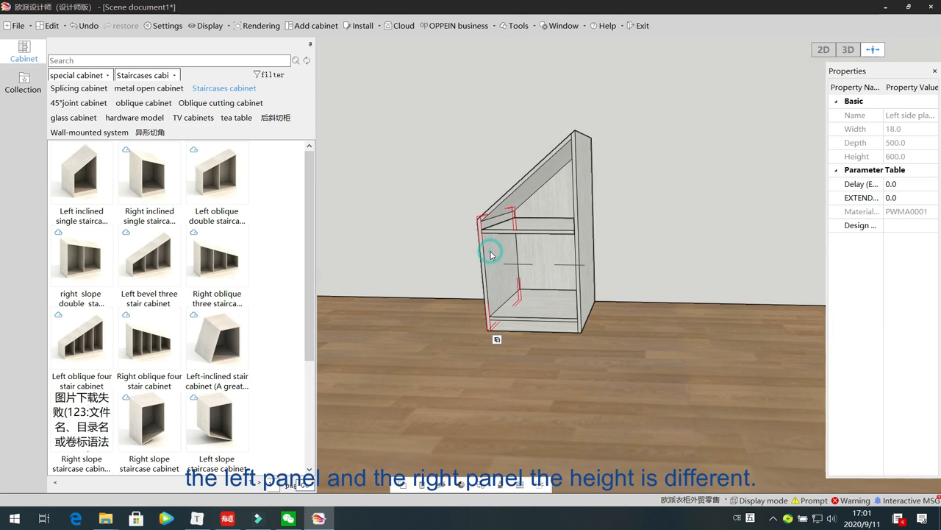
{"action": "left_click", "coordinate": [588, 217]}
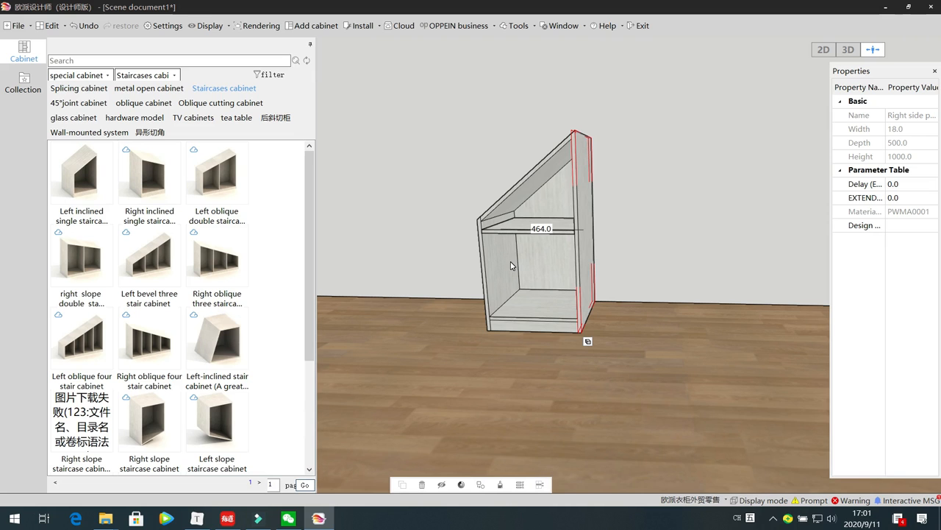
{"action": "left_click", "coordinate": [495, 369]}
Compare the single, double and three-column staircase cabinet models in the library
{"action": "left_click", "coordinate": [211, 181]}
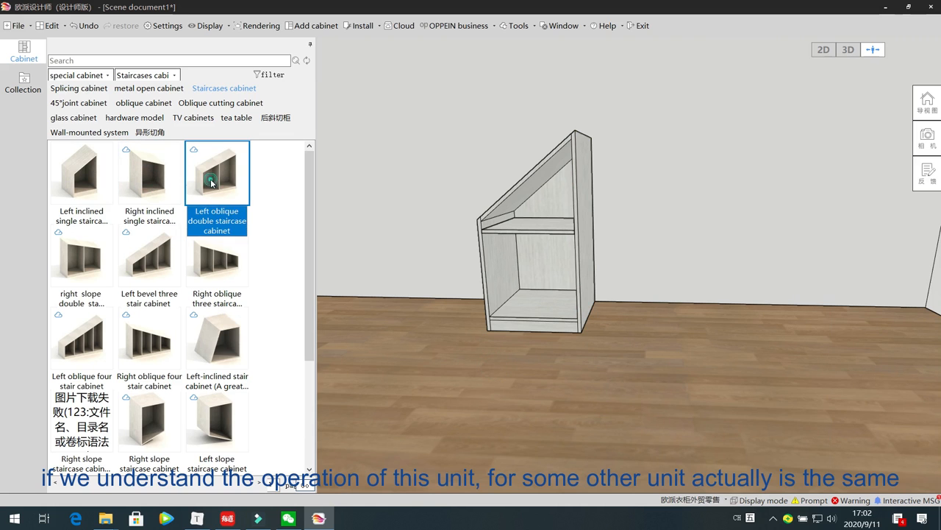
{"action": "left_click", "coordinate": [82, 254]}
{"action": "left_click", "coordinate": [149, 256]}
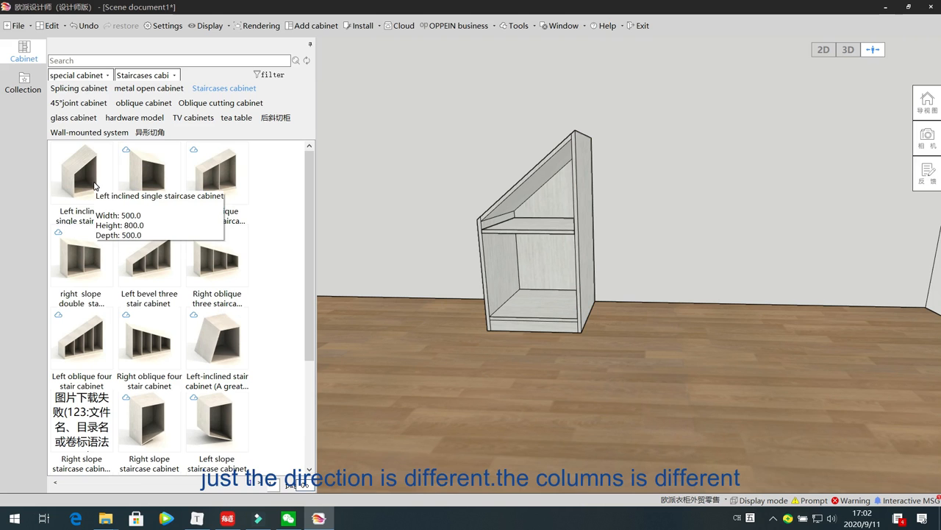
{"action": "left_click", "coordinate": [94, 186]}
{"action": "left_click", "coordinate": [225, 173]}
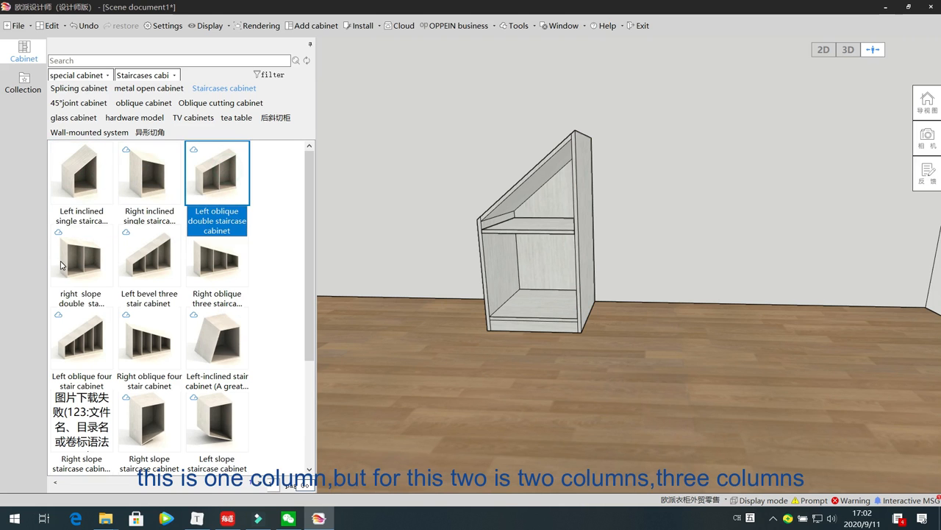
{"action": "left_click", "coordinate": [62, 266]}
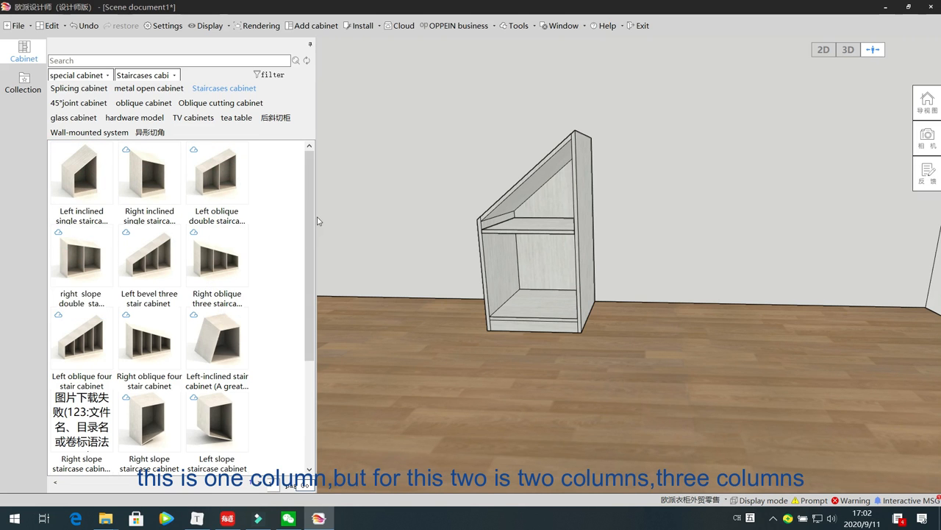
Delete the staircase cabinet and place the library's Left-inclined stair cabinet against the wall instead
{"action": "scroll", "coordinate": [313, 225], "scroll_direction": "down", "scroll_amount": 1}
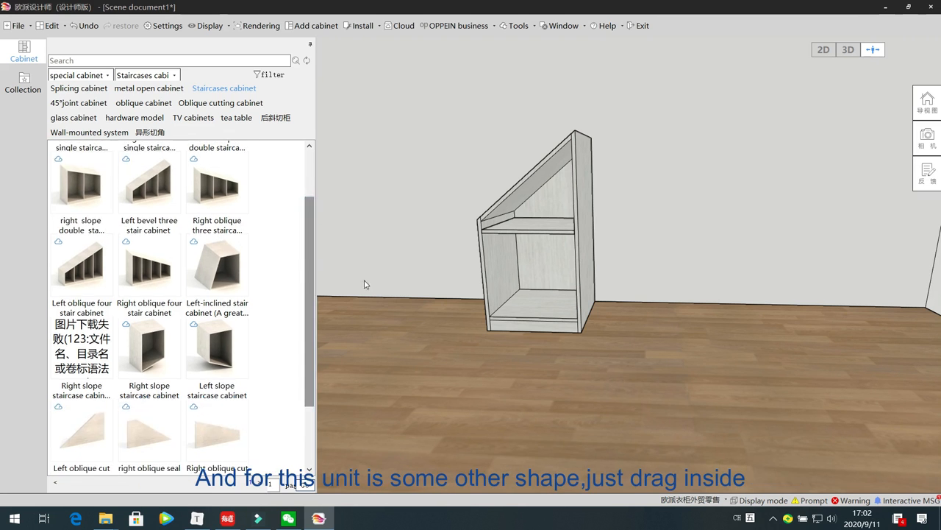
{"action": "left_click", "coordinate": [468, 231]}
{"action": "key", "text": "Delete"}
{"action": "left_click_drag", "start_coordinate": [231, 268], "coordinate": [621, 285]}
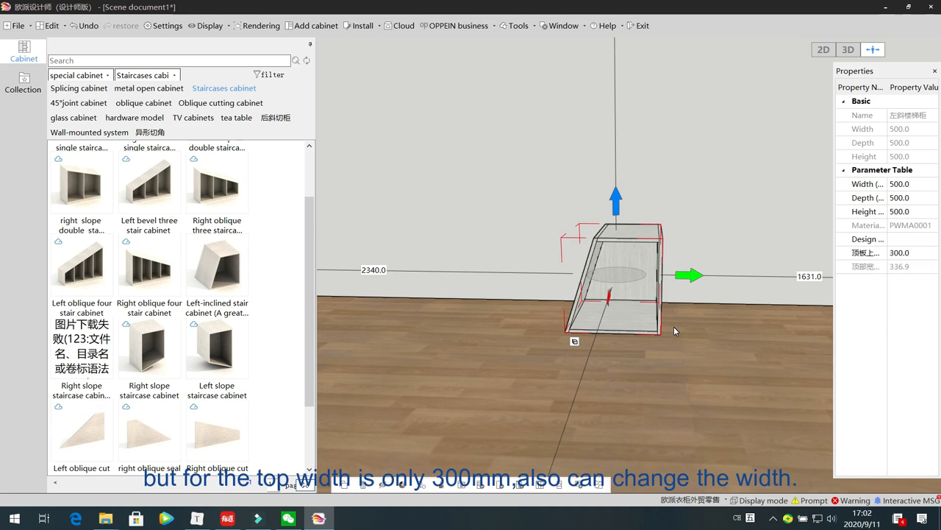
Set the top panel width of the left-inclined stair cabinet to 200 mm
{"action": "left_click", "coordinate": [918, 252]}
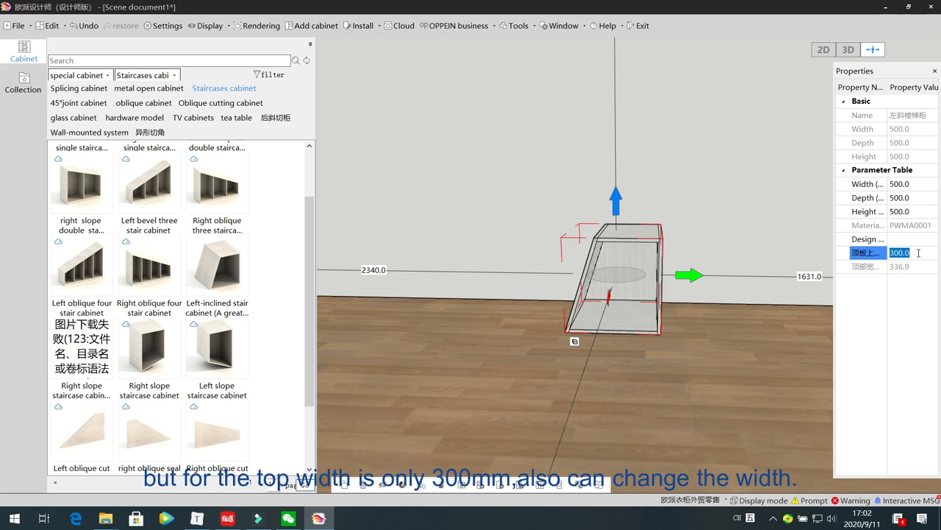
{"action": "type", "text": "200"}
{"action": "key", "text": "Return"}
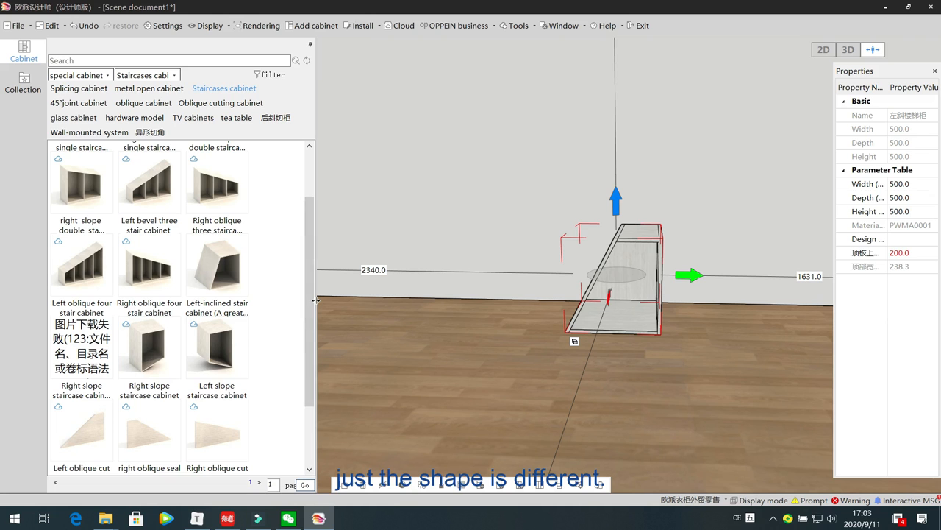
Delete the stair cabinet and place the library's Left oblique cut sealing plate (top level) on the wall
{"action": "left_click_drag", "start_coordinate": [314, 299], "coordinate": [314, 361]}
{"action": "key", "text": "Delete"}
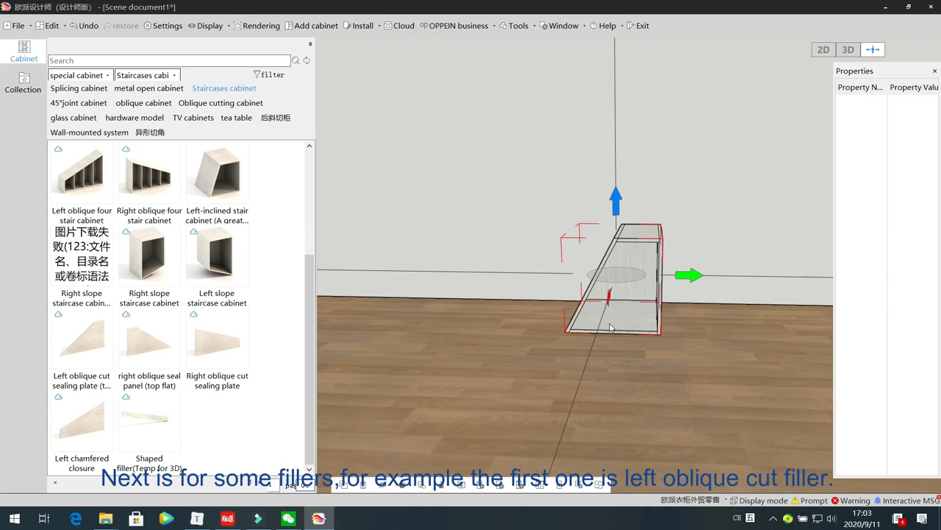
{"action": "left_click", "coordinate": [89, 348]}
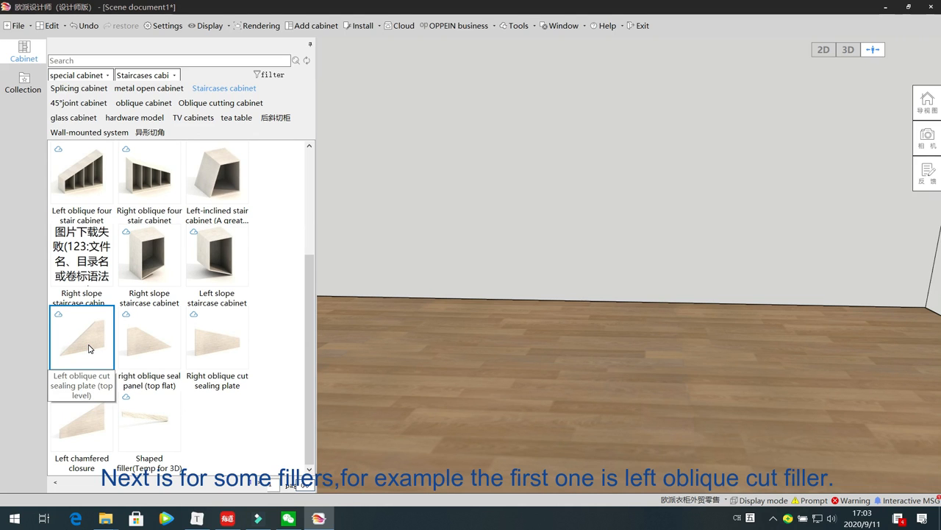
{"action": "left_click_drag", "start_coordinate": [89, 348], "coordinate": [562, 117]}
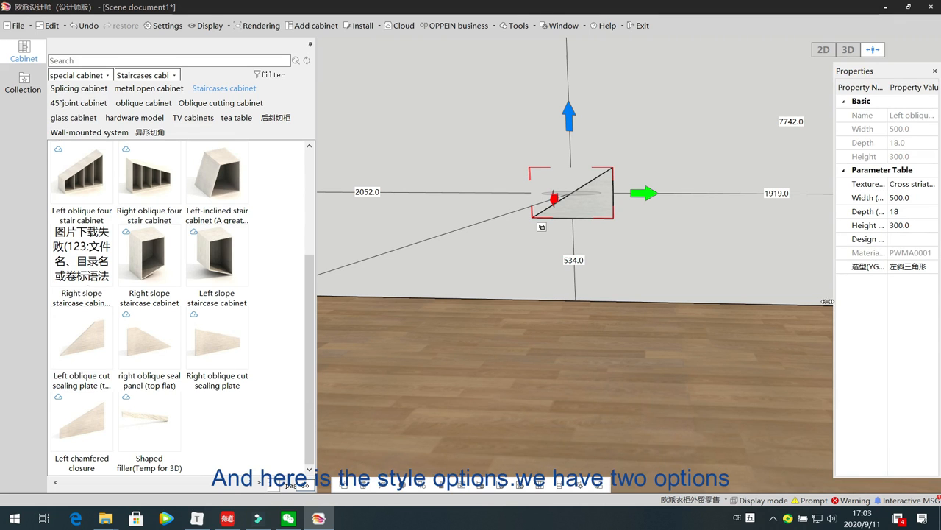
Change the sealing plate's shape option to 左斜 and set its right-side width to 200 mm
{"action": "left_click_drag", "start_coordinate": [827, 300], "coordinate": [769, 301]}
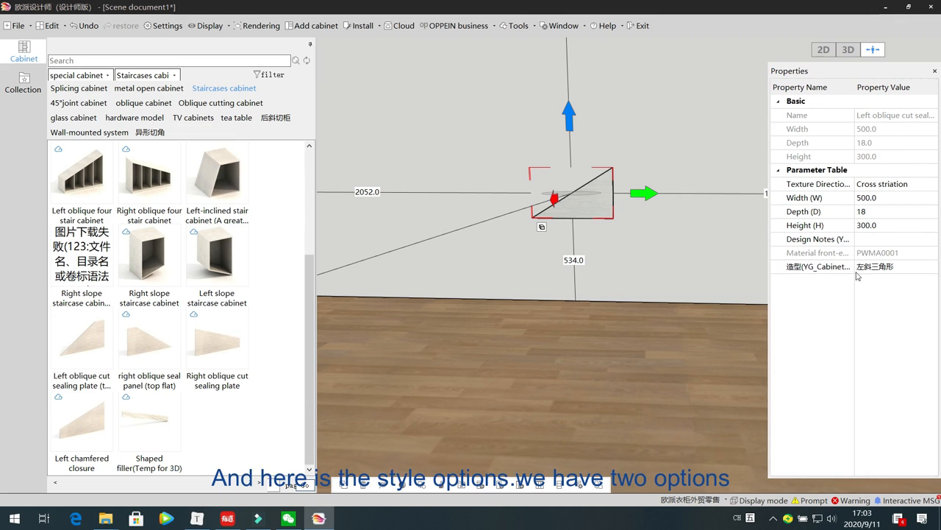
{"action": "left_click", "coordinate": [933, 269]}
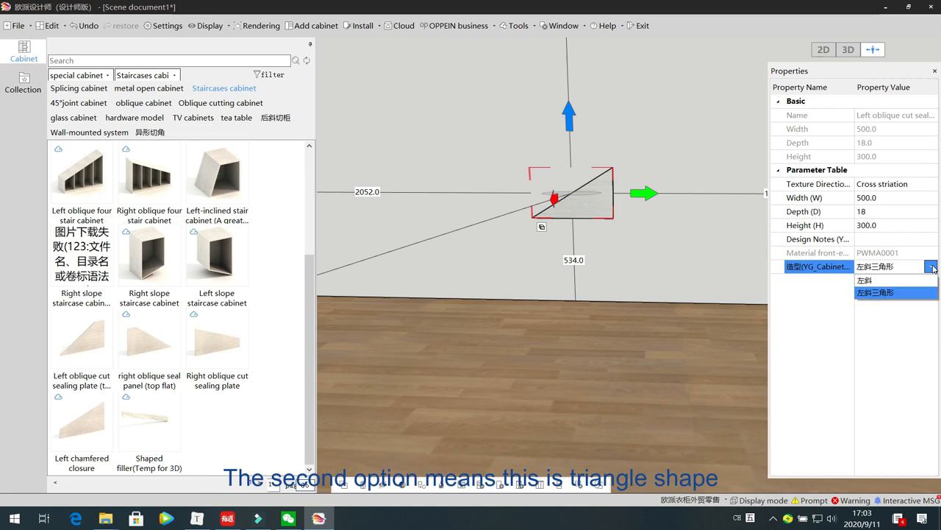
{"action": "left_click", "coordinate": [911, 293]}
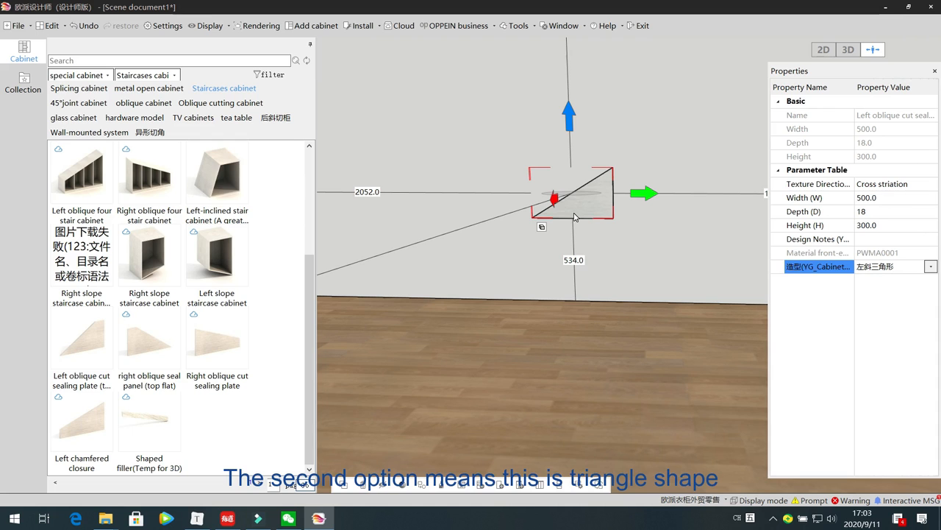
{"action": "left_click", "coordinate": [933, 270]}
{"action": "left_click", "coordinate": [898, 285]}
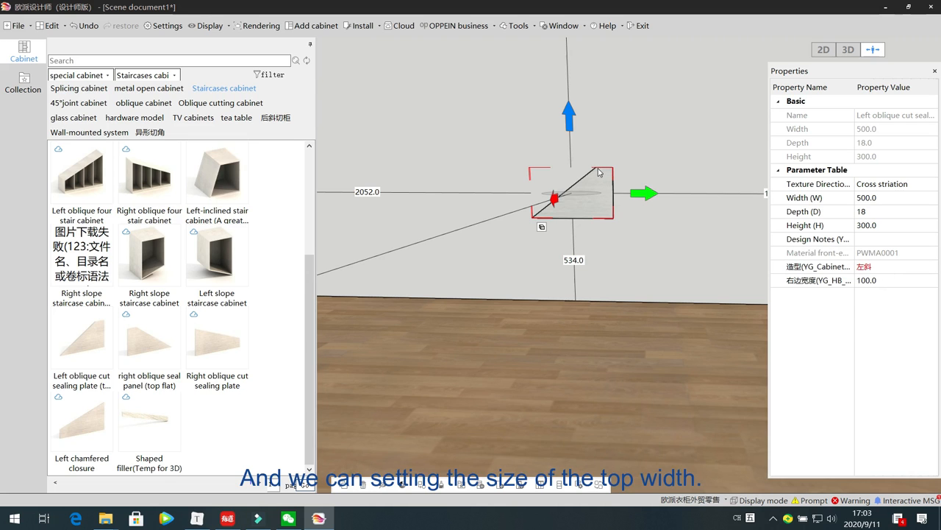
{"action": "left_click", "coordinate": [883, 285]}
{"action": "type", "text": "2"}
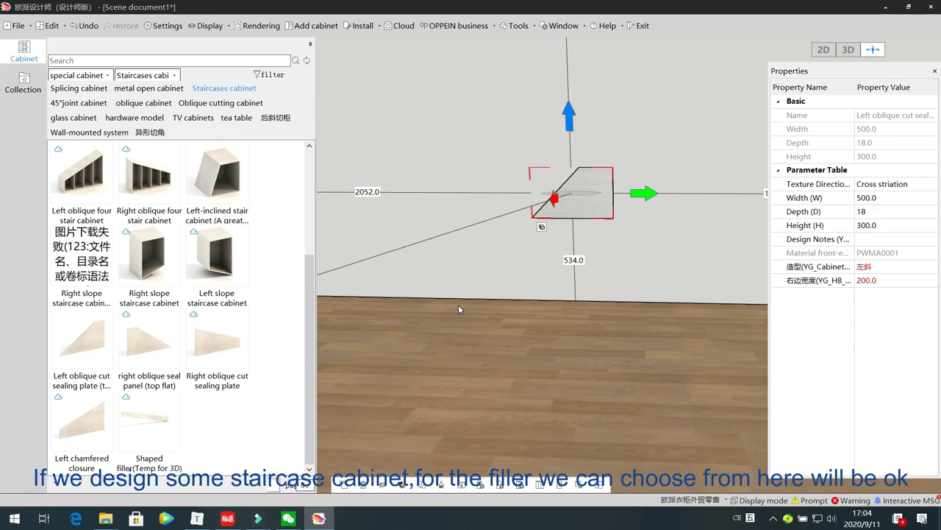
Review the left and right oblique sealing plates and the Left chamfered closure in the staircase cabinet library
{"action": "left_click", "coordinate": [89, 346]}
{"action": "left_click", "coordinate": [149, 348]}
{"action": "left_click", "coordinate": [241, 346]}
{"action": "left_click", "coordinate": [92, 421]}
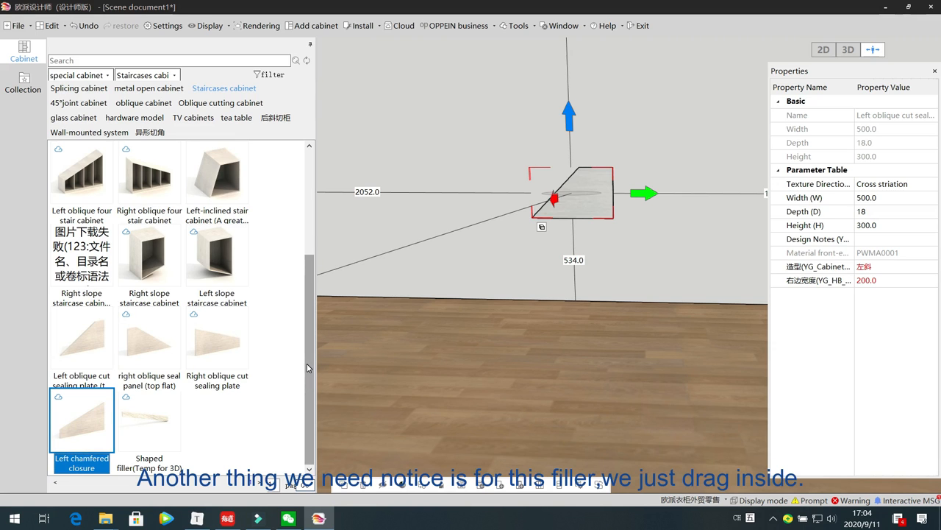
Place the Shaped filler(Temp for 3D) on the wall beside the sealing plate and review its process inspection warning
{"action": "left_click_drag", "start_coordinate": [149, 420], "coordinate": [444, 175]}
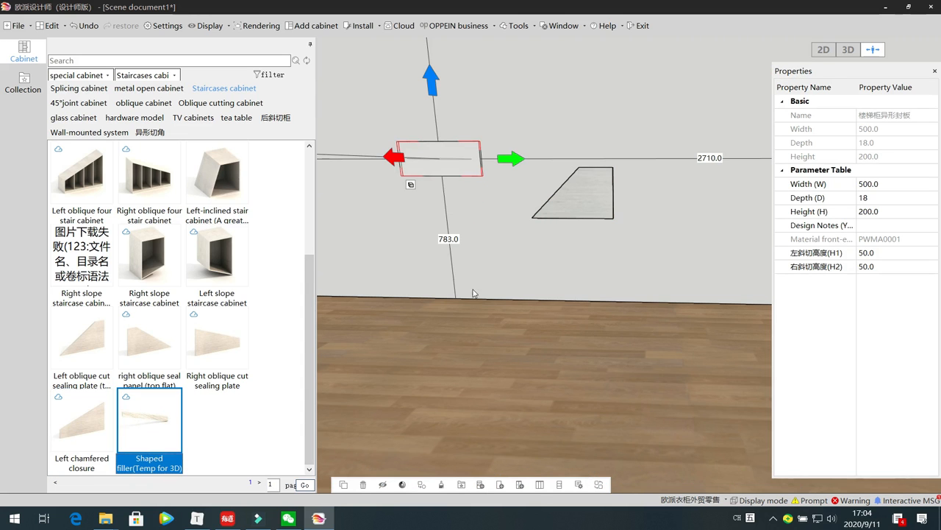
{"action": "scroll", "coordinate": [482, 308], "scroll_direction": "up", "scroll_amount": 2}
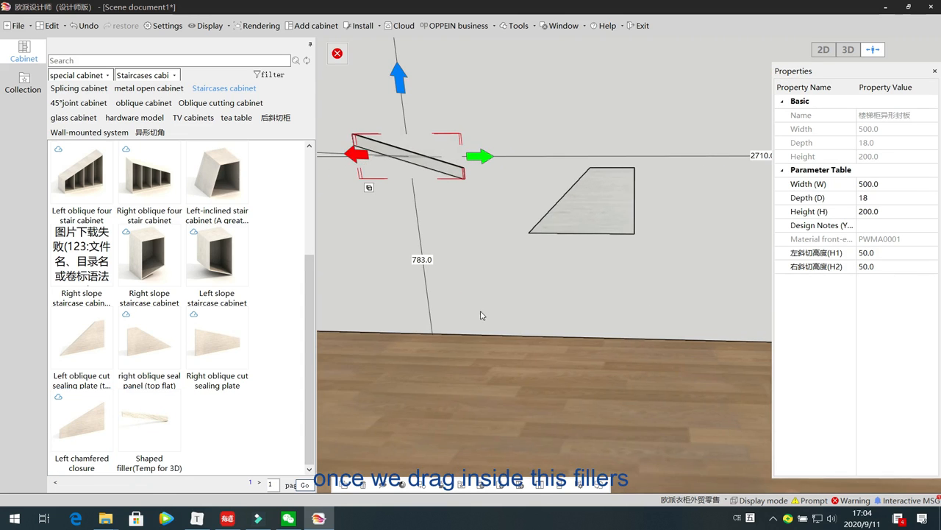
{"action": "key", "text": "Up"}
{"action": "key", "text": "Left"}
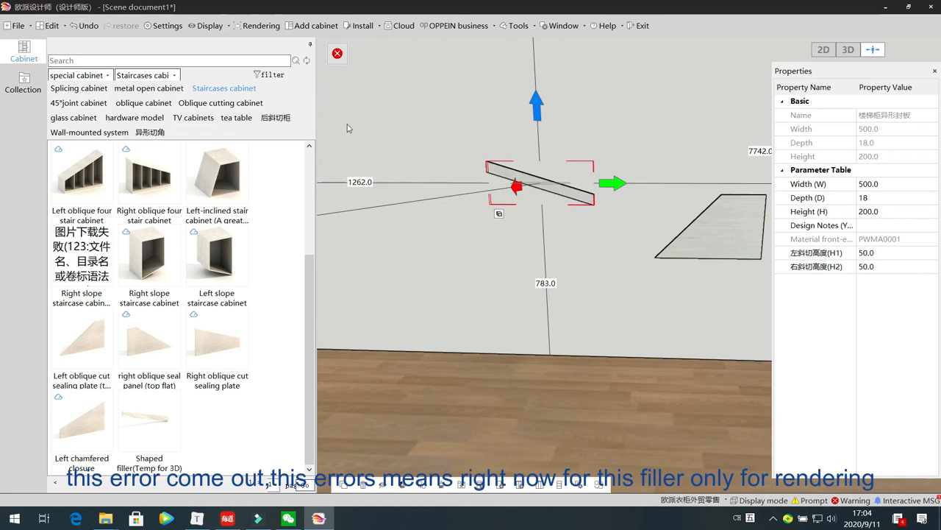
{"action": "left_click", "coordinate": [337, 54]}
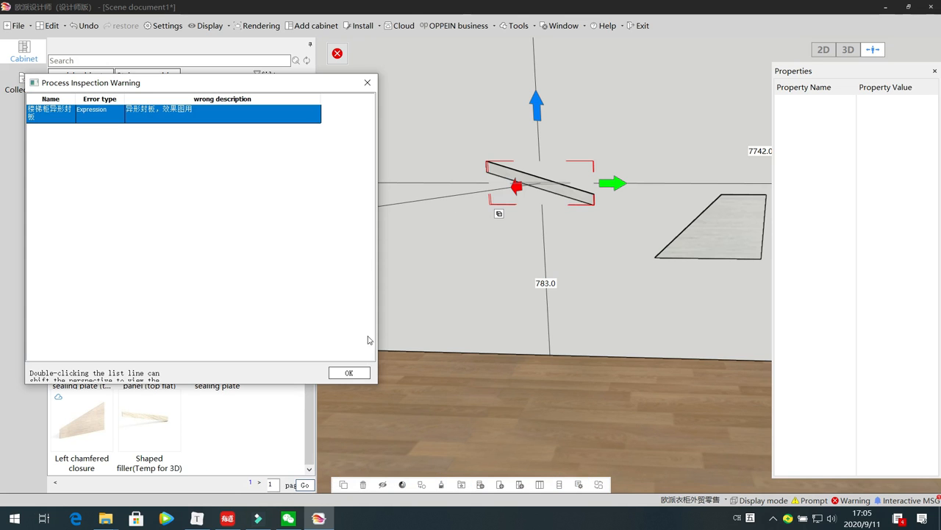
{"action": "left_click", "coordinate": [350, 373]}
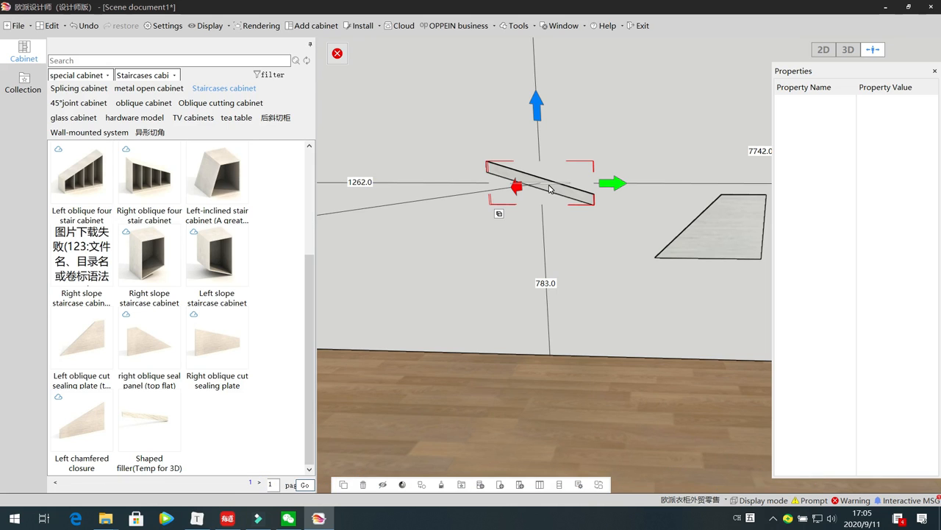
Delete both the oblique sealing plate and the shaped filler from the wall
{"action": "left_click", "coordinate": [502, 267]}
{"action": "left_click_drag", "start_coordinate": [687, 273], "coordinate": [498, 165]}
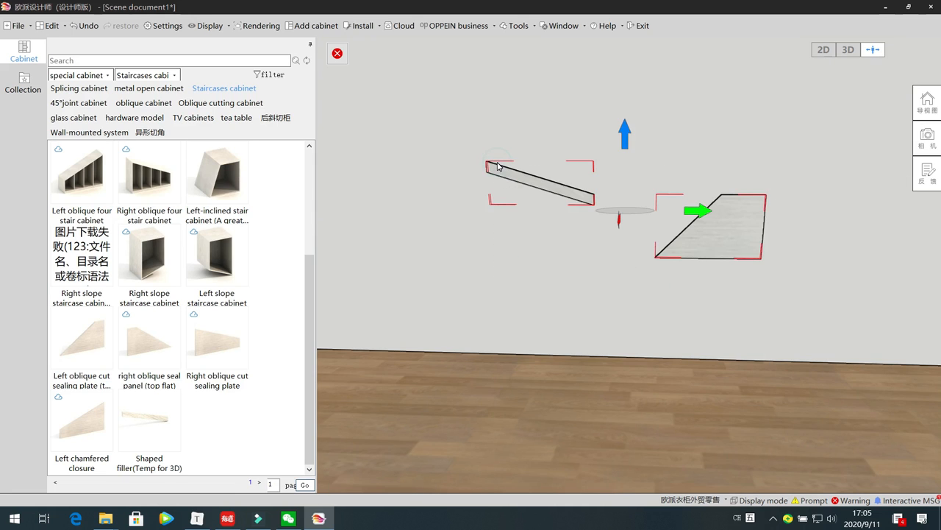
{"action": "key", "text": "Delete"}
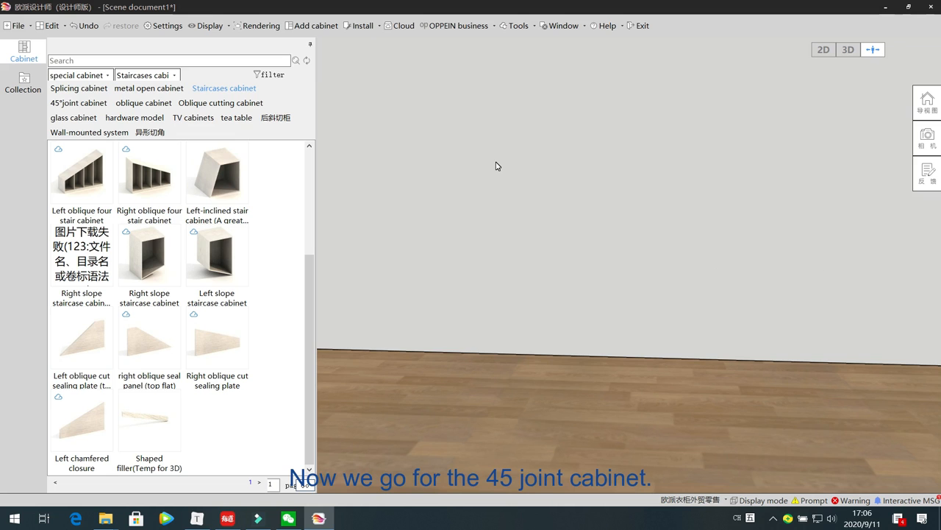
Place the 45度拼接柜（双饰面）（升级） model from the 45° joint cabinet category on the wall
{"action": "left_click", "coordinate": [86, 104]}
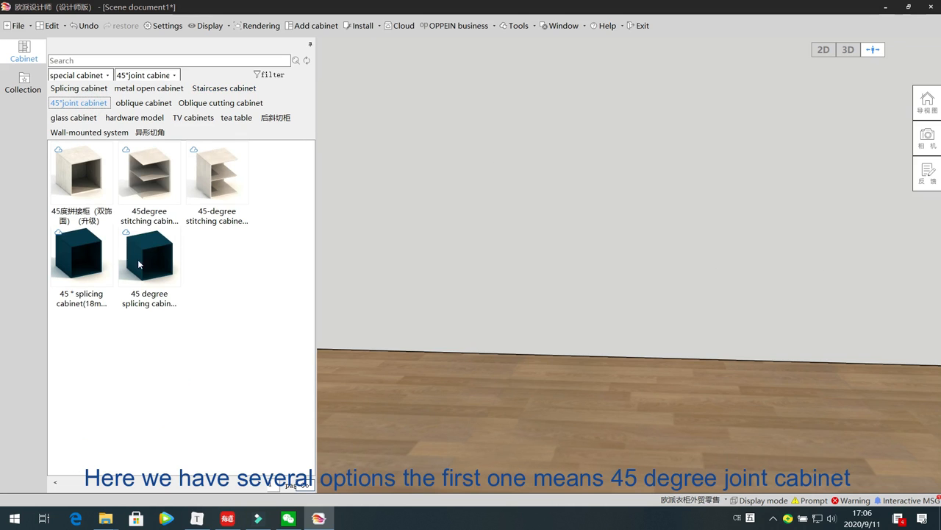
{"action": "left_click", "coordinate": [92, 179]}
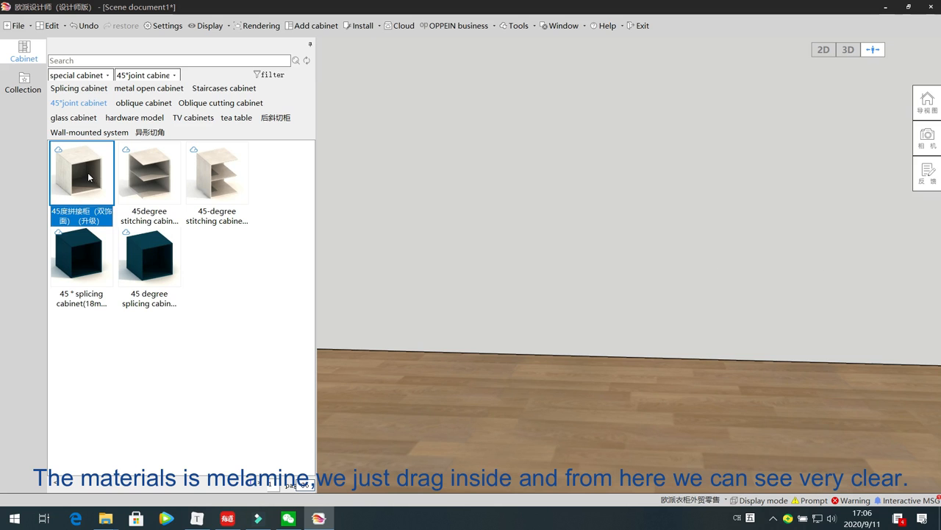
{"action": "left_click_drag", "start_coordinate": [88, 177], "coordinate": [544, 197]}
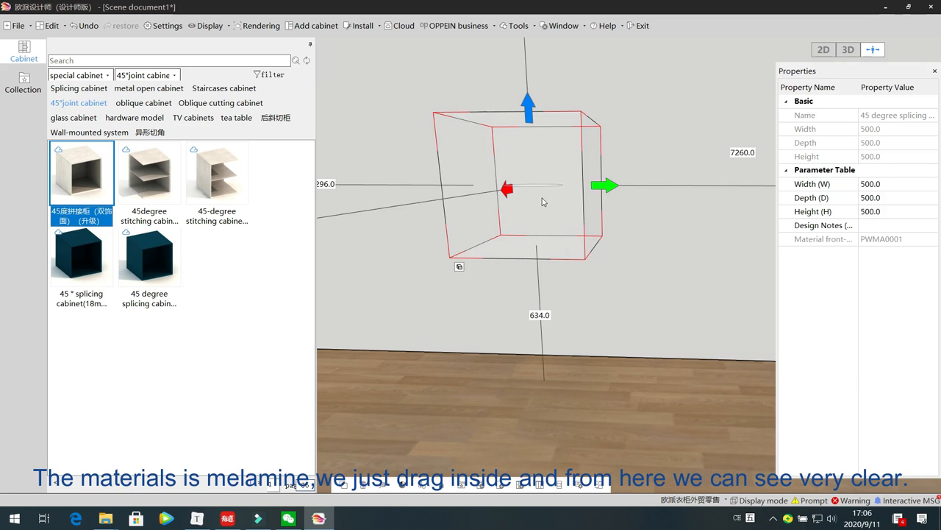
{"action": "left_click", "coordinate": [487, 303]}
Examine how the 45° joint cabinet's top panel meets its left side panel from the front
{"action": "key", "text": "Up"}
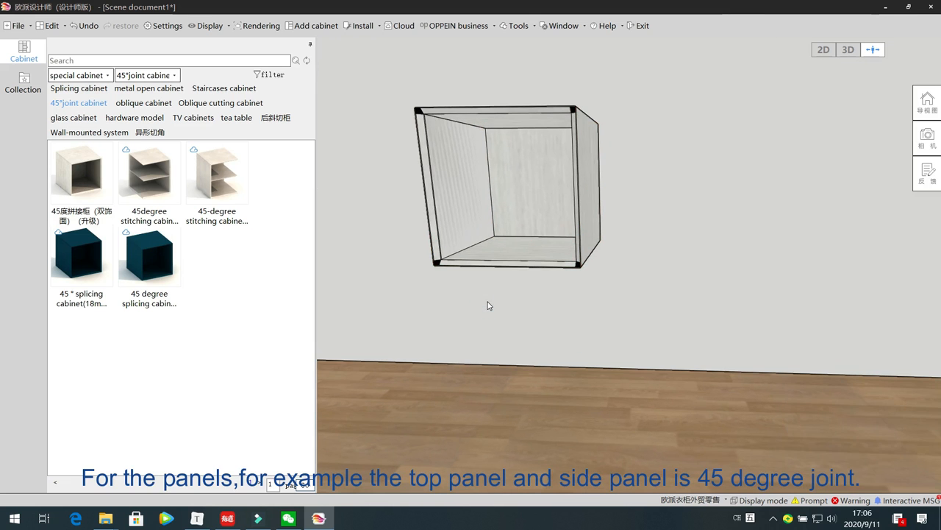
{"action": "key", "text": "Left"}
{"action": "key", "text": "Left"}
{"action": "key", "text": "Left"}
{"action": "key", "text": "Left"}
{"action": "key", "text": "Left"}
{"action": "left_click", "coordinate": [648, 114]}
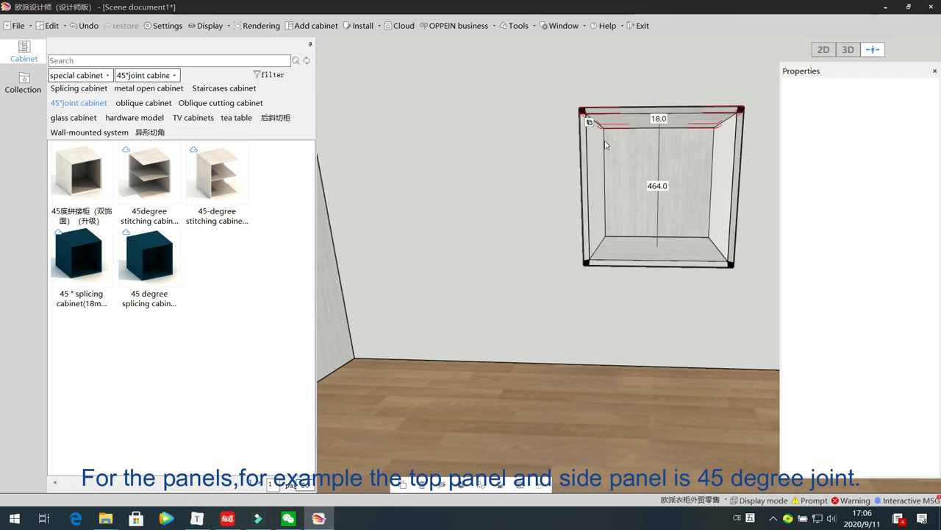
{"action": "left_click", "coordinate": [585, 125]}
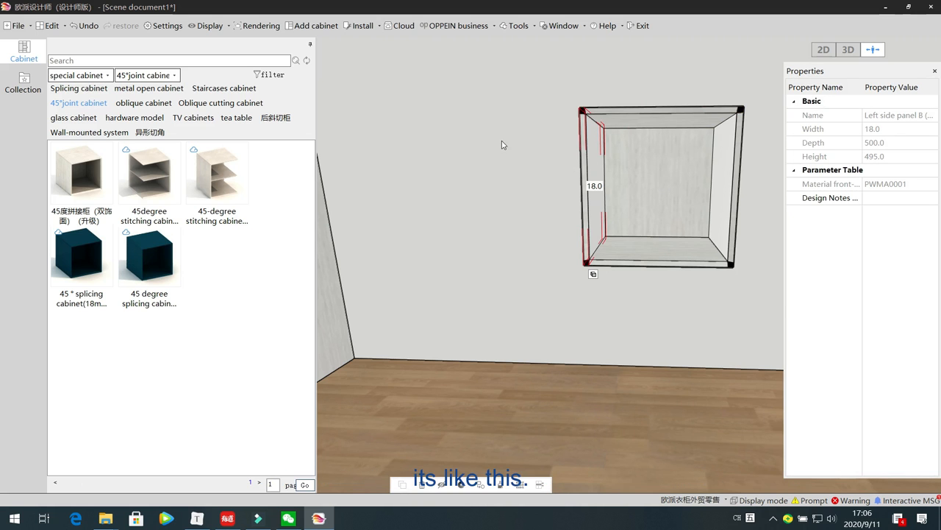
Sketch a mitred 45° corner between a top and side panel in red on a screen capture, and discard the capture
{"action": "key", "text": "alt+a"}
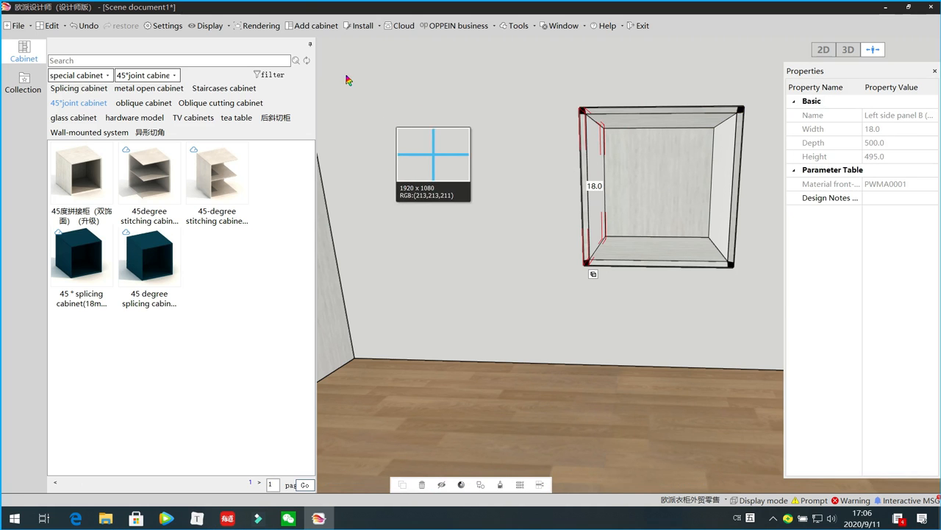
{"action": "left_click_drag", "start_coordinate": [306, 29], "coordinate": [773, 432]}
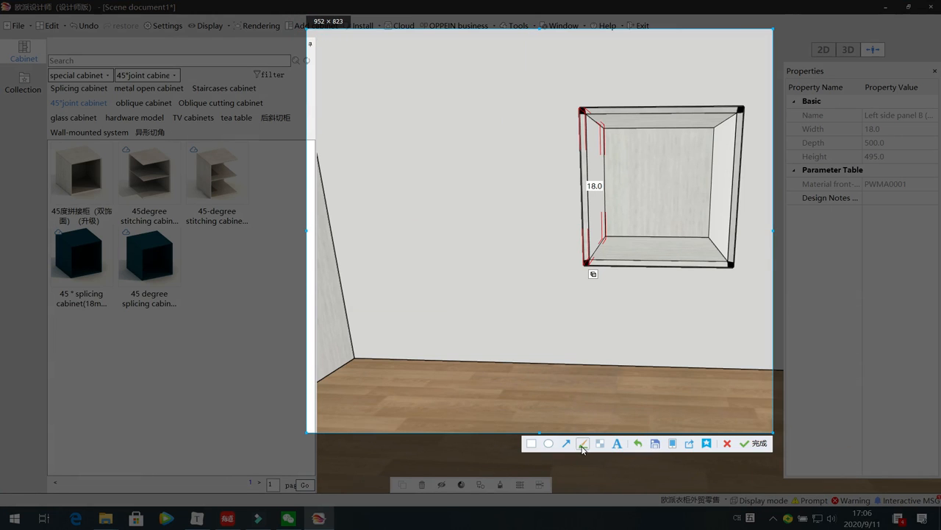
{"action": "left_click", "coordinate": [582, 443]}
{"action": "mouse_move", "coordinate": [515, 101]}
{"action": "left_mouse_down"}
{"action": "mouse_move", "coordinate": [395, 96]}
{"action": "mouse_move", "coordinate": [406, 110]}
{"action": "mouse_move", "coordinate": [505, 120]}
{"action": "left_mouse_up"}
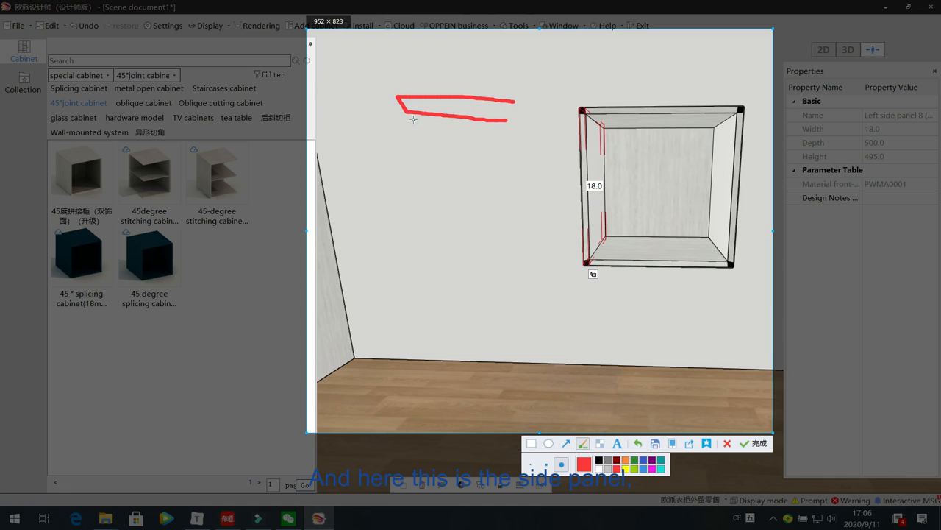
{"action": "left_click_drag", "start_coordinate": [409, 111], "coordinate": [404, 204]}
{"action": "left_click_drag", "start_coordinate": [397, 96], "coordinate": [388, 188]}
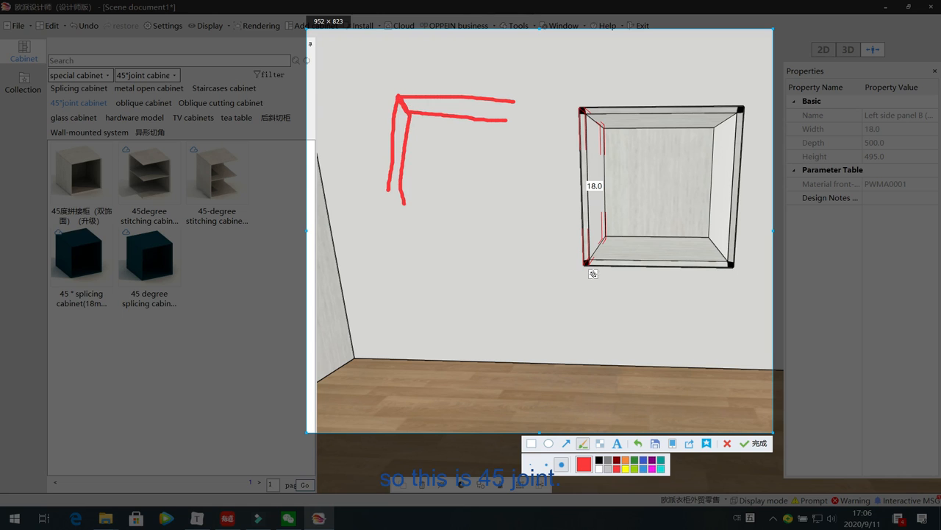
{"action": "left_click", "coordinate": [727, 443]}
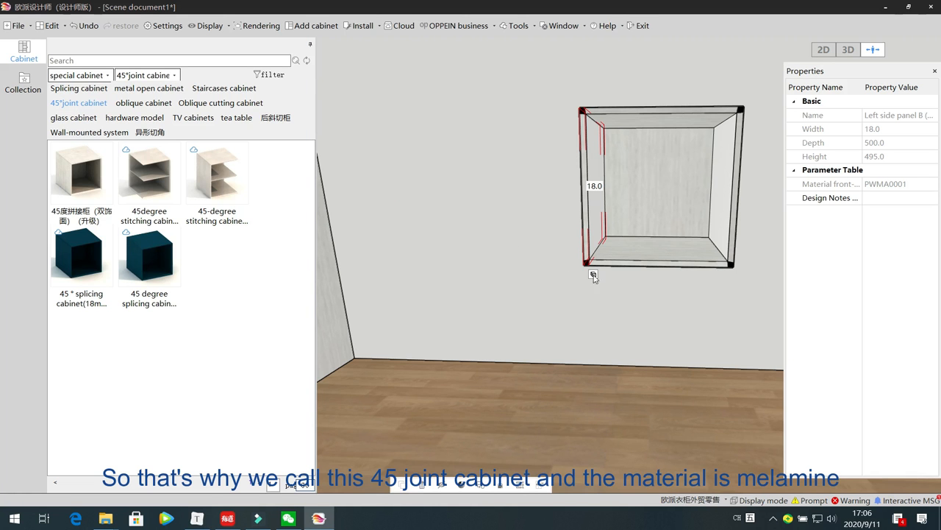
Set the height of the whole 45° joint cabinet to 300 mm
{"action": "left_click", "coordinate": [668, 157]}
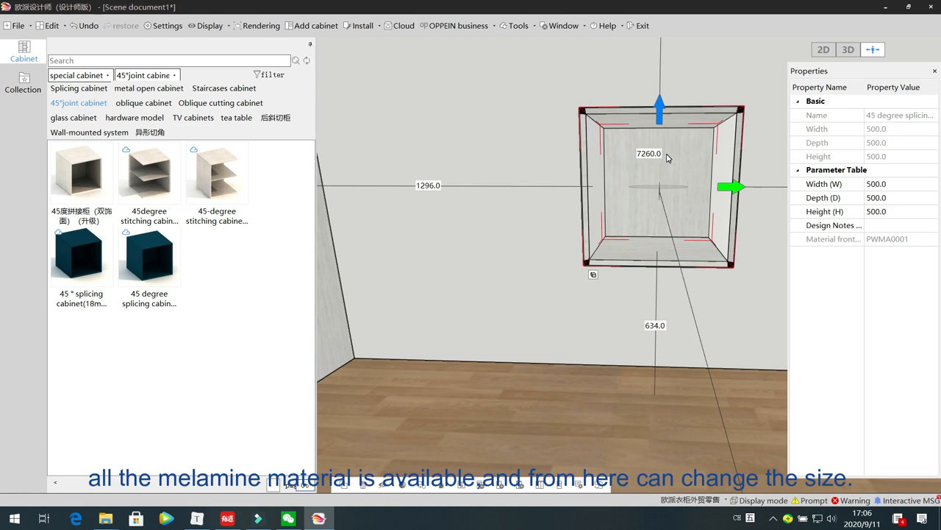
{"action": "left_click", "coordinate": [907, 213]}
{"action": "type", "text": "300.0"}
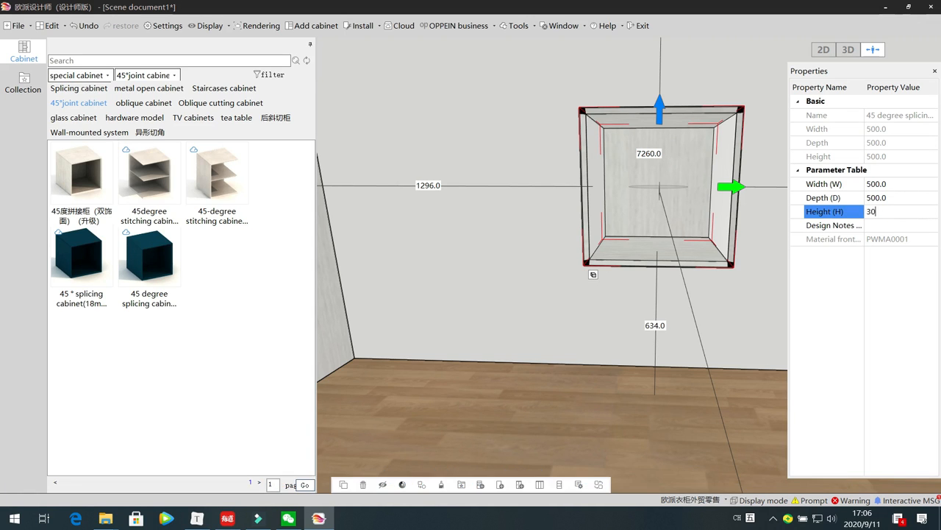
{"action": "key", "text": "Return"}
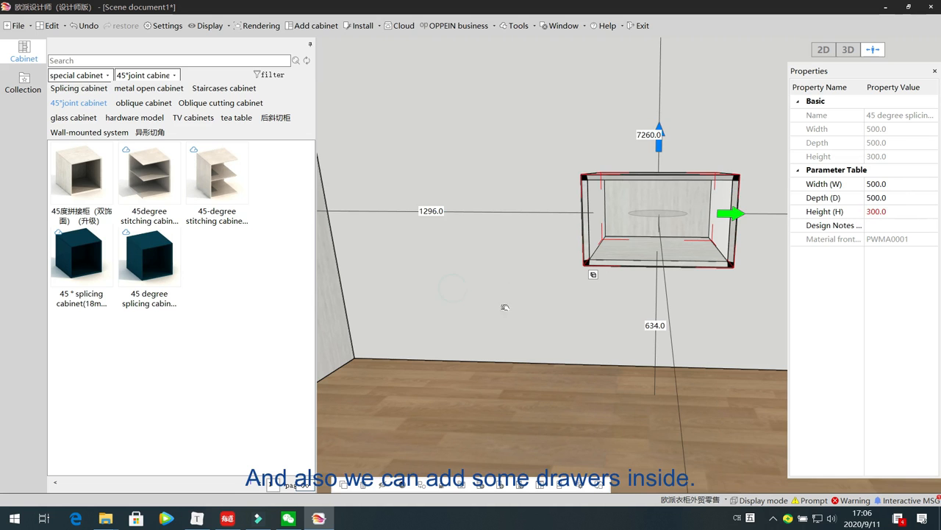
Install a drawer front panel inside the 45° joint cabinet, bounded by its top, bottom, left and right panels
{"action": "right_click_drag", "start_coordinate": [503, 303], "coordinate": [523, 303]}
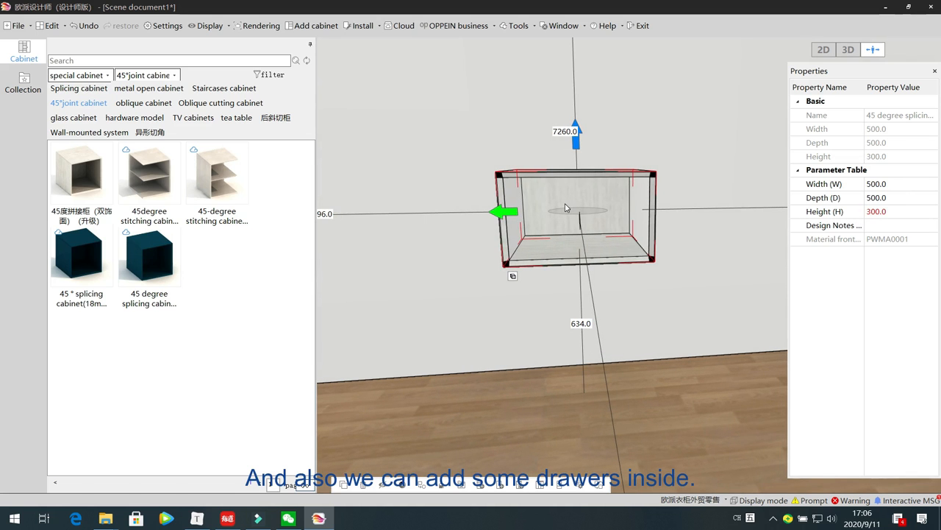
{"action": "left_click", "coordinate": [362, 26]}
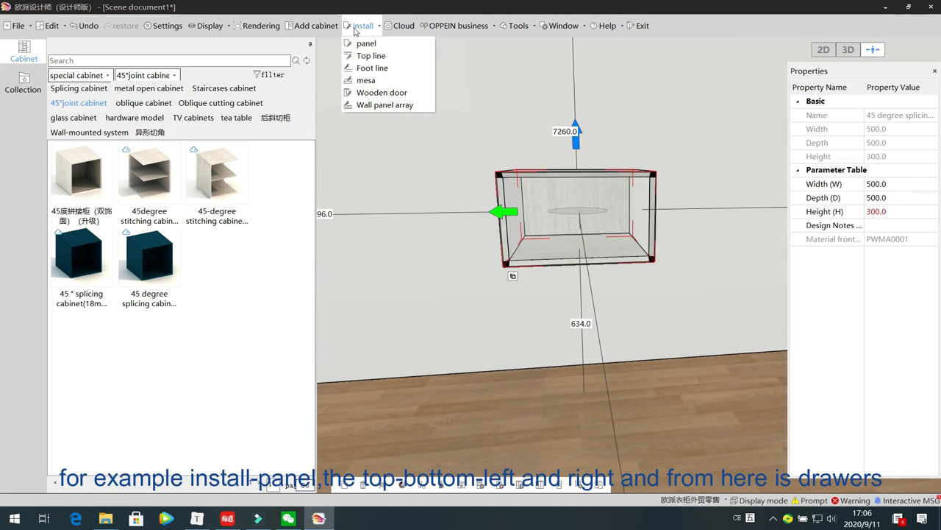
{"action": "left_click", "coordinate": [363, 44]}
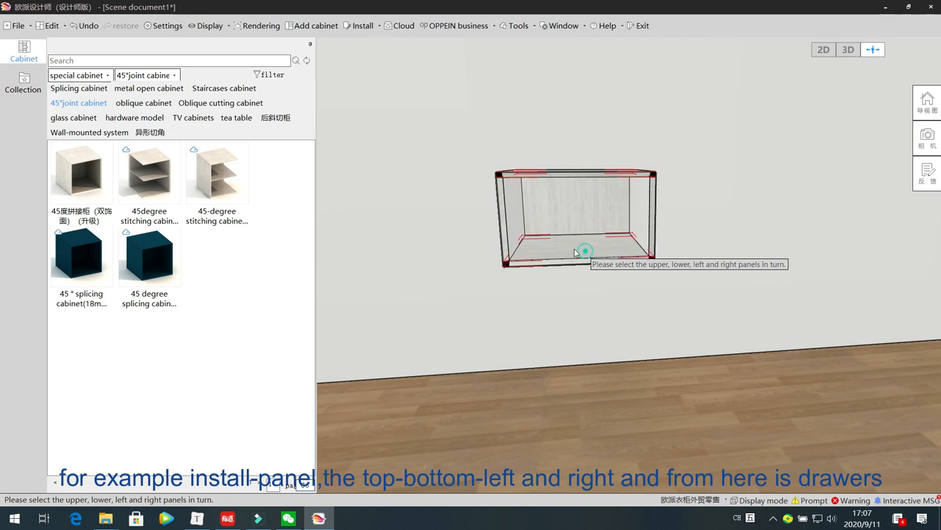
{"action": "left_click", "coordinate": [639, 214]}
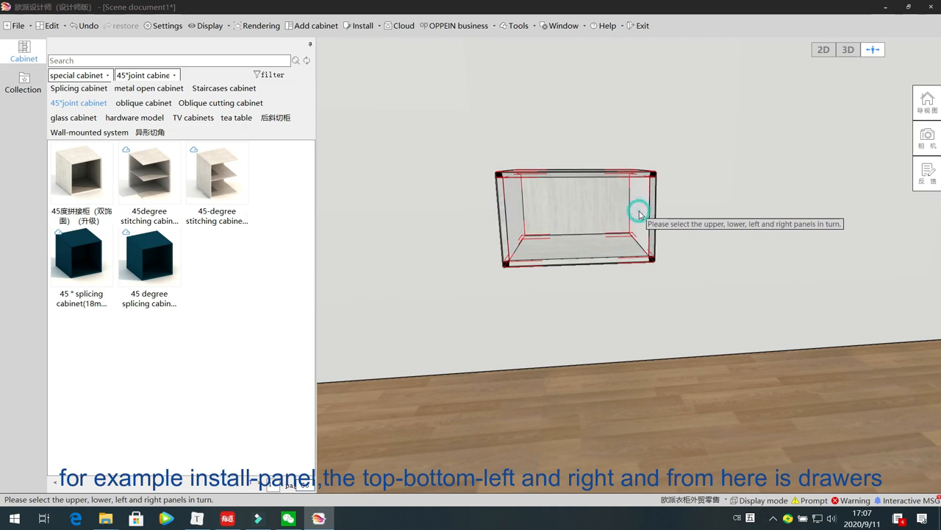
{"action": "left_click", "coordinate": [289, 153]}
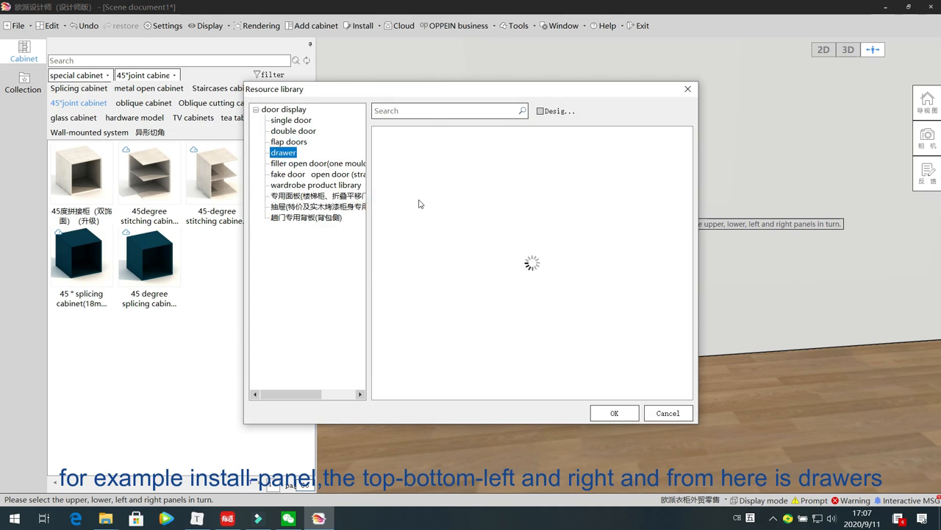
{"action": "left_click", "coordinate": [406, 157]}
{"action": "left_click", "coordinate": [612, 412]}
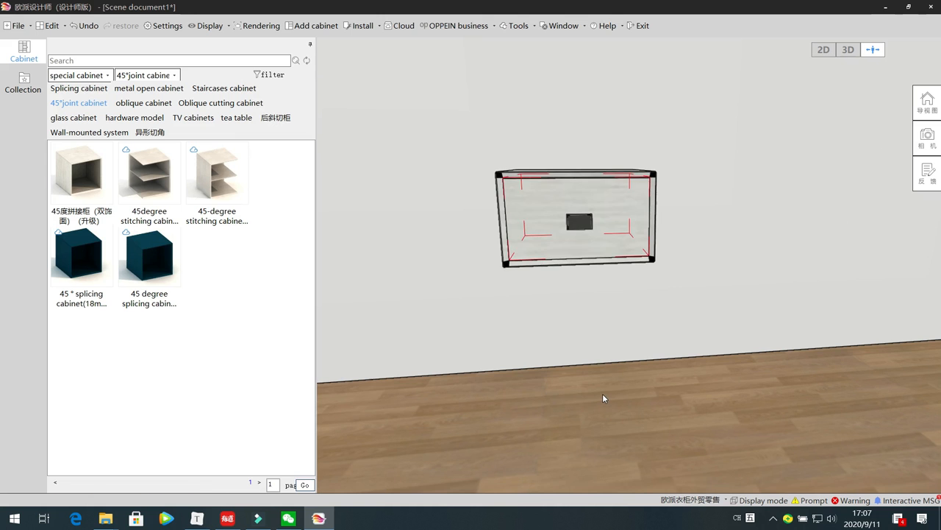
{"action": "left_click", "coordinate": [603, 393]}
Change the drawer panel's layout position from outer cover to embedded so it is built into the cabinet
{"action": "left_click_drag", "start_coordinate": [583, 369], "coordinate": [583, 381]}
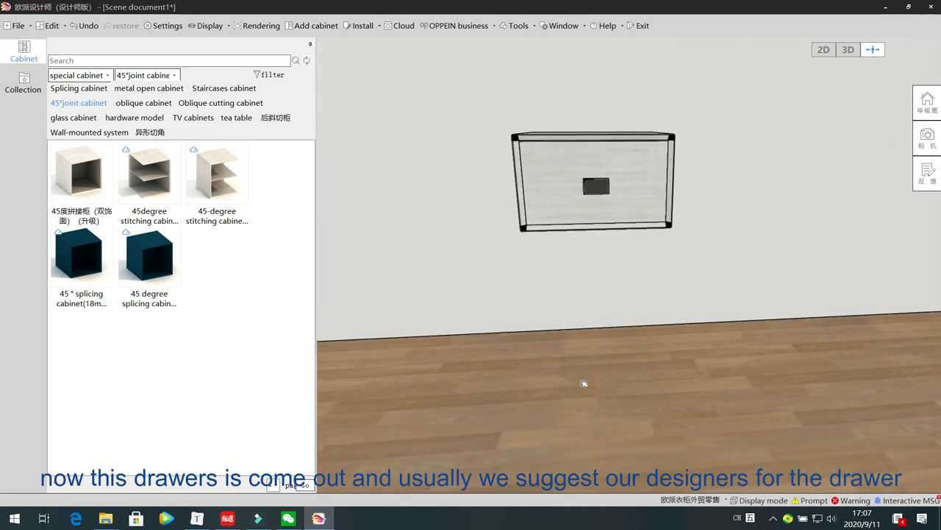
{"action": "scroll", "coordinate": [580, 378], "scroll_direction": "up", "scroll_amount": 2}
{"action": "scroll", "coordinate": [579, 377], "scroll_direction": "down", "scroll_amount": 1}
{"action": "left_click_drag", "start_coordinate": [566, 313], "coordinate": [519, 301]}
{"action": "key", "text": "d"}
{"action": "key", "text": "q"}
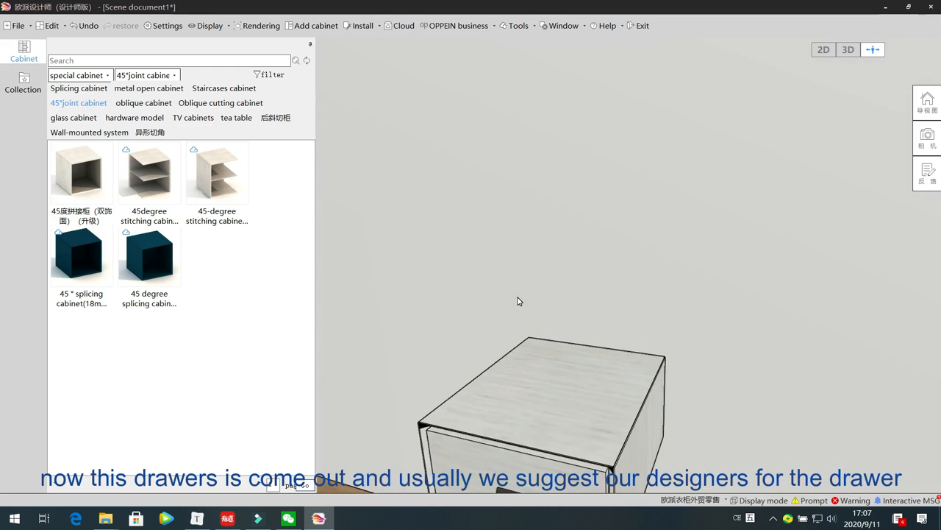
{"action": "key", "text": "e"}
{"action": "left_click", "coordinate": [578, 282]}
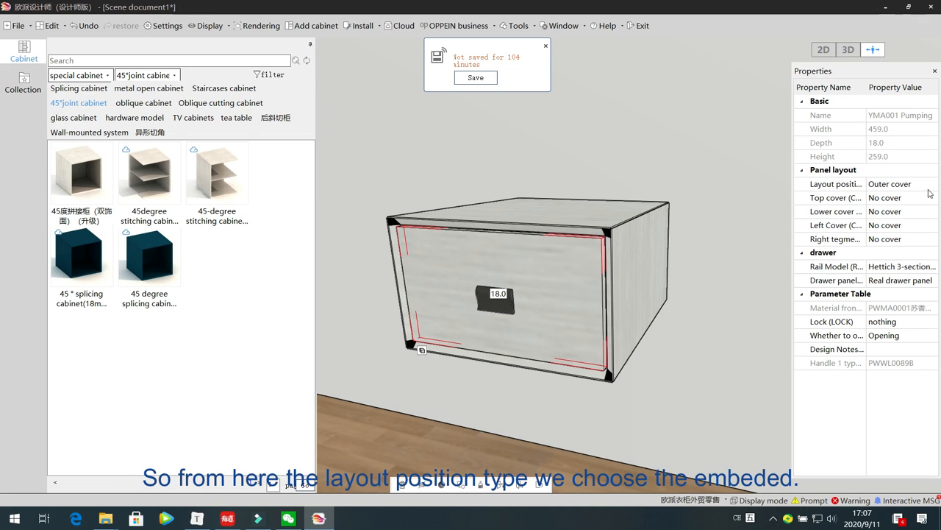
{"action": "left_click", "coordinate": [930, 185]}
{"action": "left_click", "coordinate": [917, 211]}
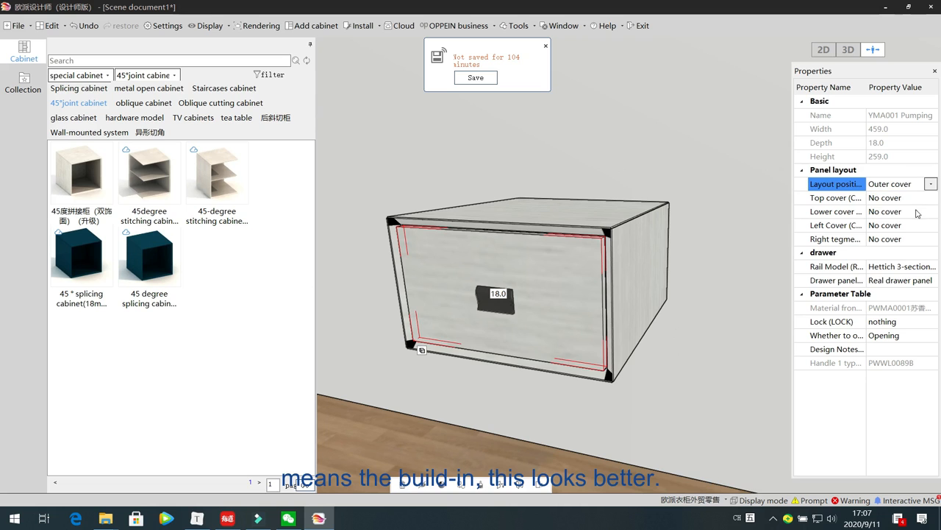
{"action": "left_click", "coordinate": [705, 358]}
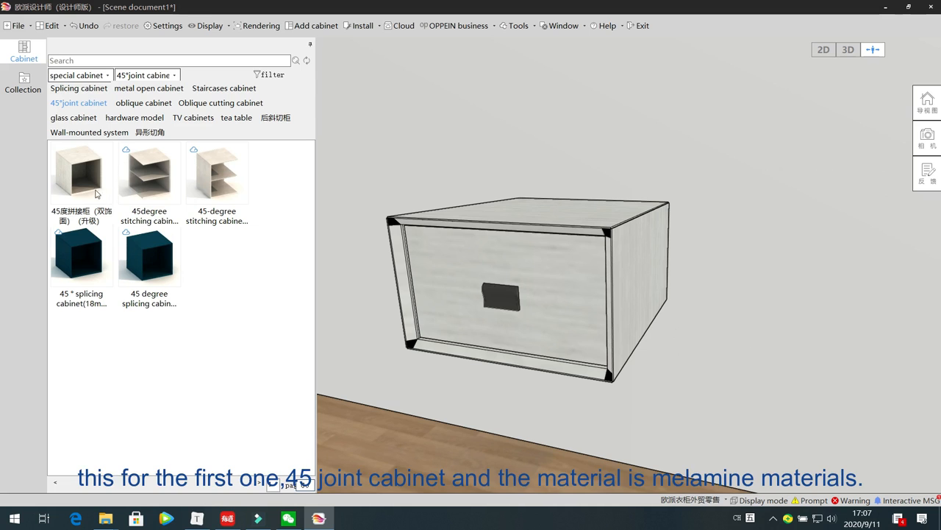
Delete the drawer cabinet and place the 45degree stitching cabinet (open cabinet)(melamine) right model on the wall
{"action": "mouse_move", "coordinate": [87, 188]}
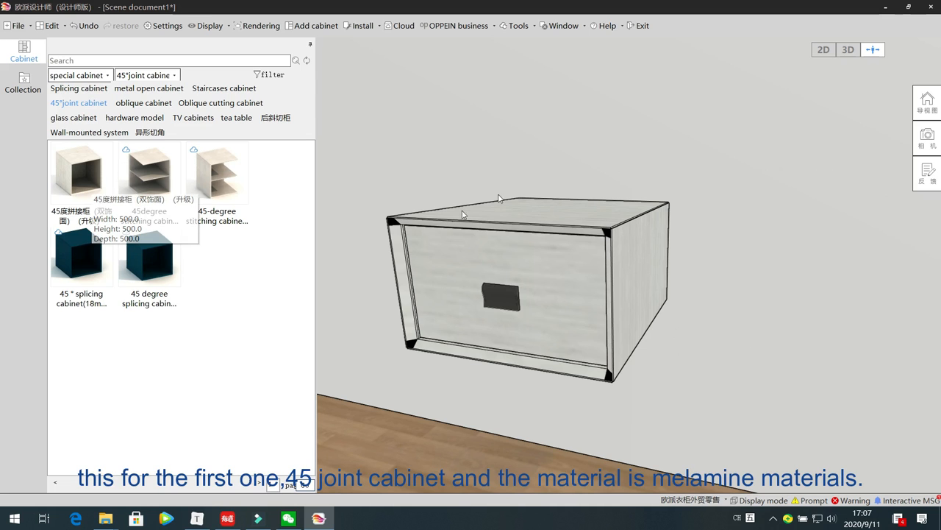
{"action": "left_click", "coordinate": [651, 245]}
{"action": "key", "text": "Delete"}
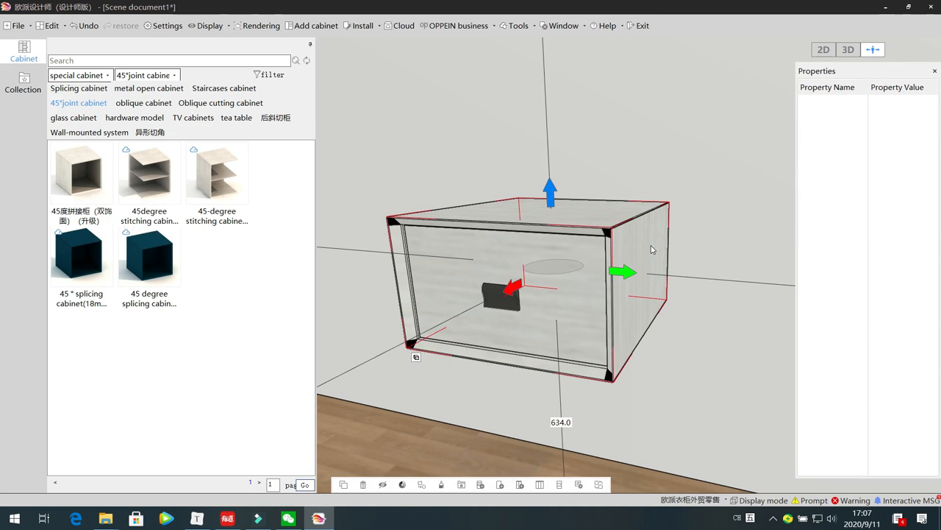
{"action": "left_click", "coordinate": [155, 167]}
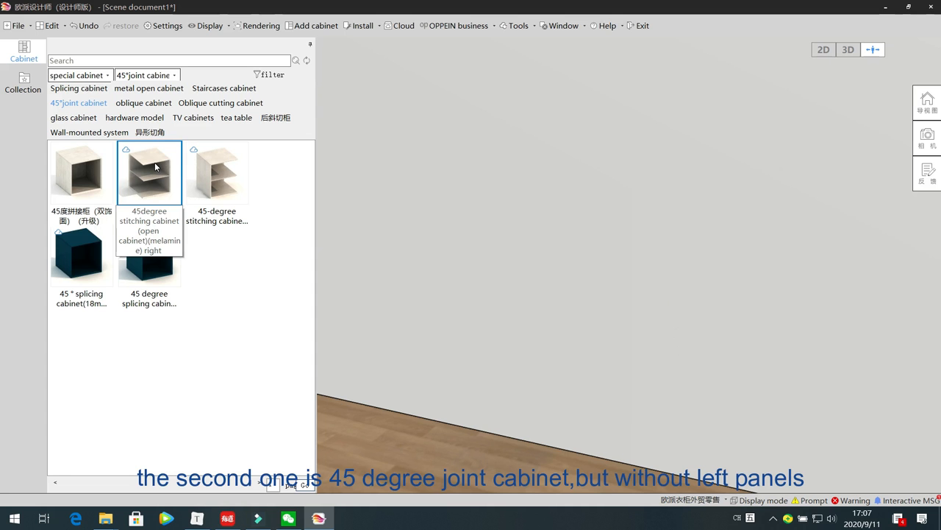
{"action": "left_click", "coordinate": [576, 234]}
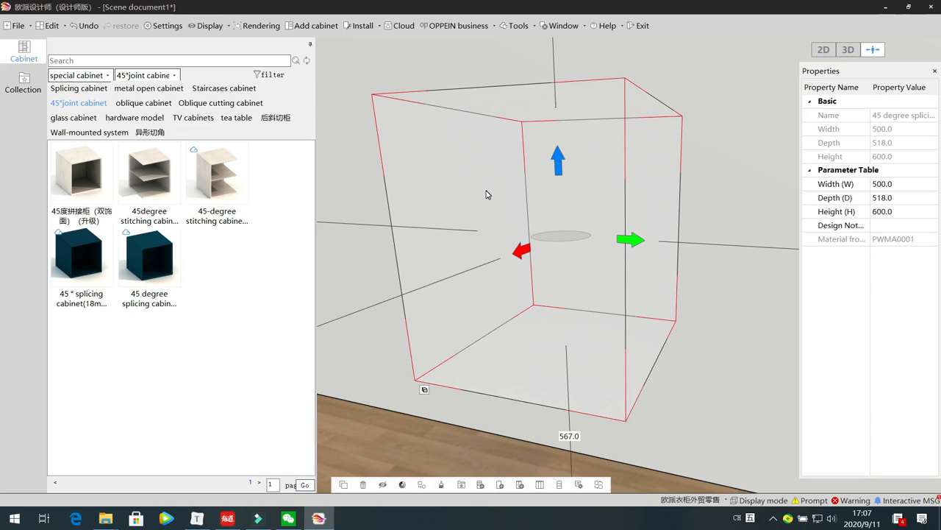
Examine the 45° cut edges of the open cabinet's panels and shelf from its open left side
{"action": "scroll", "coordinate": [486, 194], "scroll_direction": "down", "scroll_amount": 5}
{"action": "scroll", "coordinate": [481, 206], "scroll_direction": "up", "scroll_amount": 10}
{"action": "scroll", "coordinate": [483, 208], "scroll_direction": "down", "scroll_amount": 5}
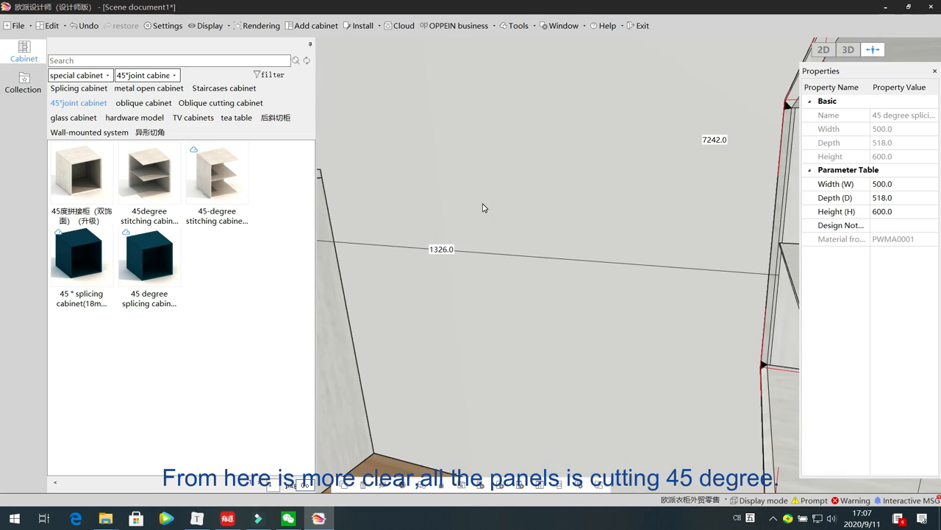
{"action": "scroll", "coordinate": [483, 207], "scroll_direction": "up", "scroll_amount": 4}
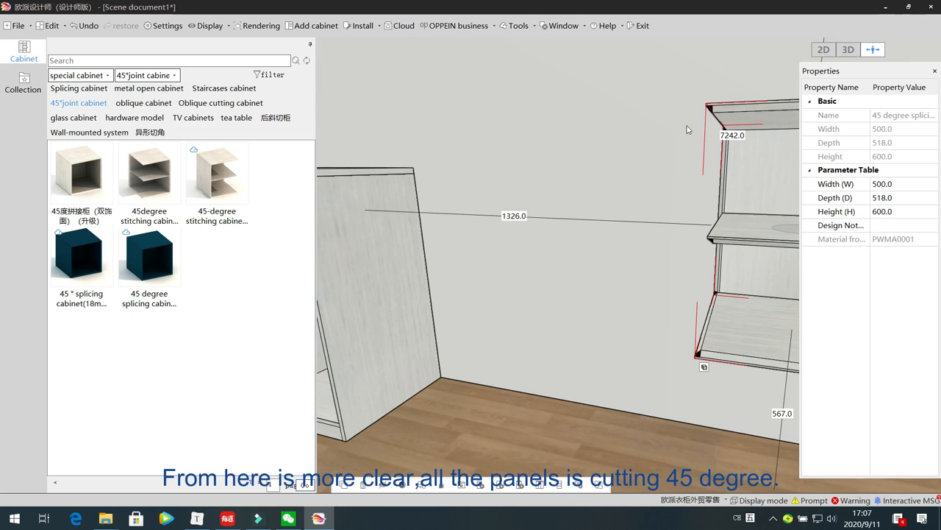
{"action": "left_click", "coordinate": [576, 247]}
{"action": "left_click_drag", "start_coordinate": [577, 248], "coordinate": [625, 279]}
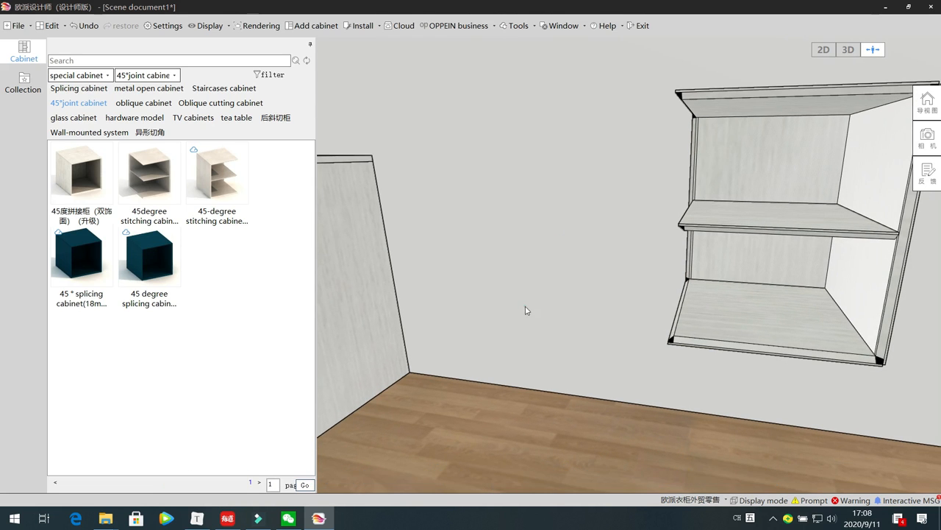
{"action": "left_click_drag", "start_coordinate": [526, 307], "coordinate": [584, 329]}
Compare the right and left open stitching cabinet models in the library, and inspect the placed cabinet's middle shelf
{"action": "left_click", "coordinate": [144, 180]}
{"action": "left_click", "coordinate": [223, 182]}
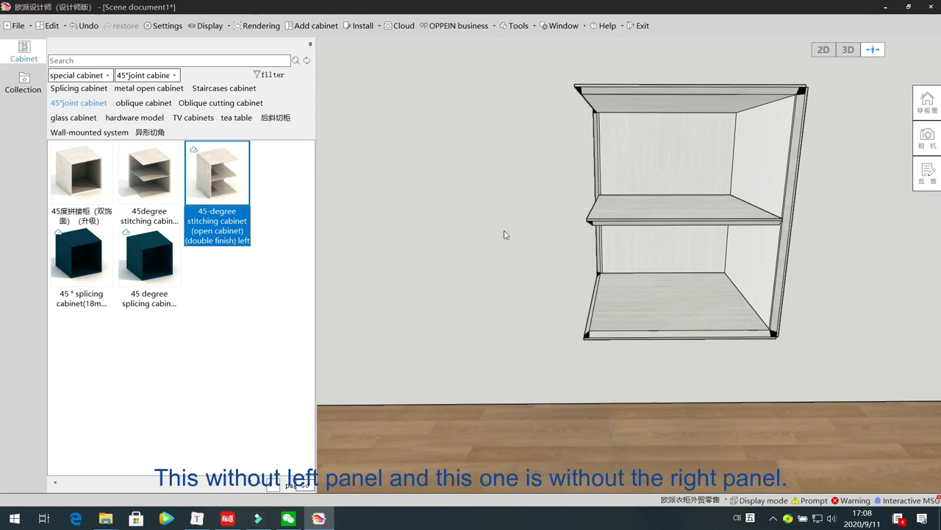
{"action": "left_click", "coordinate": [686, 213]}
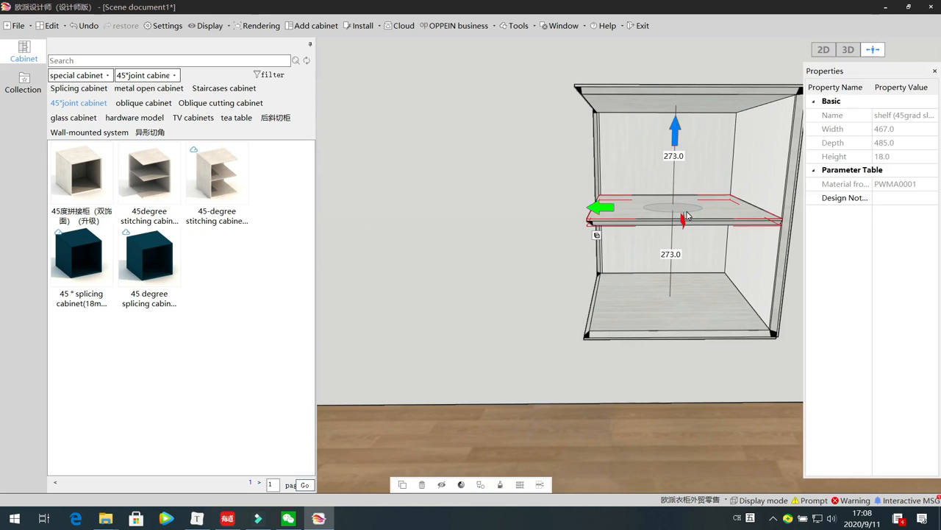
{"action": "left_click", "coordinate": [408, 316]}
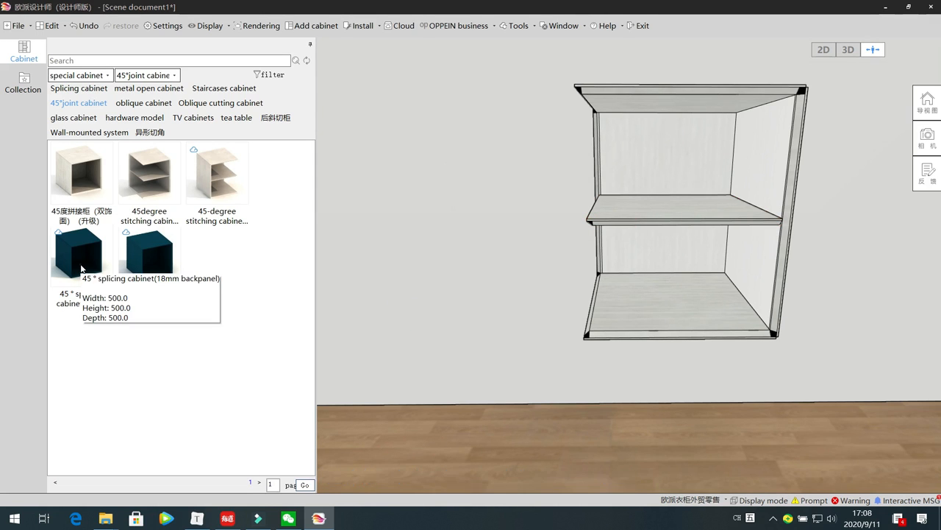
Place the 45° splicing cabinet (18mm backpanel) on the wall left of the open cabinet, and delete the open cabinet
{"action": "left_click", "coordinate": [81, 268]}
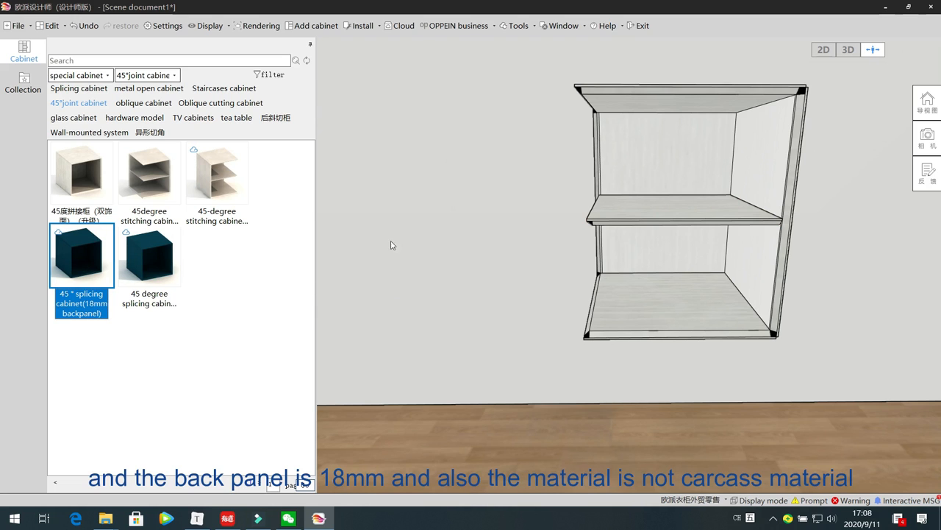
{"action": "left_click", "coordinate": [74, 257]}
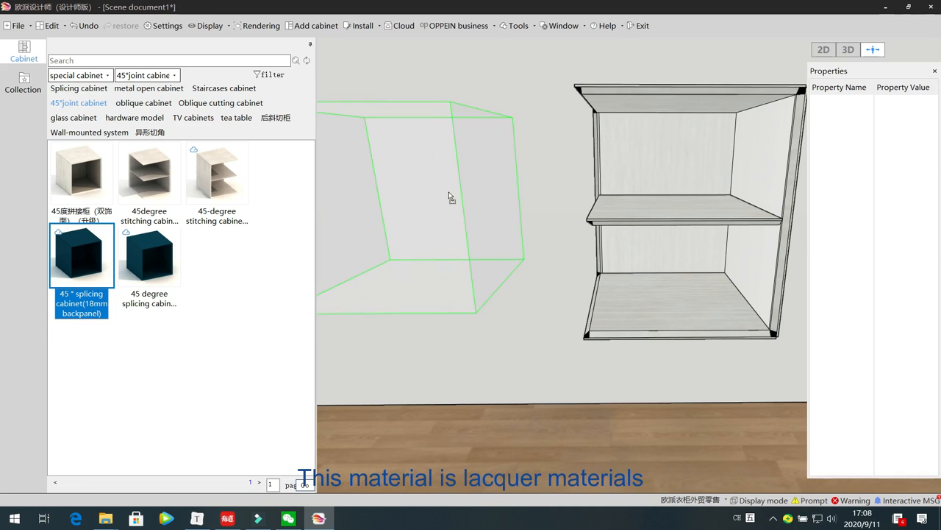
{"action": "left_click", "coordinate": [449, 195]}
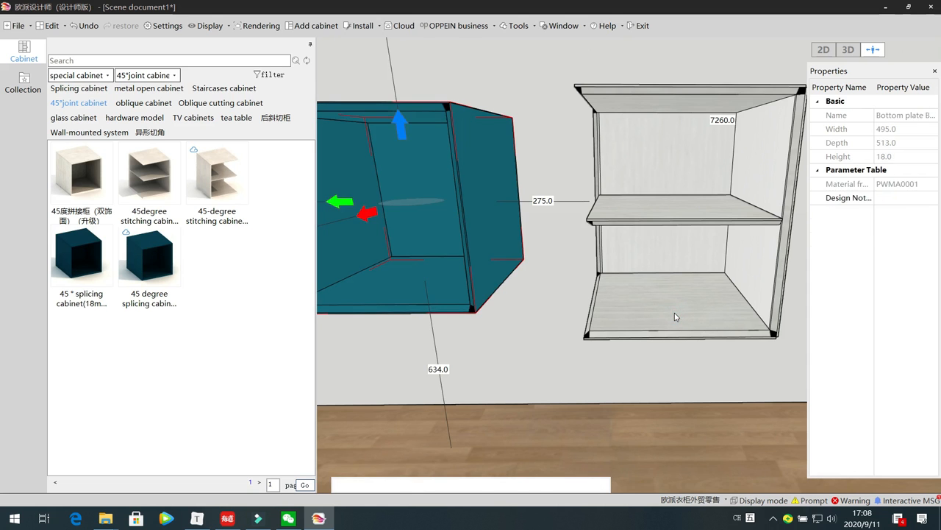
{"action": "left_click", "coordinate": [675, 315]}
{"action": "key", "text": "Delete"}
Check the thickness options available for the blue splicing cabinet's back panel without changing the setting
{"action": "left_click_drag", "start_coordinate": [674, 313], "coordinate": [543, 222]}
{"action": "left_click", "coordinate": [543, 223]}
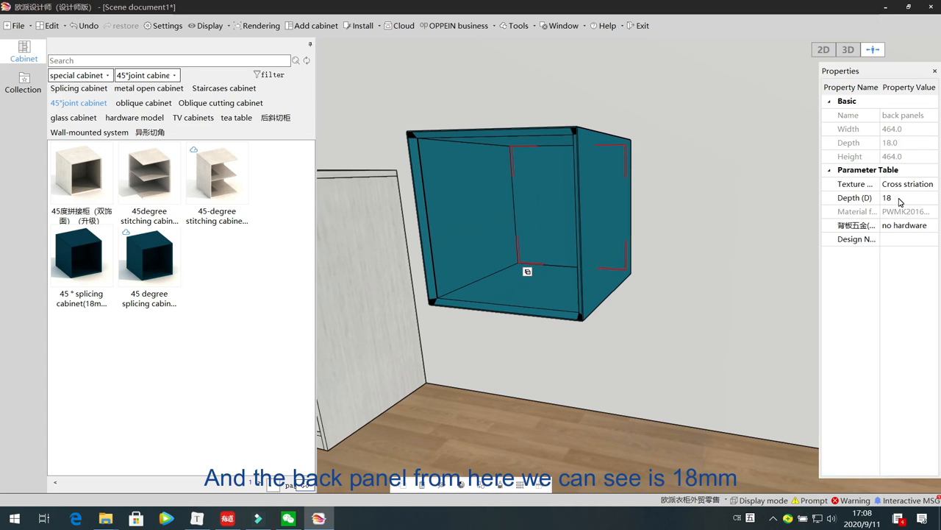
{"action": "left_click", "coordinate": [901, 201]}
{"action": "left_click", "coordinate": [931, 198]}
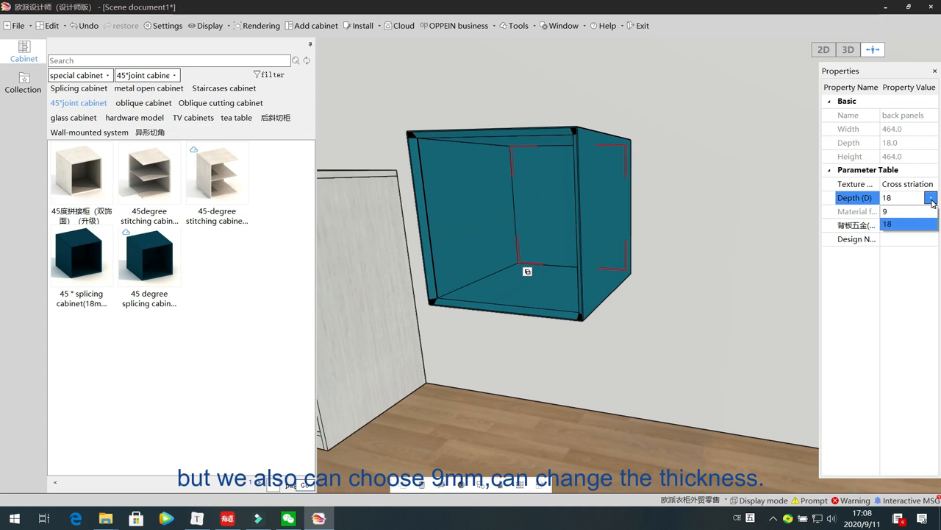
{"action": "left_click", "coordinate": [931, 198]}
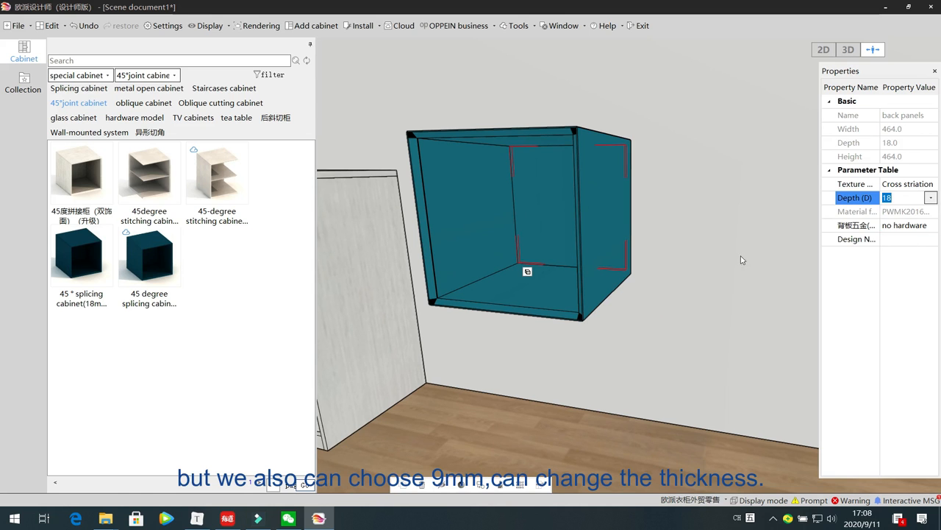
{"action": "left_click", "coordinate": [695, 258]}
Examine the high-gloss, matt and high-end hall lacquer materials offered for the blue splicing cabinet's carcase without applying any
{"action": "double_click", "coordinate": [595, 203]}
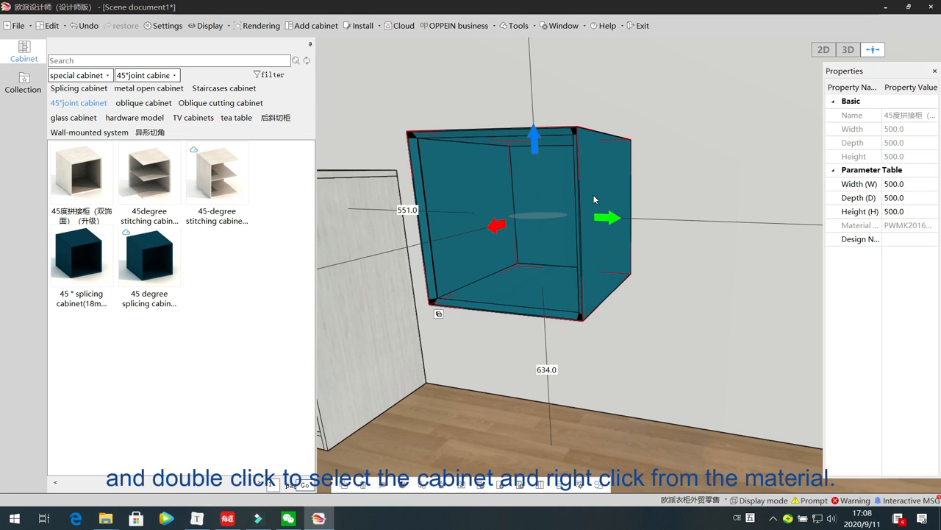
{"action": "right_click", "coordinate": [592, 181]}
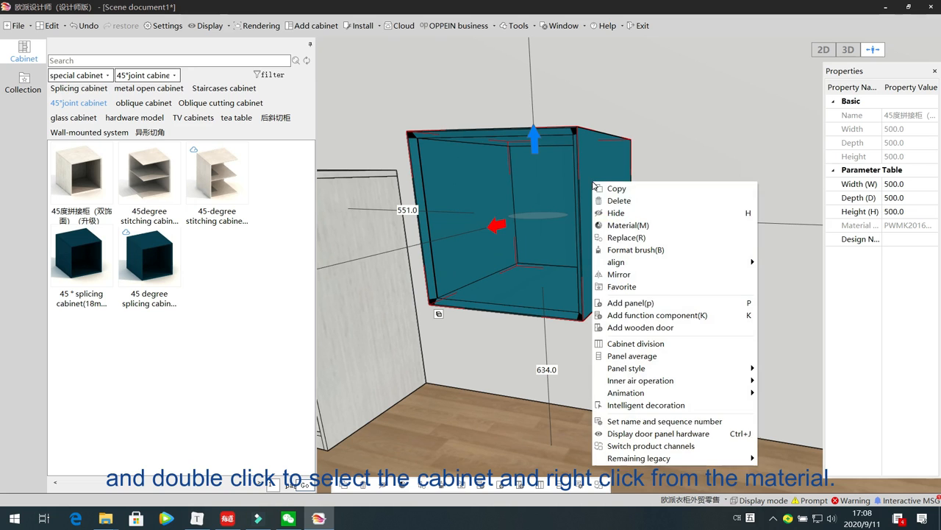
{"action": "left_click", "coordinate": [626, 225]}
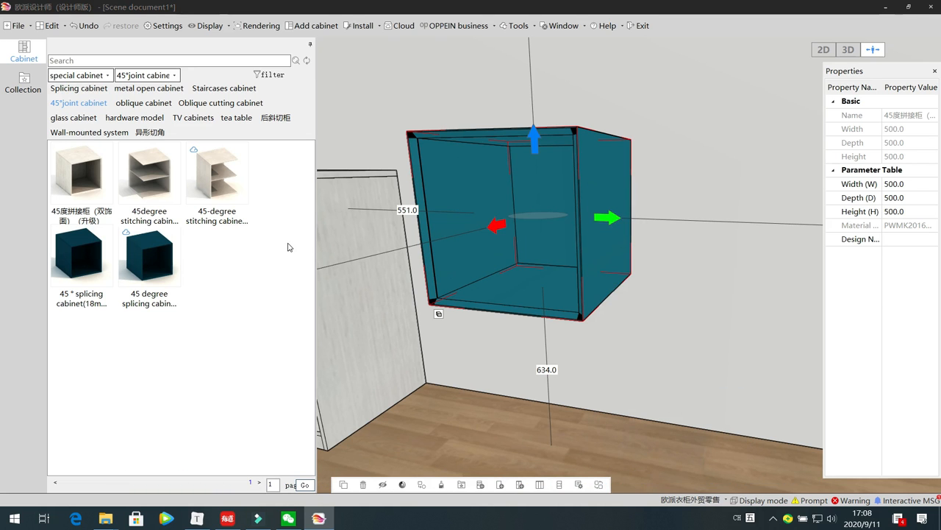
{"action": "left_click", "coordinate": [302, 145]}
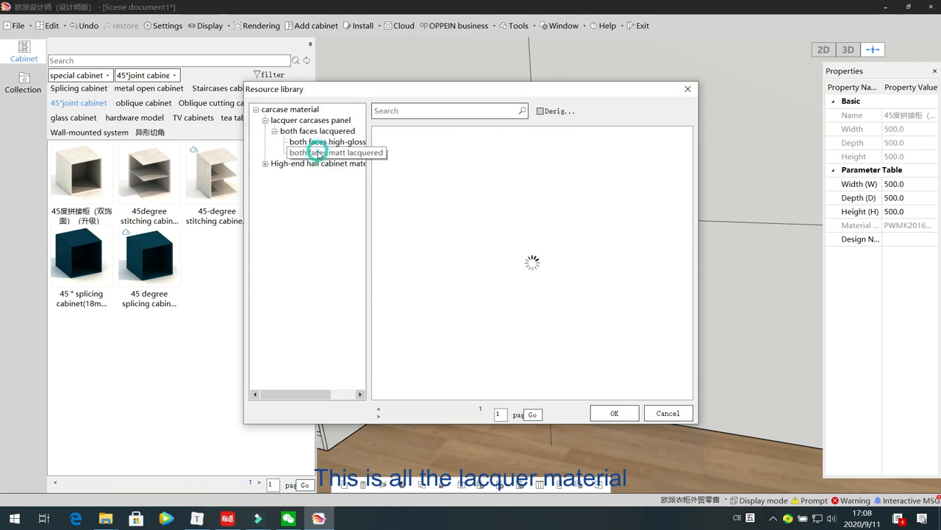
{"action": "left_click", "coordinate": [323, 142]}
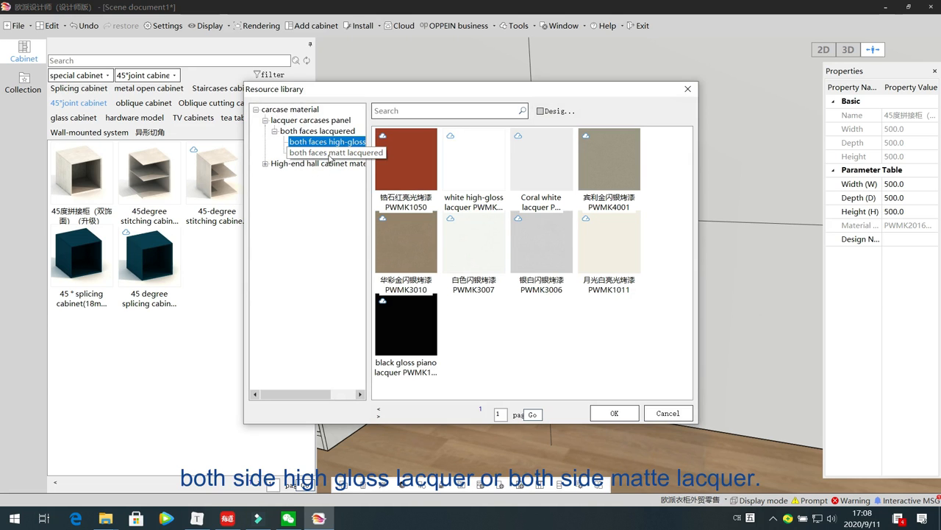
{"action": "left_click", "coordinate": [329, 153]}
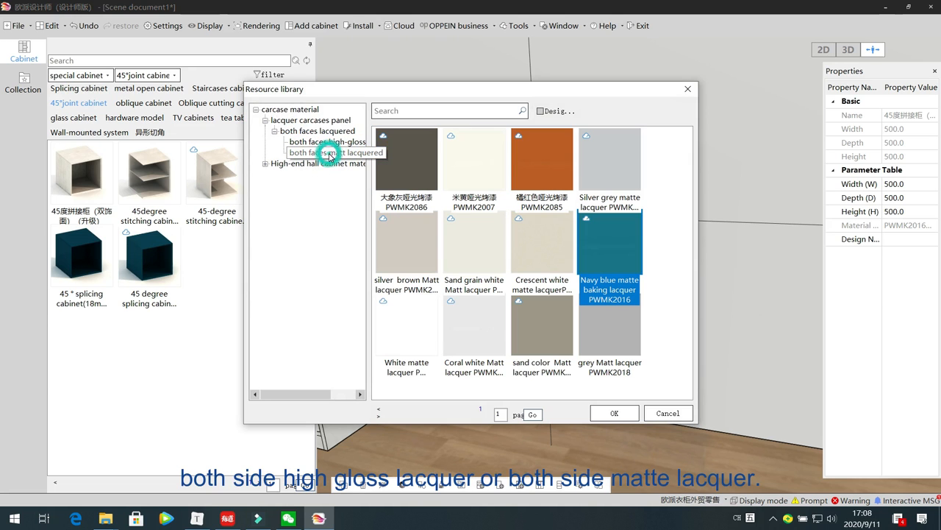
{"action": "left_click", "coordinate": [266, 164]}
{"action": "left_click", "coordinate": [312, 175]}
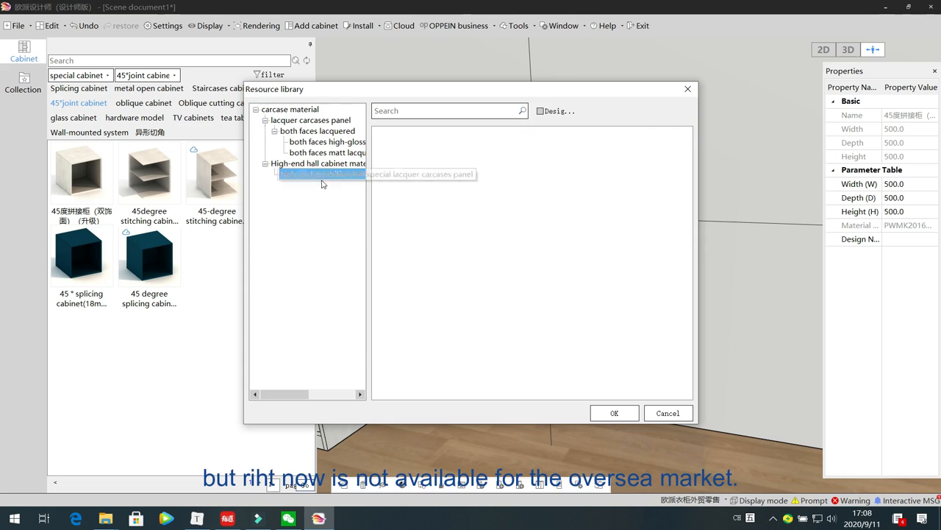
{"action": "left_click", "coordinate": [323, 141]}
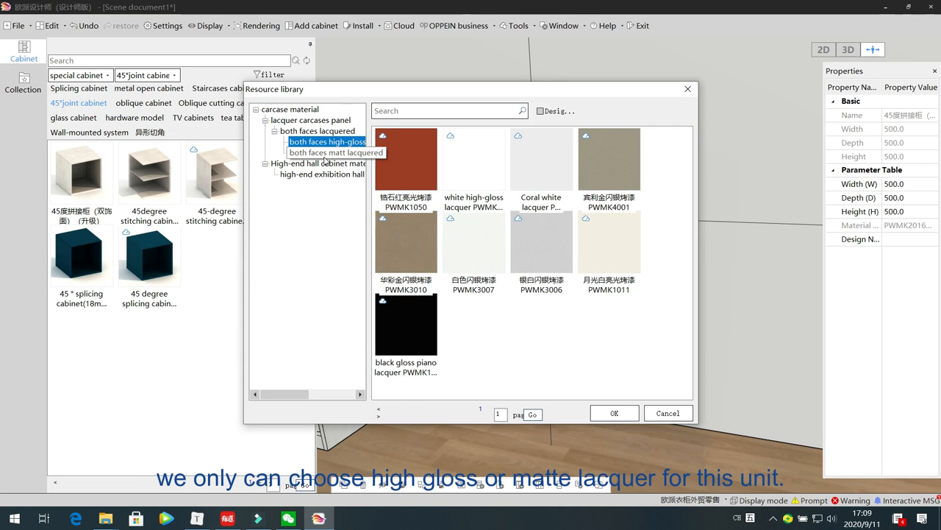
{"action": "left_click", "coordinate": [325, 155]}
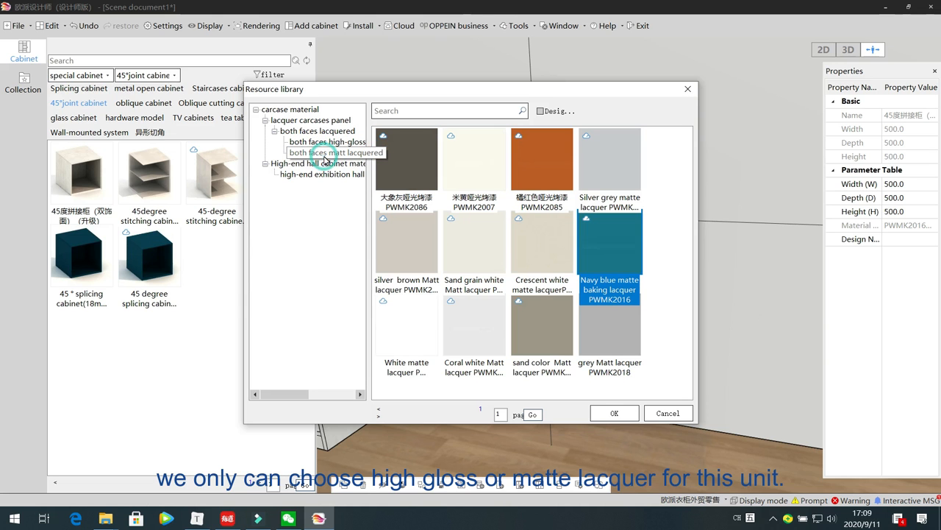
{"action": "left_click", "coordinate": [668, 413]}
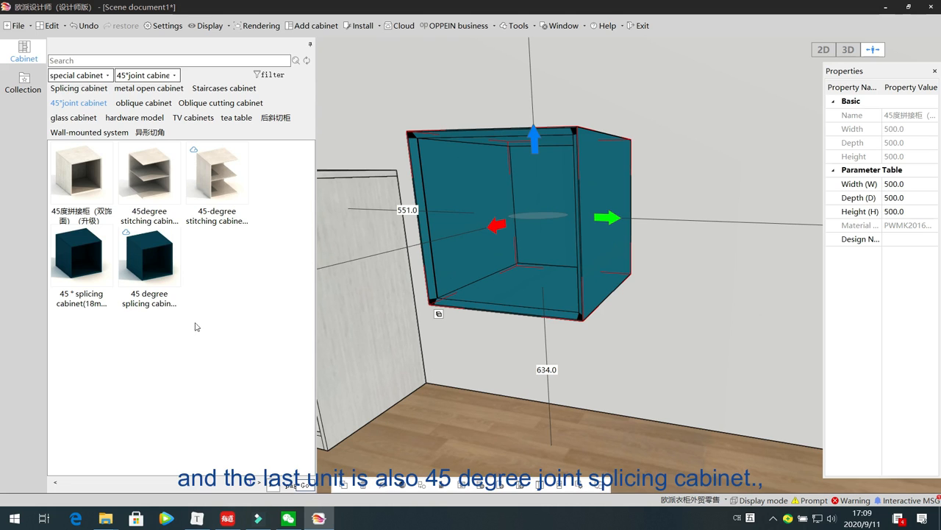
Place the 45 degree splicing cabinet (painting) on the wall to the right of the existing blue cabinet
{"action": "left_click", "coordinate": [144, 266]}
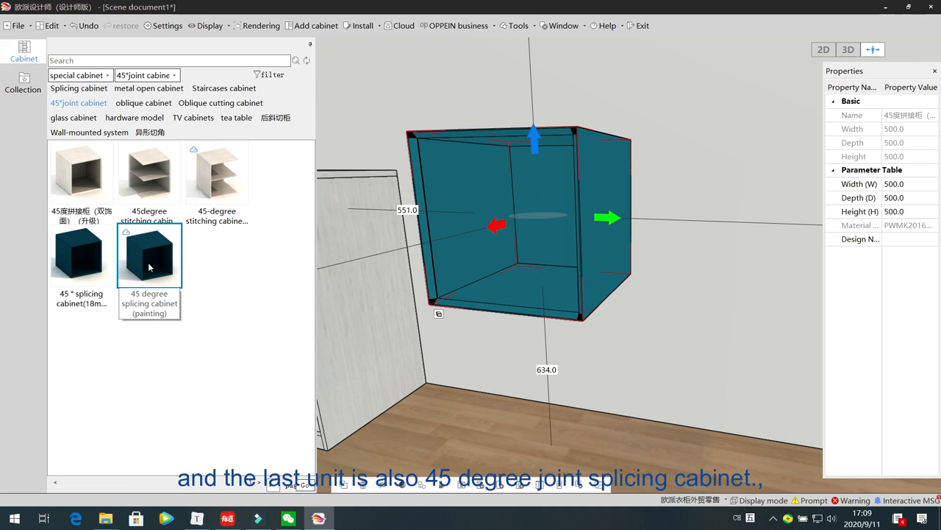
{"action": "left_click", "coordinate": [148, 267]}
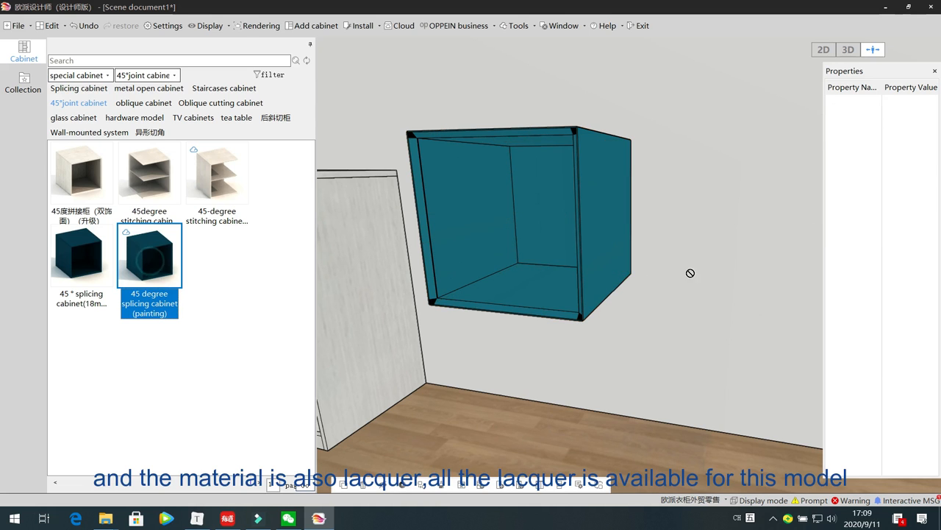
{"action": "left_click", "coordinate": [763, 213]}
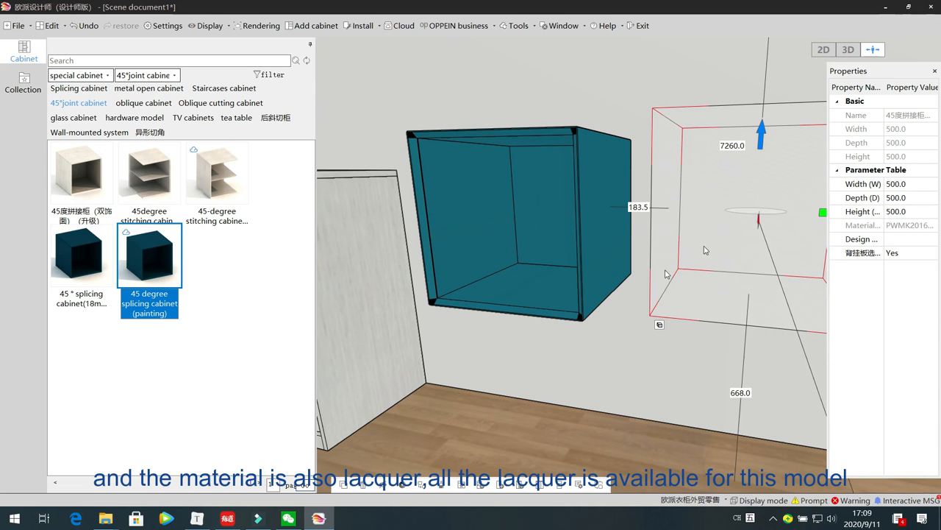
{"action": "left_click", "coordinate": [479, 389]}
{"action": "right_click_drag", "start_coordinate": [497, 395], "coordinate": [516, 378]}
Compare the back panels of the two blue splicing cabinets, checking their thickness and hardware options
{"action": "left_click", "coordinate": [659, 186]}
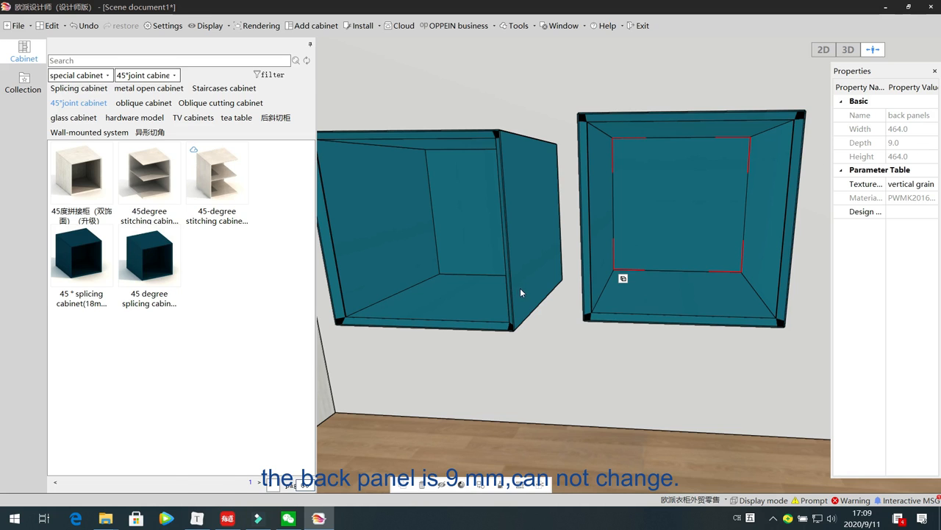
{"action": "left_click", "coordinate": [478, 211]}
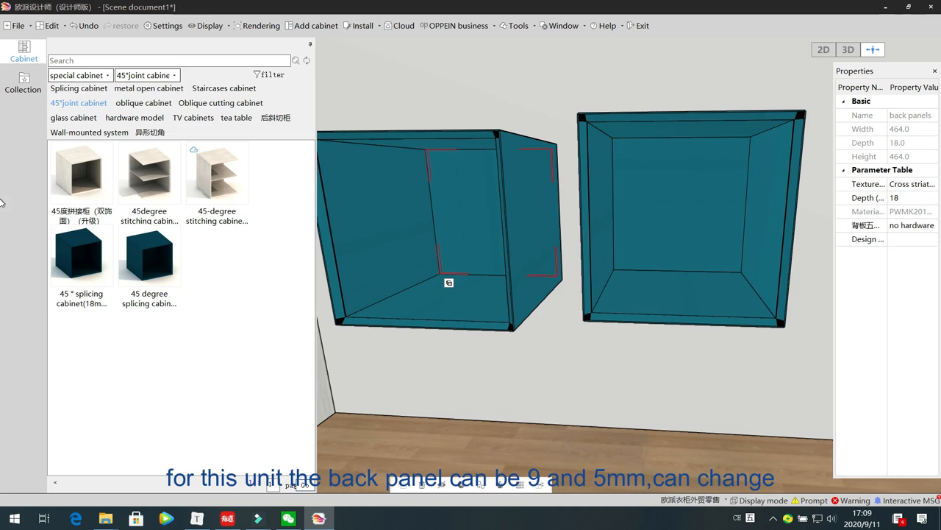
{"action": "left_click", "coordinate": [930, 200]}
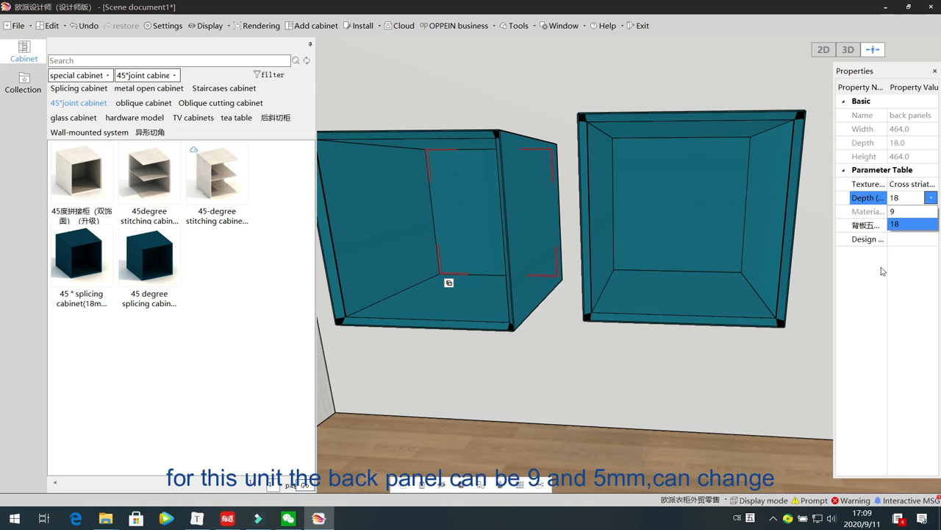
{"action": "left_click", "coordinate": [855, 322]}
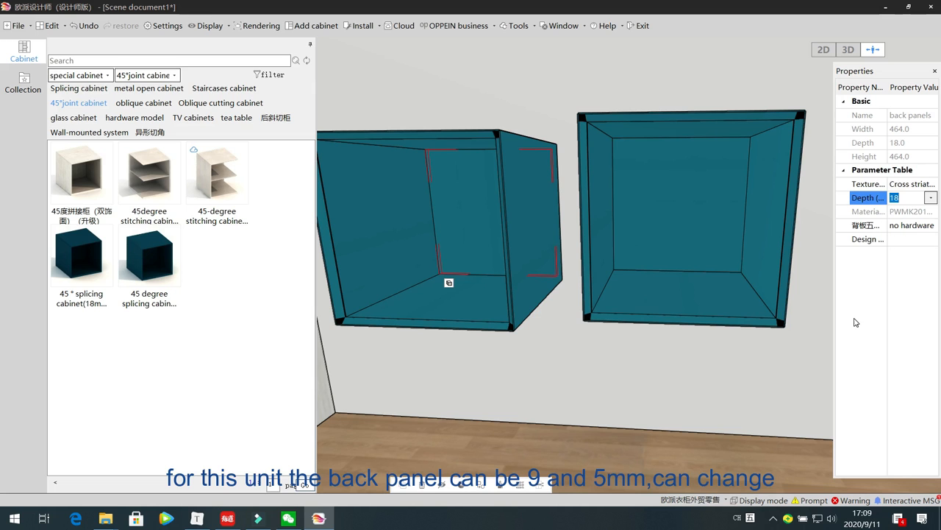
{"action": "left_click", "coordinate": [932, 227]}
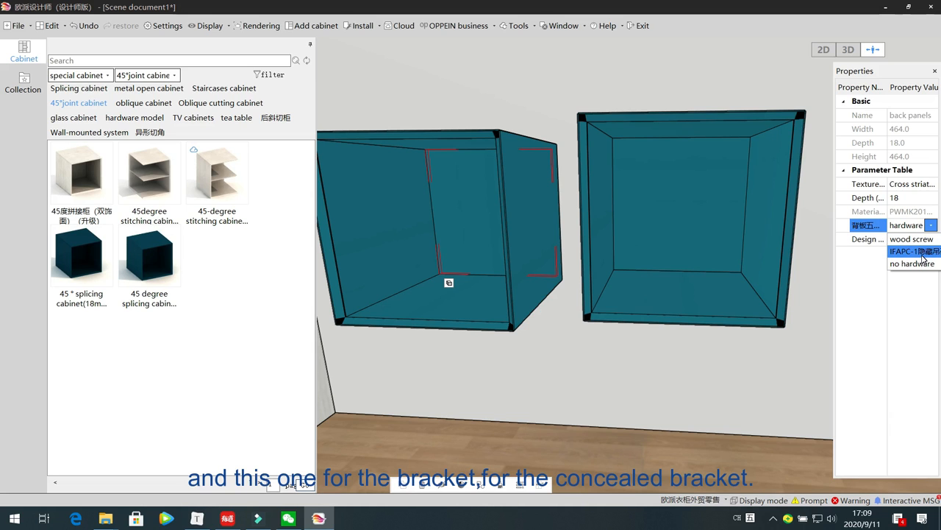
{"action": "left_click", "coordinate": [593, 214]}
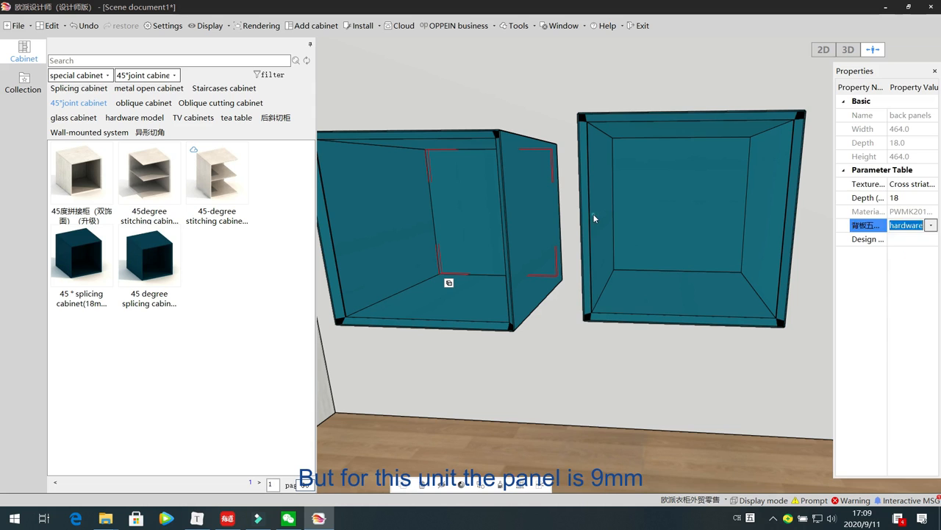
{"action": "left_click", "coordinate": [659, 206]}
{"action": "double_click", "coordinate": [671, 185]}
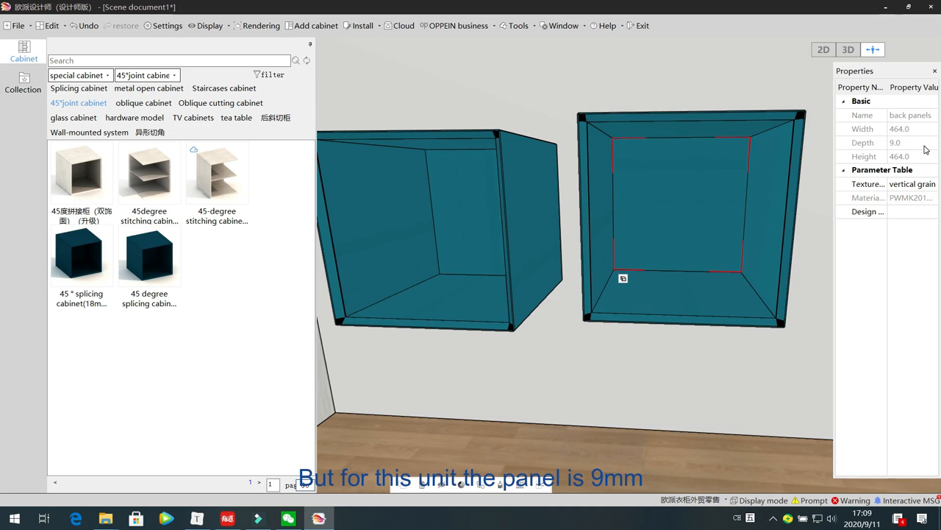
Switch the painting splicing cabinet's back hanging board option to nothing and back to Yes, and widen the property display
{"action": "left_click", "coordinate": [601, 194]}
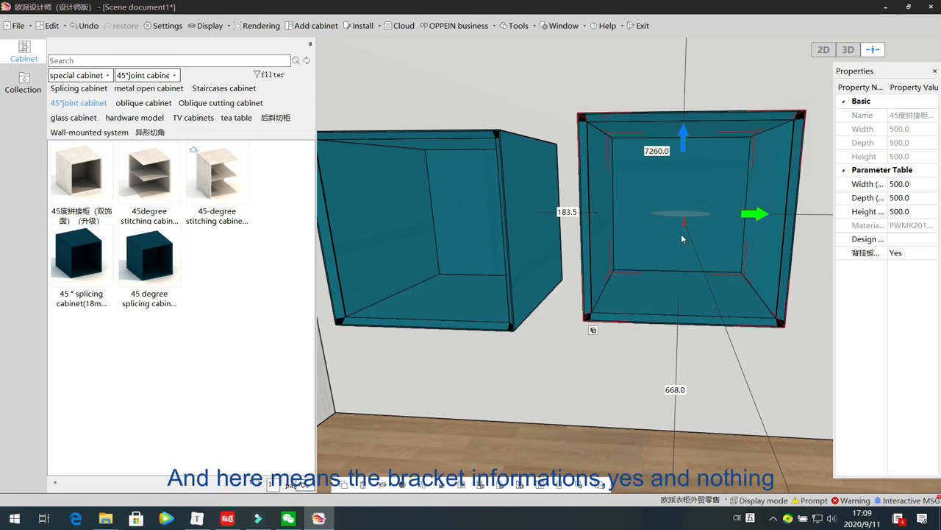
{"action": "left_click", "coordinate": [931, 254]}
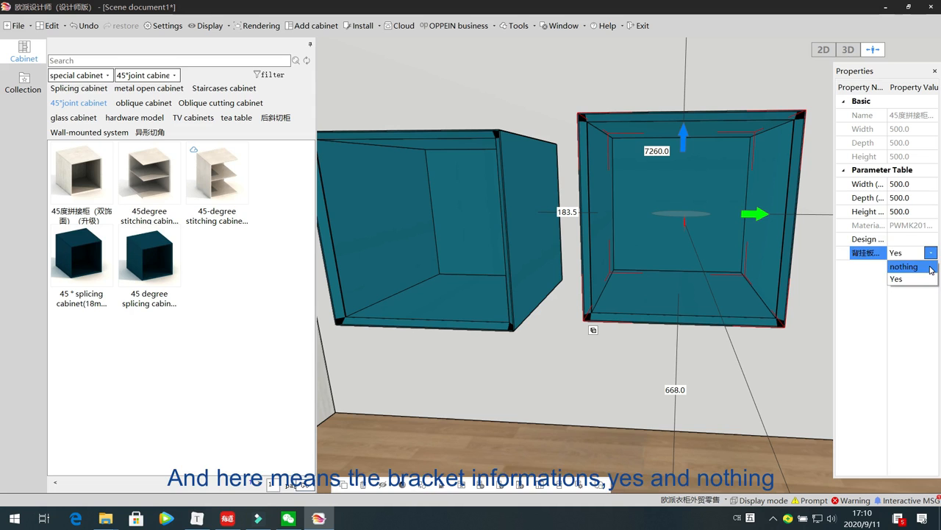
{"action": "left_click", "coordinate": [929, 267]}
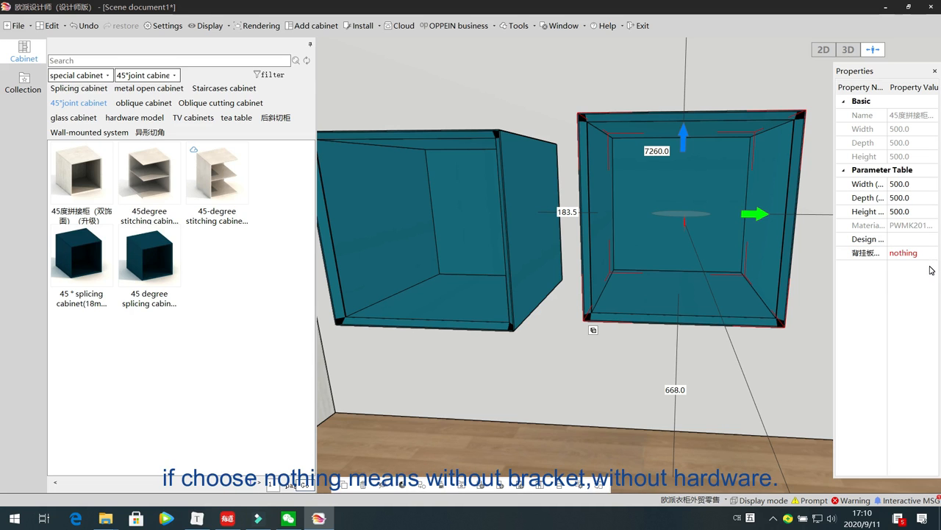
{"action": "left_click", "coordinate": [931, 254]}
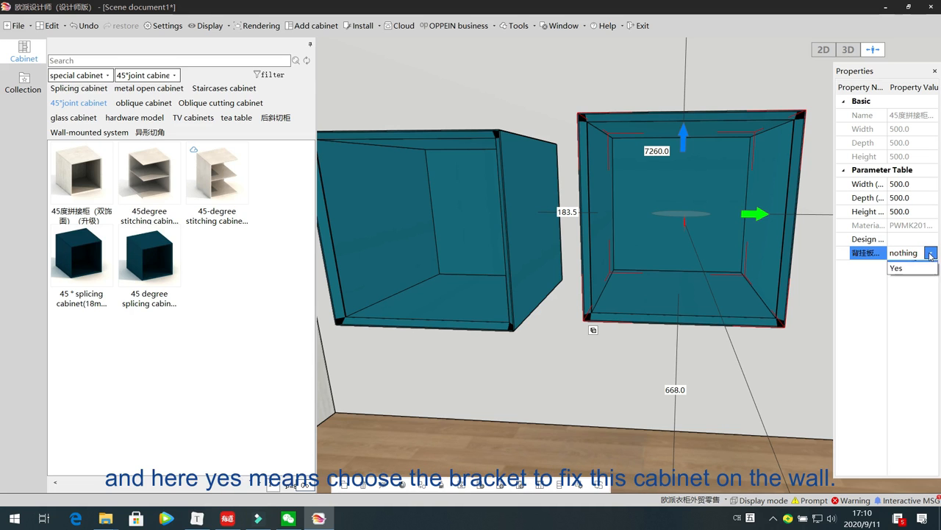
{"action": "left_click", "coordinate": [931, 280]}
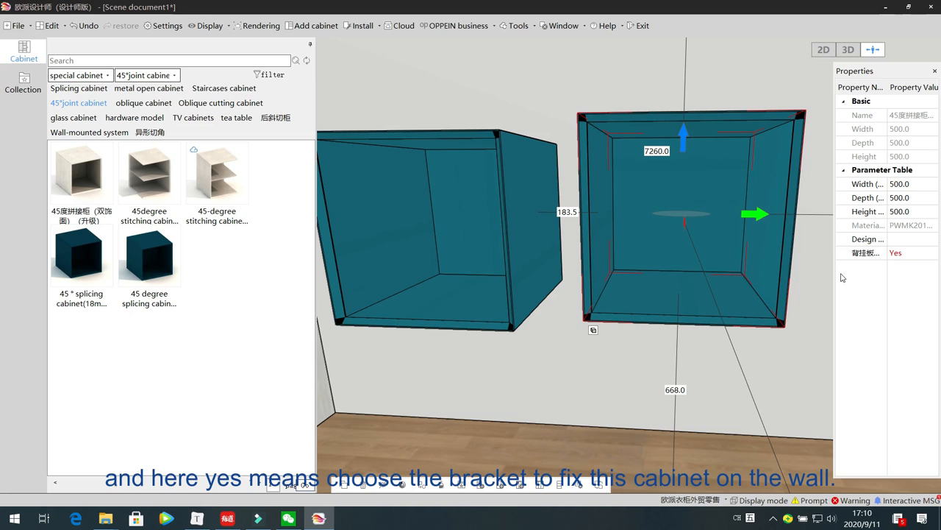
{"action": "left_click_drag", "start_coordinate": [835, 272], "coordinate": [809, 273]}
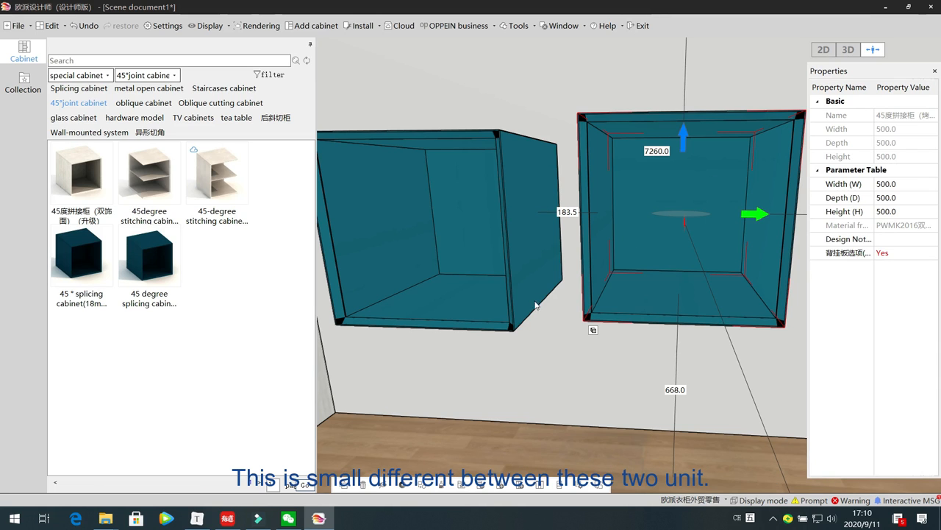
Delete both blue splicing cabinets from the wall
{"action": "left_click", "coordinate": [553, 341]}
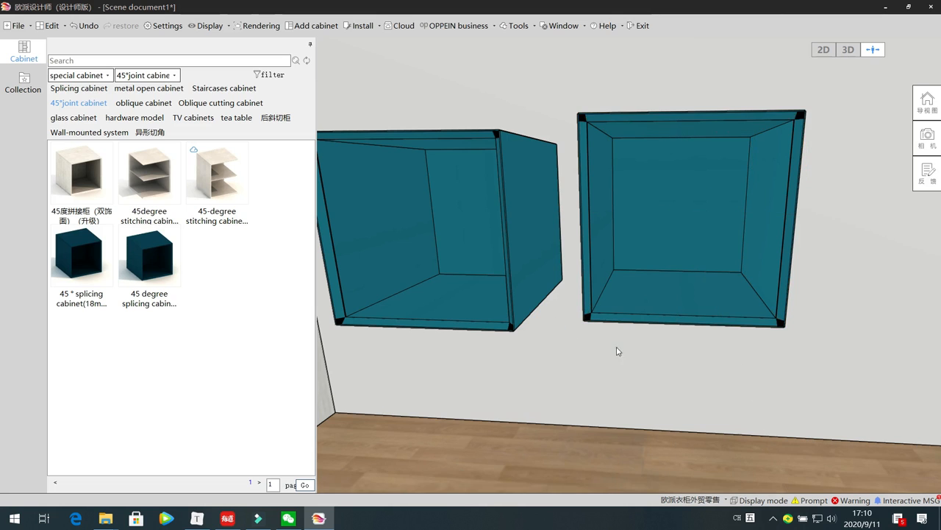
{"action": "left_click", "coordinate": [451, 234]}
{"action": "key", "text": "Delete"}
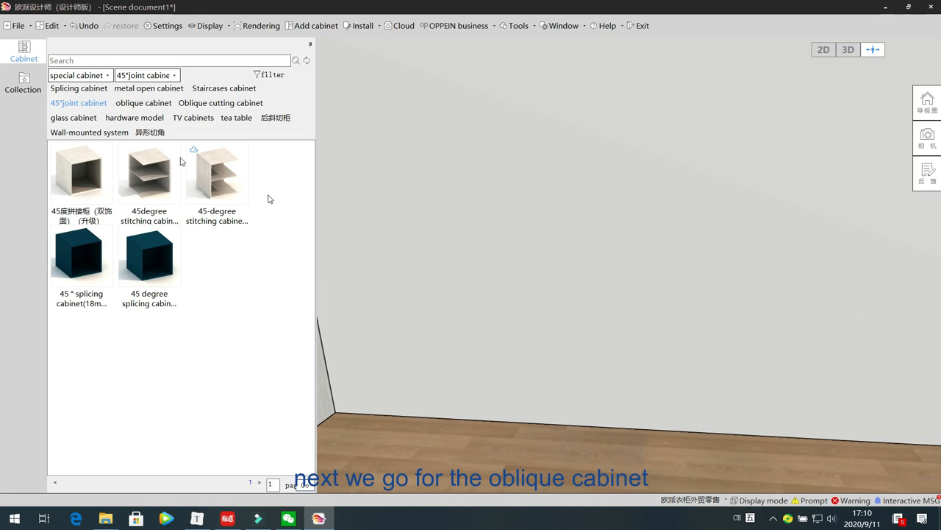
Place the Beveled cabinet short left from the oblique cabinet category on the floor, right of the existing floor cabinets
{"action": "left_click", "coordinate": [143, 103]}
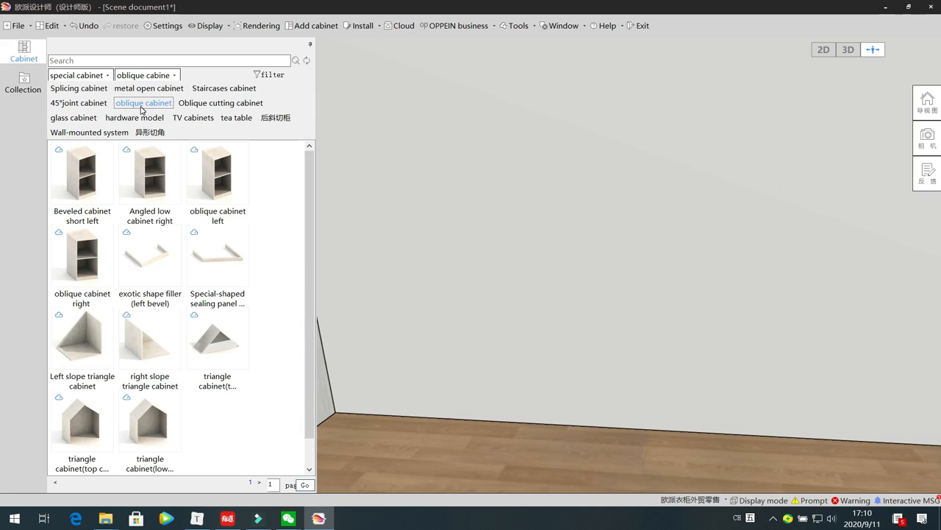
{"action": "middle_click_drag", "start_coordinate": [473, 340], "coordinate": [481, 338]}
{"action": "left_click_drag", "start_coordinate": [82, 169], "coordinate": [486, 356]}
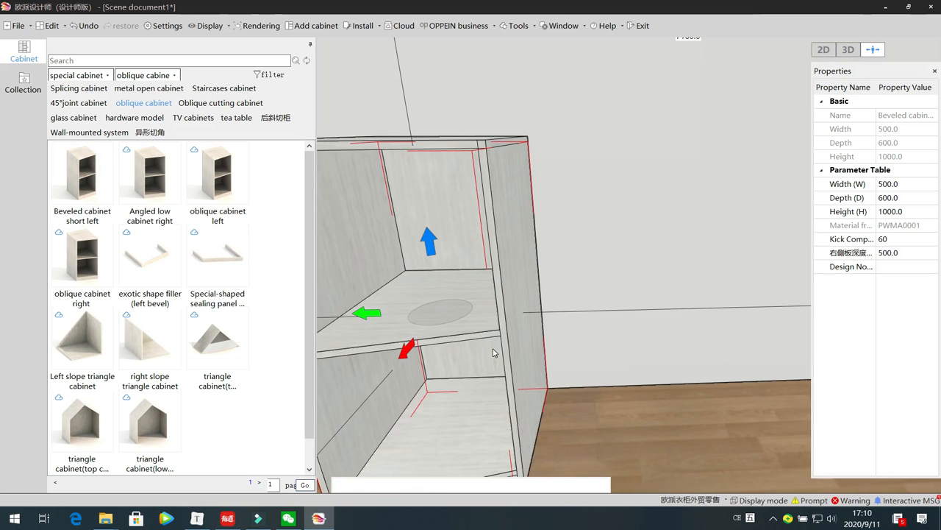
{"action": "scroll", "coordinate": [493, 350], "scroll_direction": "down", "scroll_amount": 6}
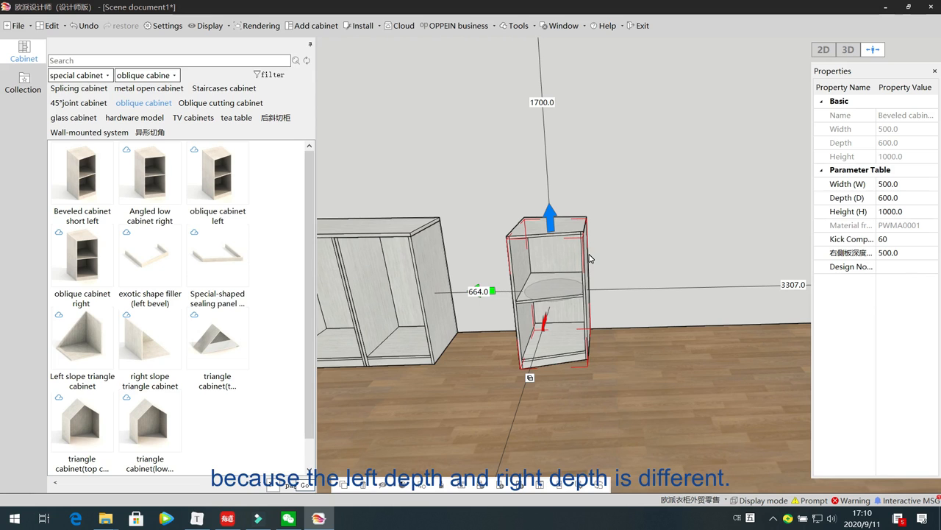
Set the beveled cabinet's right side panel depth to 300
{"action": "left_click", "coordinate": [910, 253]}
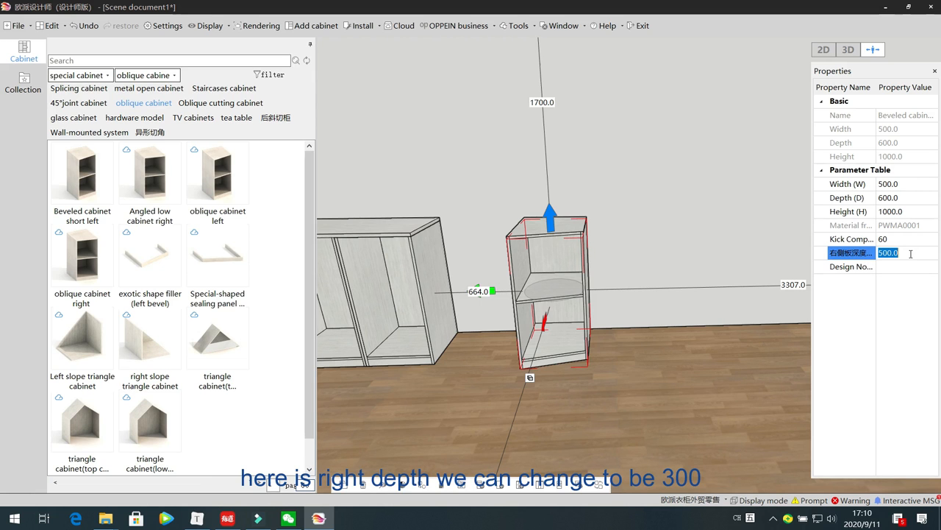
{"action": "type", "text": "300"}
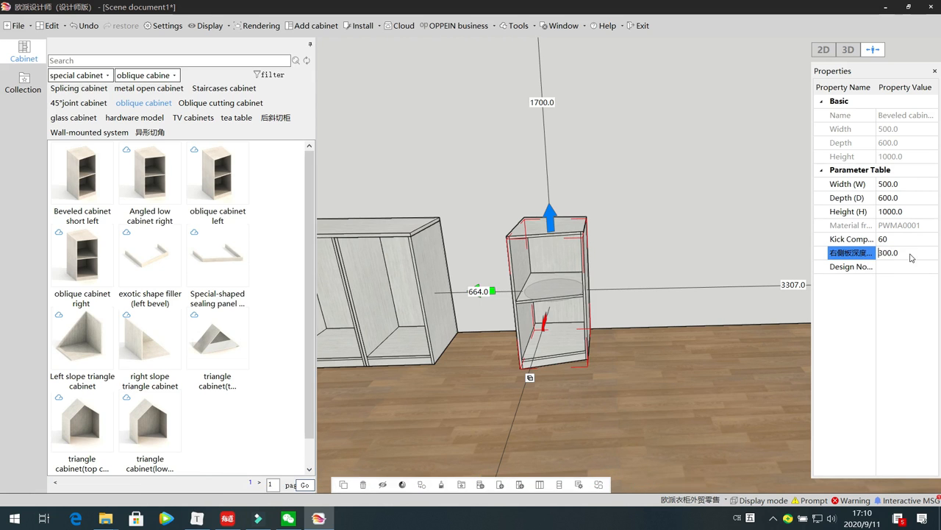
{"action": "key", "text": "Return"}
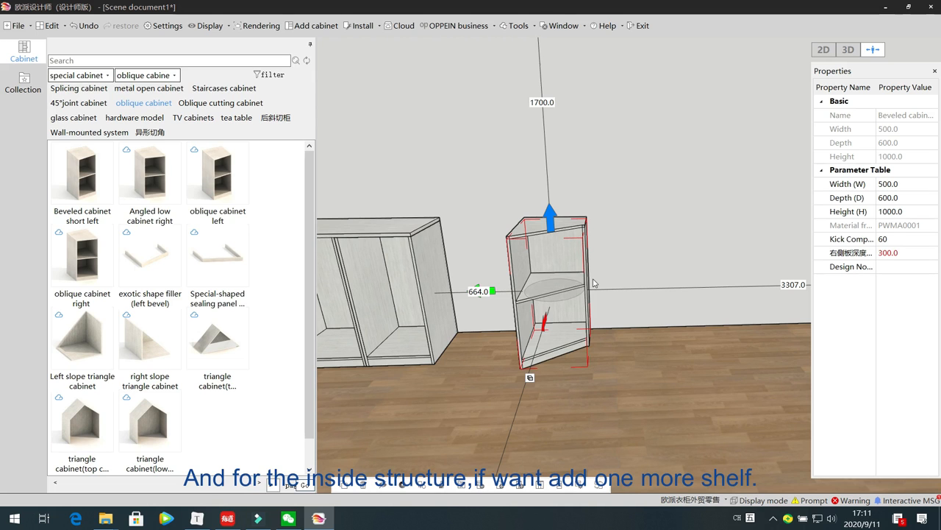
Add a Solid layer shelf from the functional accessory library to the beveled cabinet's upper compartment and delete it again
{"action": "left_click", "coordinate": [562, 250]}
{"action": "double_click", "coordinate": [562, 250]}
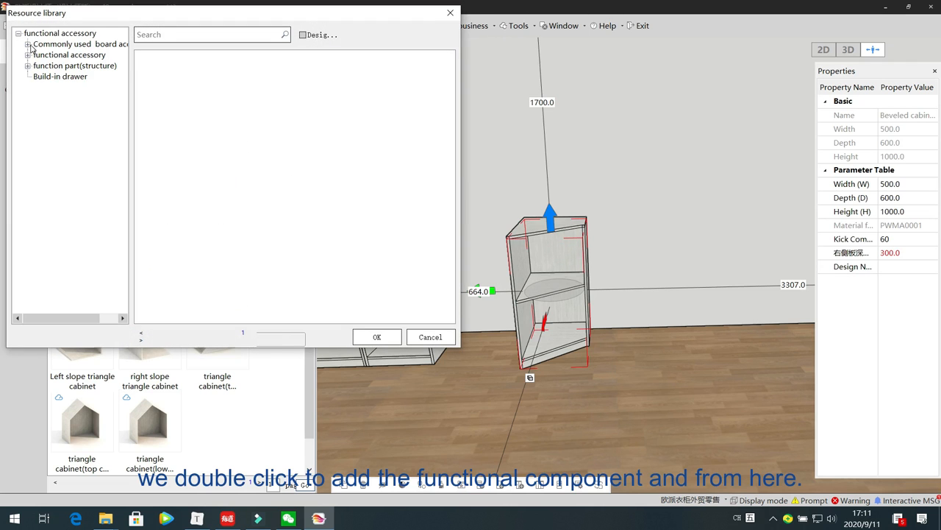
{"action": "left_click", "coordinate": [28, 44]}
{"action": "left_click", "coordinate": [61, 54]}
{"action": "left_click", "coordinate": [167, 93]}
{"action": "double_click", "coordinate": [168, 93]}
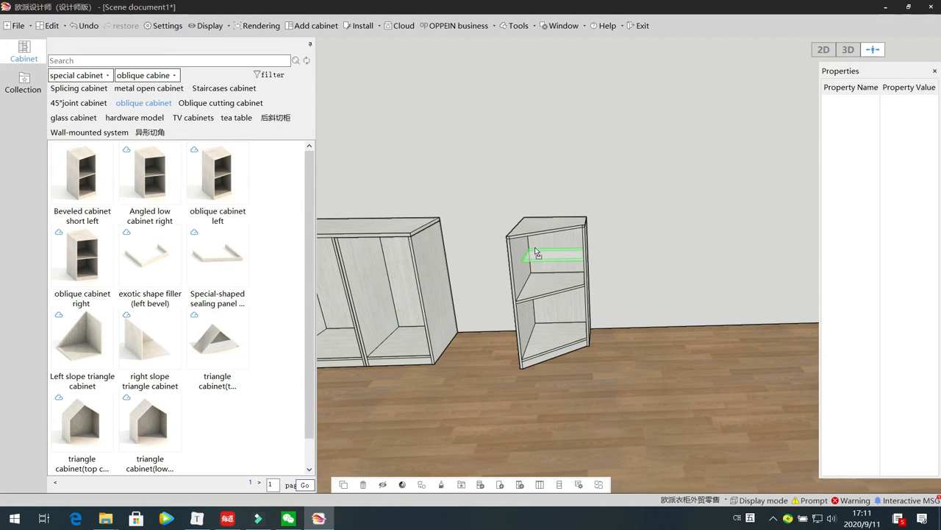
{"action": "left_click", "coordinate": [540, 254]}
{"action": "left_click", "coordinate": [434, 335]}
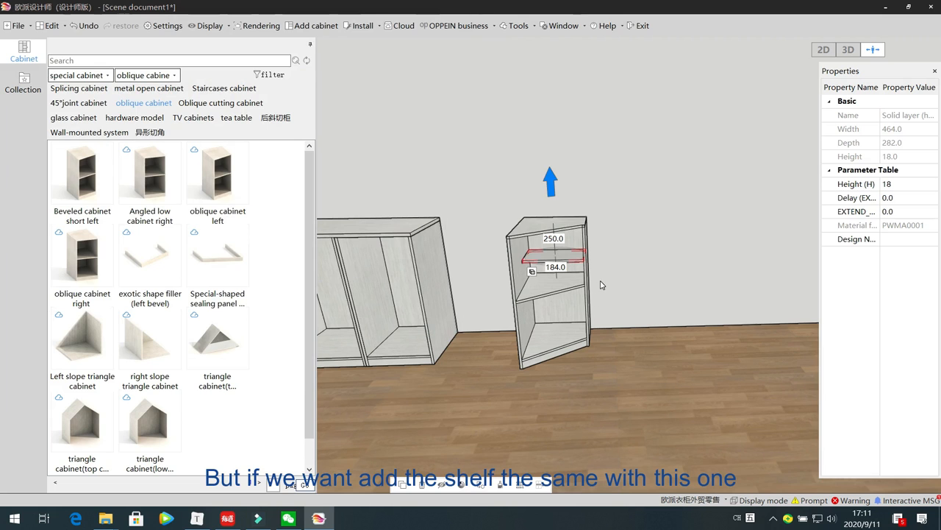
{"action": "left_click", "coordinate": [552, 291]}
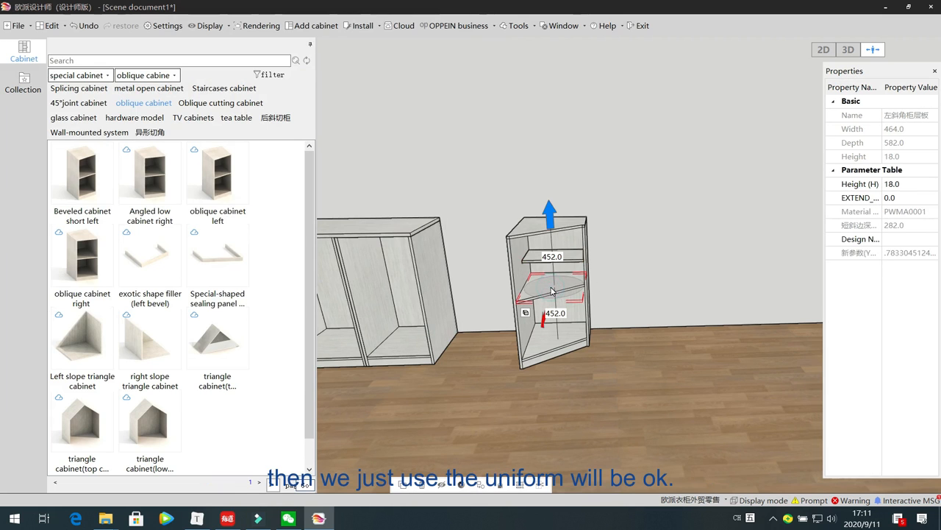
{"action": "left_click", "coordinate": [538, 259]}
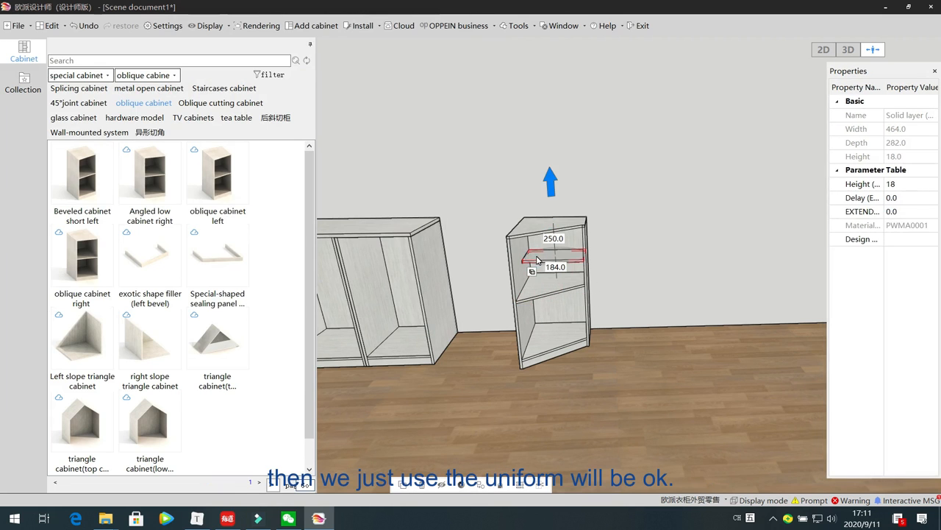
Replace the beveled cabinet's middle shelf with 3 evenly spaced shelves using Plate equalization
{"action": "left_click", "coordinate": [552, 293]}
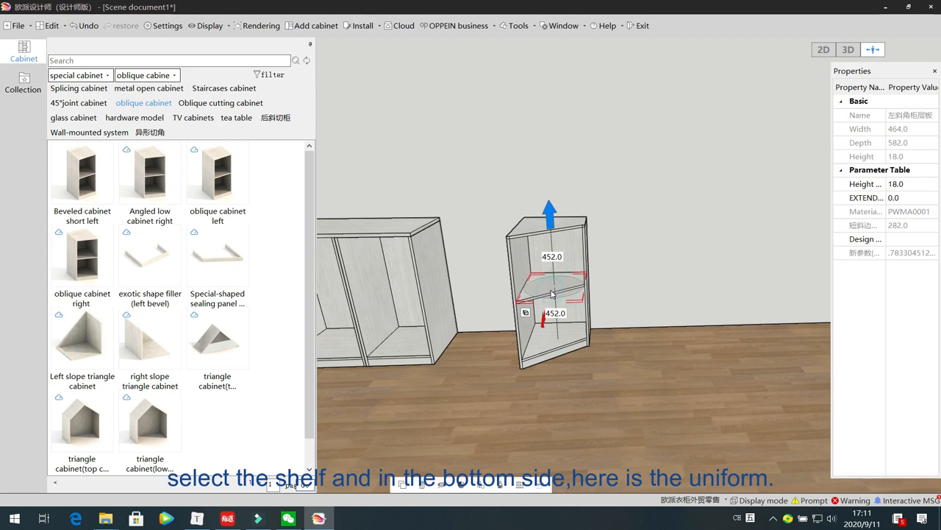
{"action": "left_click", "coordinate": [520, 488]}
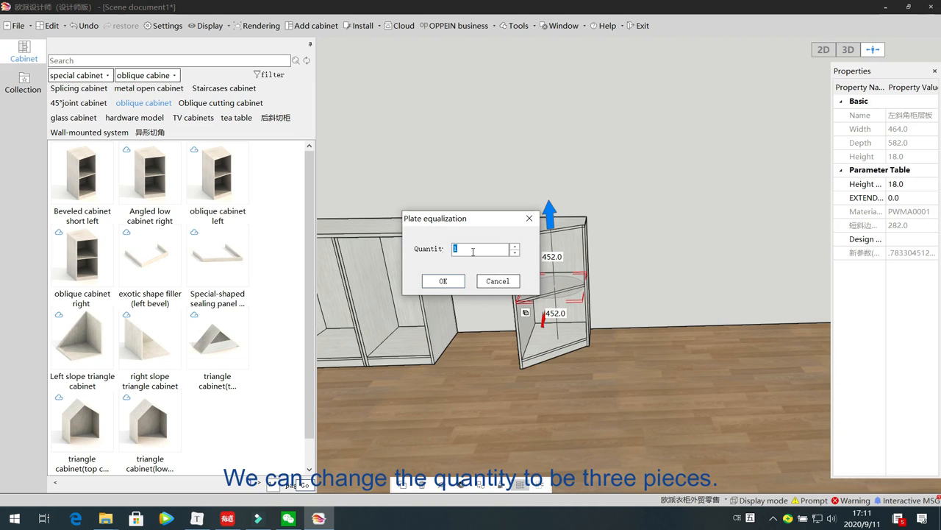
{"action": "type", "text": "3"}
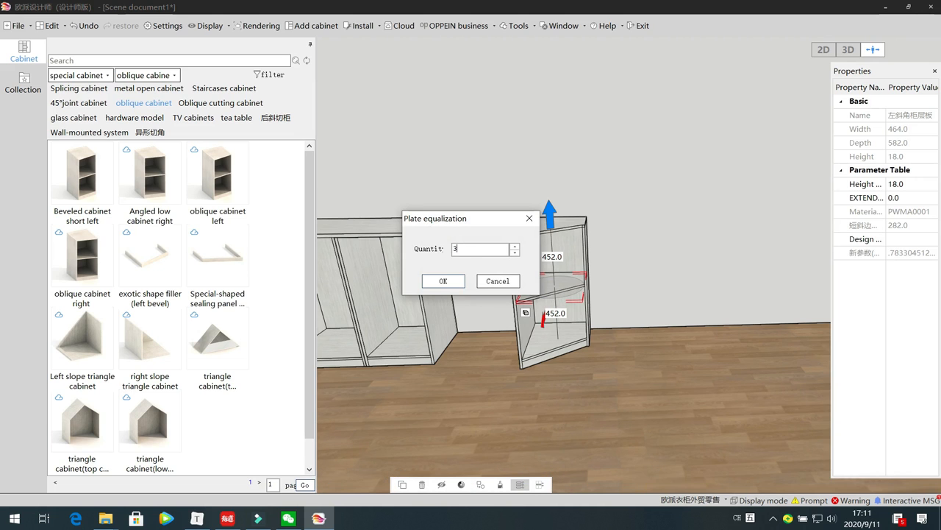
{"action": "left_click", "coordinate": [444, 279]}
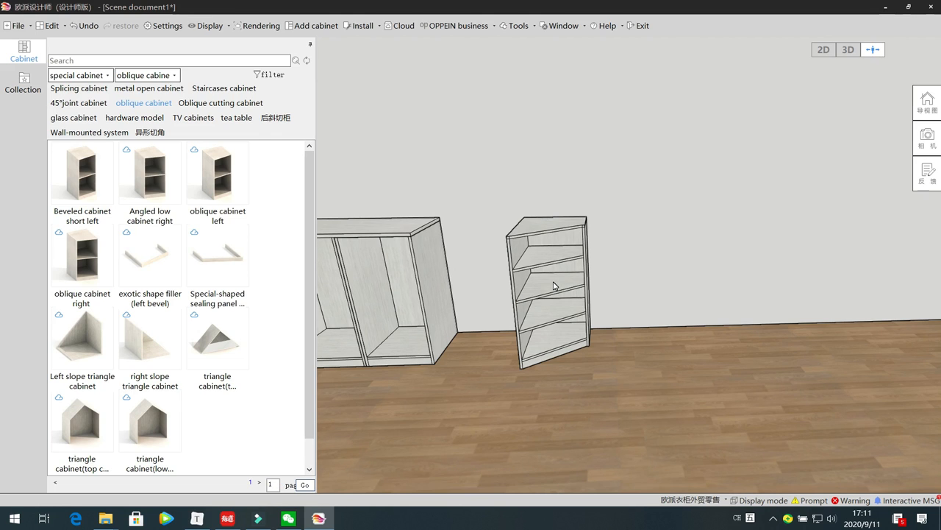
{"action": "left_click", "coordinate": [543, 252]}
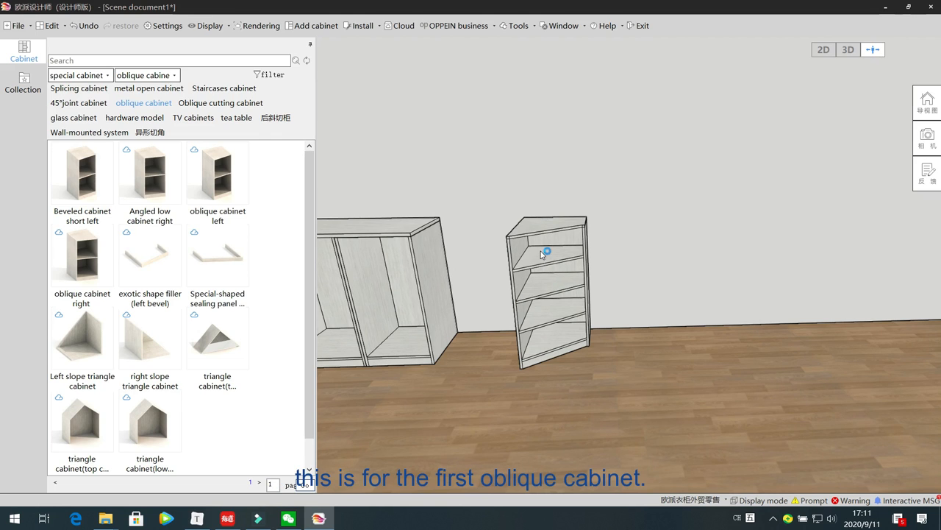
Place the Angled low cabinet right against the wall, about 620 mm to the right of the beveled cabinet
{"action": "left_click", "coordinate": [146, 168]}
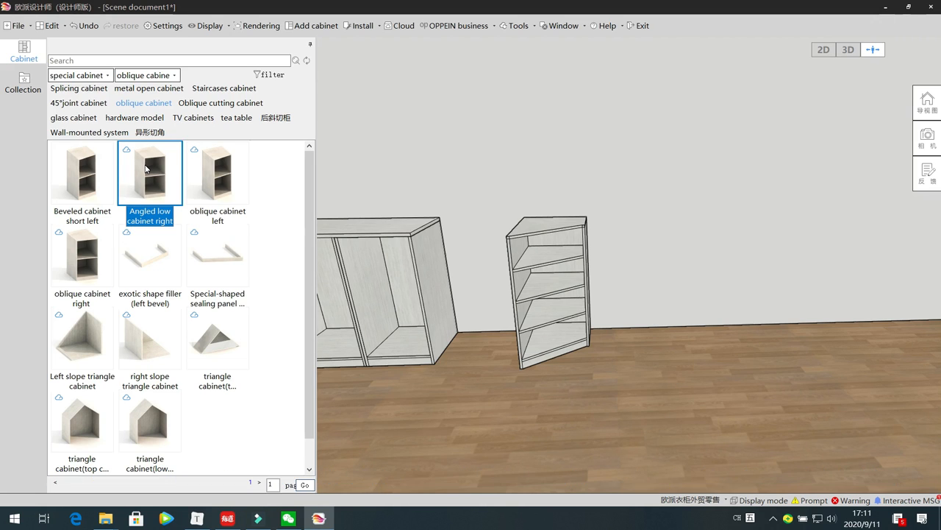
{"action": "left_click_drag", "start_coordinate": [250, 220], "coordinate": [689, 302]}
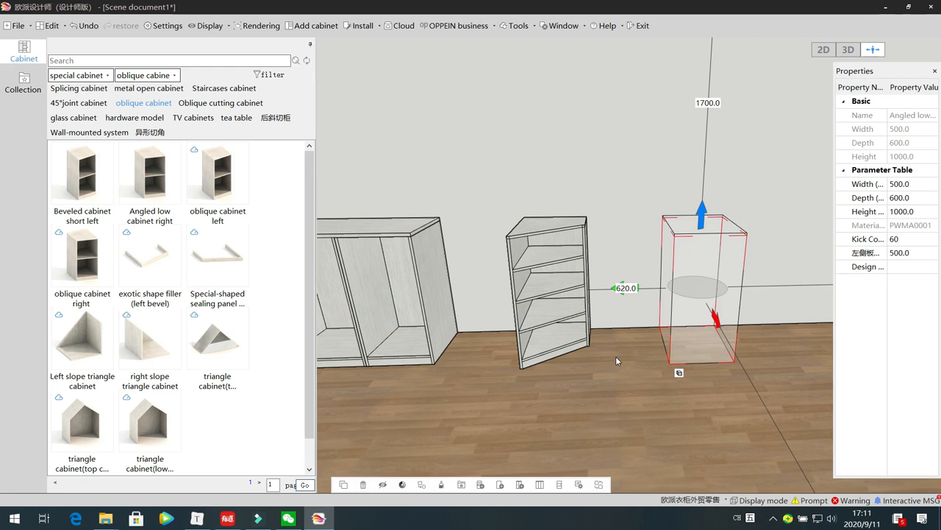
{"action": "left_click", "coordinate": [596, 385]}
{"action": "middle_click_drag", "start_coordinate": [635, 391], "coordinate": [642, 395]}
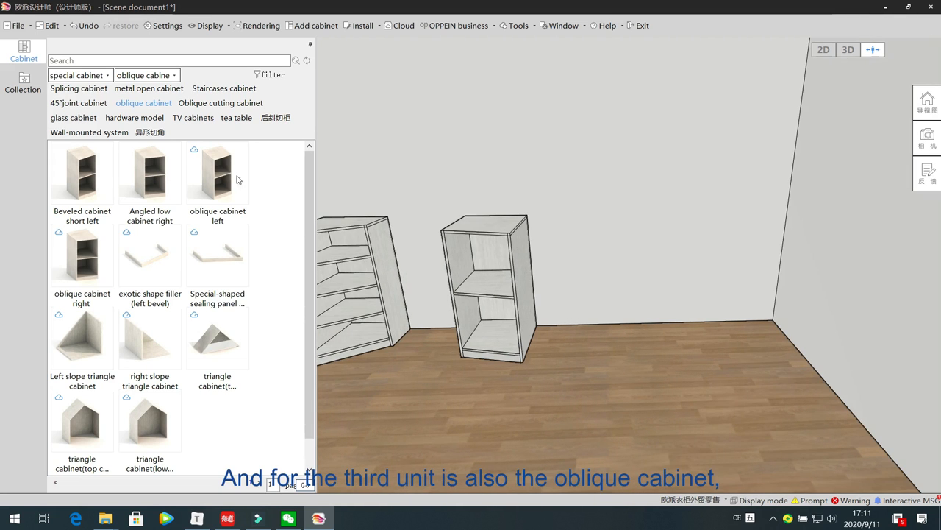
Place the oblique cabinet left against the wall, about 458 mm to the right of the angled low cabinet
{"action": "left_click", "coordinate": [221, 170]}
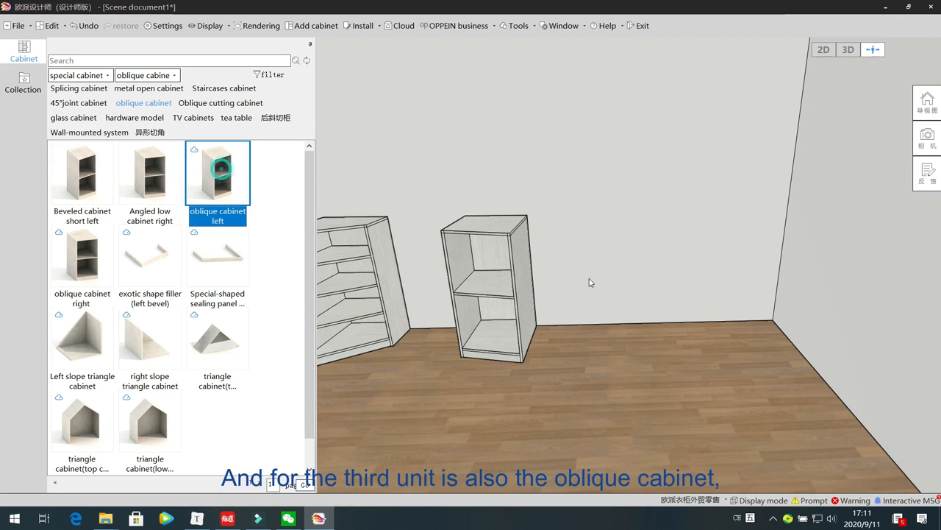
{"action": "left_click", "coordinate": [615, 309]}
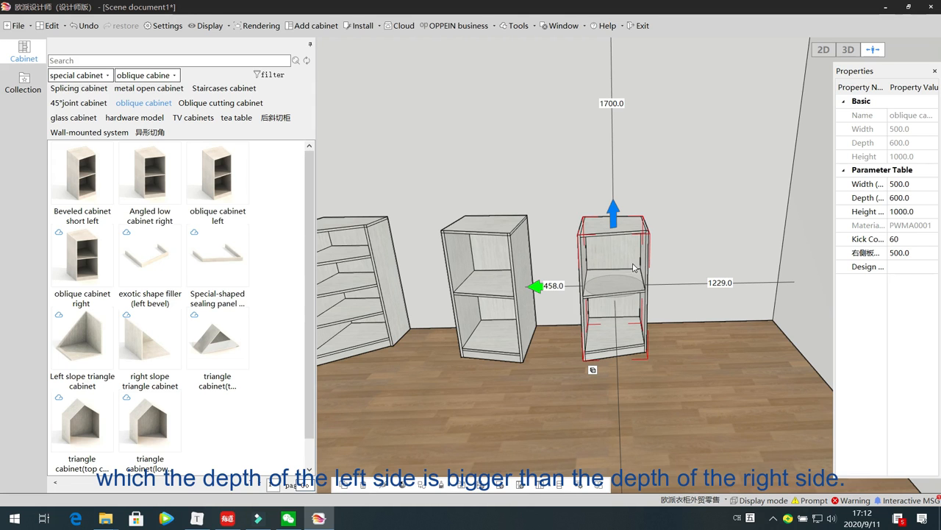
{"action": "right_click_drag", "start_coordinate": [707, 375], "coordinate": [693, 378]}
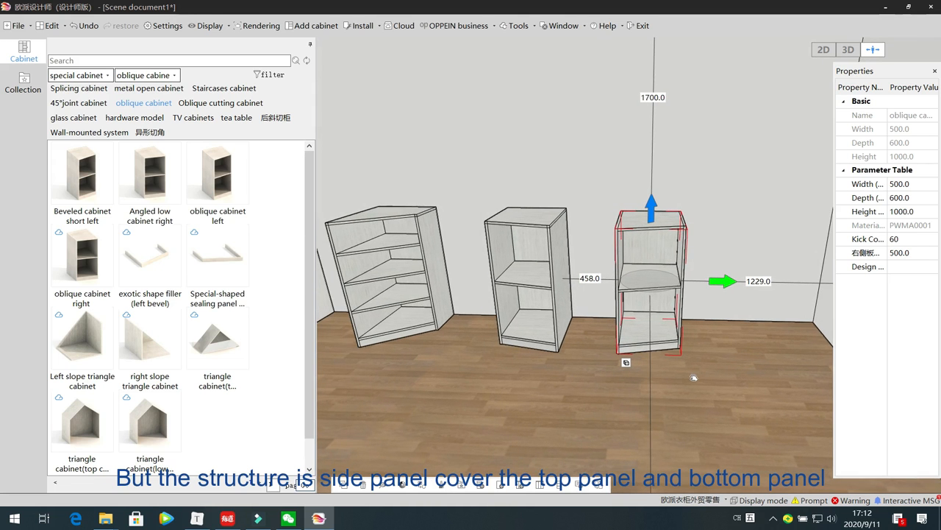
{"action": "left_click", "coordinate": [604, 246]}
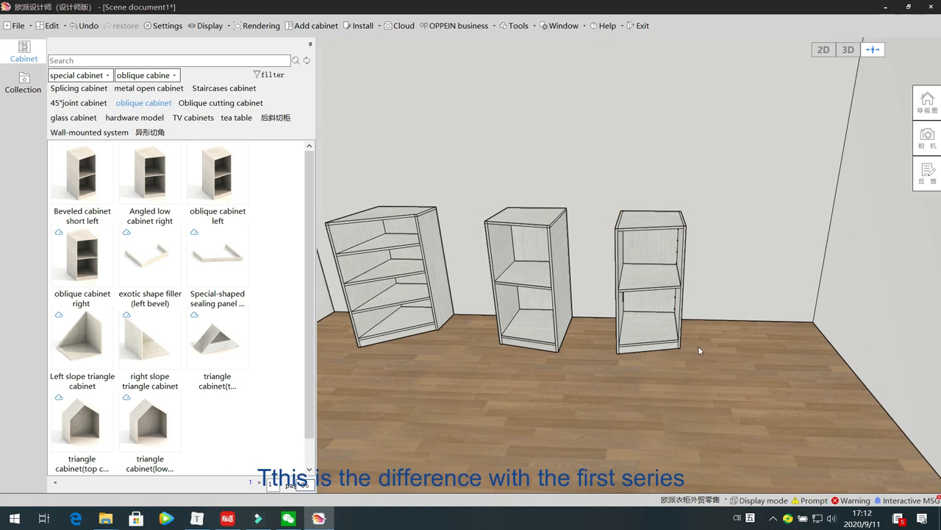
Examine how the beveled cabinet's top panel meets its side panels
{"action": "left_click", "coordinate": [368, 236]}
{"action": "left_click", "coordinate": [370, 215]}
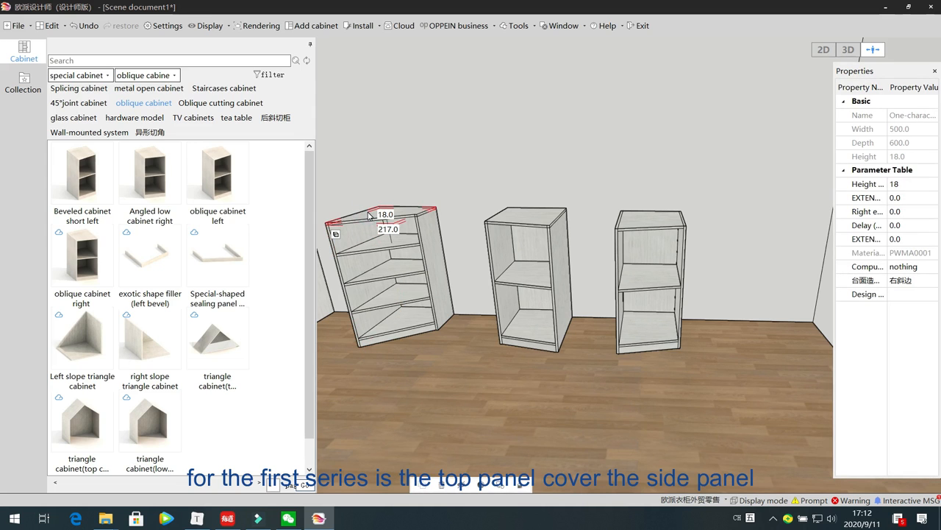
{"action": "left_click", "coordinate": [496, 387]}
Place the exotic shape filler (left bevel) on top of the rightmost oblique cabinet
{"action": "left_click_drag", "start_coordinate": [414, 390], "coordinate": [444, 431]}
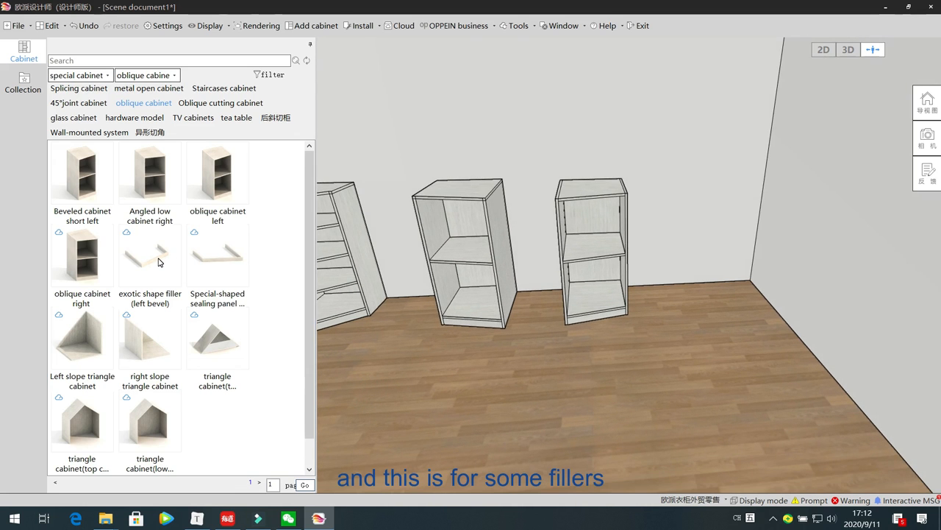
{"action": "mouse_move", "coordinate": [159, 262]}
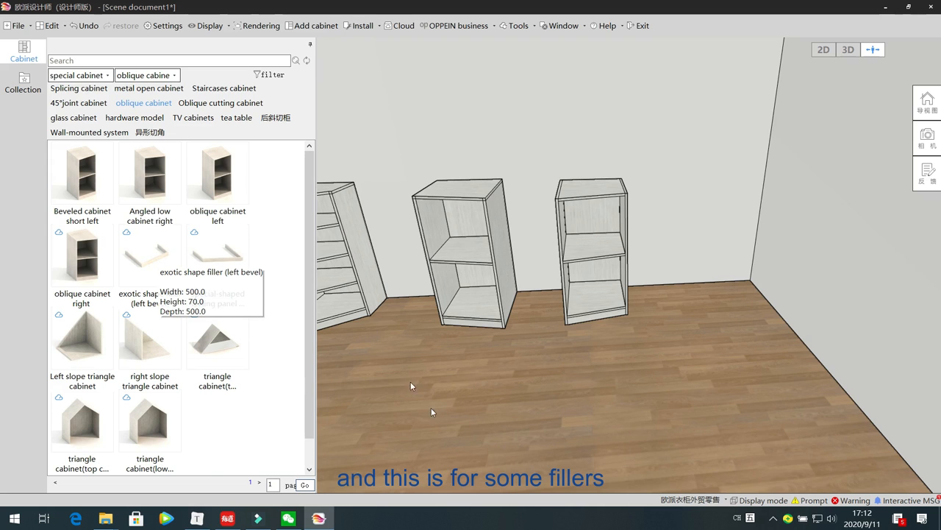
{"action": "key", "text": "Left"}
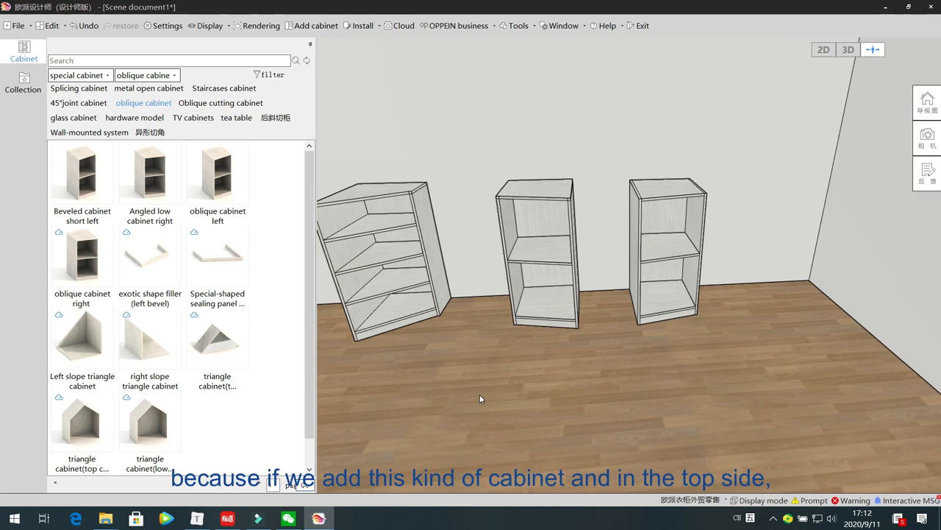
{"action": "key", "text": "Up"}
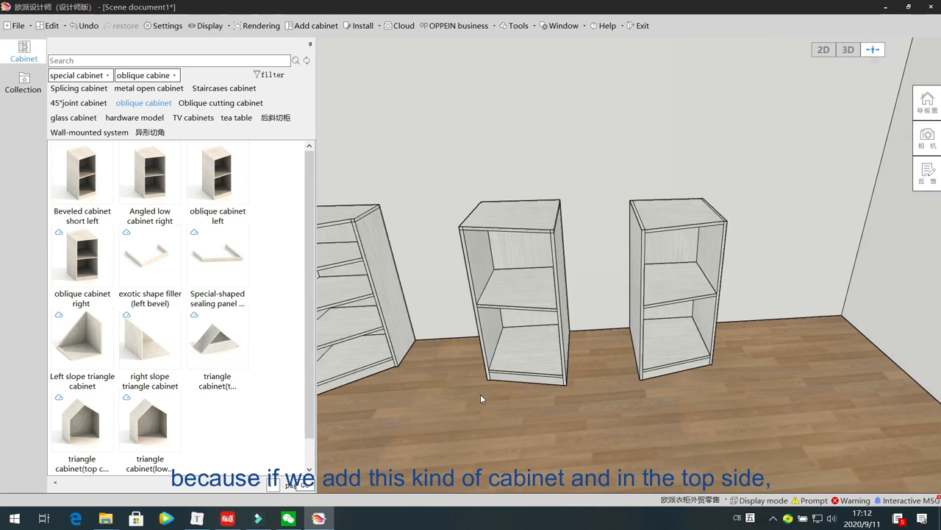
{"action": "left_click", "coordinate": [691, 221]}
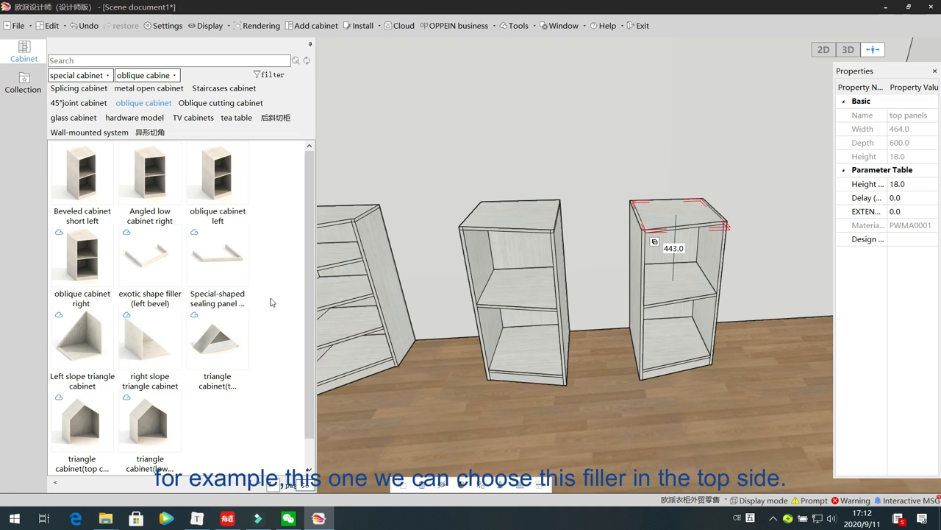
{"action": "left_click", "coordinate": [142, 269]}
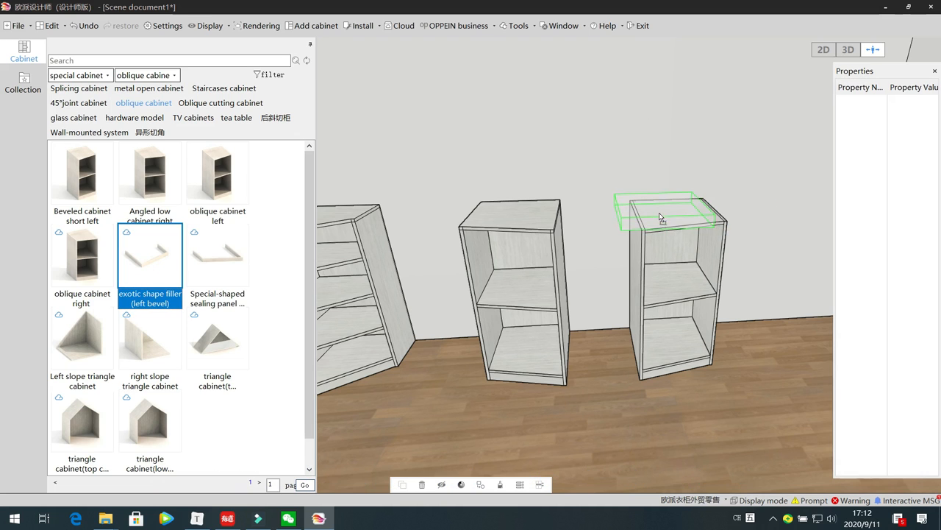
{"action": "left_click", "coordinate": [673, 214]}
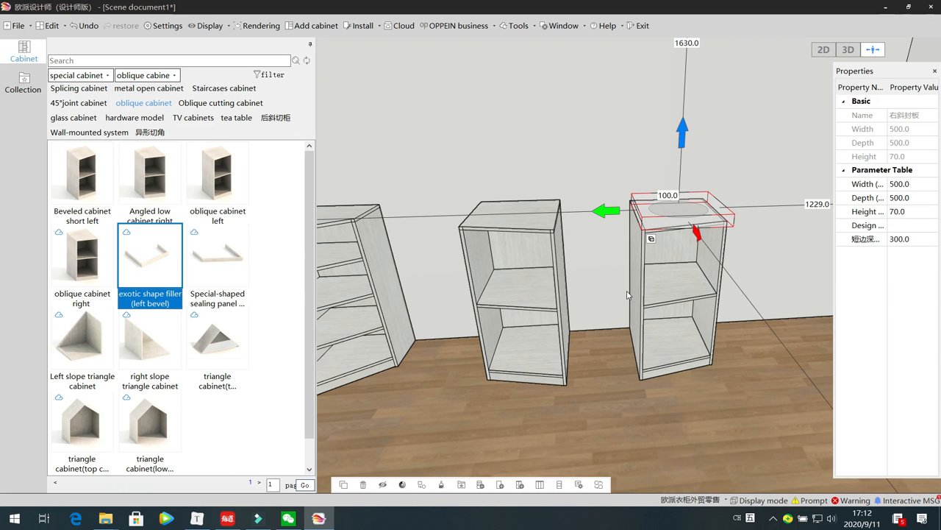
{"action": "left_click", "coordinate": [610, 263]}
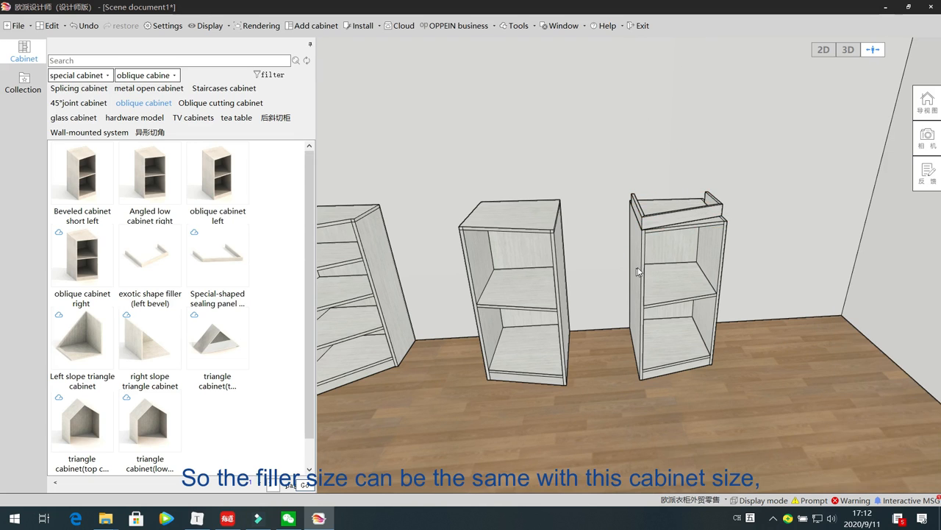
Check the oblique cabinet's dimensions and try to set the top filler's short-side depth to 500
{"action": "left_click", "coordinate": [637, 270]}
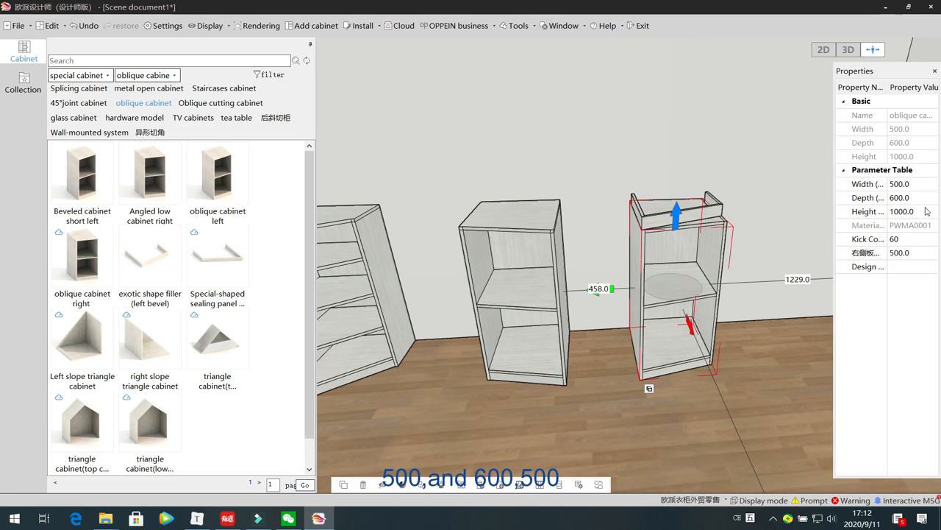
{"action": "left_click", "coordinate": [660, 222]}
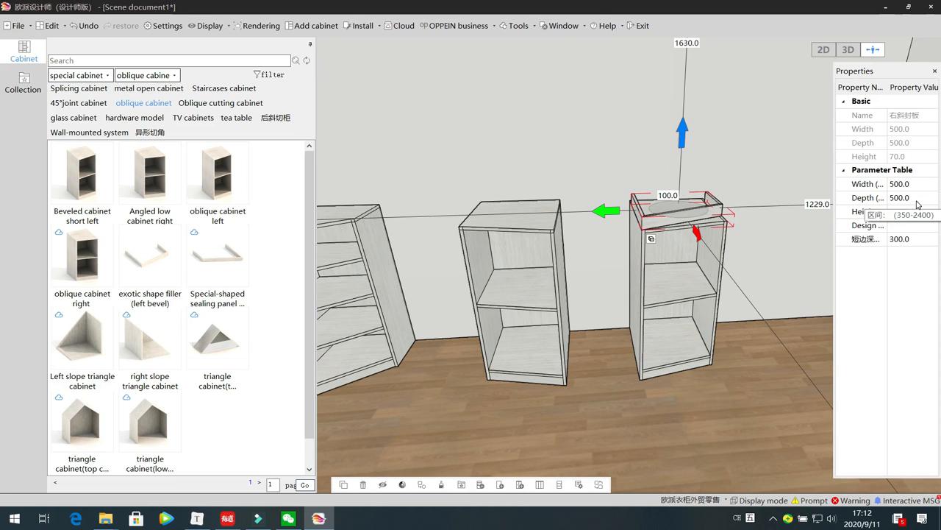
{"action": "left_click", "coordinate": [916, 239]}
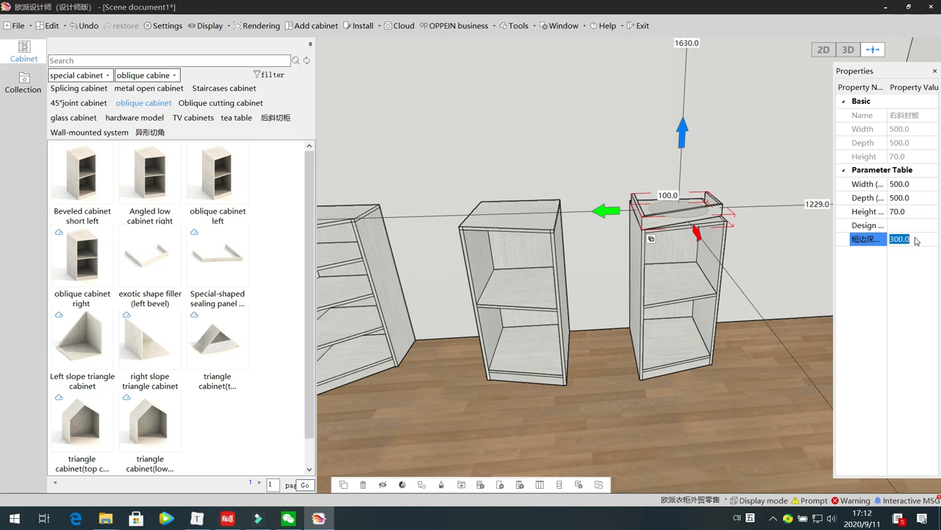
{"action": "type", "text": "500"}
{"action": "key", "text": "Return"}
Set the top filler's depth to 600 and shift it back toward the wall to line up with the cabinet
{"action": "left_click", "coordinate": [920, 200]}
{"action": "type", "text": "600"}
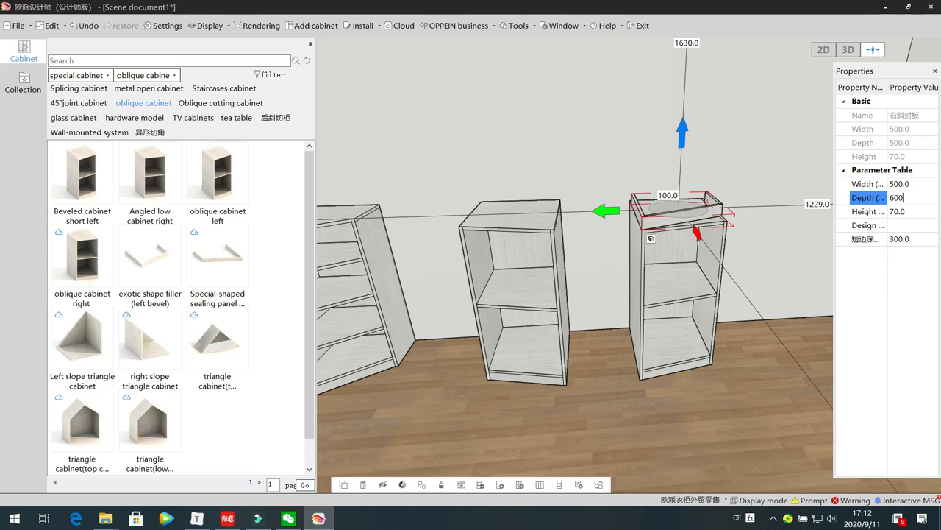
{"action": "key", "text": "Return"}
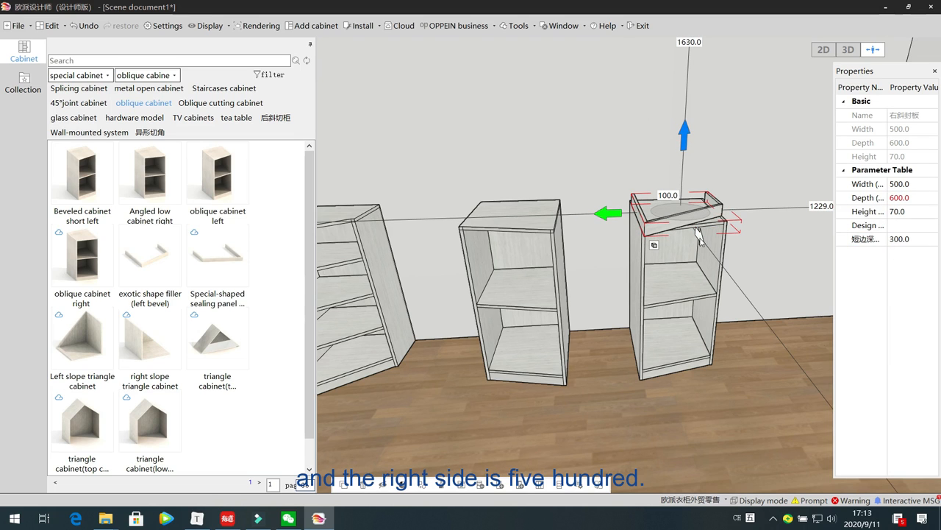
{"action": "left_click", "coordinate": [698, 234]}
{"action": "left_click", "coordinate": [697, 234]}
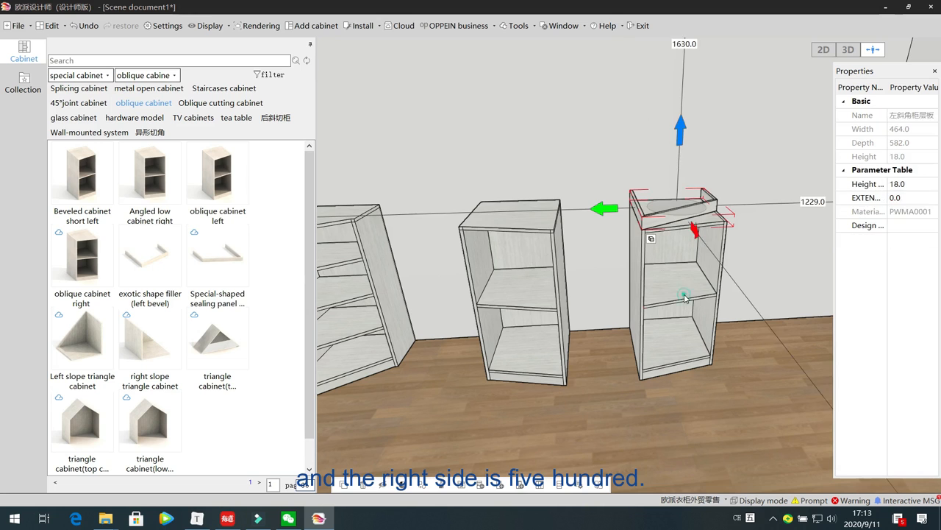
Set the top filler's short-side depth to 500
{"action": "left_click", "coordinate": [698, 211]}
{"action": "left_click", "coordinate": [923, 238]}
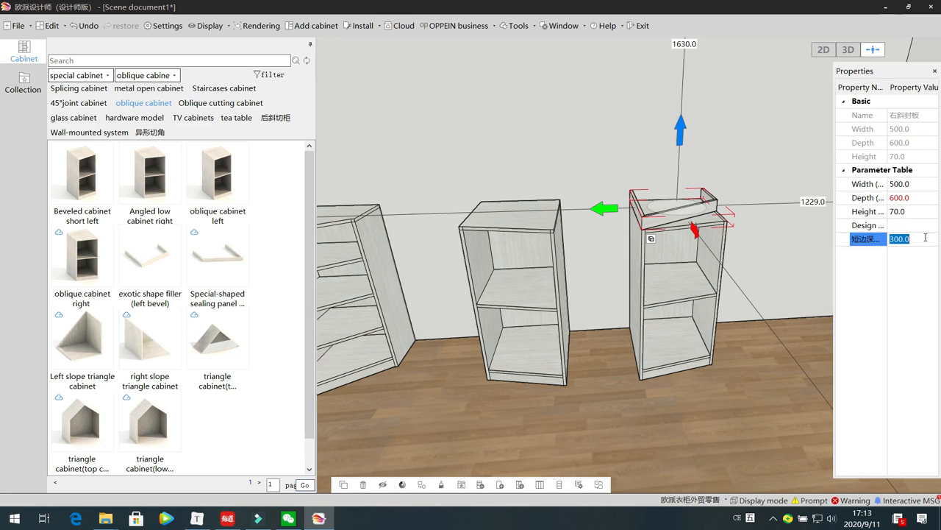
{"action": "type", "text": "500.0"}
{"action": "key", "text": "Return"}
{"action": "left_click", "coordinate": [743, 274]}
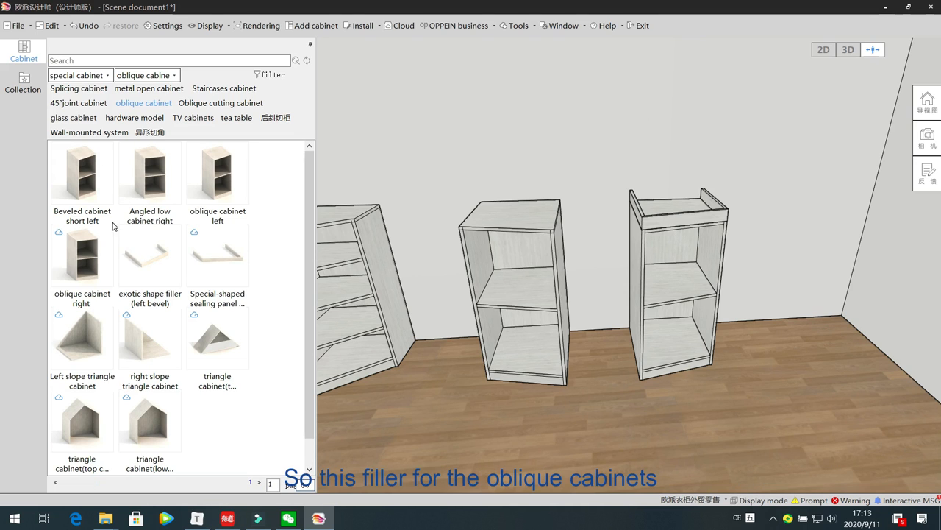
Delete the two oblique cabinets and the top filler from the room
{"action": "left_click", "coordinate": [154, 263]}
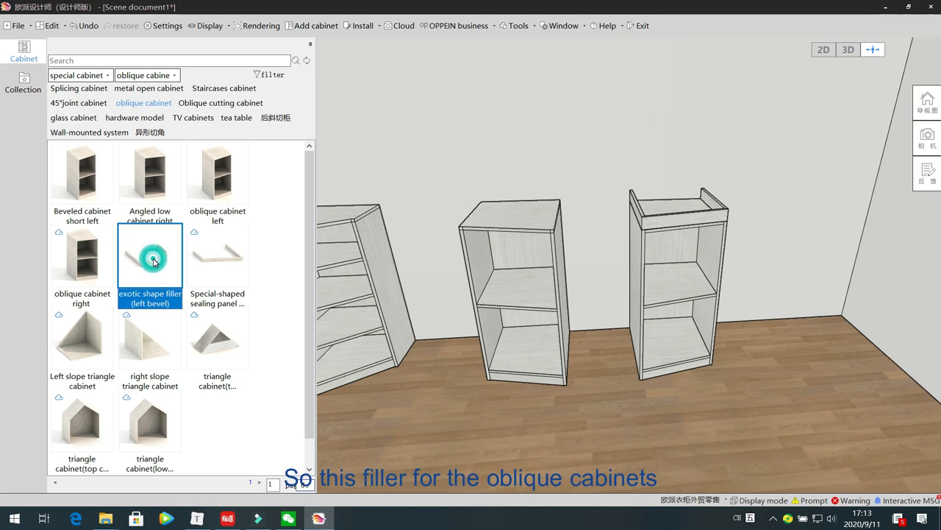
{"action": "left_click", "coordinate": [227, 263]}
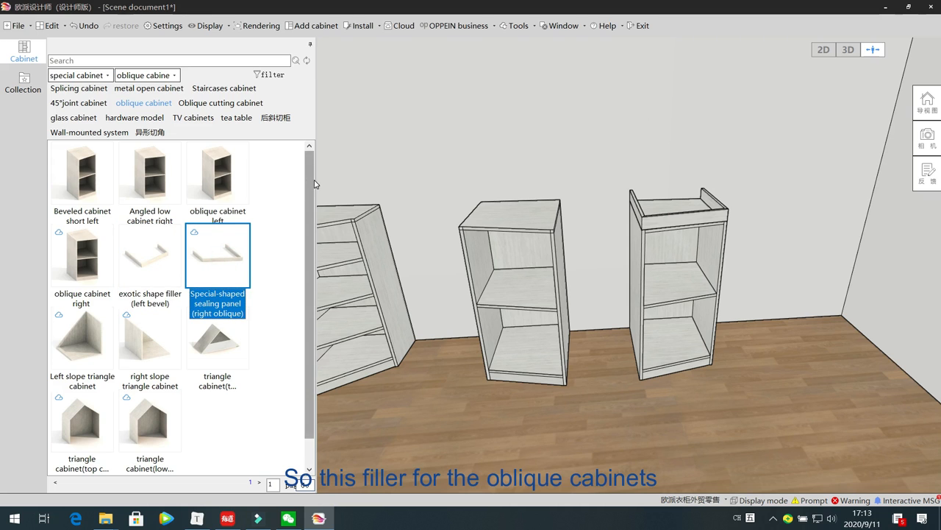
{"action": "scroll", "coordinate": [315, 184], "scroll_direction": "down", "scroll_amount": 1}
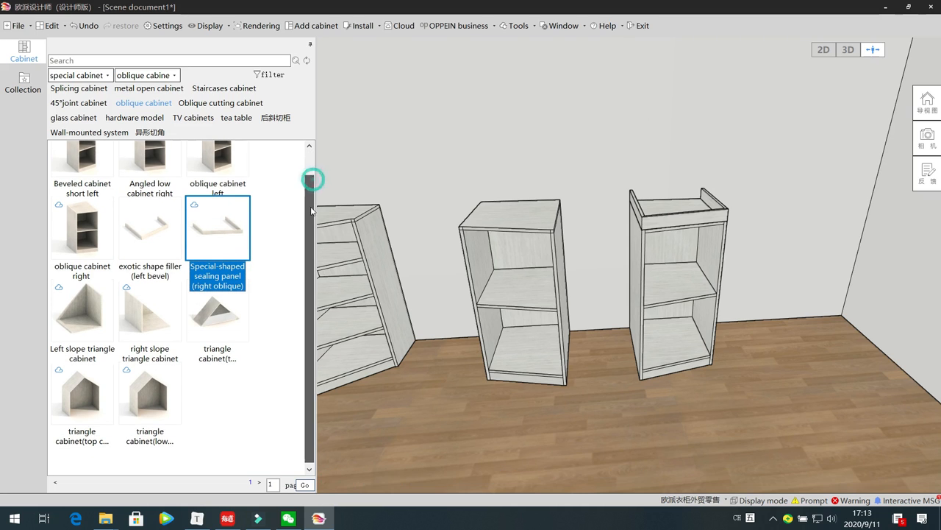
{"action": "left_click", "coordinate": [537, 300]}
{"action": "key", "text": "Delete"}
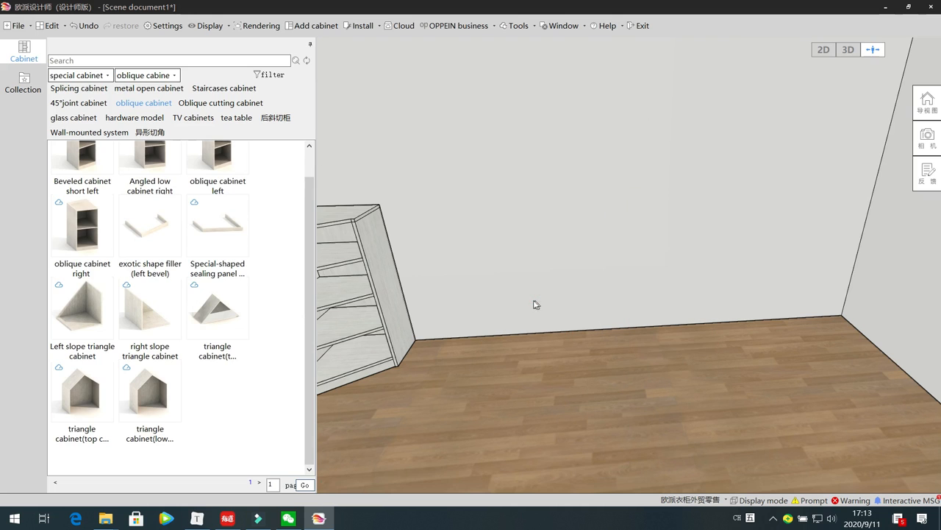
Place a Left slope triangle cabinet on the back wall and insert a Solid layer (horizontal block panel) shelf inside it
{"action": "left_click", "coordinate": [75, 317]}
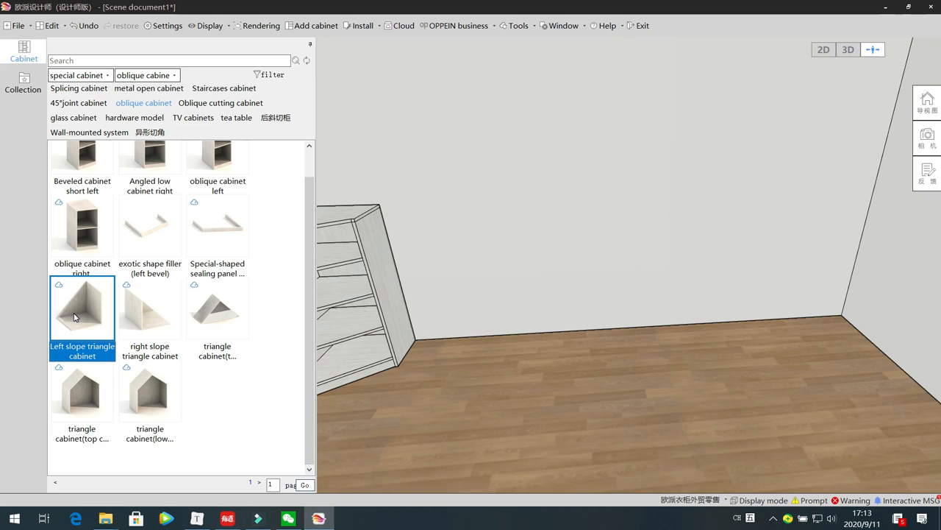
{"action": "left_click_drag", "start_coordinate": [74, 317], "coordinate": [603, 211]}
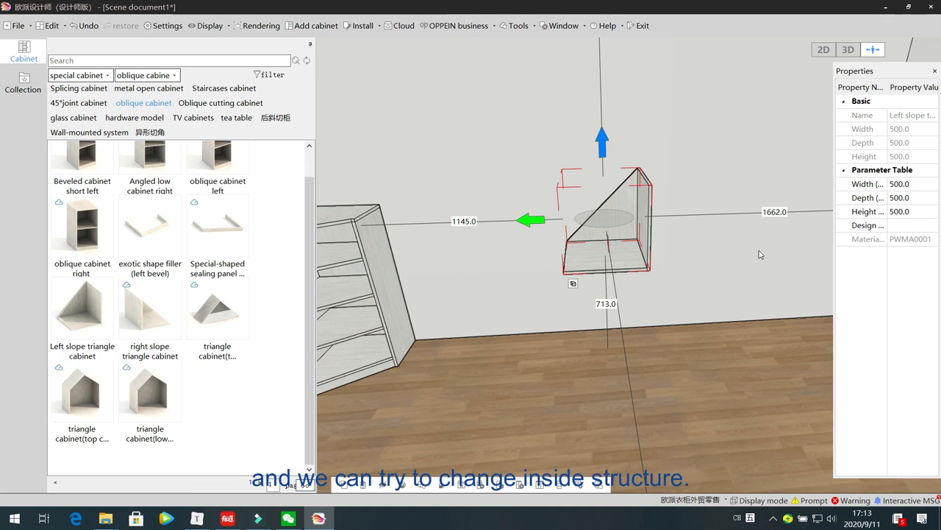
{"action": "left_click", "coordinate": [480, 484]}
{"action": "left_click", "coordinate": [31, 45]}
{"action": "left_click", "coordinate": [61, 54]}
{"action": "left_click", "coordinate": [166, 89]}
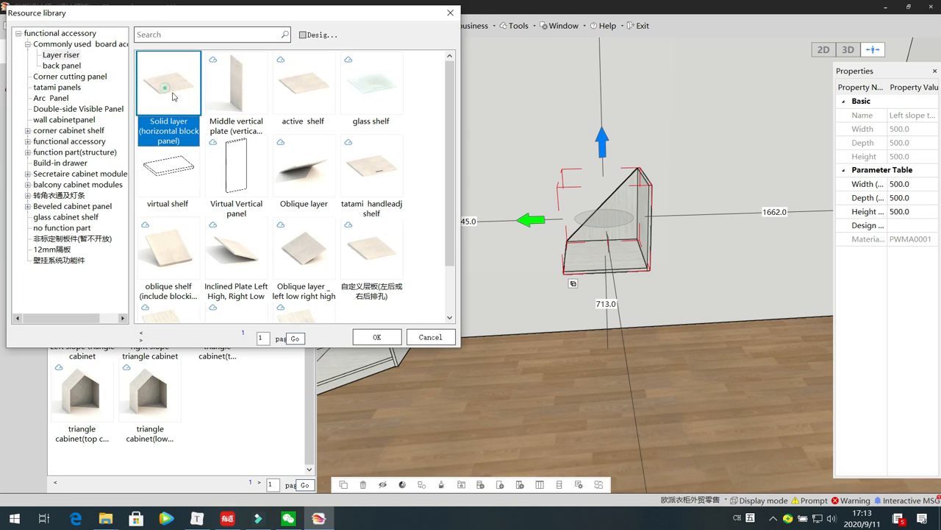
{"action": "left_click", "coordinate": [621, 218]}
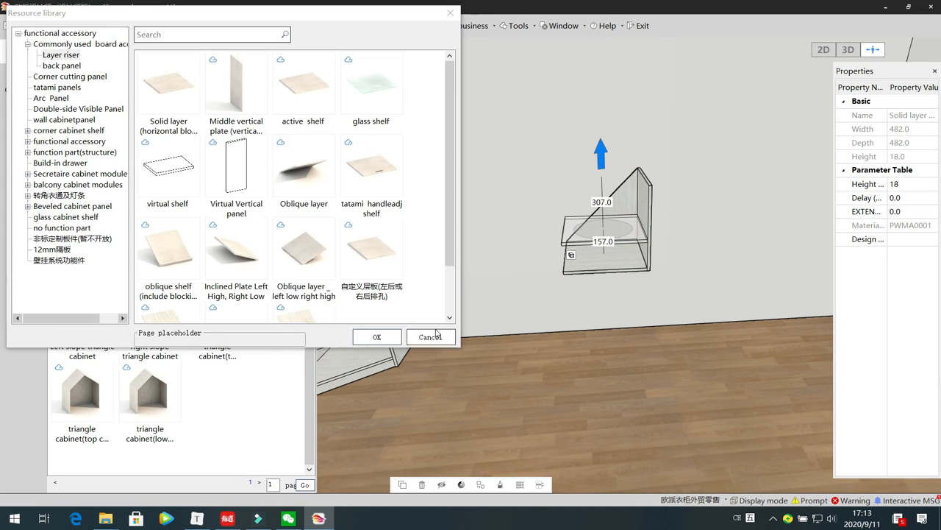
{"action": "left_click", "coordinate": [434, 338]}
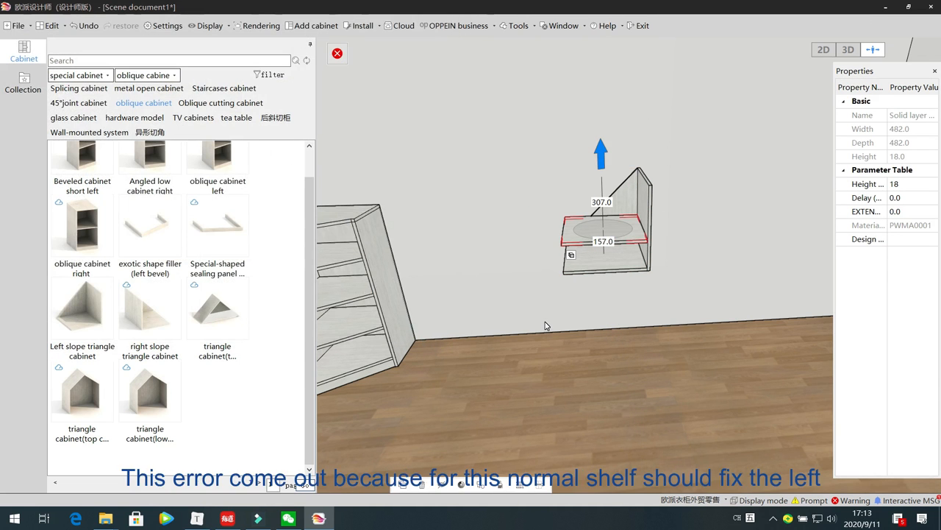
Read the process inspection errors for the shelf and delete the shelf from the triangle cabinet
{"action": "left_click", "coordinate": [337, 54]}
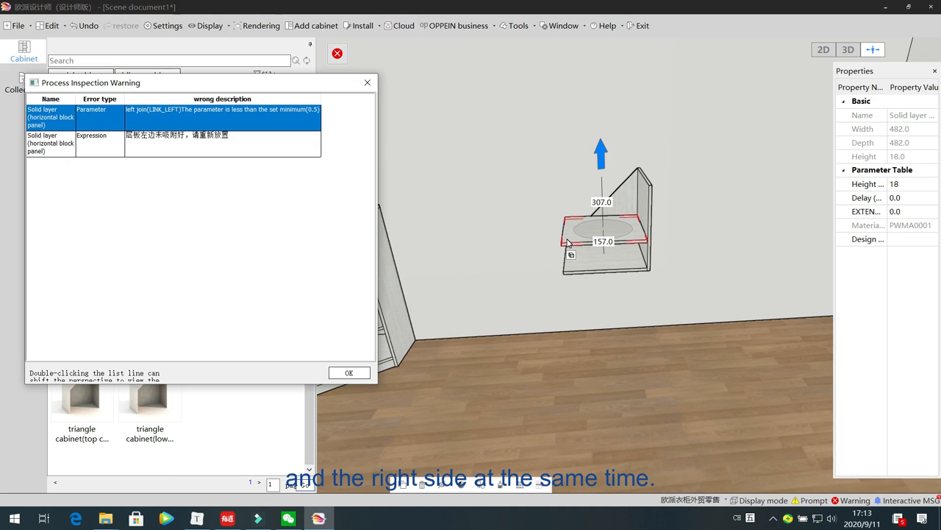
{"action": "left_click", "coordinate": [367, 82]}
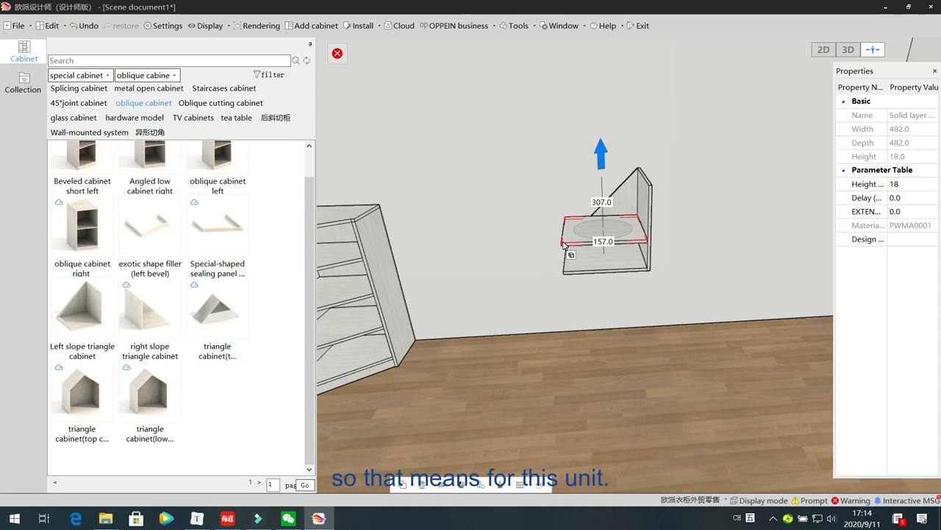
{"action": "key", "text": "Delete"}
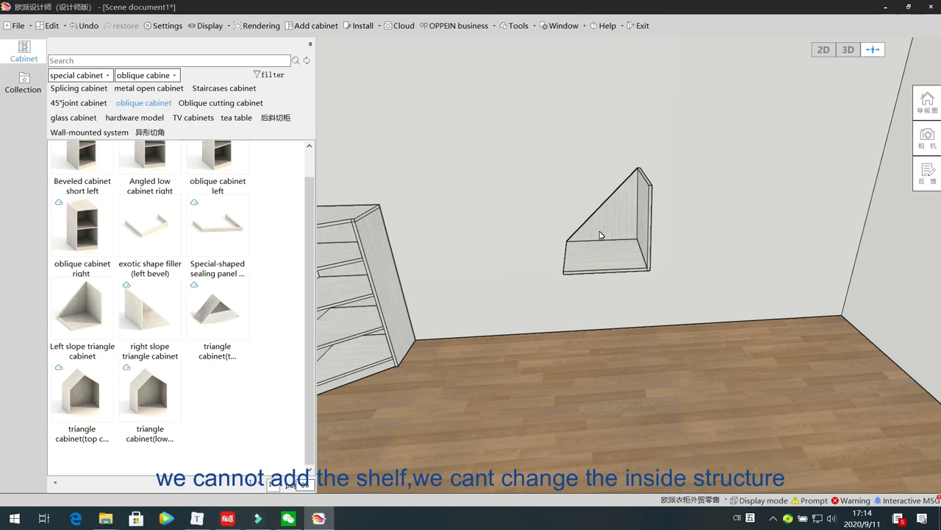
Compare the left slope and right slope triangle cabinet models and delete the placed left slope cabinet
{"action": "left_click", "coordinate": [603, 229]}
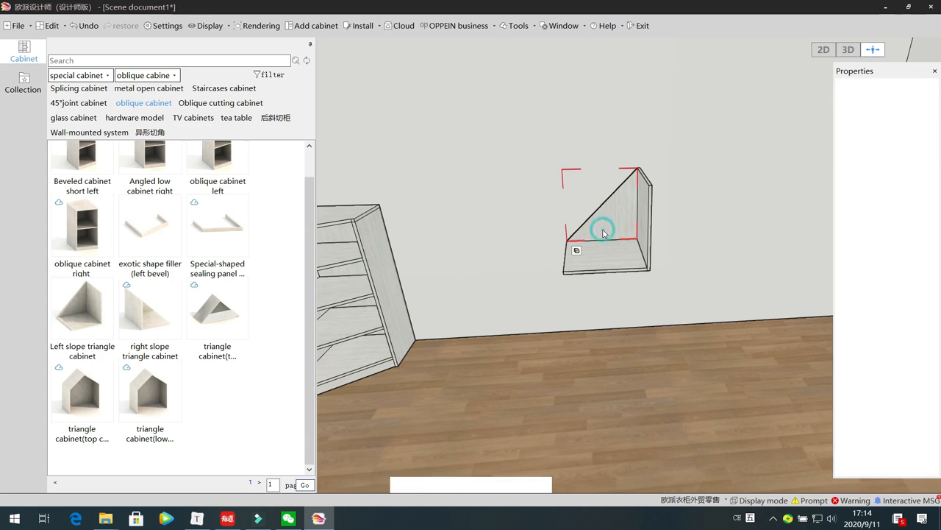
{"action": "left_click", "coordinate": [608, 250]}
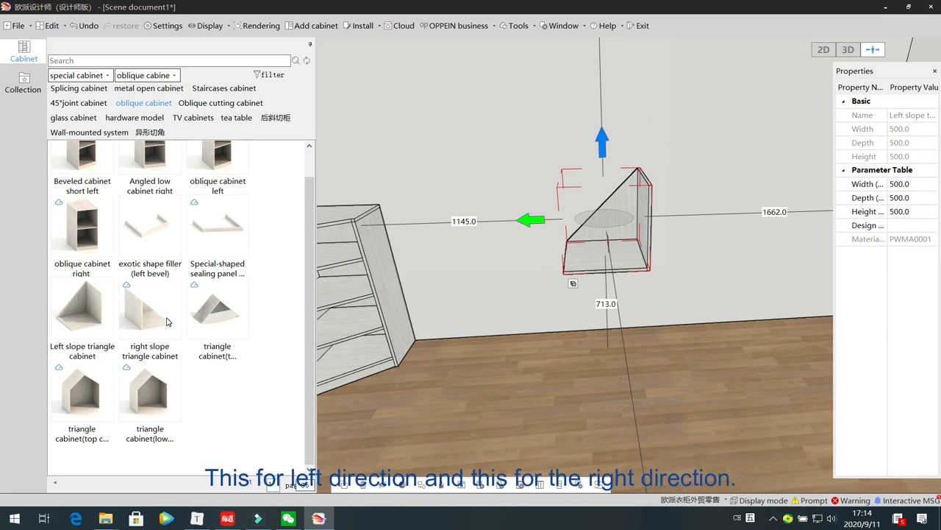
{"action": "left_click", "coordinate": [92, 323]}
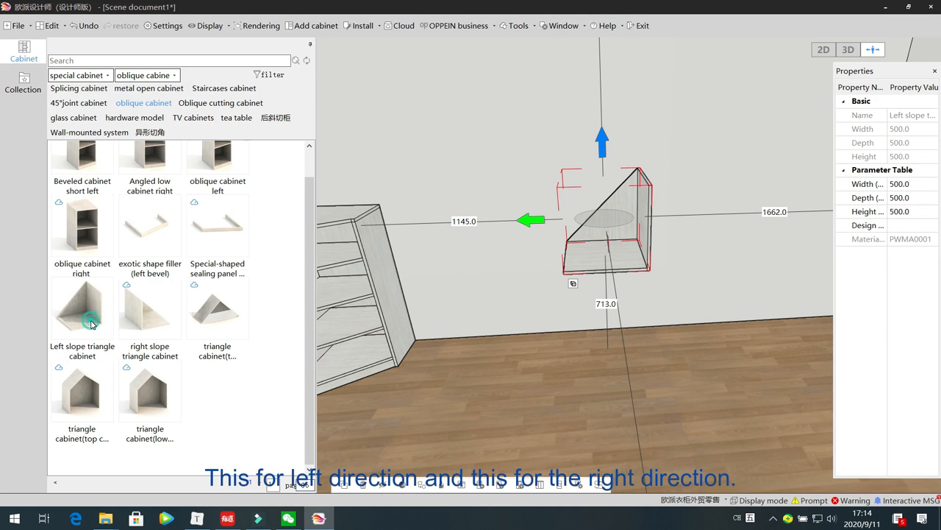
{"action": "left_click", "coordinate": [149, 328]}
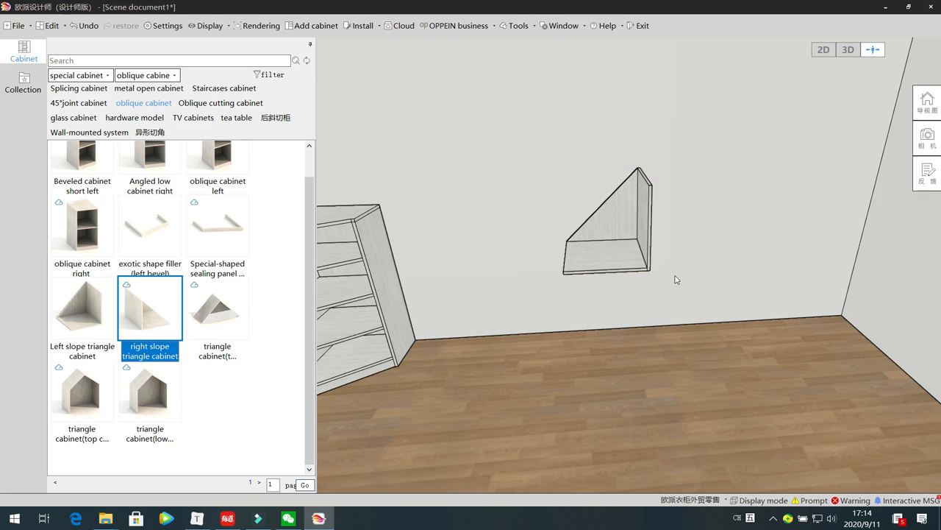
{"action": "left_click", "coordinate": [593, 208]}
{"action": "key", "text": "Delete"}
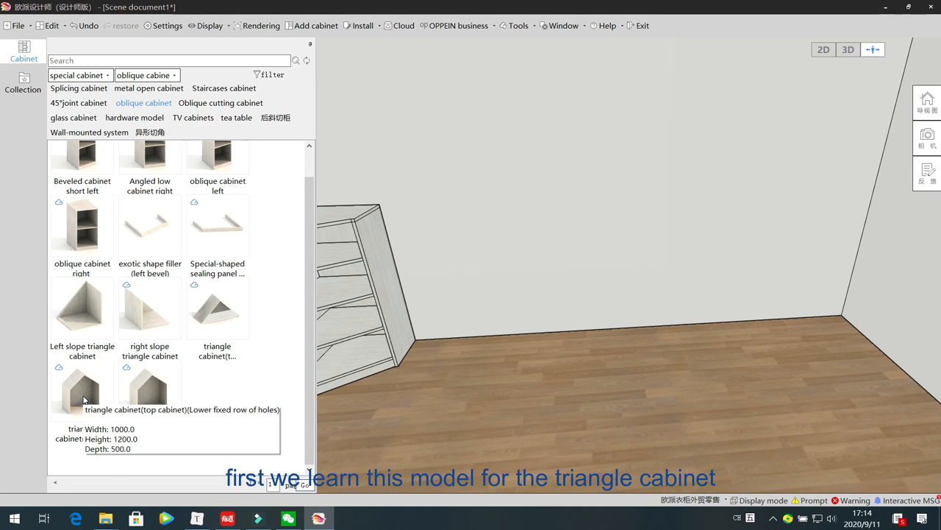
Place a basic Low cabinet single row (top side) against the back wall and set its width to 900
{"action": "left_click_drag", "start_coordinate": [82, 397], "coordinate": [604, 303]}
{"action": "left_click_drag", "start_coordinate": [79, 390], "coordinate": [577, 273]}
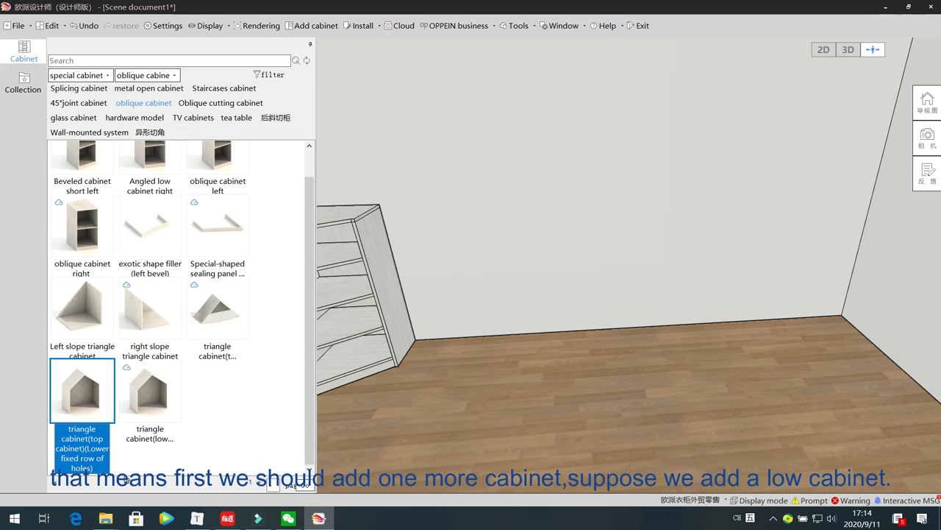
{"action": "left_click", "coordinate": [92, 77]}
{"action": "left_click", "coordinate": [89, 88]}
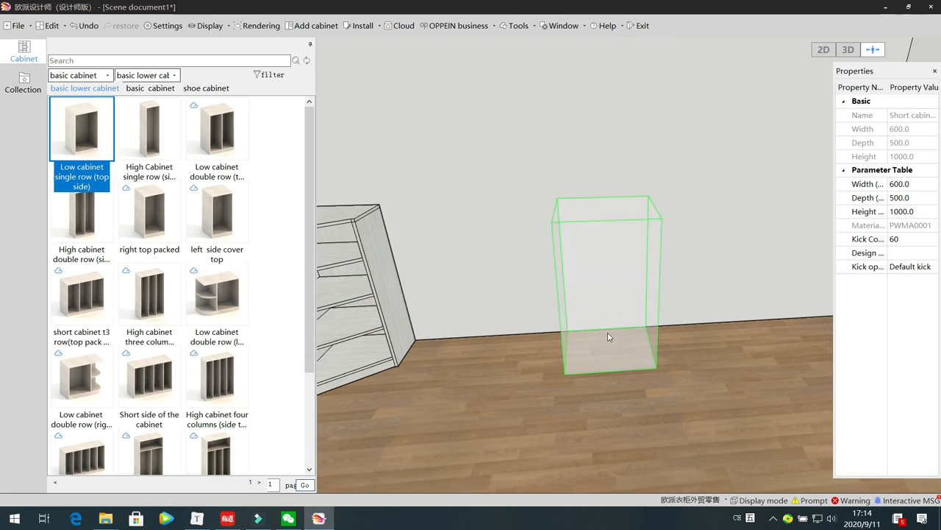
{"action": "left_click", "coordinate": [610, 339]}
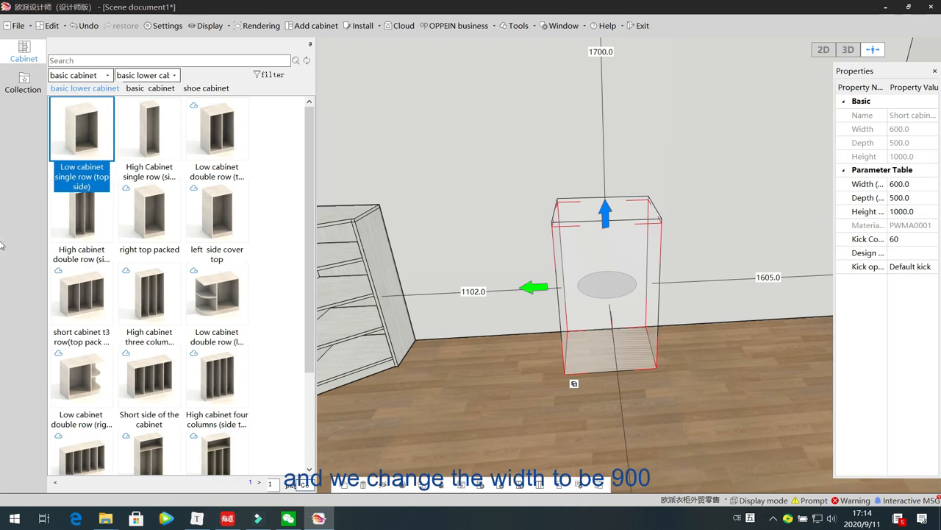
{"action": "left_click", "coordinate": [917, 184]}
{"action": "type", "text": "900"}
{"action": "key", "text": "Return"}
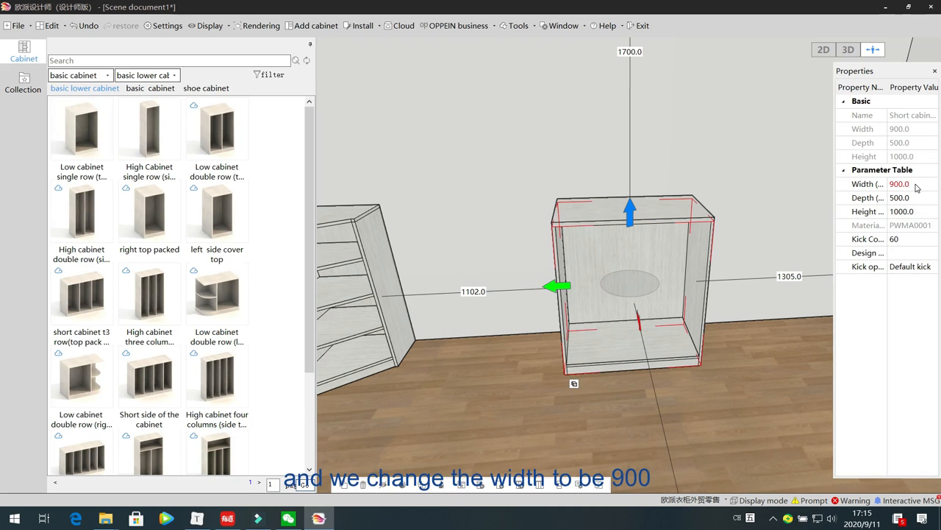
Add the oblique-category triangle cabinet (top cabinet)(Lower fixed row of holes) to the wall beside the low cabinet
{"action": "left_click", "coordinate": [94, 75]}
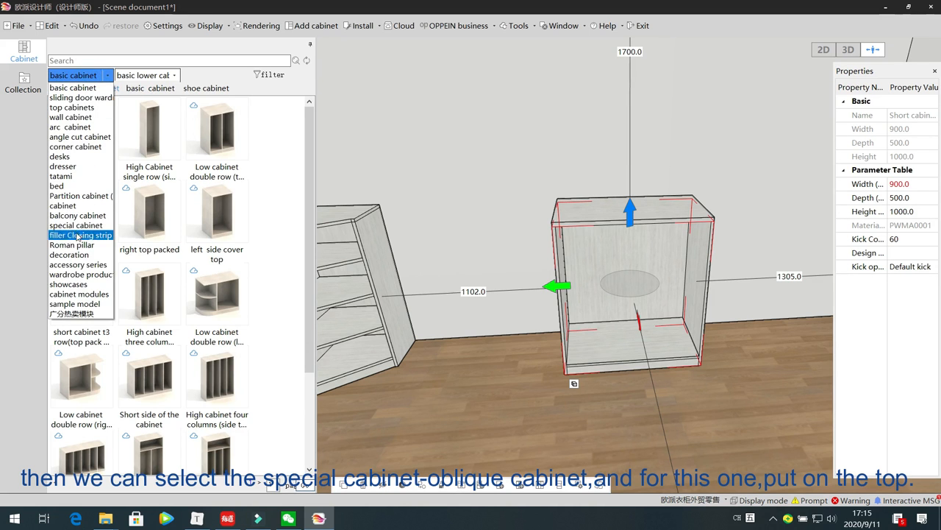
{"action": "left_click", "coordinate": [78, 226]}
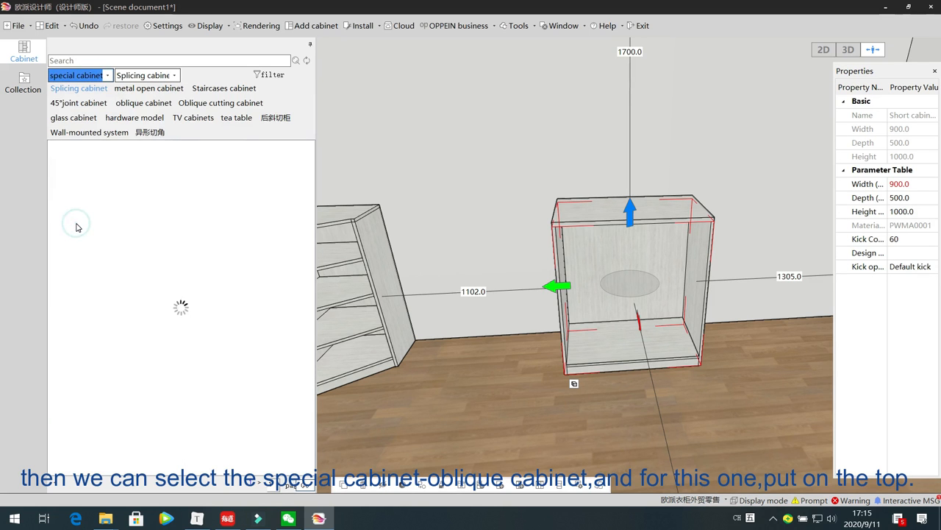
{"action": "left_click", "coordinate": [144, 103]}
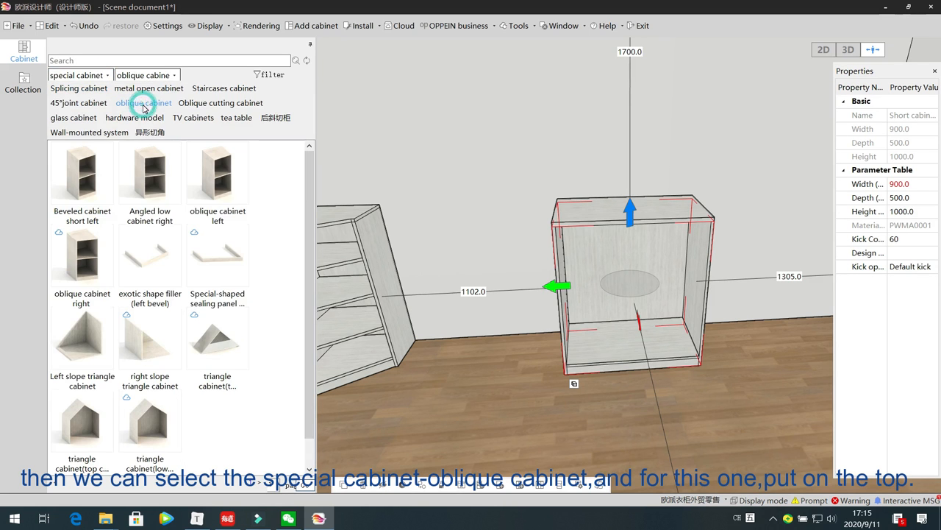
{"action": "left_click", "coordinate": [74, 435]}
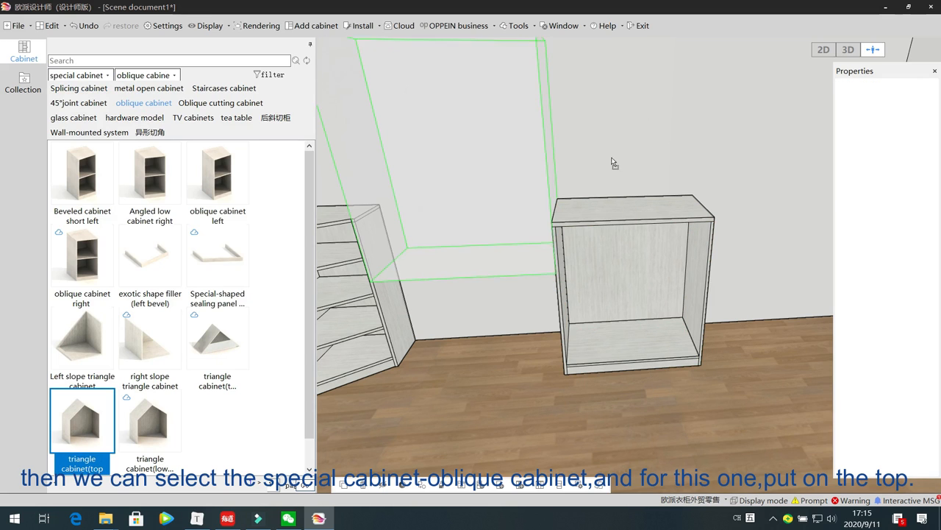
{"action": "left_click", "coordinate": [589, 108]}
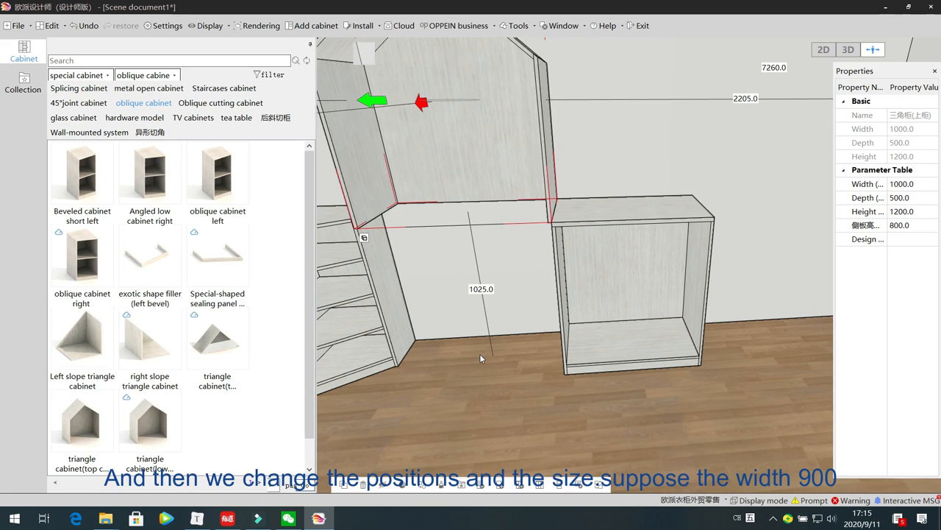
Shift the triangle cabinet so it sits on top of the low cabinet and set its width to 900
{"action": "left_click_drag", "start_coordinate": [375, 100], "coordinate": [583, 136]}
{"action": "left_click", "coordinate": [924, 185]}
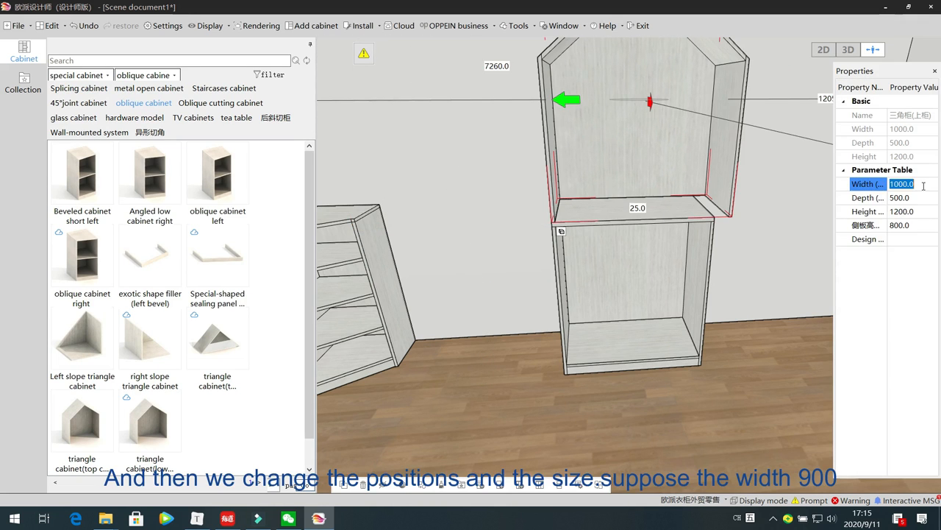
{"action": "type", "text": "900"}
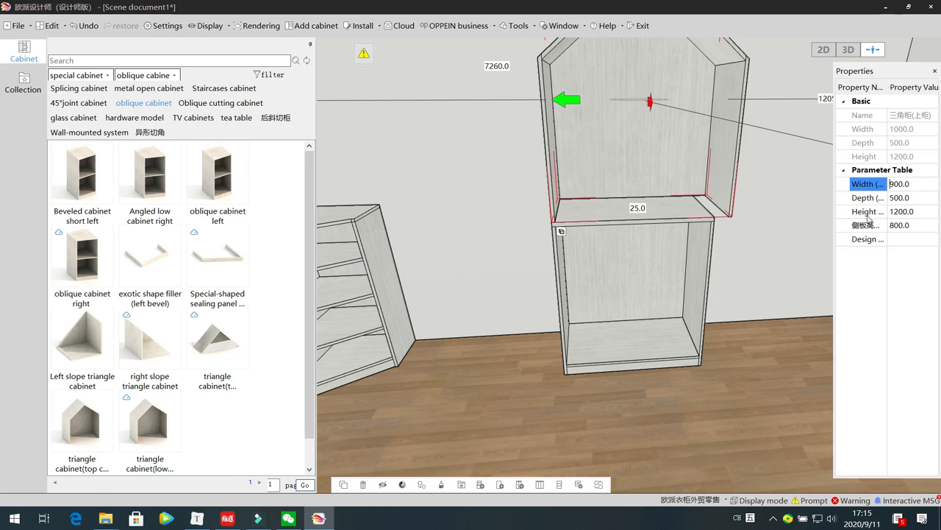
{"action": "key", "text": "Return"}
{"action": "middle_click_drag", "start_coordinate": [500, 348], "coordinate": [505, 339]}
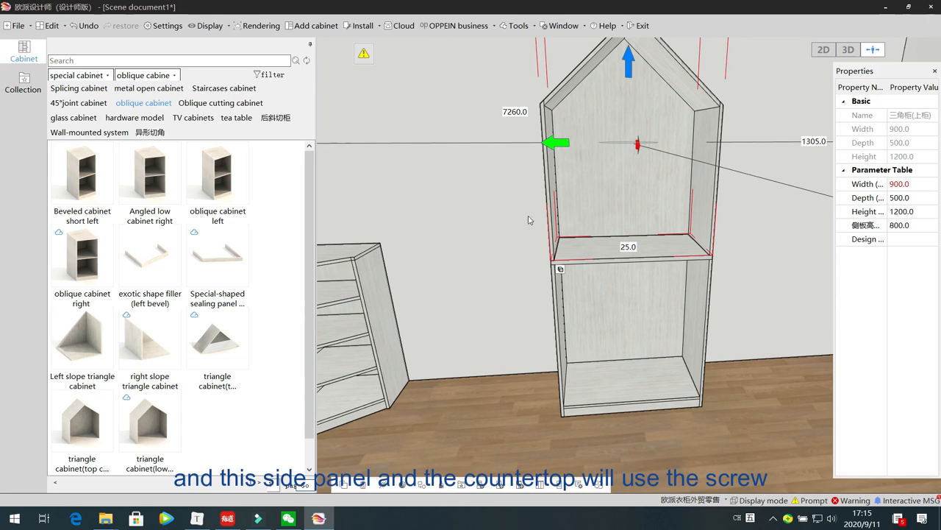
Examine the joint between the triangle cabinet's right side panel and the low cabinet's countertop
{"action": "left_click", "coordinate": [712, 197]}
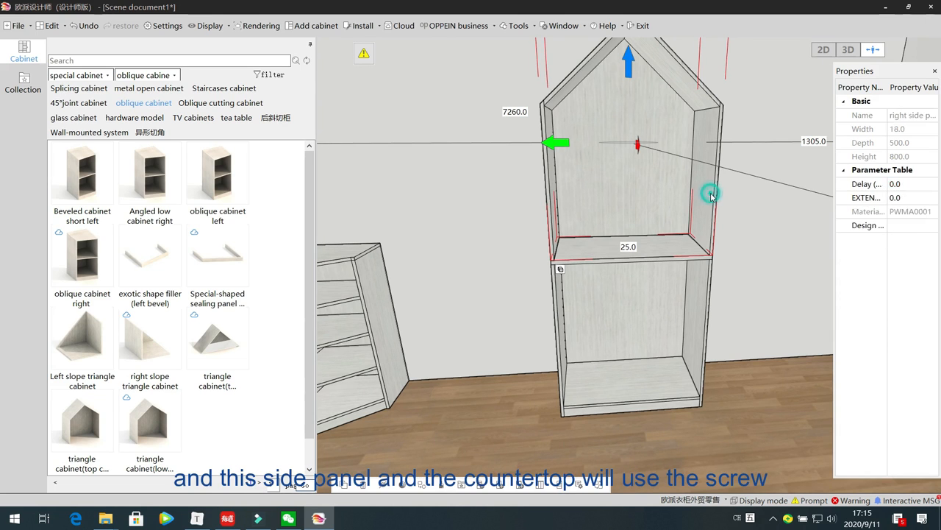
{"action": "left_click", "coordinate": [661, 253]}
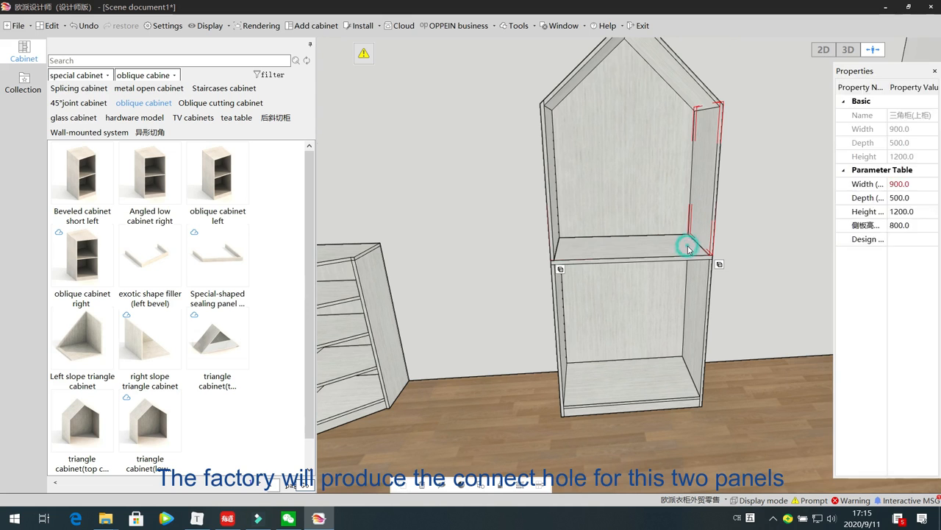
{"action": "scroll", "coordinate": [768, 320], "scroll_direction": "up", "scroll_amount": 3}
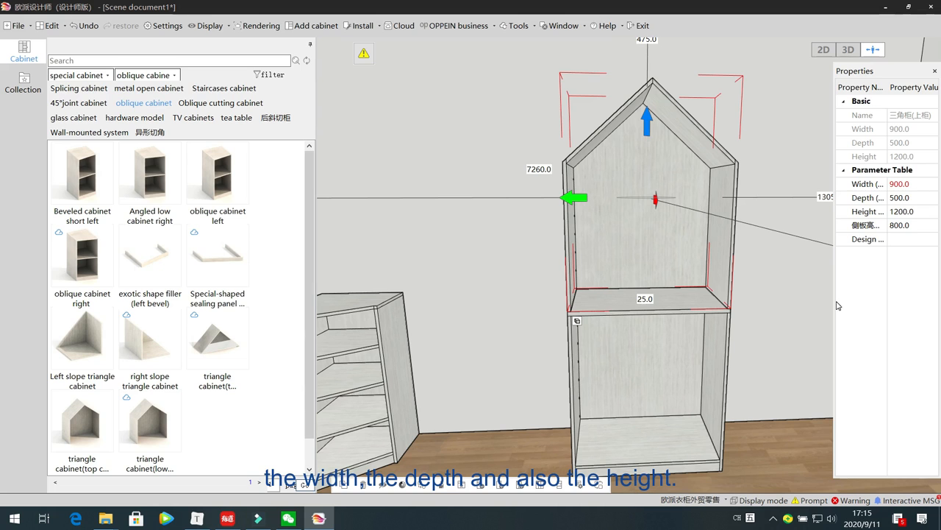
Set the side panel height (H1) of the triangle cabinet stacked on the low cabinet to 1000
{"action": "left_click_drag", "start_coordinate": [833, 301], "coordinate": [793, 301]}
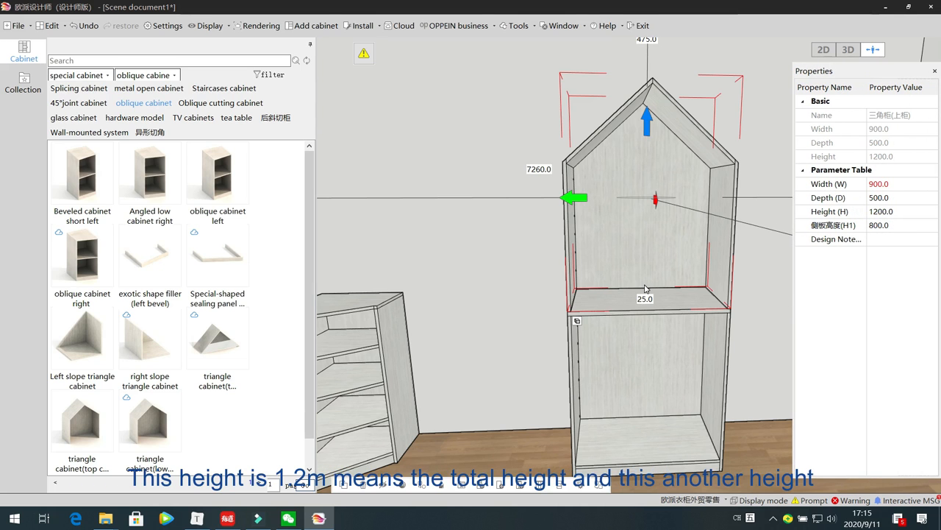
{"action": "mouse_move", "coordinate": [856, 231]}
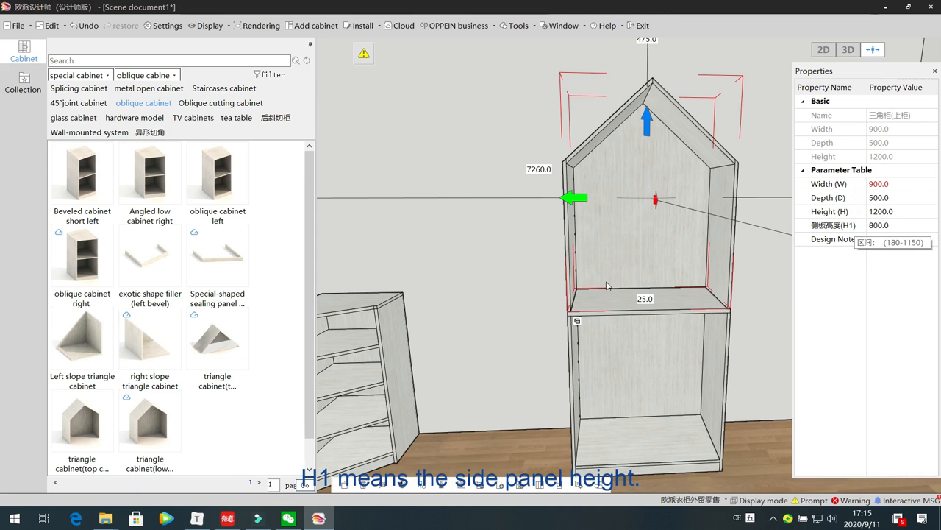
{"action": "left_click", "coordinate": [907, 226]}
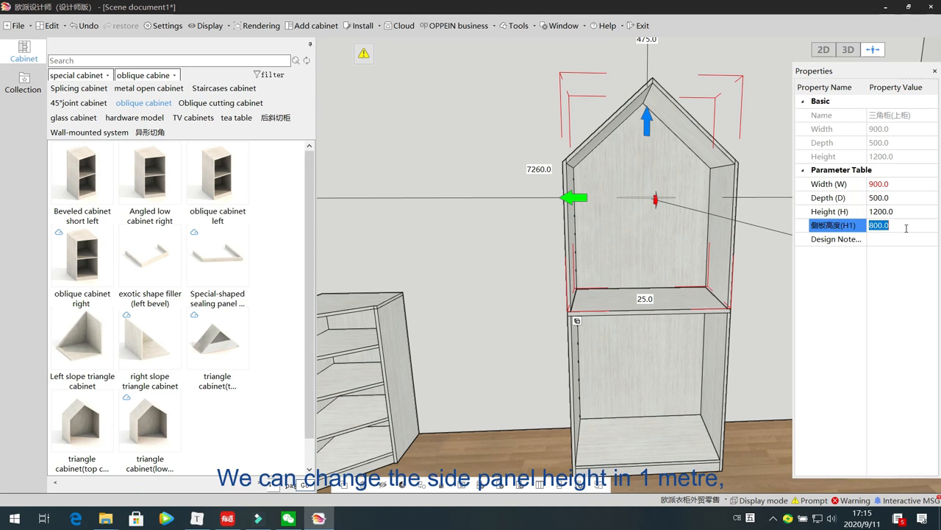
{"action": "type", "text": "10"}
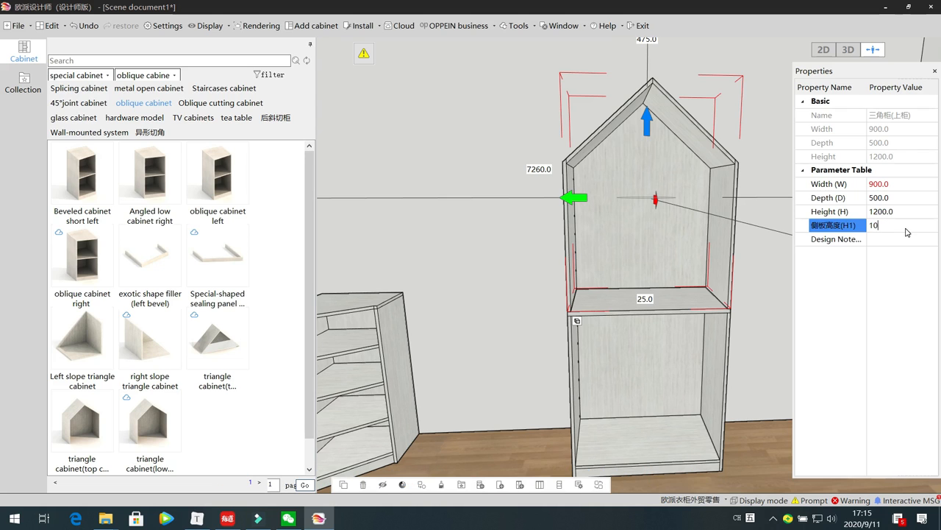
{"action": "key", "text": "Return"}
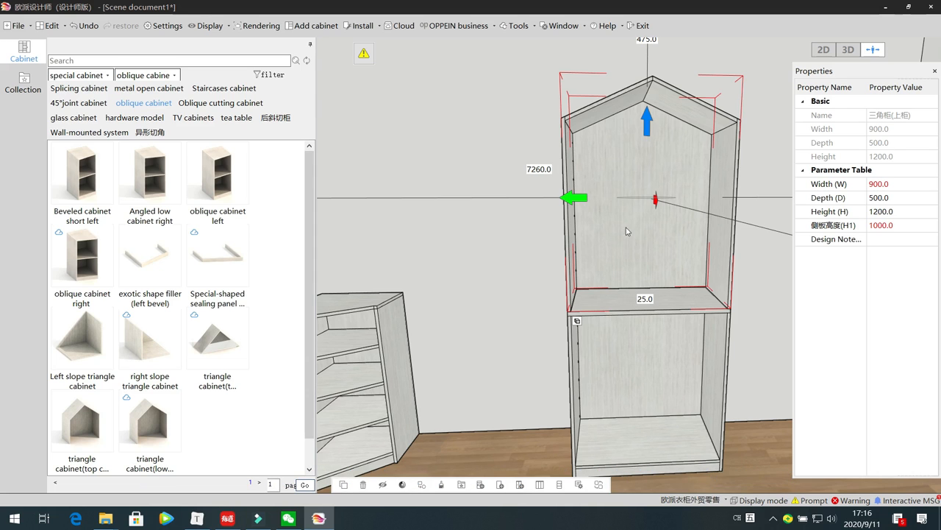
Delete the triangle cabinet above the low cabinet and place the oblique-category triangle cabinet (lower version) against the adjacent side wall
{"action": "key", "text": "Delete"}
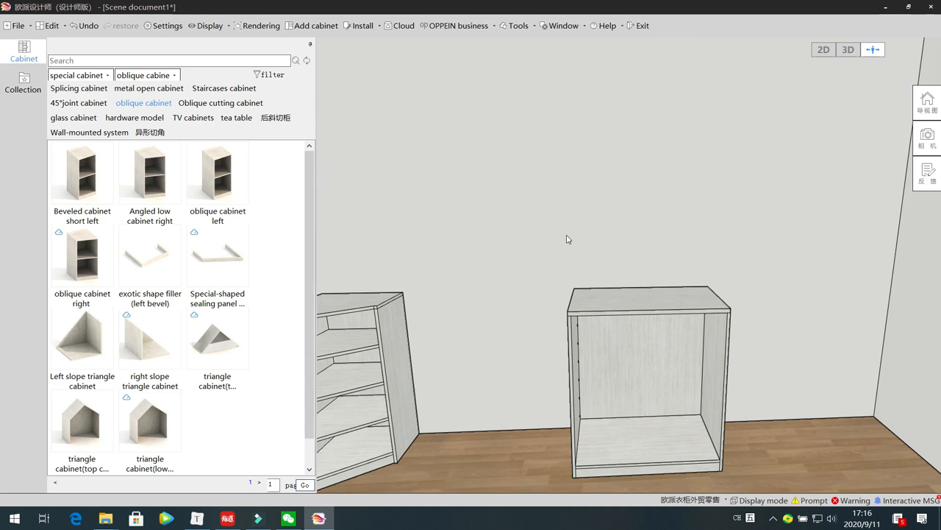
{"action": "left_click", "coordinate": [157, 434]}
{"action": "middle_click_drag", "start_coordinate": [446, 211], "coordinate": [257, 434]}
{"action": "left_click", "coordinate": [150, 434]}
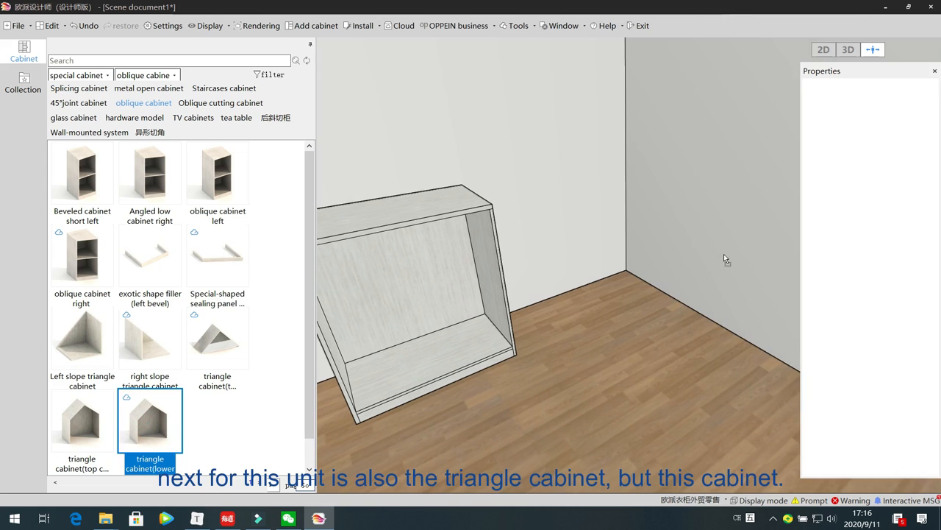
{"action": "left_click", "coordinate": [724, 255]}
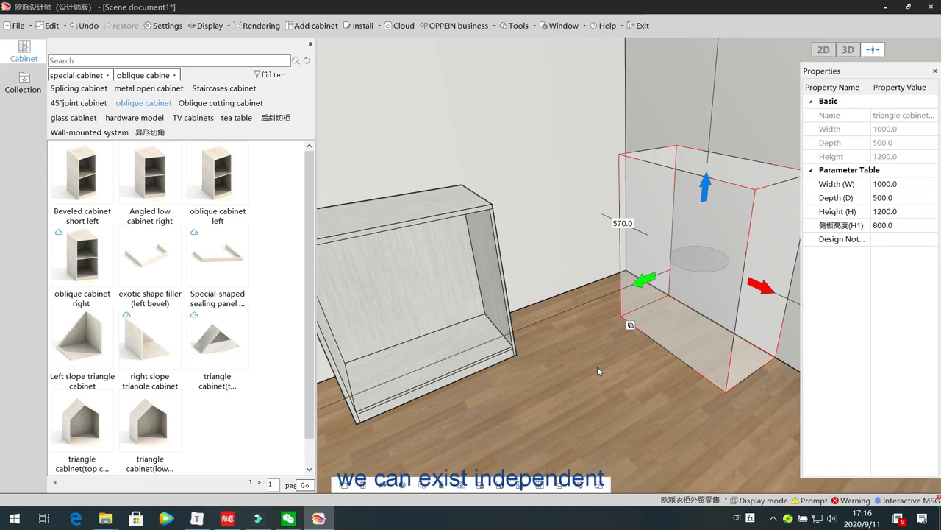
Move the new triangle cabinet onto the top of the low cabinet, align it, and set its width to 900
{"action": "left_click", "coordinate": [79, 430]}
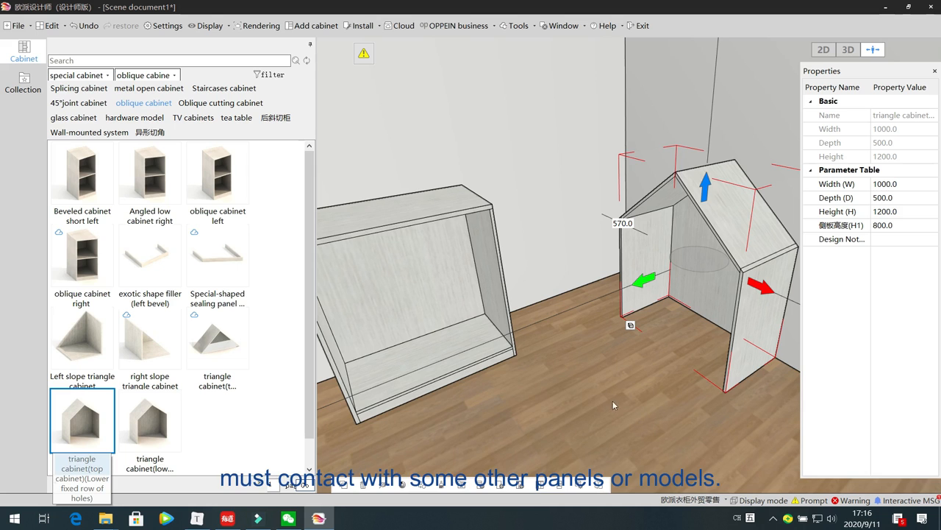
{"action": "middle_click_drag", "start_coordinate": [609, 413], "coordinate": [636, 414]}
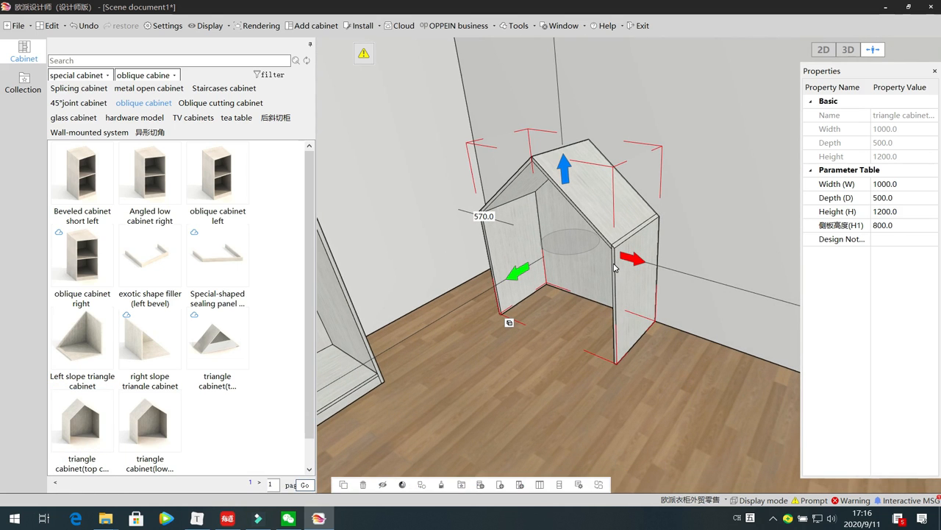
{"action": "middle_click_drag", "start_coordinate": [557, 379], "coordinate": [507, 360]}
{"action": "left_click_drag", "start_coordinate": [680, 277], "coordinate": [436, 103]}
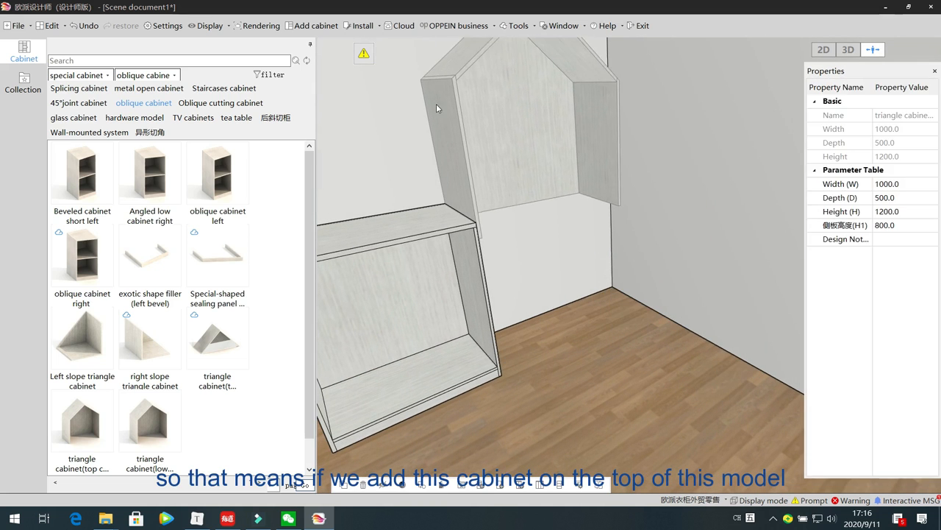
{"action": "middle_click_drag", "start_coordinate": [624, 361], "coordinate": [523, 281]}
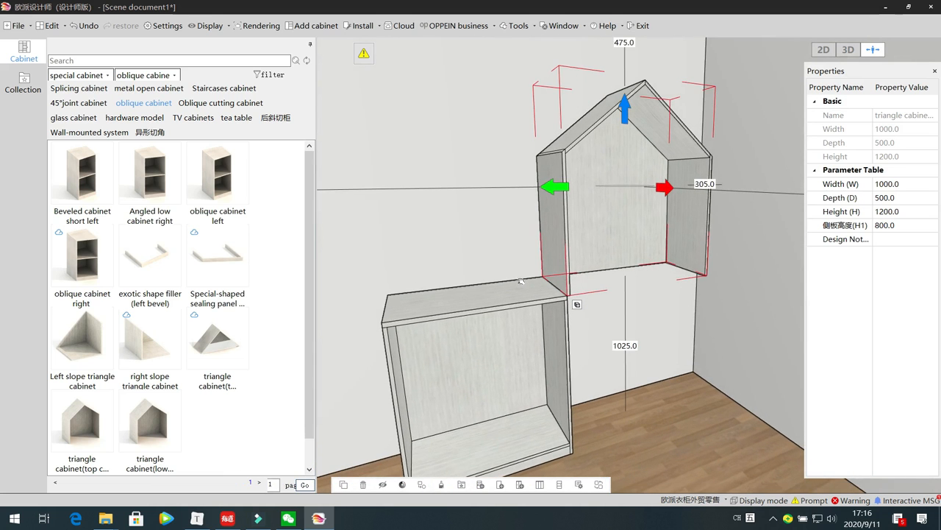
{"action": "left_click_drag", "start_coordinate": [561, 187], "coordinate": [434, 201]}
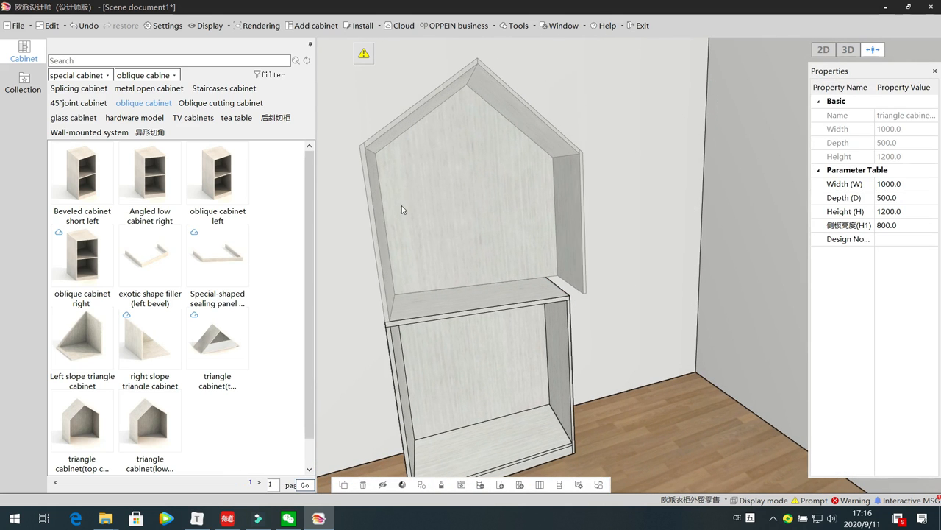
{"action": "left_click", "coordinate": [918, 183]}
{"action": "type", "text": "900"}
{"action": "key", "text": "Return"}
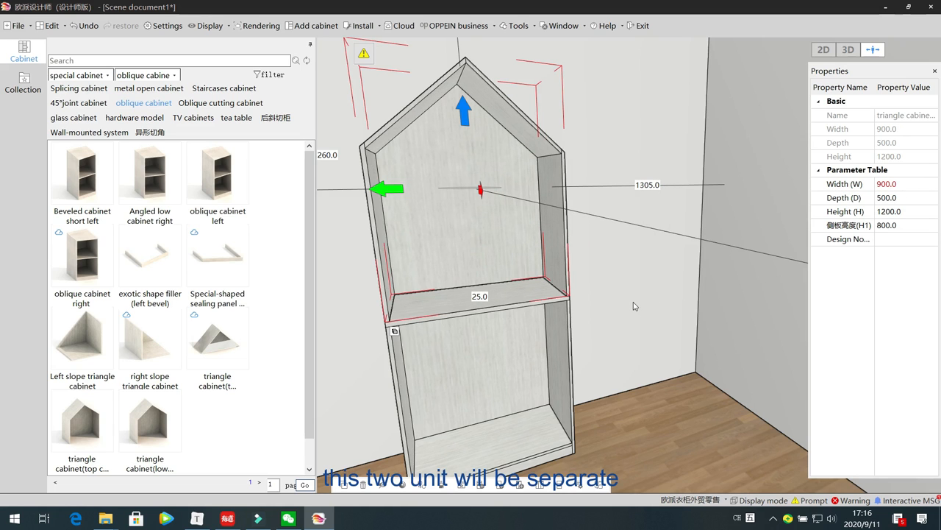
Inspect the triangle cabinet and the low cabinet's countertop as separate objects to check how they meet
{"action": "left_click", "coordinate": [635, 309]}
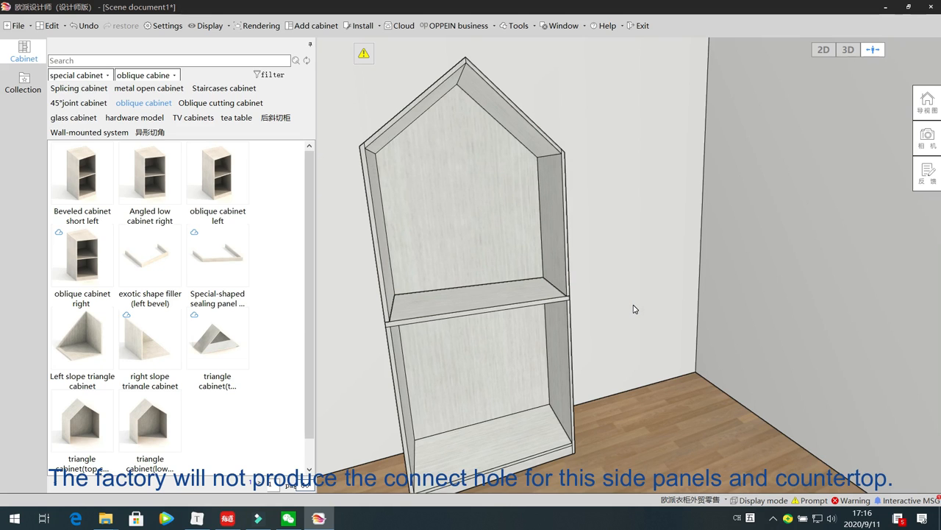
{"action": "left_click", "coordinate": [548, 224]}
{"action": "left_click", "coordinate": [481, 292]}
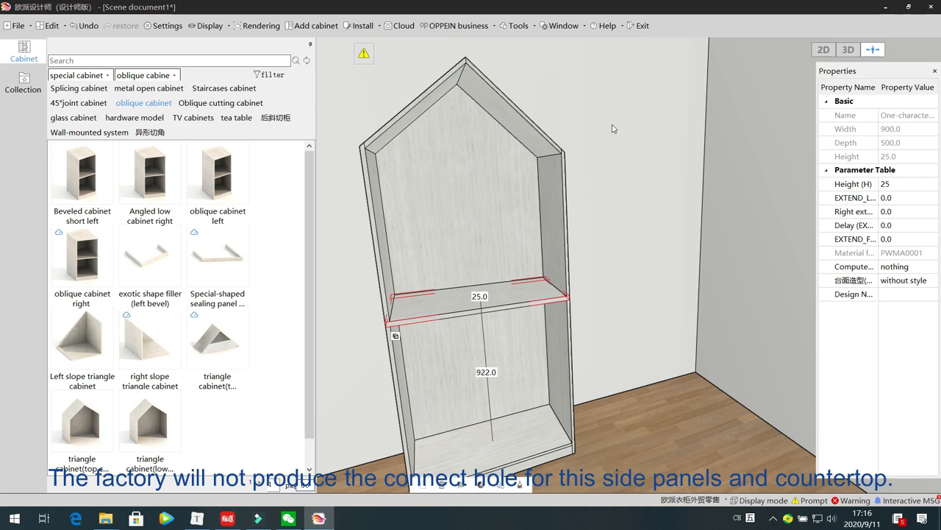
{"action": "left_click", "coordinate": [454, 164]}
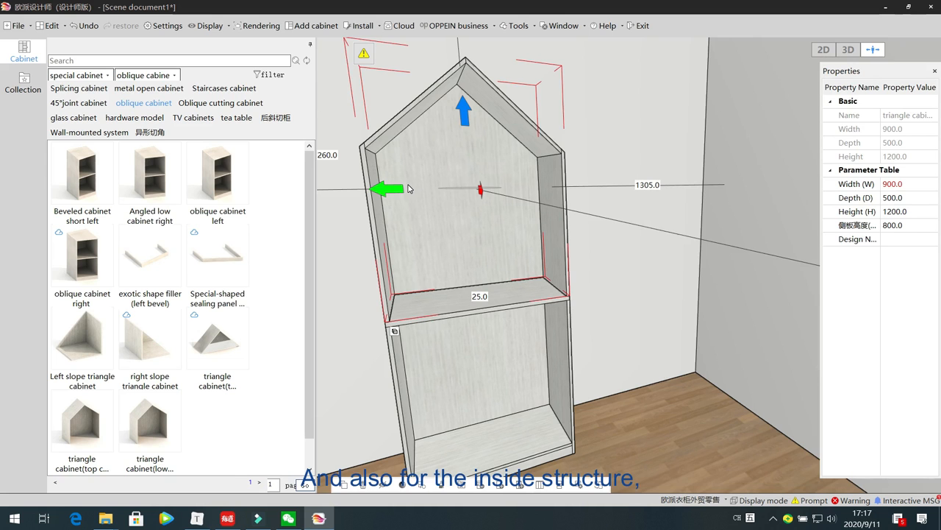
Browse the resource library for the triangle cabinet's interior, covering back panels, functional accessories and L shelf parts, without inserting anything
{"action": "key", "text": "k"}
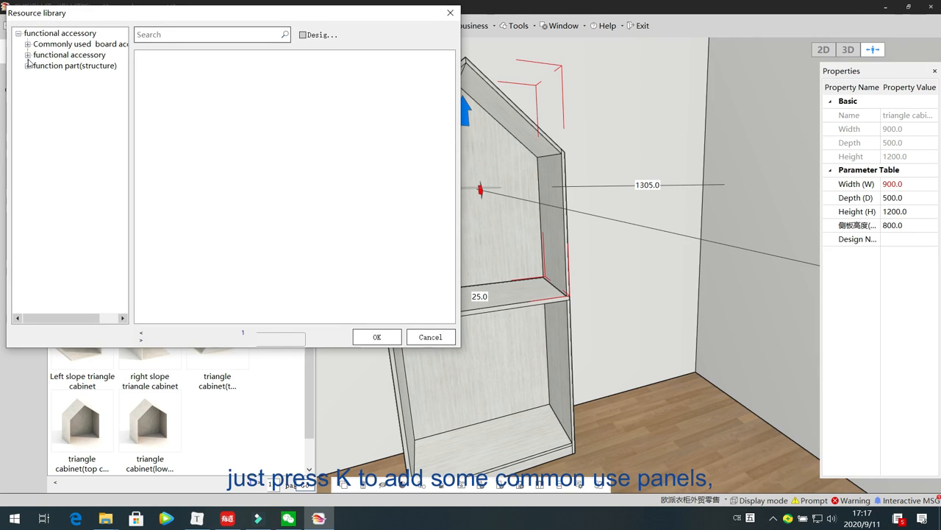
{"action": "left_click", "coordinate": [28, 45]}
{"action": "left_click", "coordinate": [52, 56]}
{"action": "left_click", "coordinate": [64, 73]}
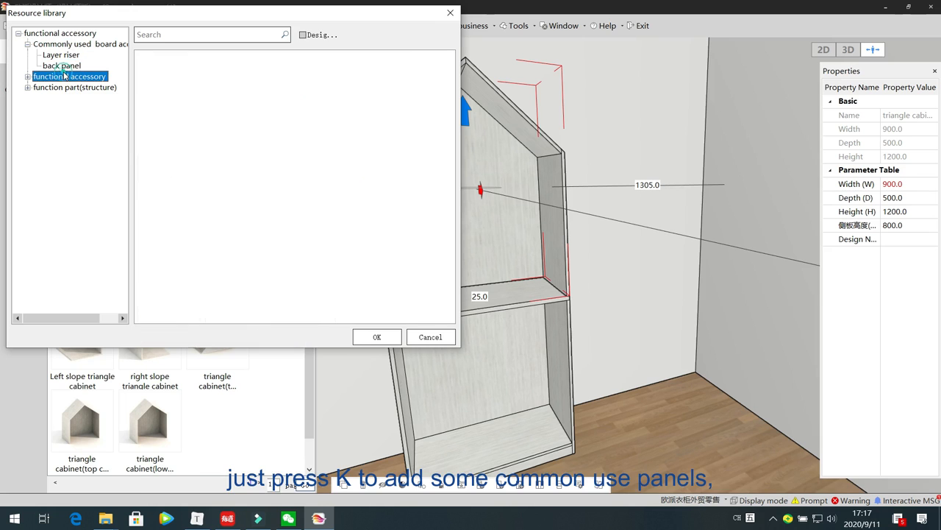
{"action": "left_click", "coordinate": [64, 66]}
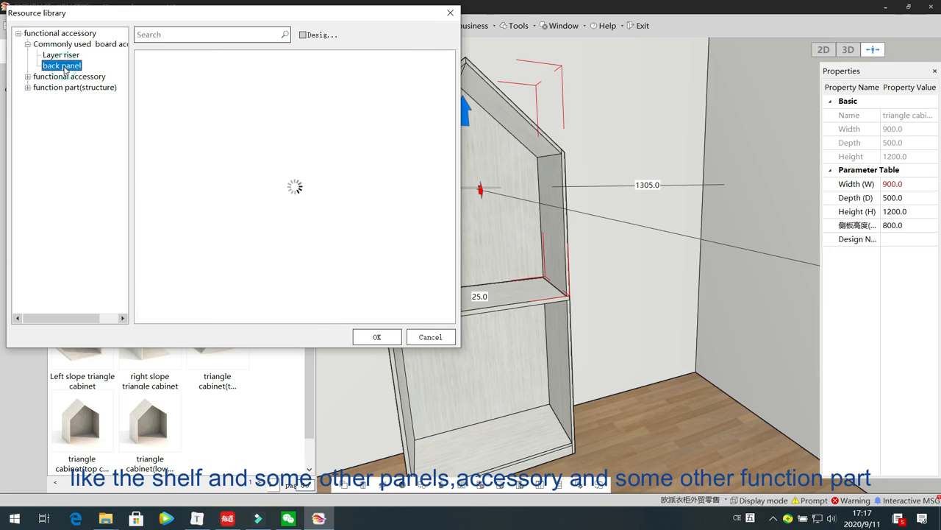
{"action": "left_click", "coordinate": [27, 77]}
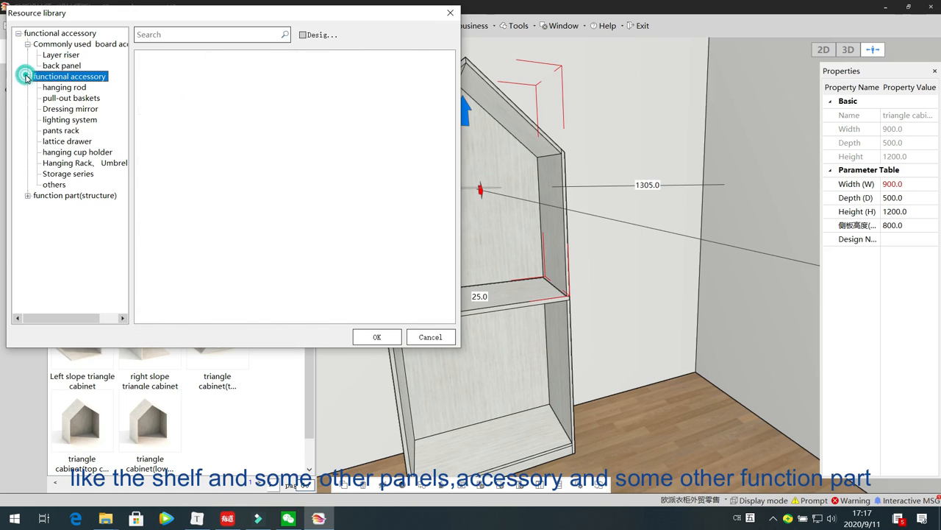
{"action": "left_click", "coordinate": [27, 196]}
{"action": "left_click", "coordinate": [53, 196]}
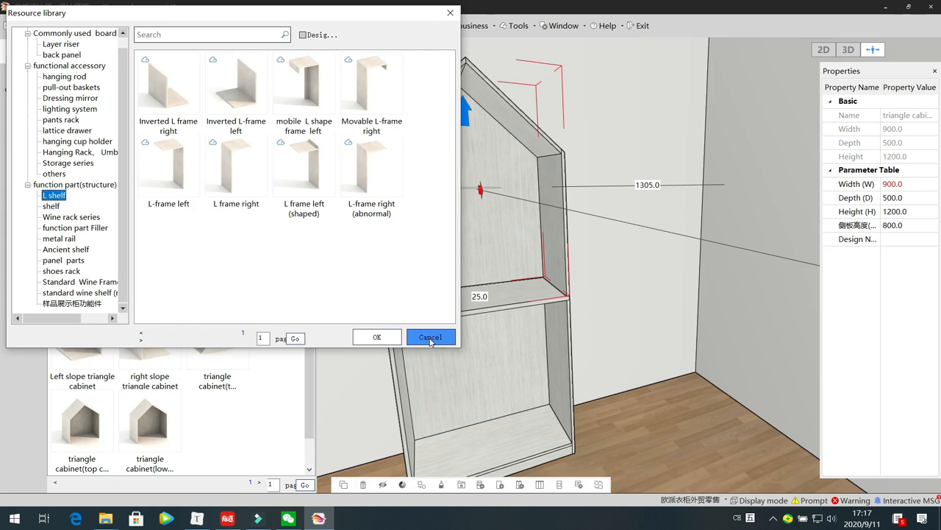
{"action": "left_click", "coordinate": [431, 337]}
Delete the back panel of the stacked triangle cabinet and the rest of that cabinet, leaving the low cabinet
{"action": "left_click", "coordinate": [495, 207]}
{"action": "left_click", "coordinate": [495, 208]}
{"action": "left_click", "coordinate": [495, 209]}
{"action": "key", "text": "Delete"}
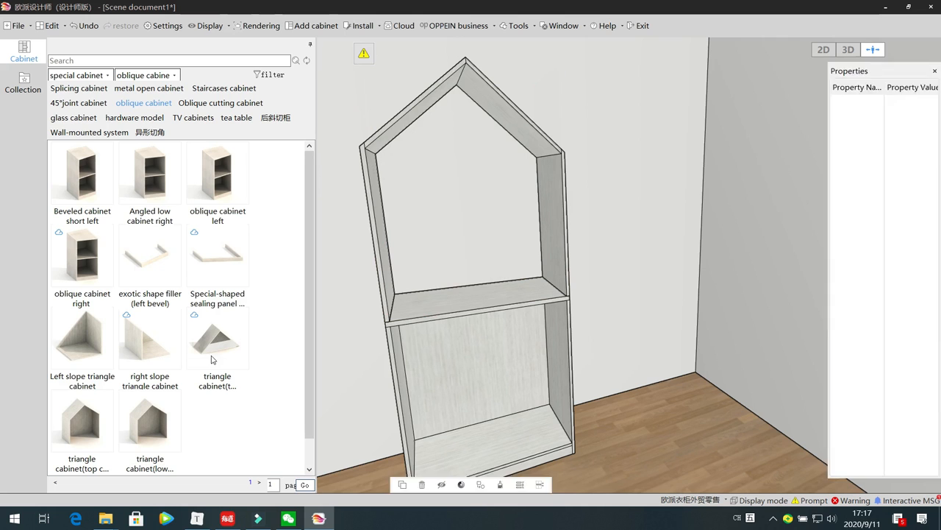
{"action": "left_click", "coordinate": [542, 179]}
{"action": "left_click", "coordinate": [542, 180]}
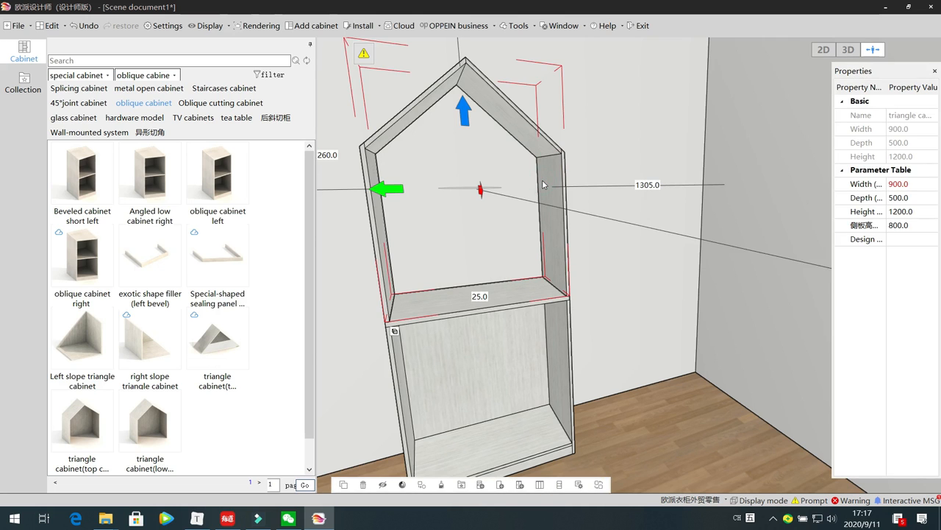
{"action": "key", "text": "Delete"}
Add the triangle cabinet (top cabinet) to the back wall and shift it above the low cabinet, aligned with its side
{"action": "left_click", "coordinate": [219, 345]}
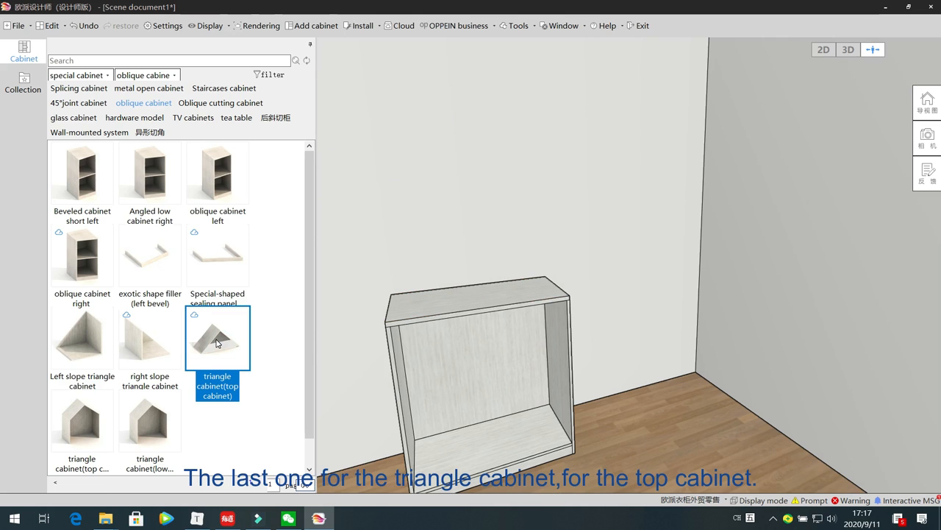
{"action": "left_click_drag", "start_coordinate": [217, 339], "coordinate": [625, 176]}
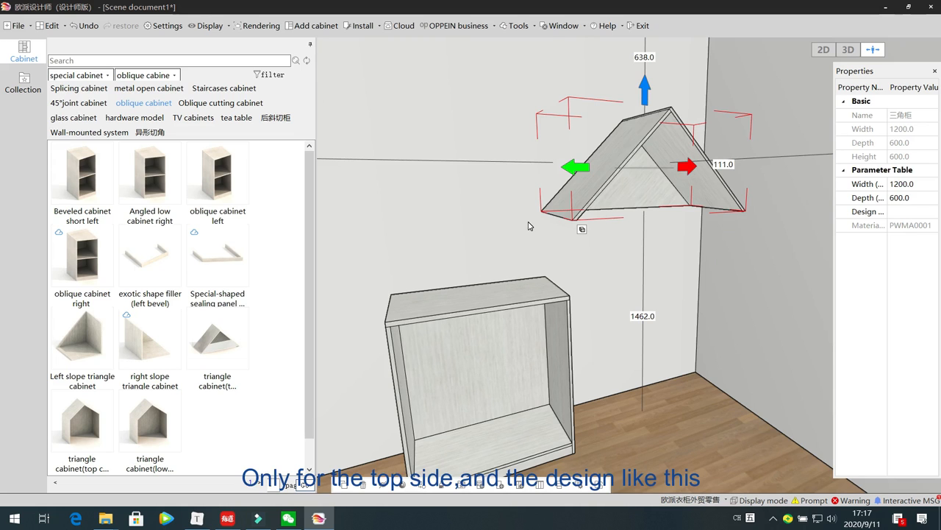
{"action": "left_click", "coordinate": [646, 93]}
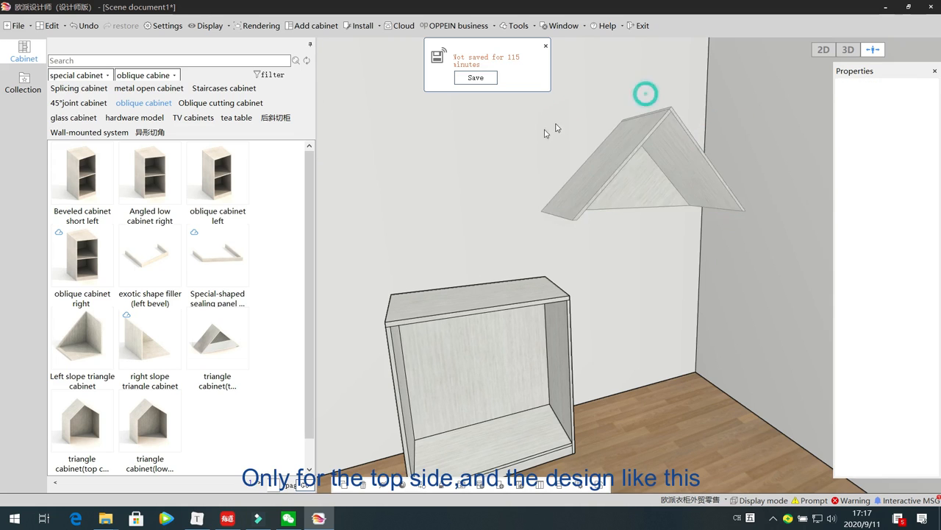
{"action": "left_click_drag", "start_coordinate": [545, 130], "coordinate": [467, 159]}
{"action": "left_click_drag", "start_coordinate": [577, 234], "coordinate": [417, 256]}
Set the width of the roof-shaped triangle cabinet to 900
{"action": "left_click", "coordinate": [914, 187]}
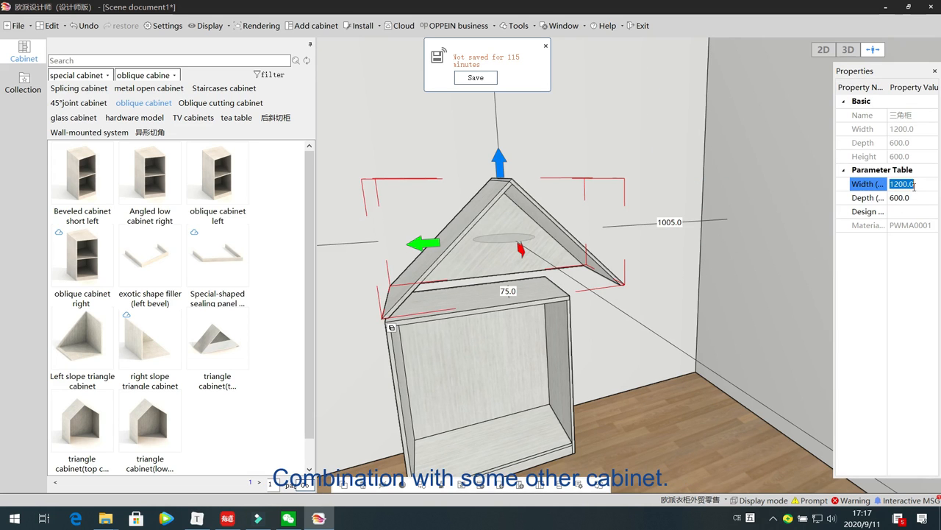
{"action": "type", "text": "900"}
{"action": "key", "text": "Return"}
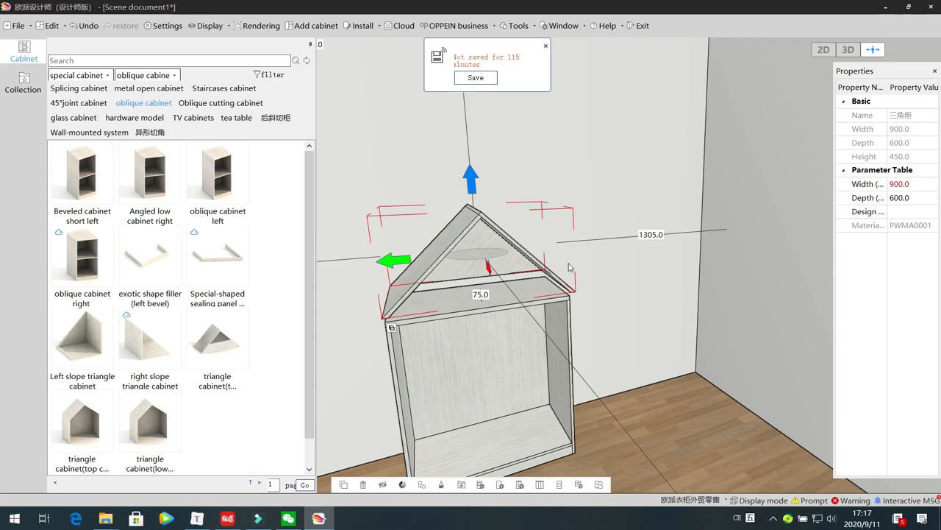
Set the roof-shaped triangle cabinet's vertical distance to the low cabinet to 25 so it rests on the countertop
{"action": "left_click", "coordinate": [552, 291]}
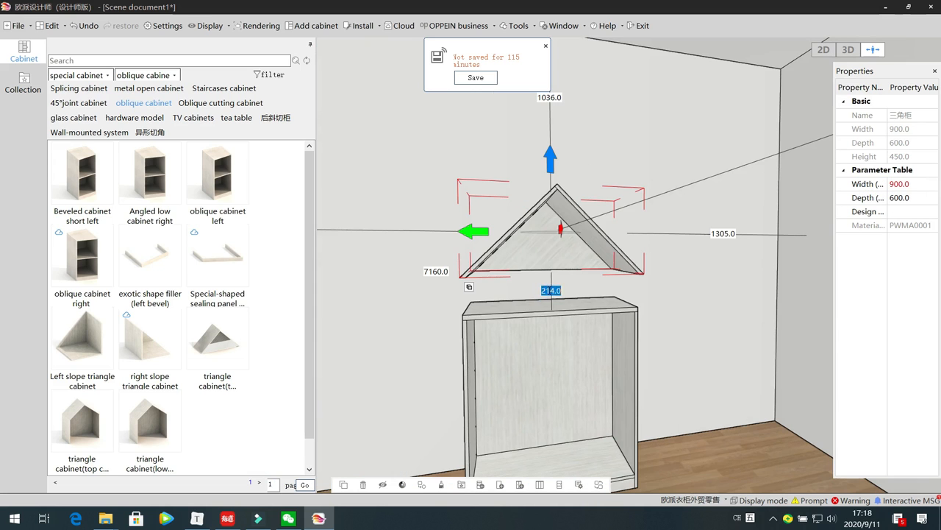
{"action": "type", "text": "25"}
{"action": "key", "text": "Return"}
{"action": "left_click", "coordinate": [689, 364]}
{"action": "left_click_drag", "start_coordinate": [695, 206], "coordinate": [698, 267]}
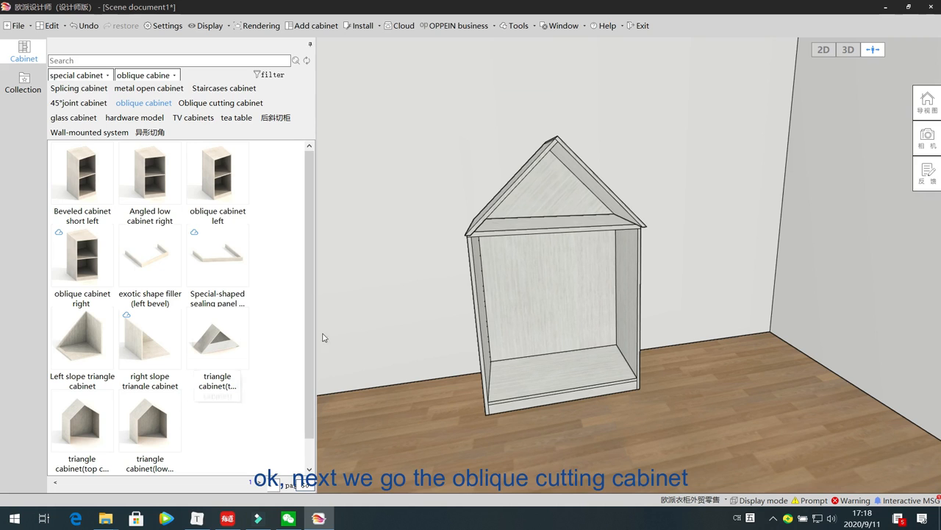
Delete the house-shaped cabinet stack and place an oblique cutting "Beveled low cabinet - left" against the back wall
{"action": "left_click", "coordinate": [527, 276]}
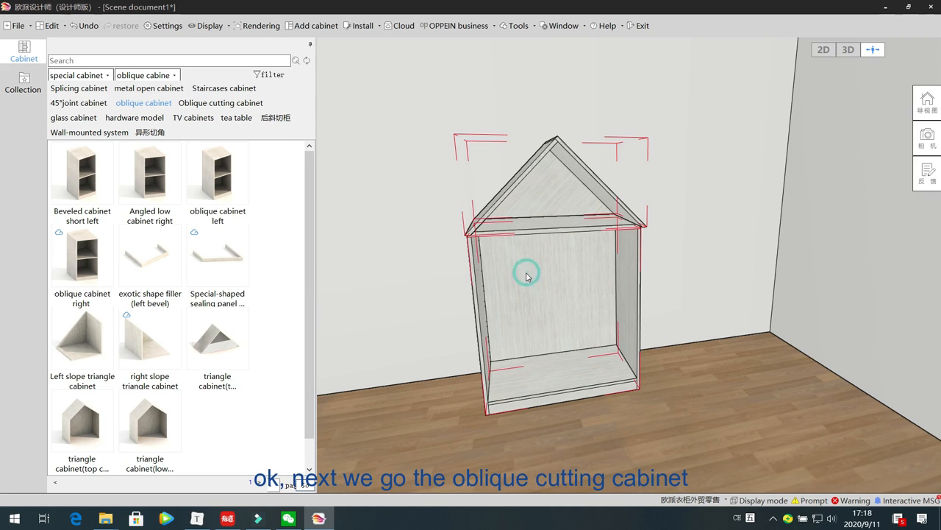
{"action": "key", "text": "Delete"}
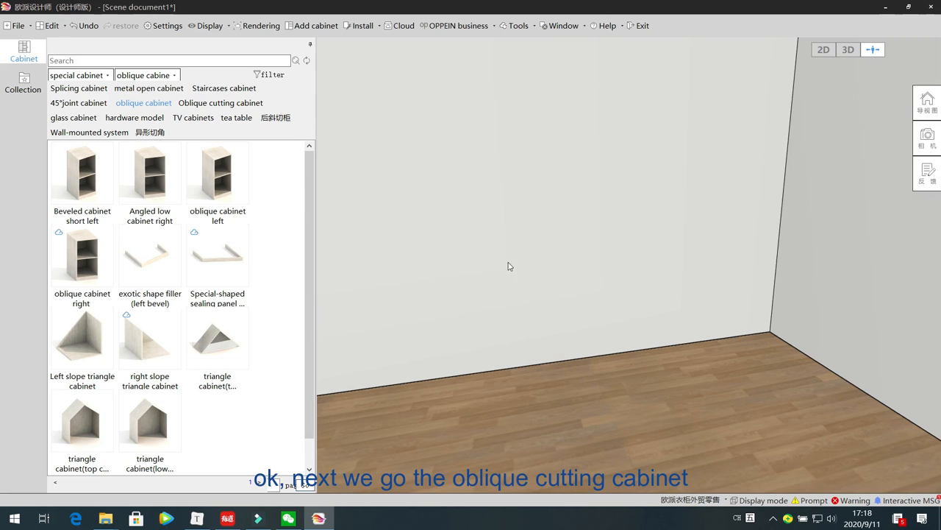
{"action": "left_click", "coordinate": [232, 109]}
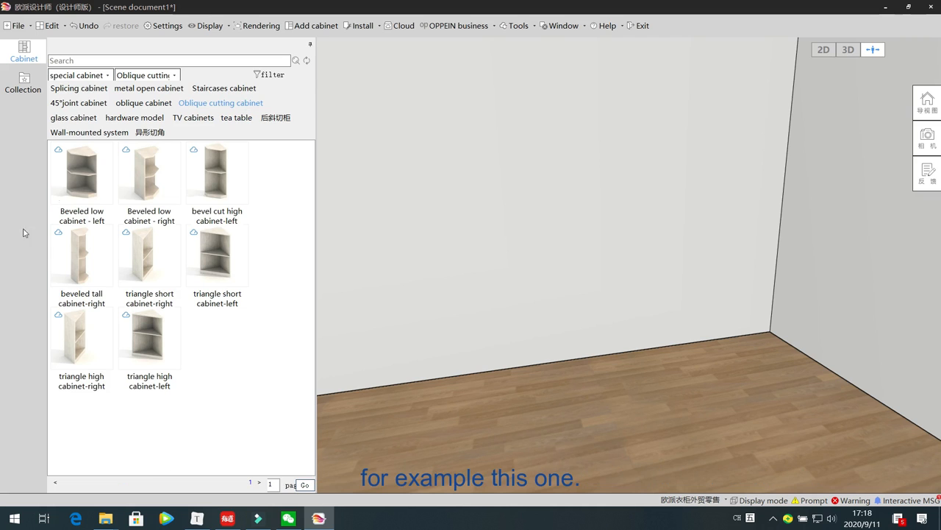
{"action": "left_click", "coordinate": [80, 169]}
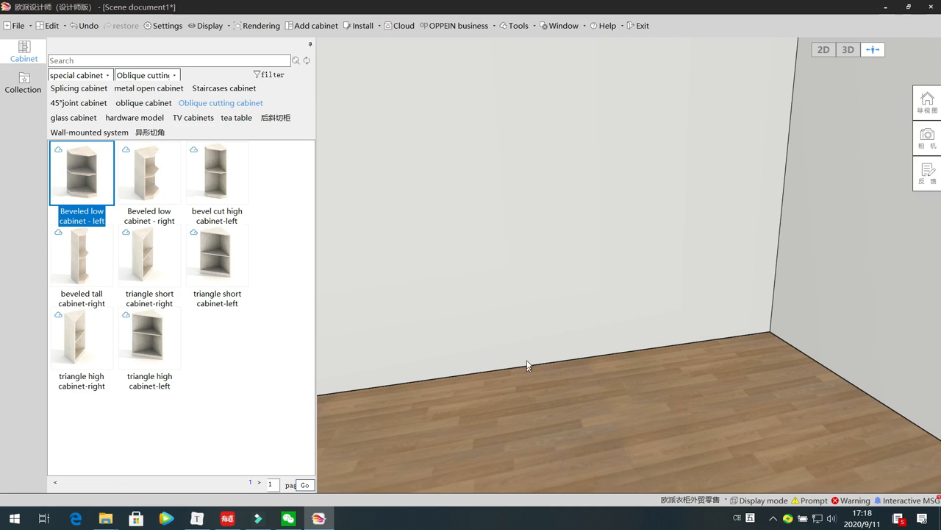
{"action": "left_click_drag", "start_coordinate": [83, 171], "coordinate": [485, 359]}
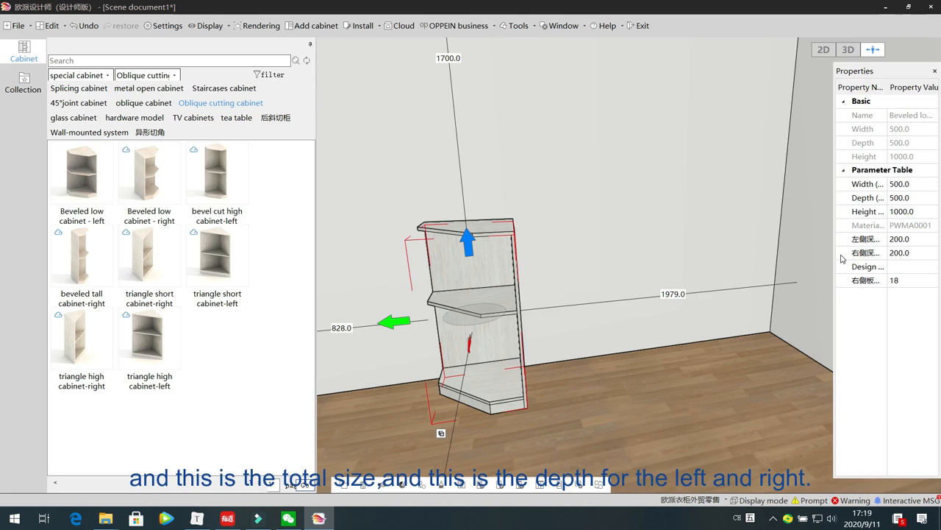
Set both the left-side and right-side depths of the beveled low cabinet to 300
{"action": "left_click_drag", "start_coordinate": [828, 252], "coordinate": [756, 254]}
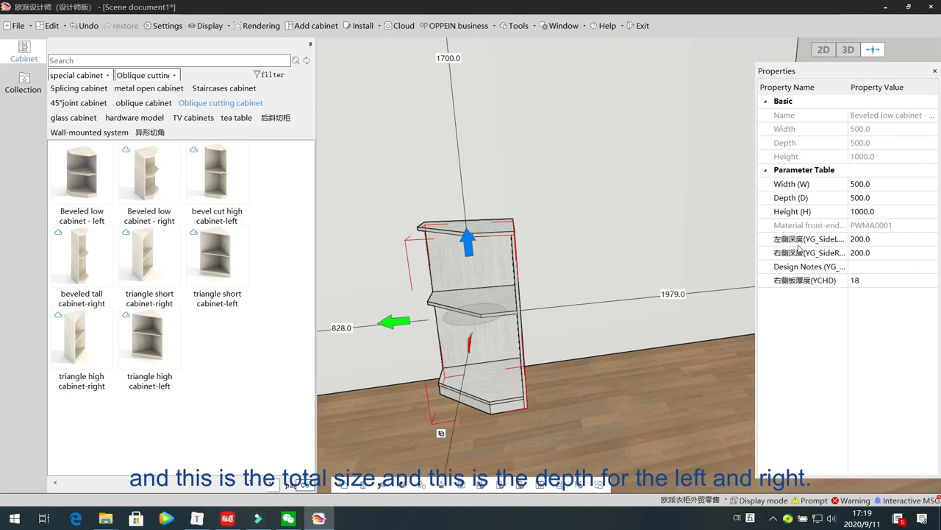
{"action": "left_click", "coordinate": [911, 242]}
{"action": "type", "text": "3"}
{"action": "left_click", "coordinate": [492, 288]}
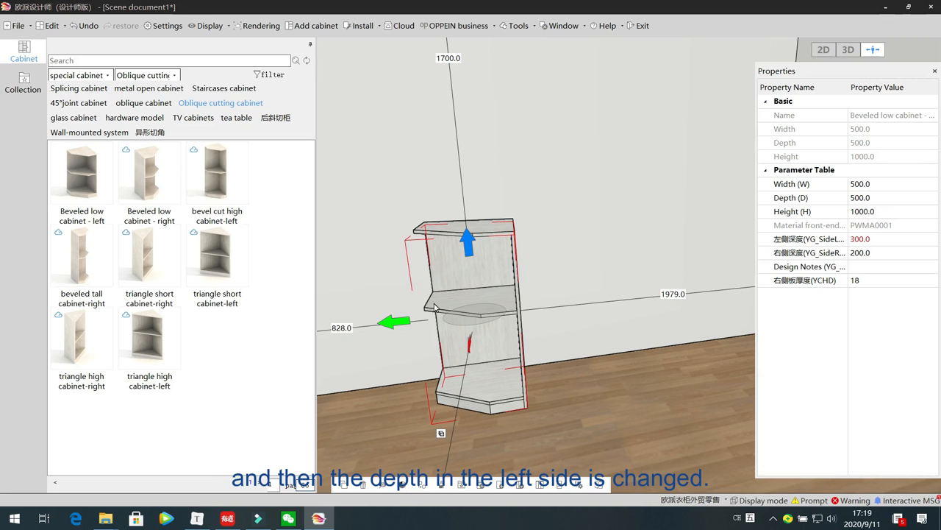
{"action": "left_click", "coordinate": [886, 254]}
{"action": "type", "text": "300"}
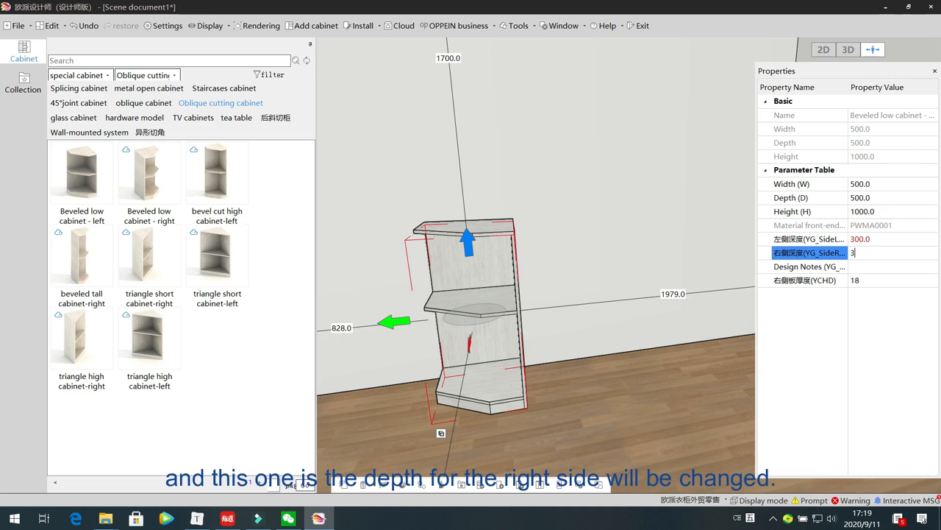
{"action": "key", "text": "Return"}
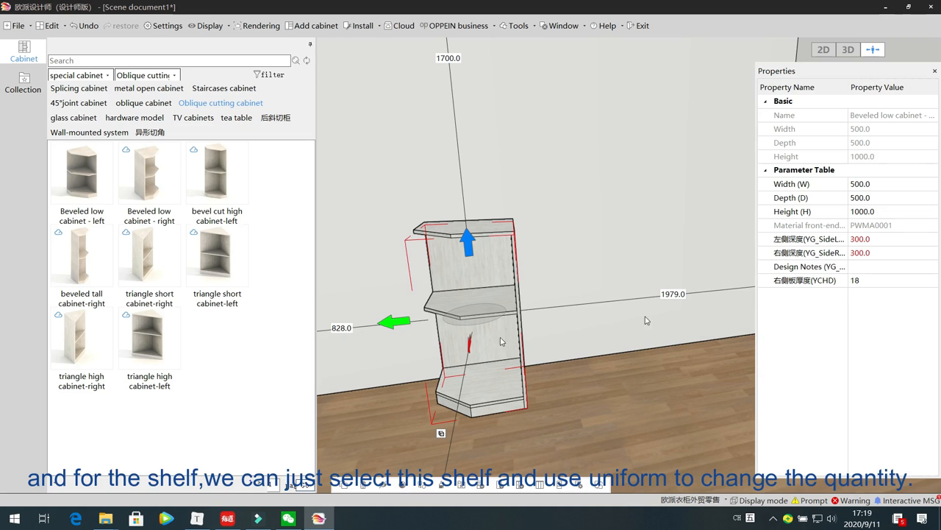
Equalize the middle shelf of the beveled low cabinet with a quantity of 2
{"action": "left_click", "coordinate": [462, 306]}
{"action": "left_click", "coordinate": [462, 303]}
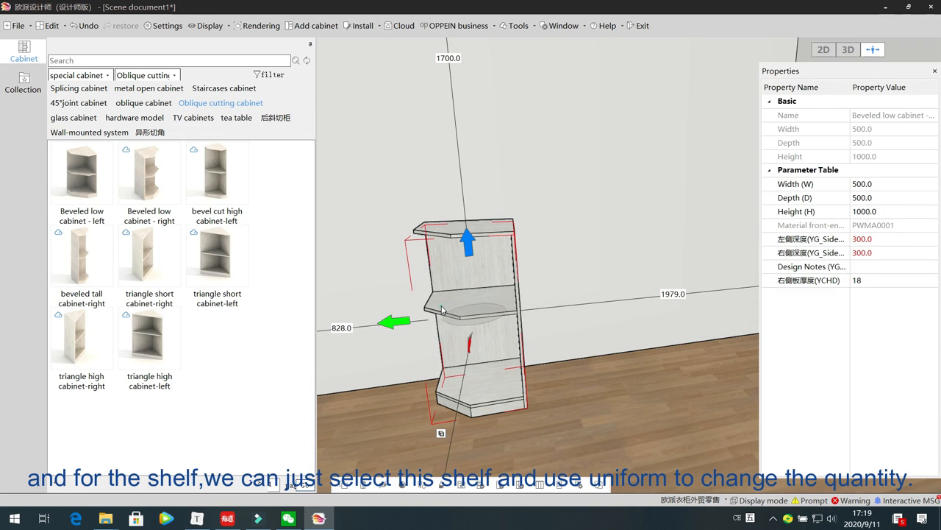
{"action": "left_click", "coordinate": [521, 487]}
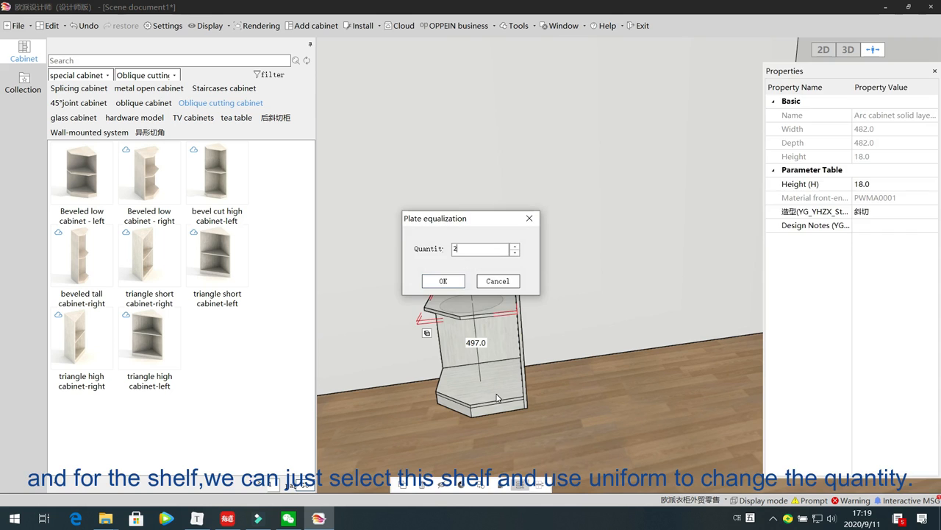
{"action": "left_click", "coordinate": [443, 281]}
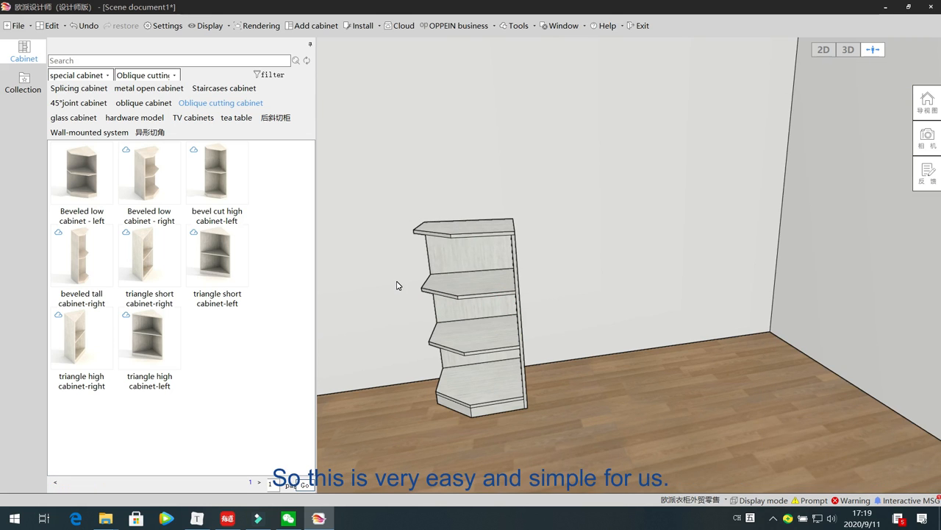
Place a "bevel cut high cabinet-left" against the back wall, between the beveled low cabinet and the room corner
{"action": "left_click_drag", "start_coordinate": [388, 280], "coordinate": [401, 314]}
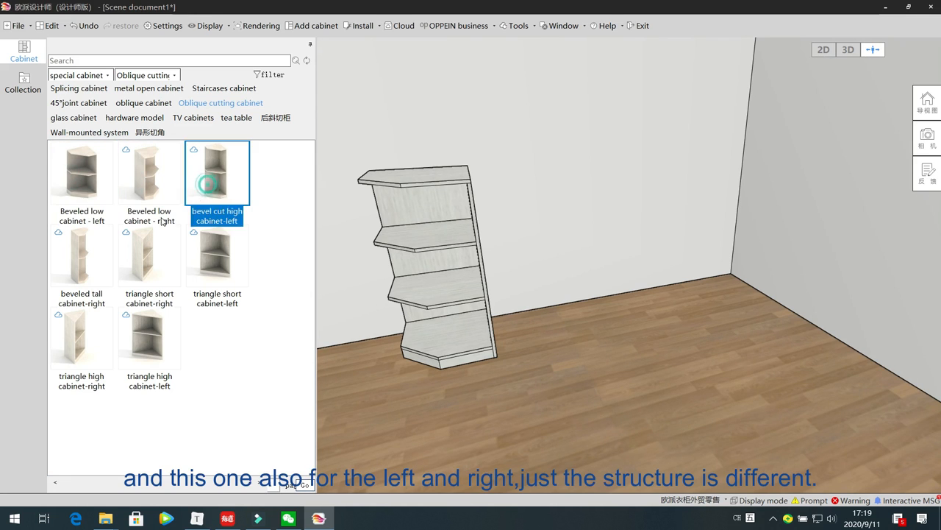
{"action": "left_click", "coordinate": [92, 257]}
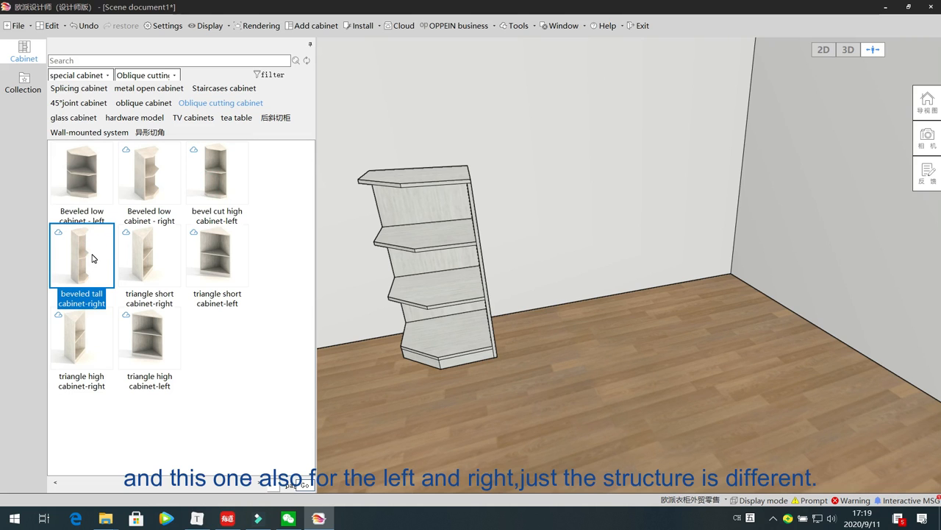
{"action": "left_click", "coordinate": [208, 173]}
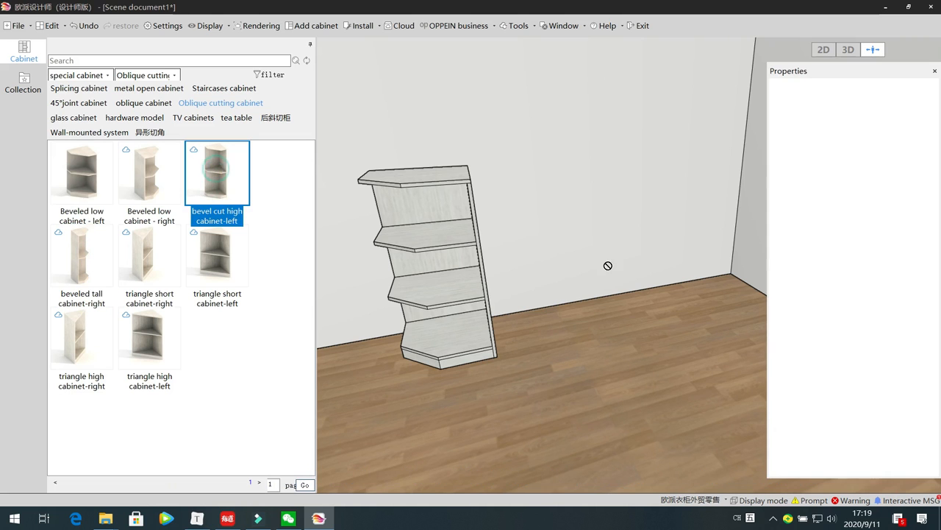
{"action": "left_click", "coordinate": [581, 280]}
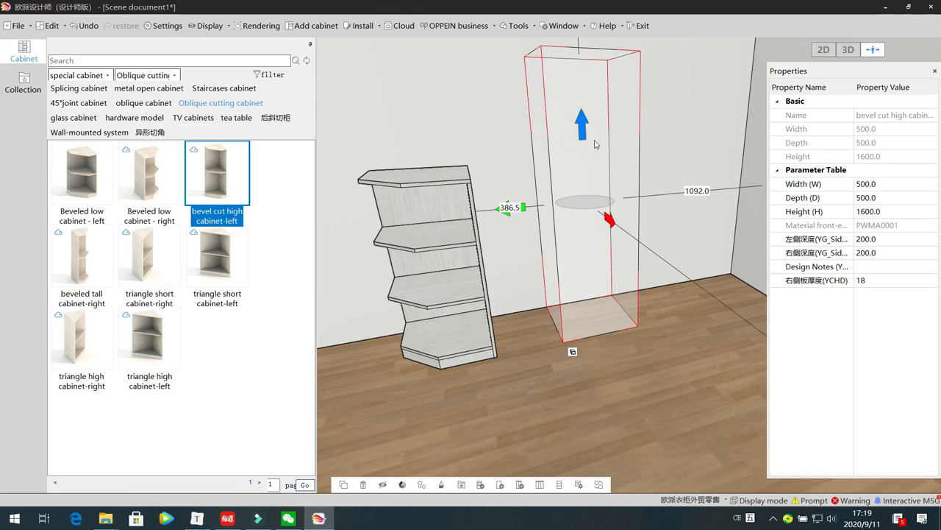
Compare how the top panel meets the side panel on the bevel cut high cabinet and on the beveled low cabinet
{"action": "left_click", "coordinate": [635, 78]}
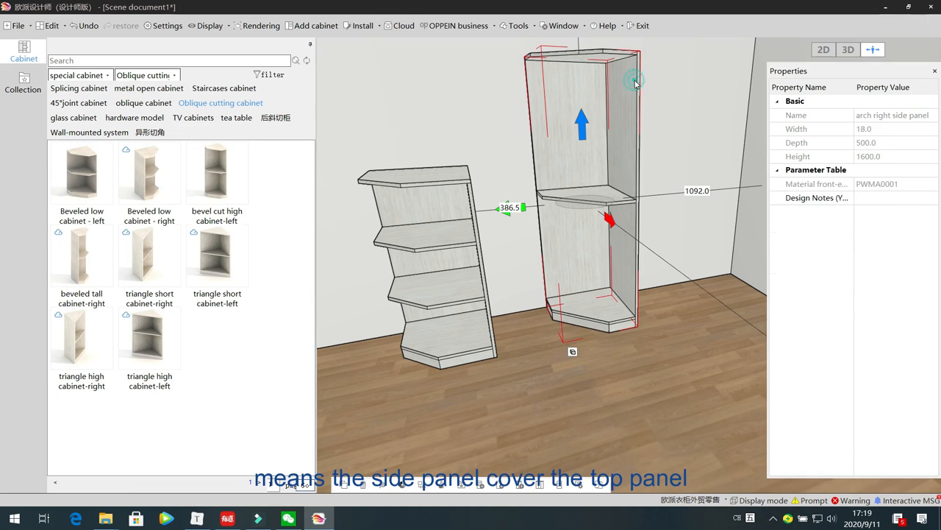
{"action": "left_click", "coordinate": [616, 55]}
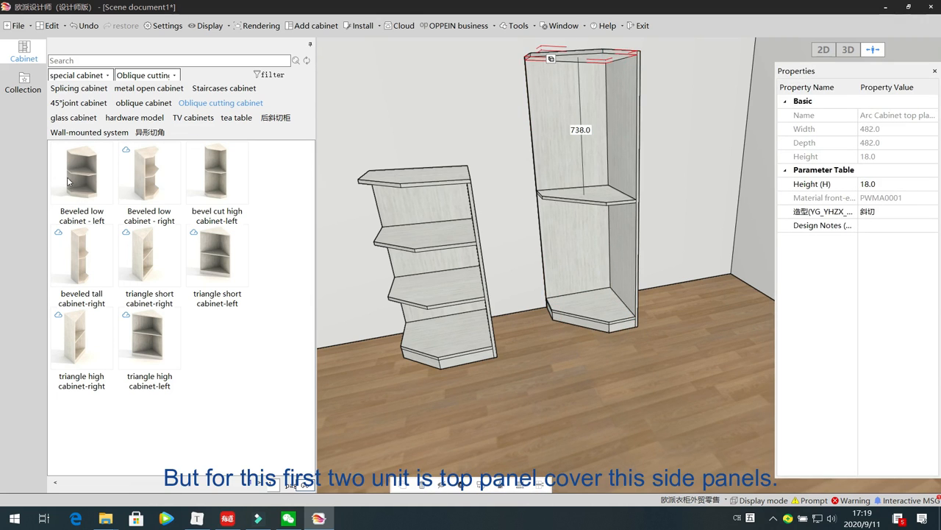
{"action": "left_click", "coordinate": [149, 174]}
{"action": "left_click", "coordinate": [404, 182]}
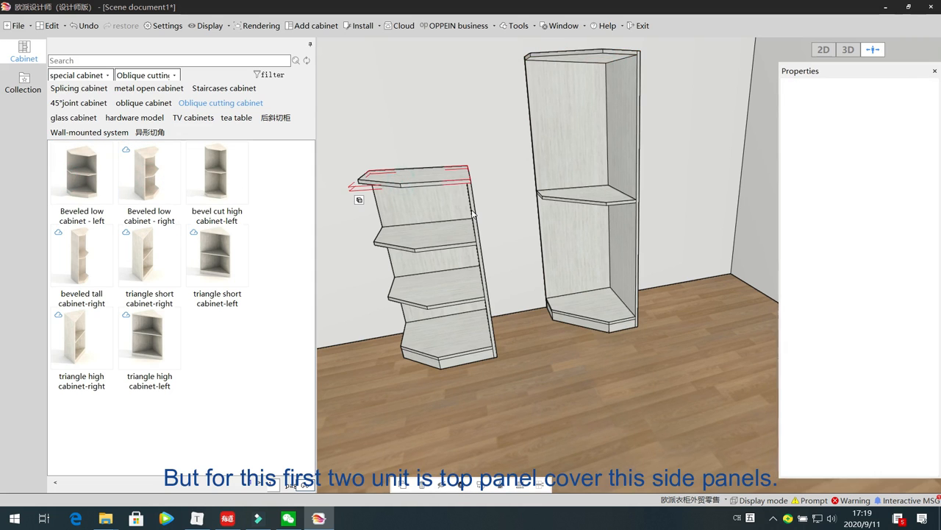
{"action": "left_click", "coordinate": [472, 213]}
{"action": "left_click", "coordinate": [542, 399]}
Delete the bevel cut high cabinet and look over the triangle short and high cabinets in the library
{"action": "left_click", "coordinate": [605, 280]}
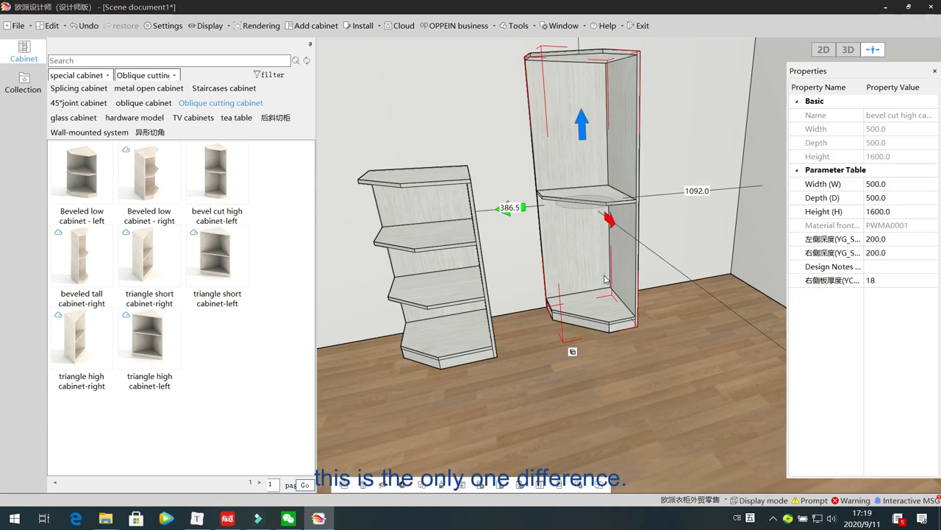
{"action": "key", "text": "Delete"}
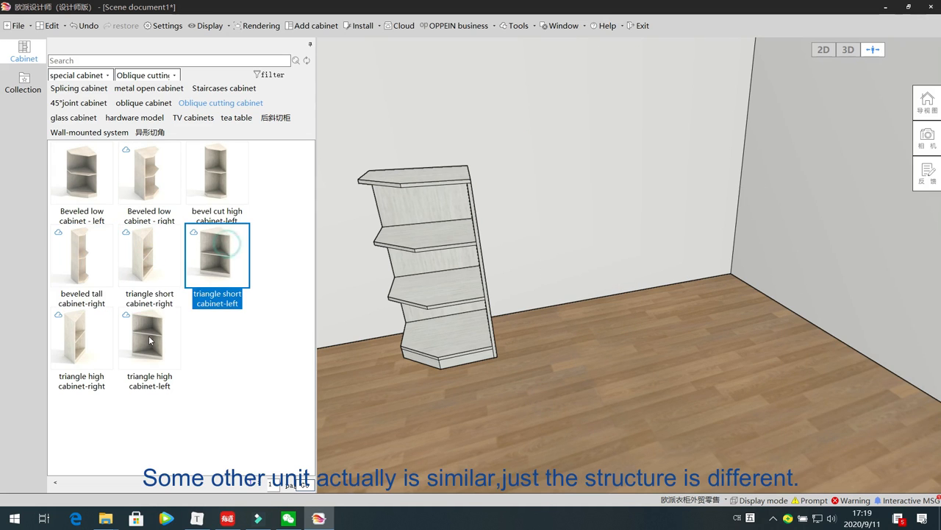
{"action": "left_click", "coordinate": [71, 341]}
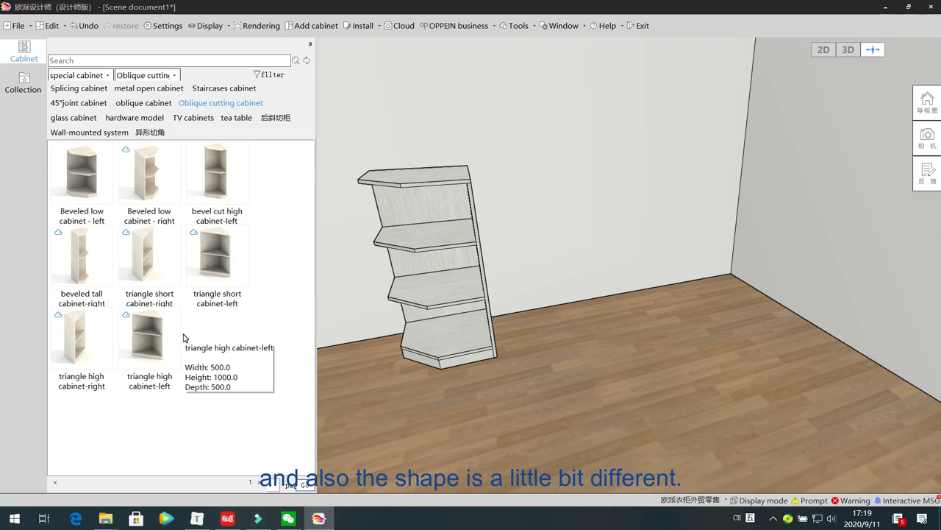